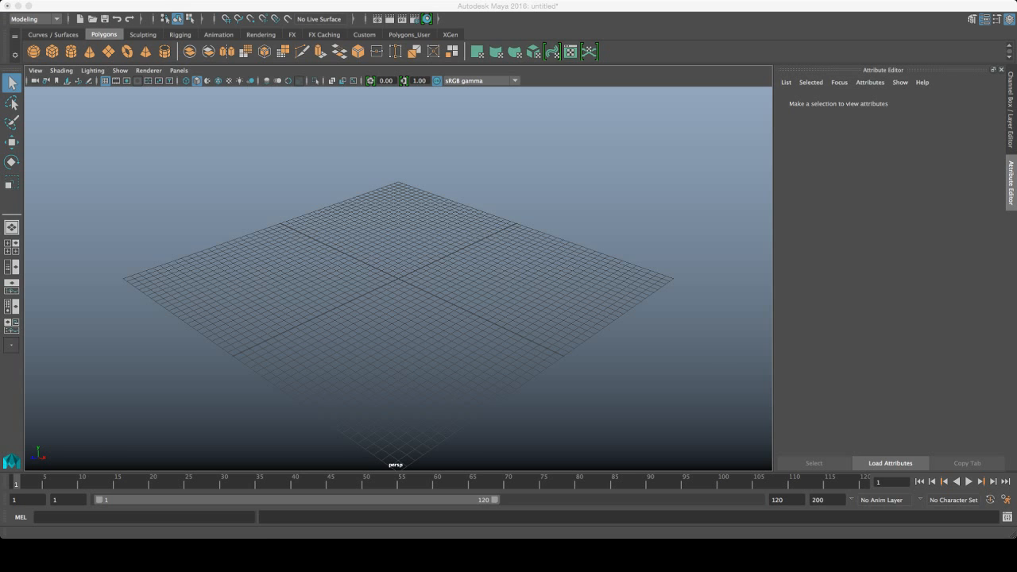
# Switch to CrazyBump and open the wall texture photograph from file.
pyautogui.press('super+Tab')
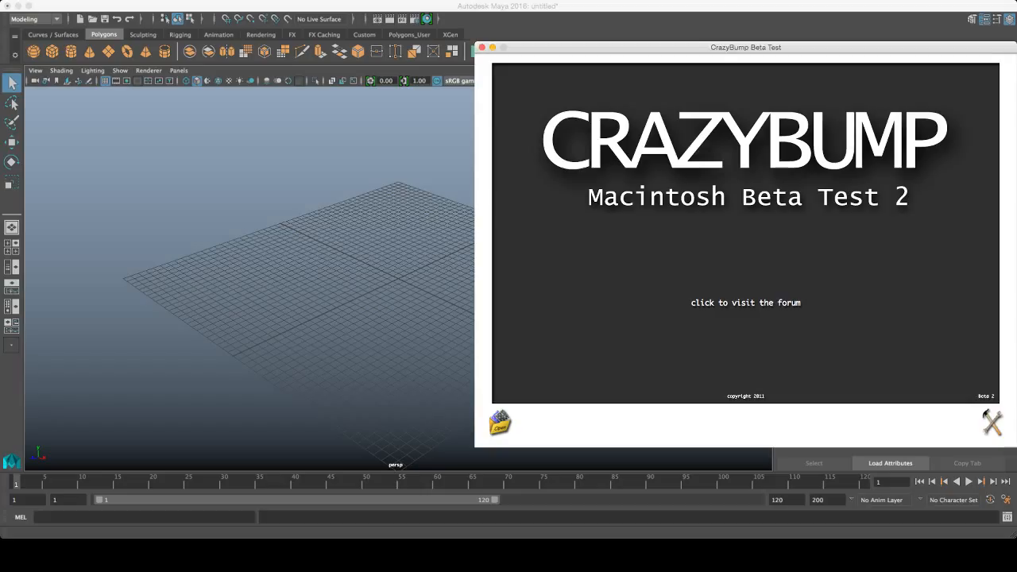
pyautogui.click(499, 423)
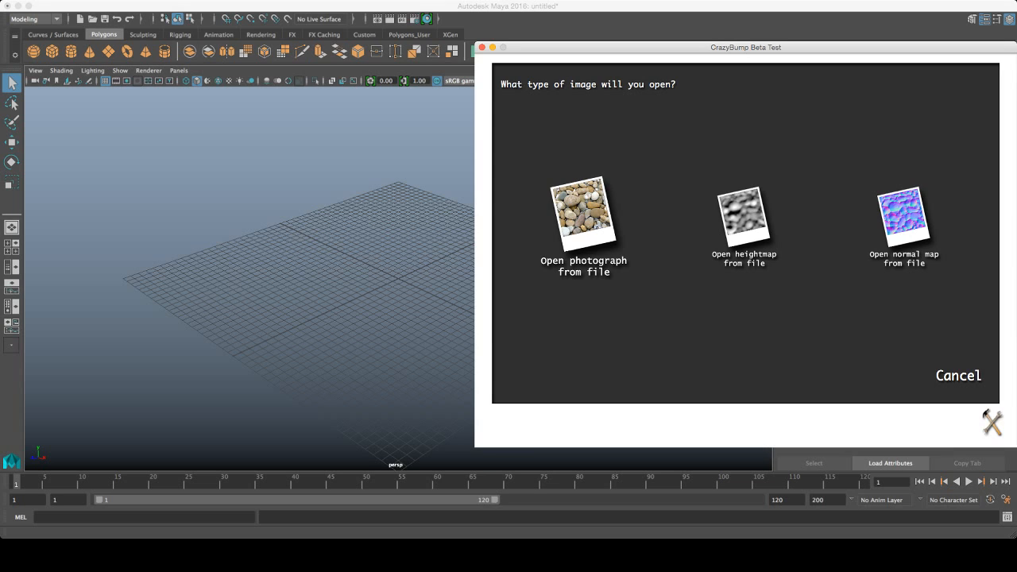
pyautogui.click(583, 226)
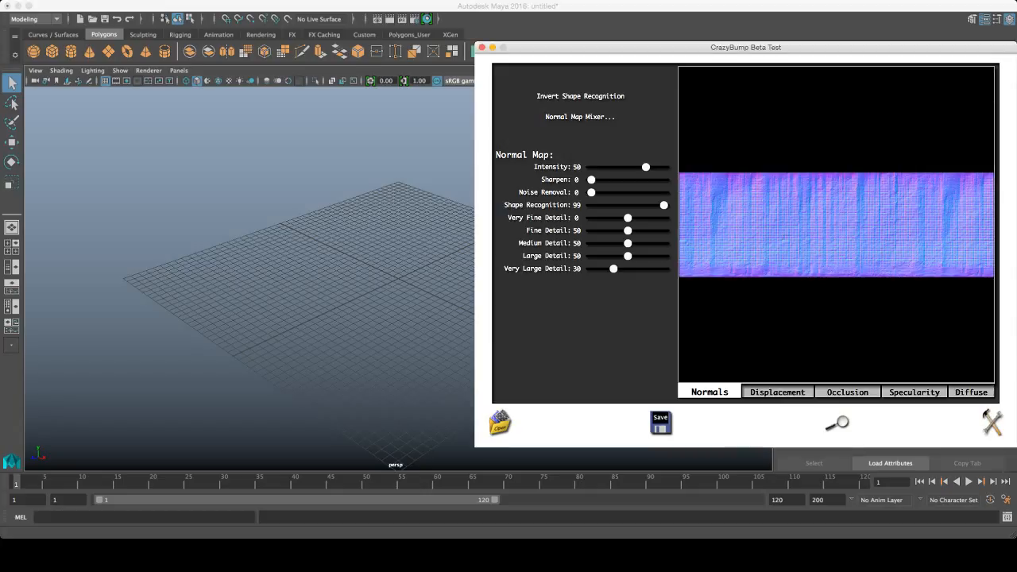
# Review the generated displacement, specularity, occlusion and diffuse maps, and return to the normal map.
pyautogui.click(777, 391)
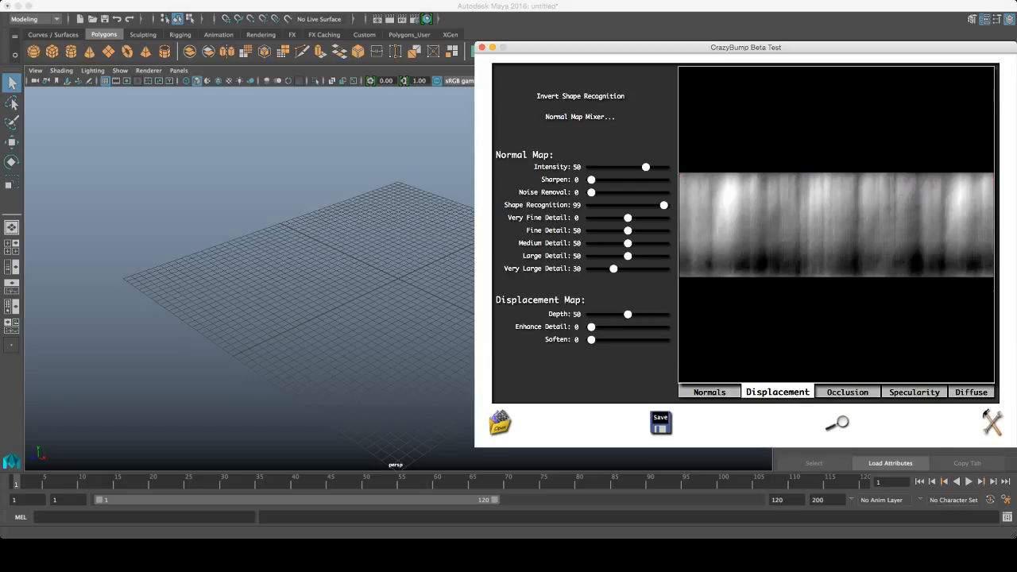
pyautogui.click(914, 391)
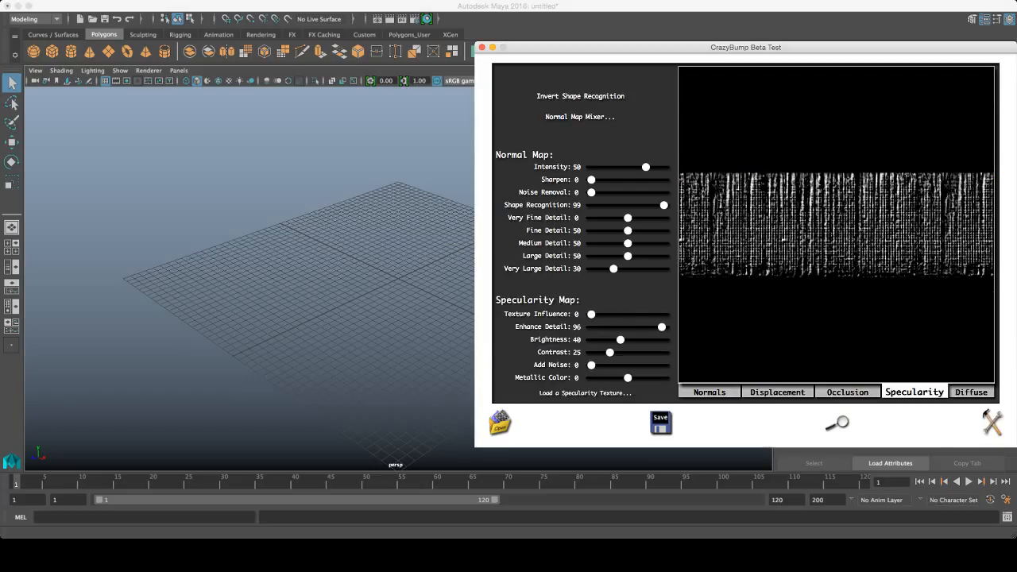
pyautogui.click(847, 391)
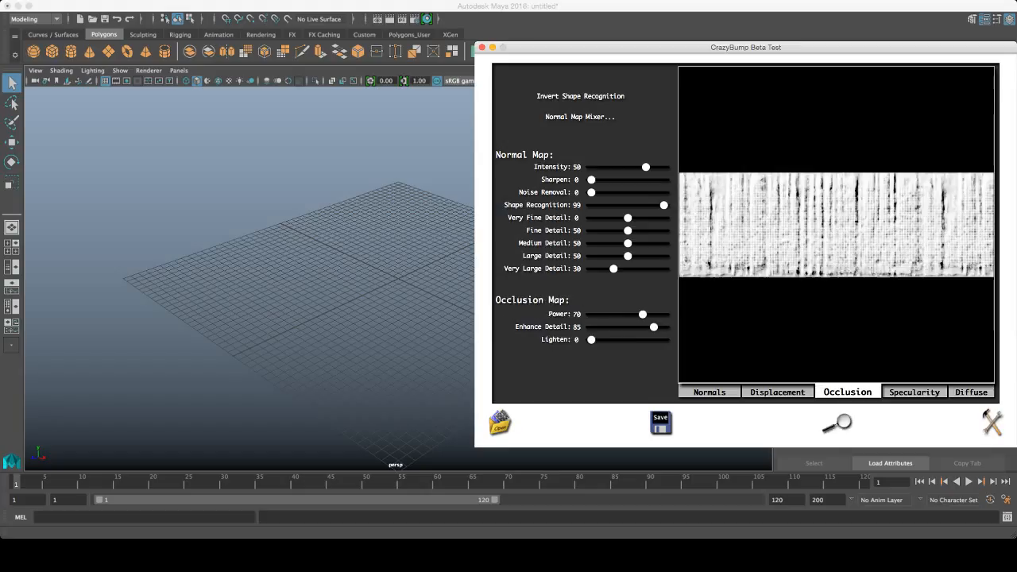
pyautogui.click(971, 392)
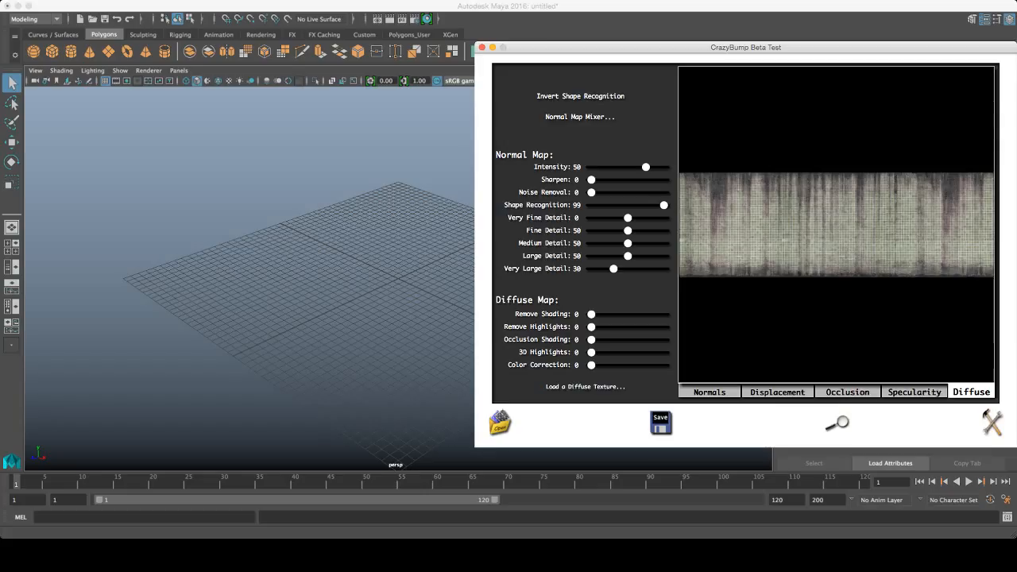
pyautogui.click(709, 392)
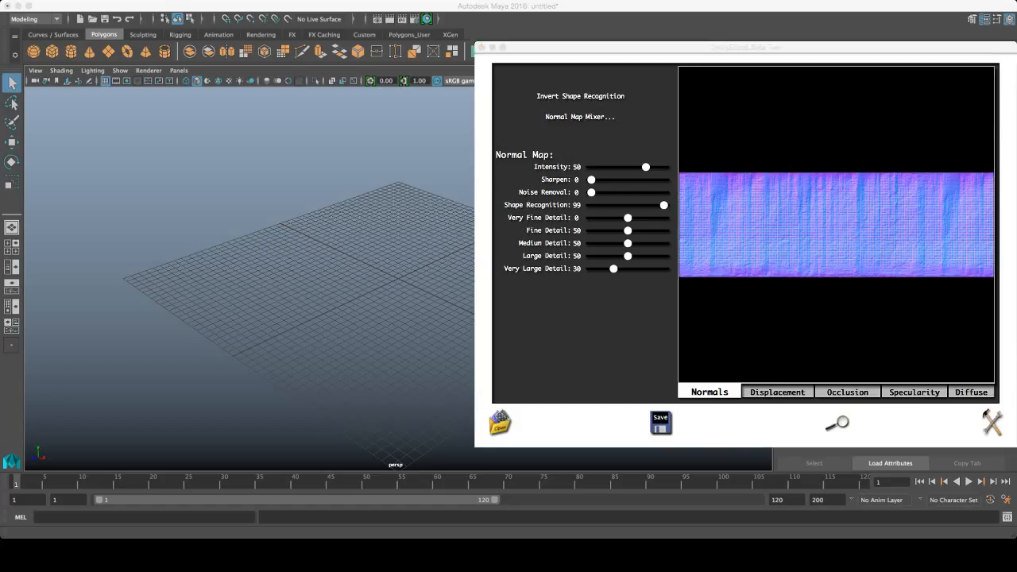
# Set the normal map Intensity to 19 and move the 3D Preview clear of the CrazyBump settings.
pyautogui.moveTo(645, 167)
pyautogui.mouseDown()
pyautogui.moveTo(623, 167)
pyautogui.moveTo(644, 167)
pyautogui.moveTo(634, 167)
pyautogui.mouseUp()
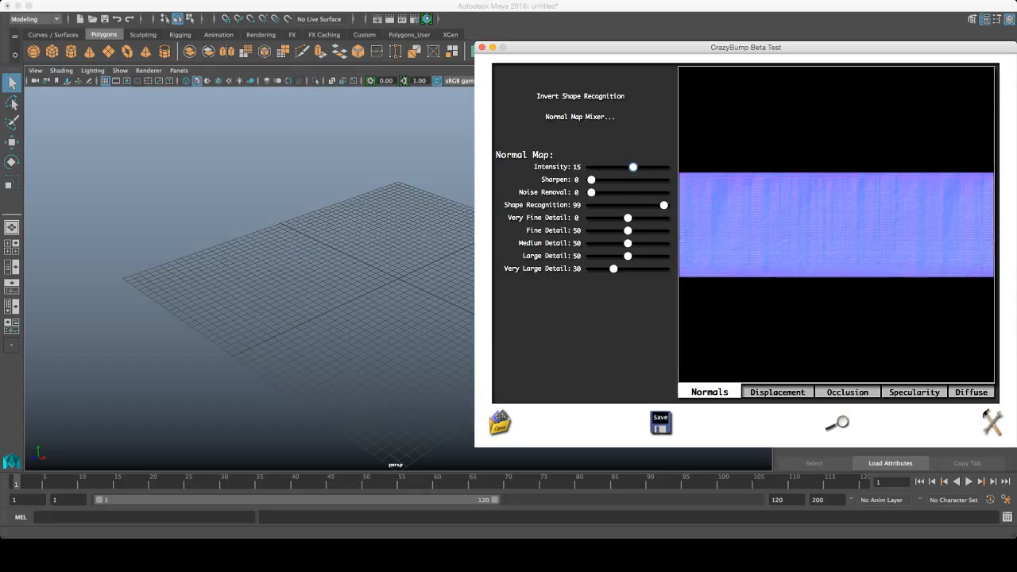
pyautogui.moveTo(634, 166); pyautogui.dragTo(630, 167)
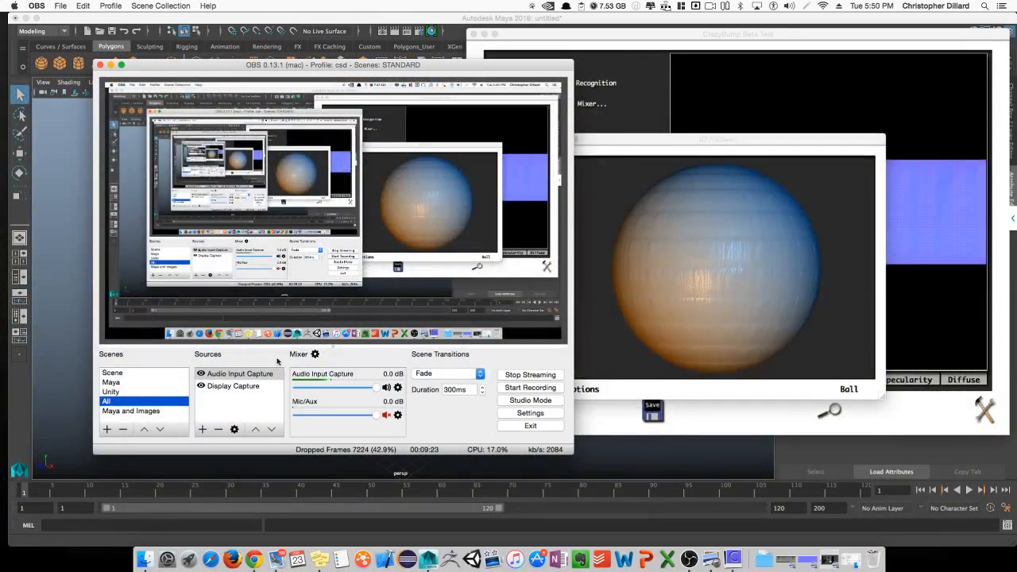
pyautogui.moveTo(682, 143); pyautogui.dragTo(212, 83)
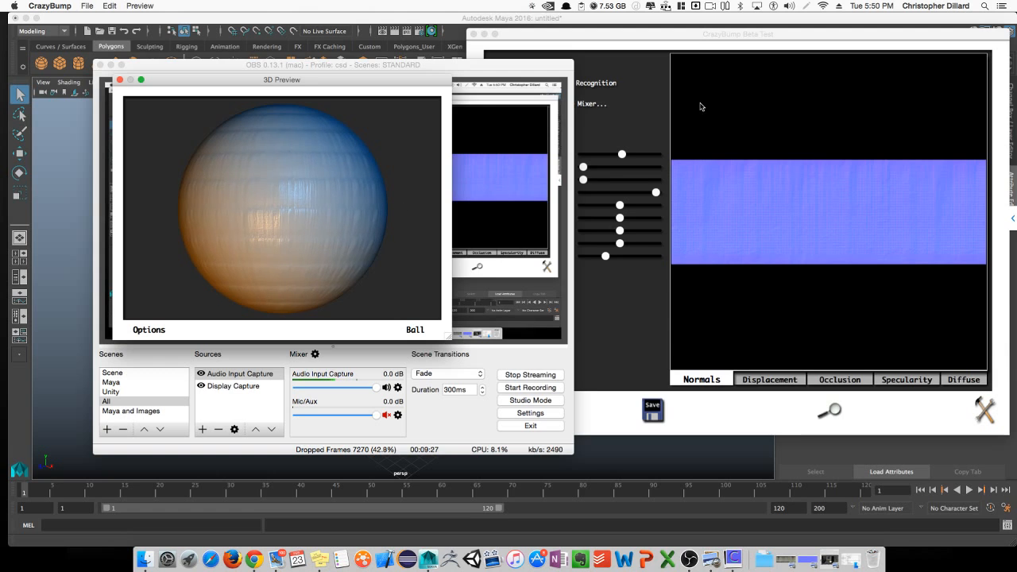
pyautogui.click(693, 40)
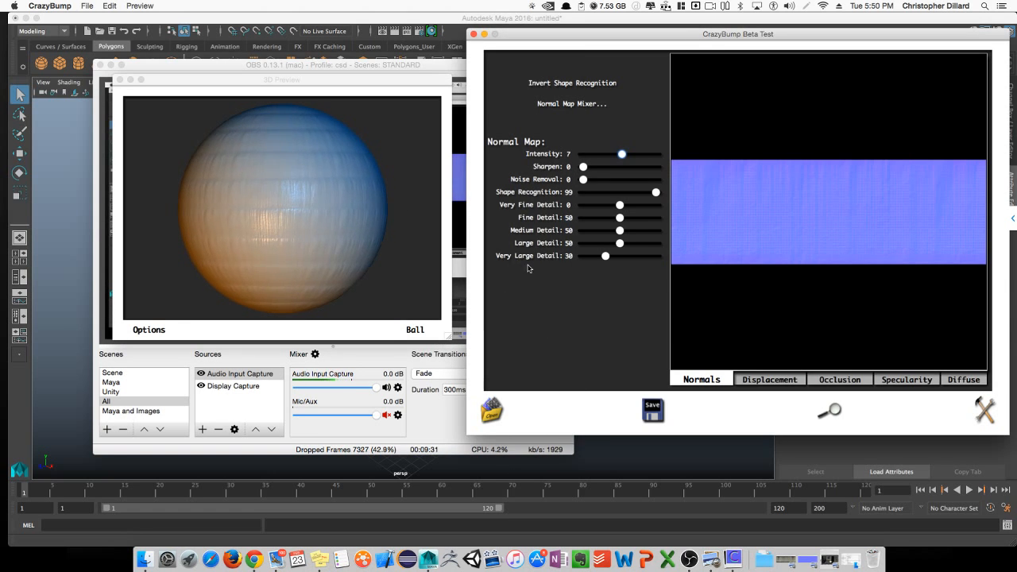
pyautogui.moveTo(622, 155); pyautogui.dragTo(628, 155)
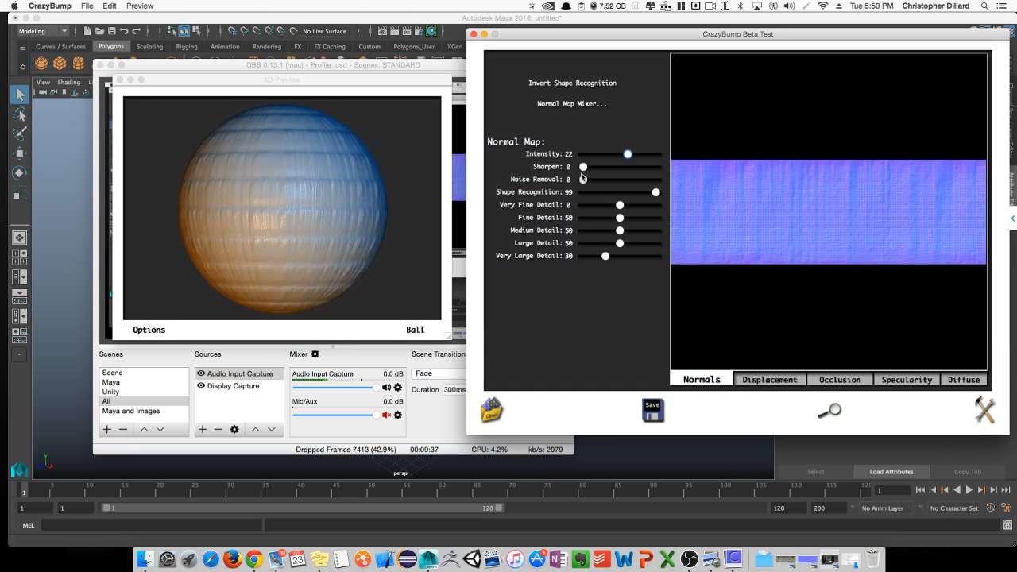
pyautogui.moveTo(628, 156); pyautogui.dragTo(626, 156)
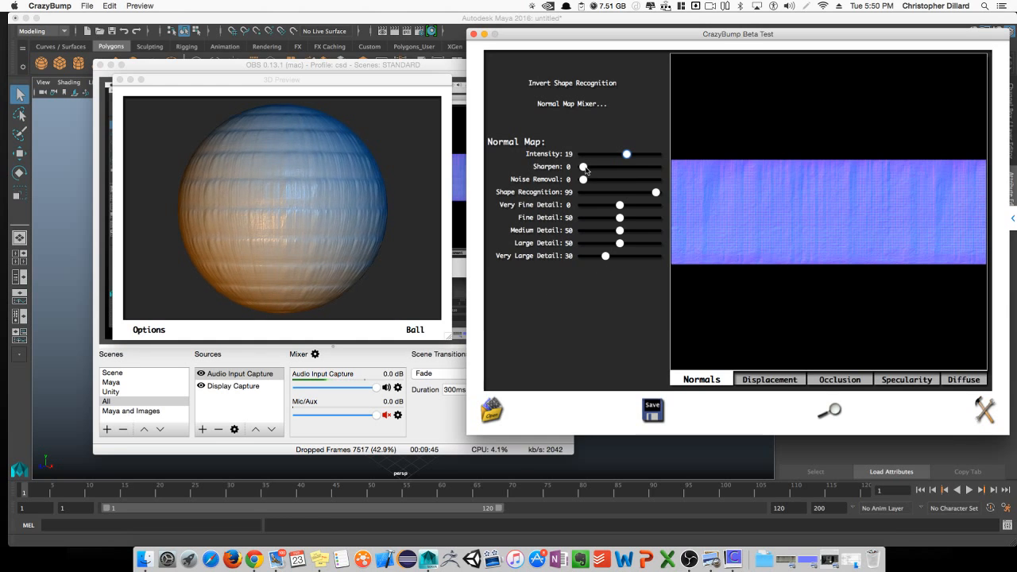
# Test Sharpen at 33 and reset it to 0, with Shape Recognition at 28, Fine Detail at 30 and Medium Detail at 29.
pyautogui.moveTo(583, 166); pyautogui.dragTo(608, 167)
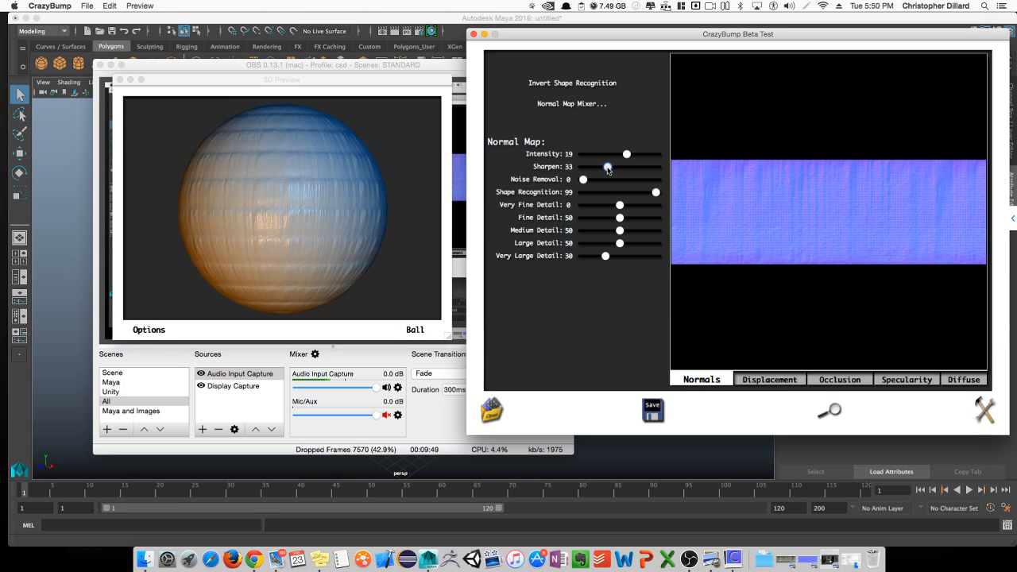
pyautogui.moveTo(607, 166); pyautogui.dragTo(569, 168)
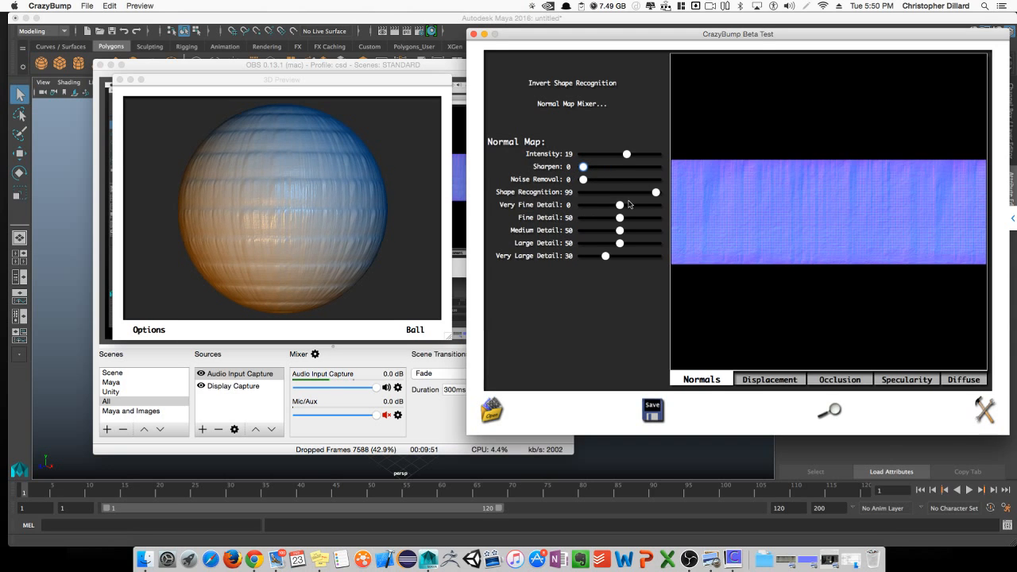
pyautogui.moveTo(656, 196); pyautogui.dragTo(604, 194)
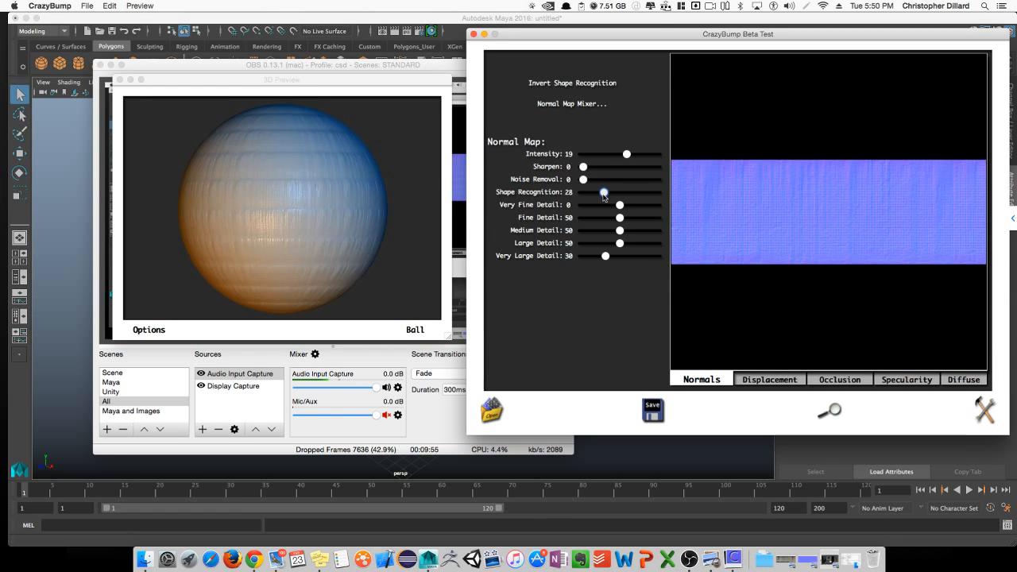
pyautogui.moveTo(620, 219)
pyautogui.mouseDown()
pyautogui.moveTo(606, 223)
pyautogui.moveTo(623, 231)
pyautogui.mouseUp()
pyautogui.click(604, 235)
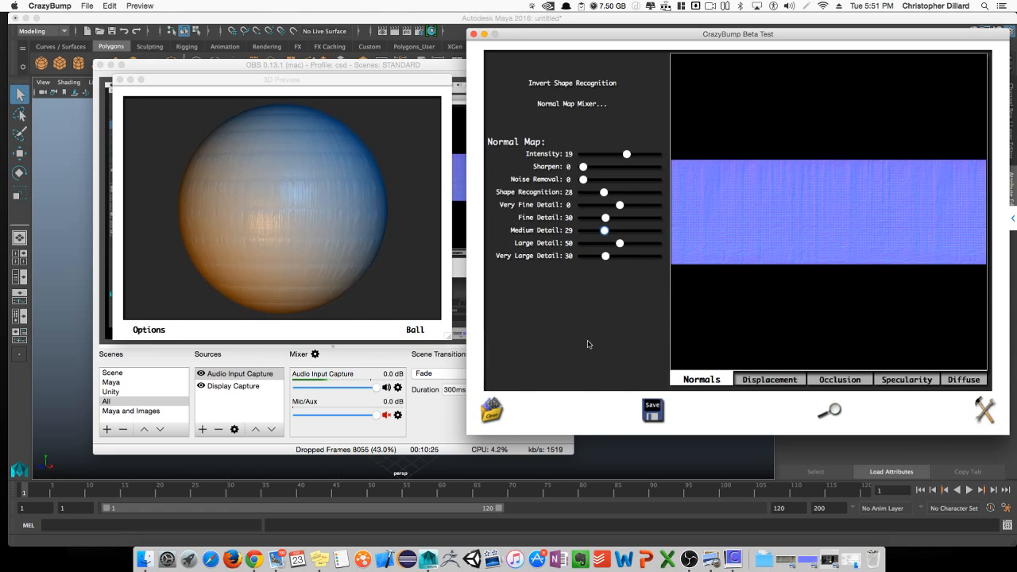
# Display the specularity map, lower Medium Detail to 17 and set Texture Influence to 13.
pyautogui.click(888, 381)
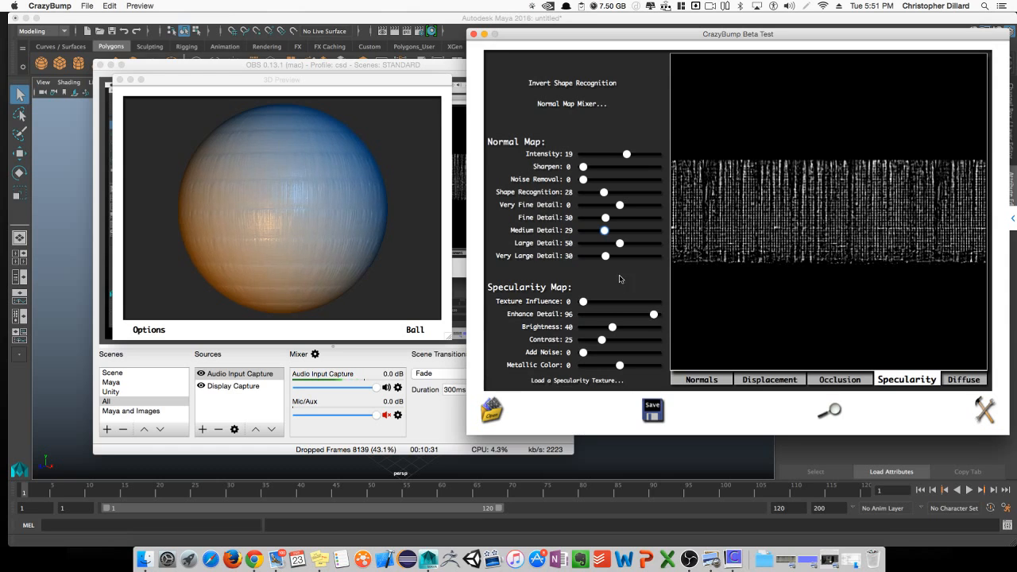
pyautogui.moveTo(605, 230); pyautogui.dragTo(596, 231)
pyautogui.moveTo(585, 304); pyautogui.dragTo(603, 305)
pyautogui.click(627, 302)
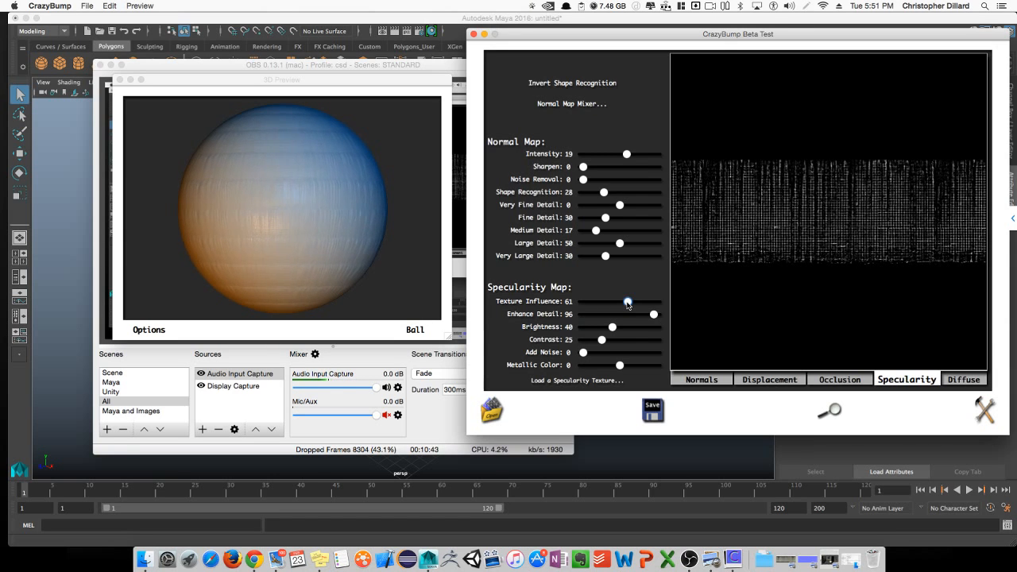
pyautogui.click(590, 303)
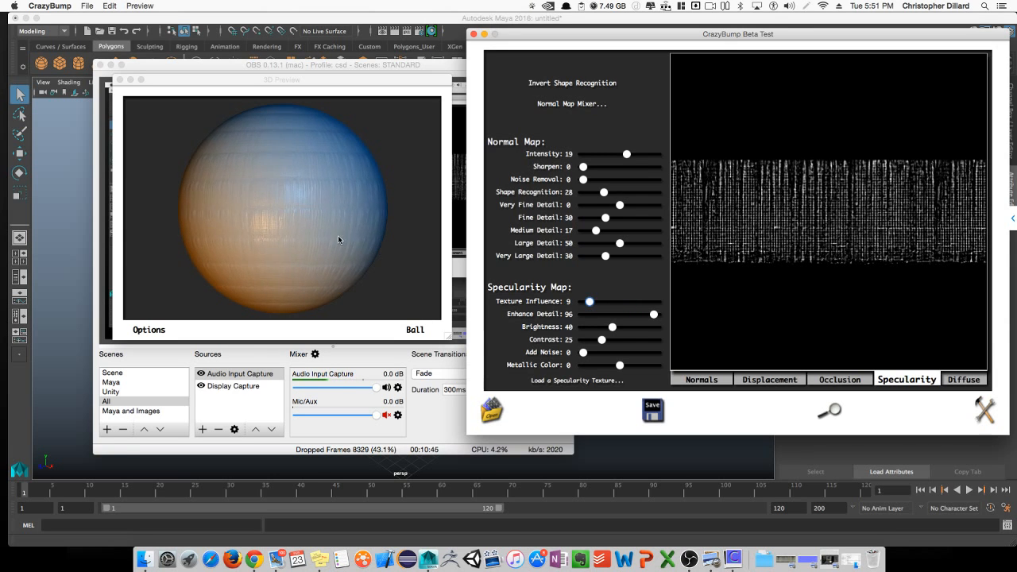
pyautogui.click(593, 302)
# Try specularity Brightness values of 86 and 2, and return it to 40.
pyautogui.click(646, 328)
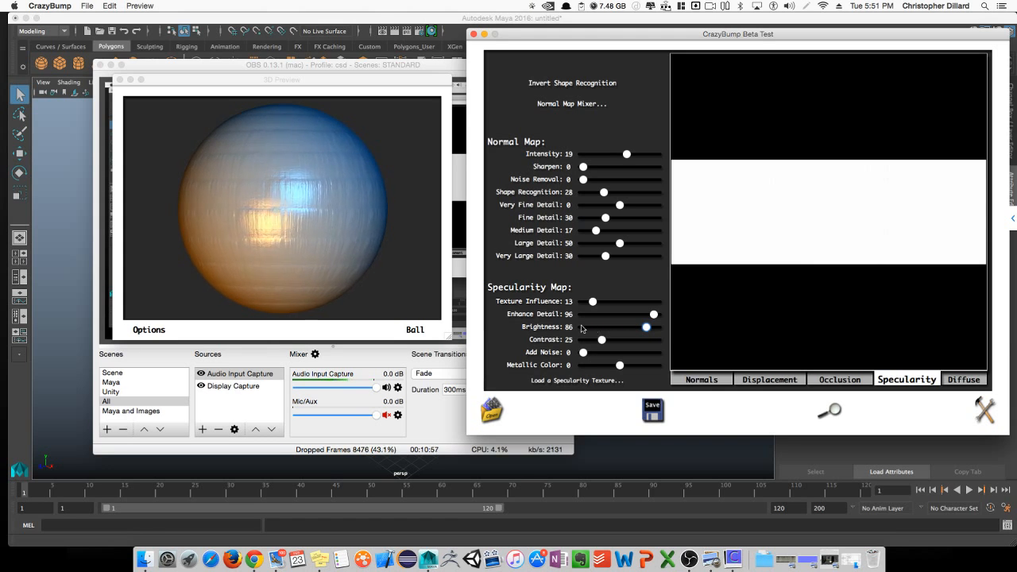
pyautogui.click(585, 328)
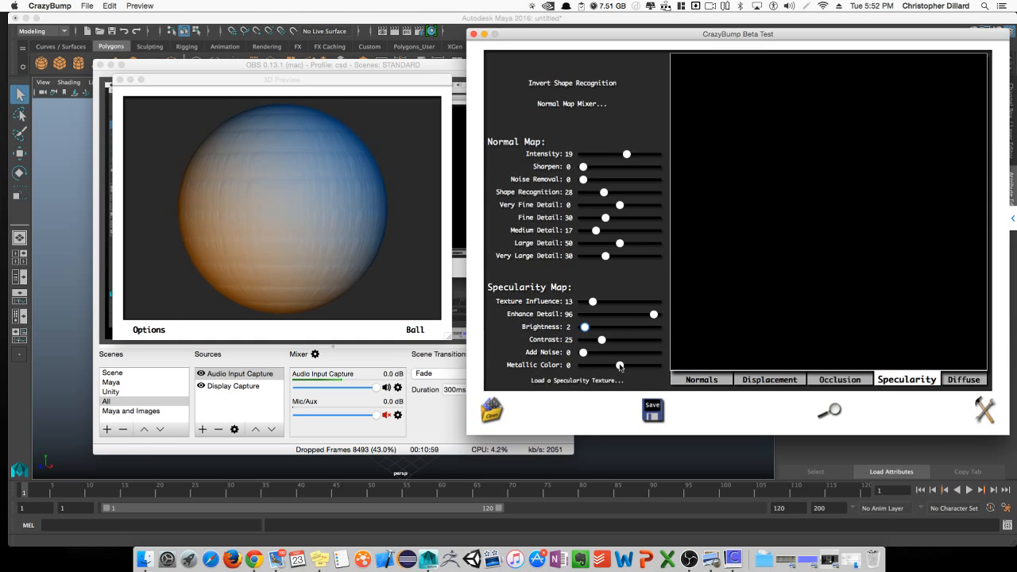
pyautogui.moveTo(589, 333); pyautogui.dragTo(600, 337)
pyautogui.click(612, 329)
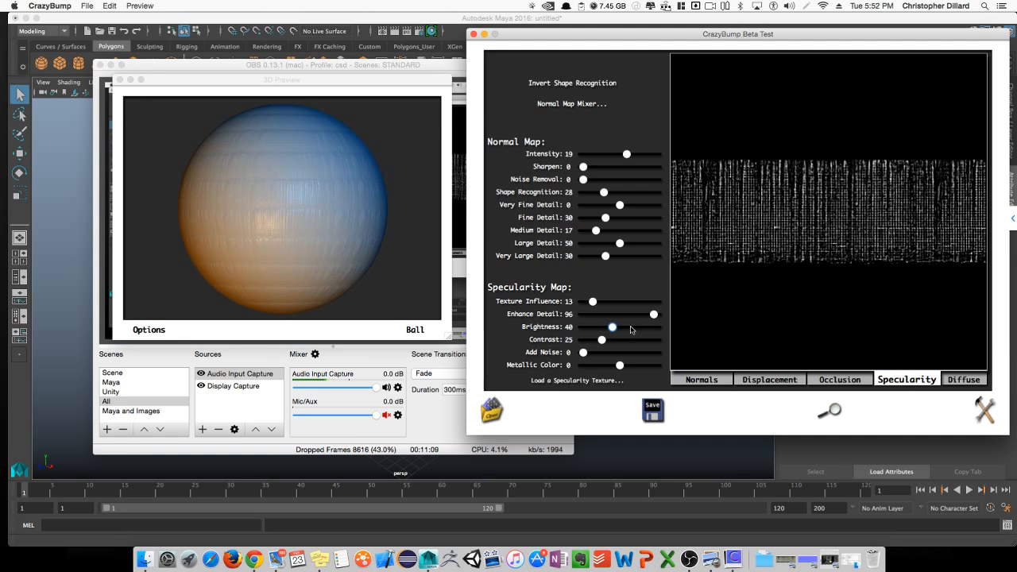
# Set the specularity map's Contrast to 27 and Metallic Color to 27.
pyautogui.click(634, 341)
pyautogui.moveTo(633, 341); pyautogui.dragTo(603, 342)
pyautogui.moveTo(620, 365); pyautogui.dragTo(641, 372)
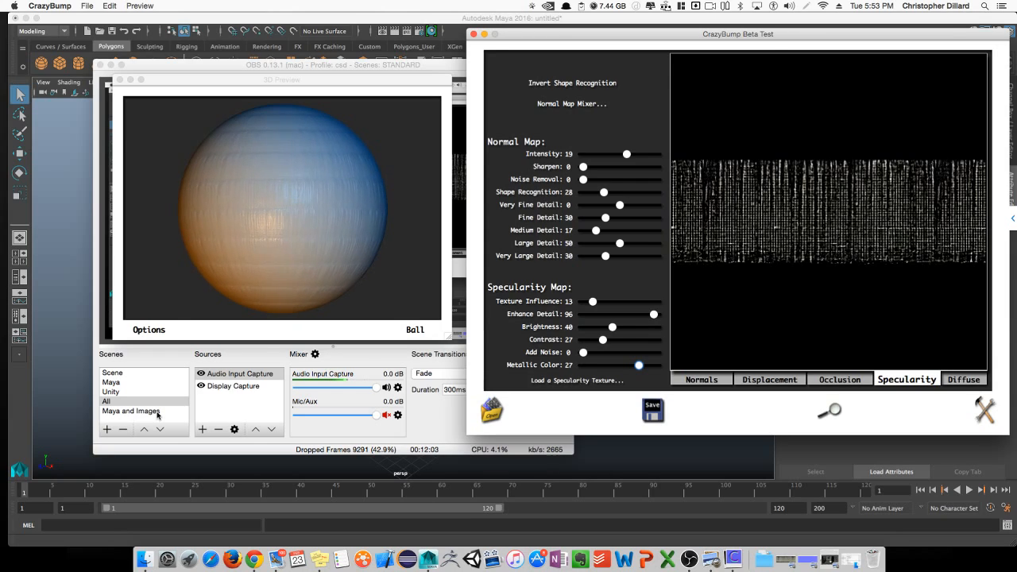
# Switch the OBS scene to Maya and Images, close the CrazyBump window and return to Maya.
pyautogui.click(157, 412)
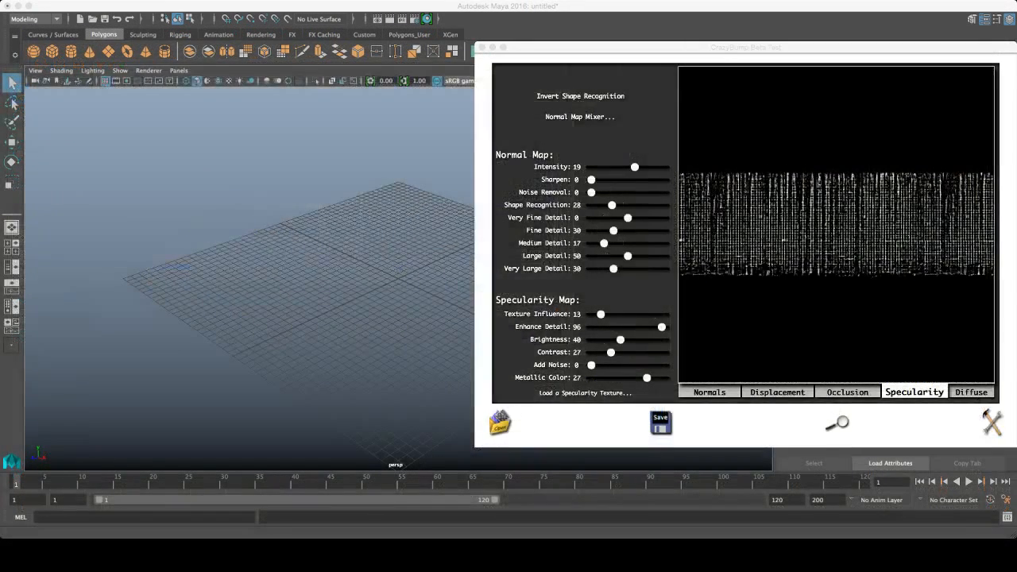
pyautogui.press('super+Tab')
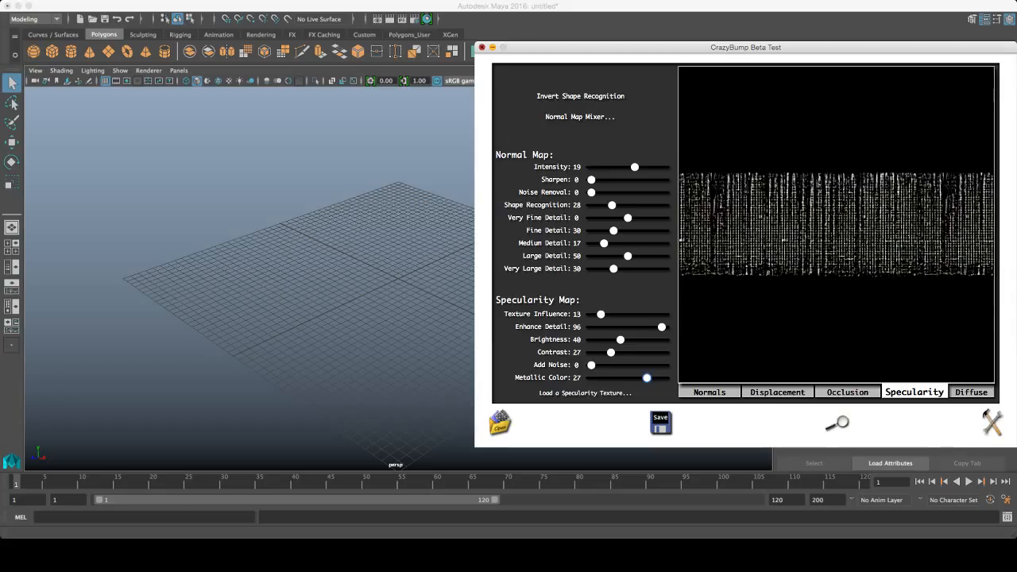
pyautogui.click(482, 47)
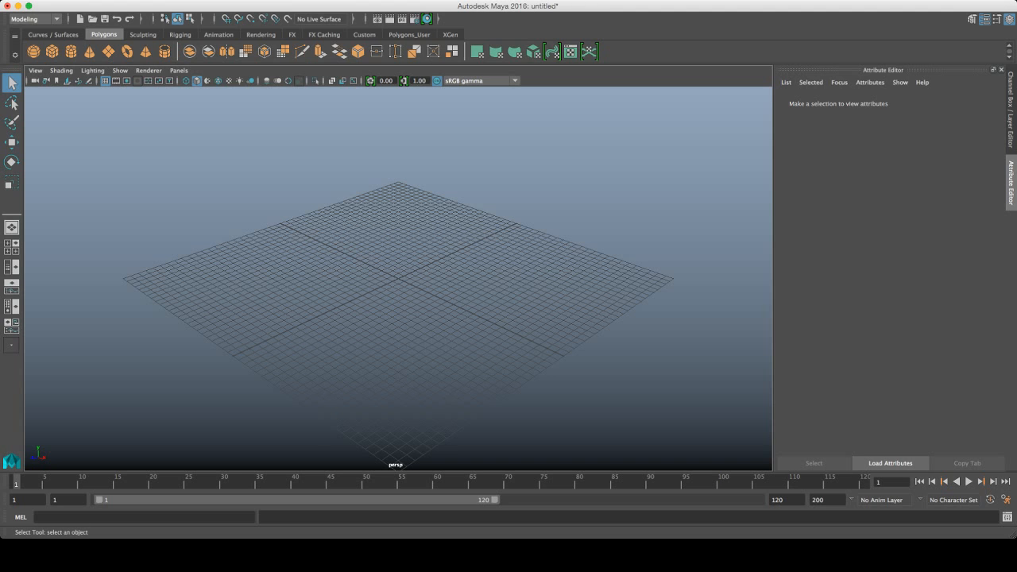
# Create a tall polygon cube resembling a wall slab on the ground grid.
pyautogui.click(52, 50)
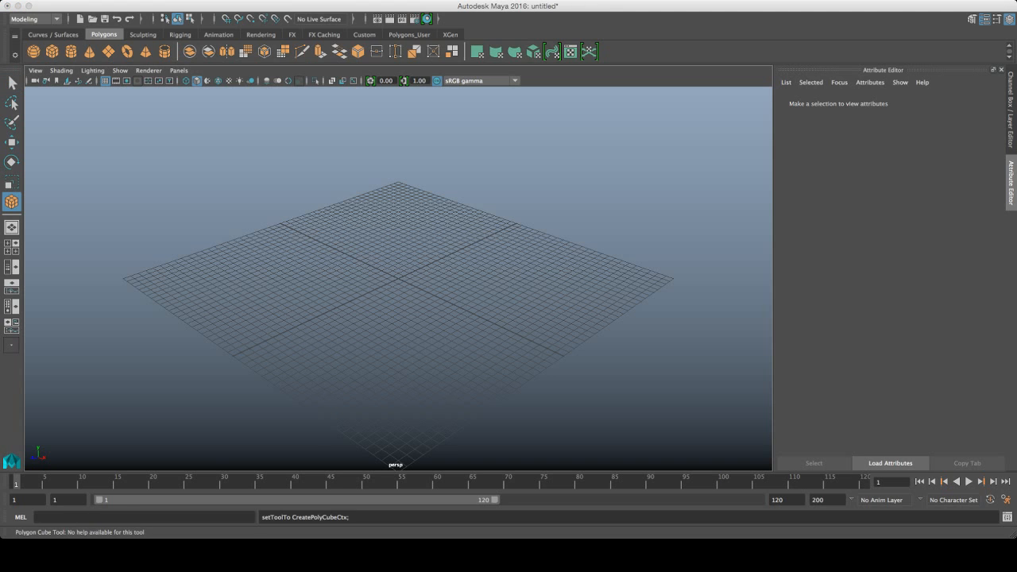
pyautogui.moveTo(321, 231); pyautogui.dragTo(426, 216)
pyautogui.moveTo(353, 245); pyautogui.dragTo(160, 115)
pyautogui.keyDown('alt'); pyautogui.moveTo(397, 159); pyautogui.dragTo(407, 215, button='middle'); pyautogui.keyUp('alt')
pyautogui.keyDown('alt'); pyautogui.moveTo(407, 215); pyautogui.dragTo(349, 175, button='right'); pyautogui.keyUp('alt')
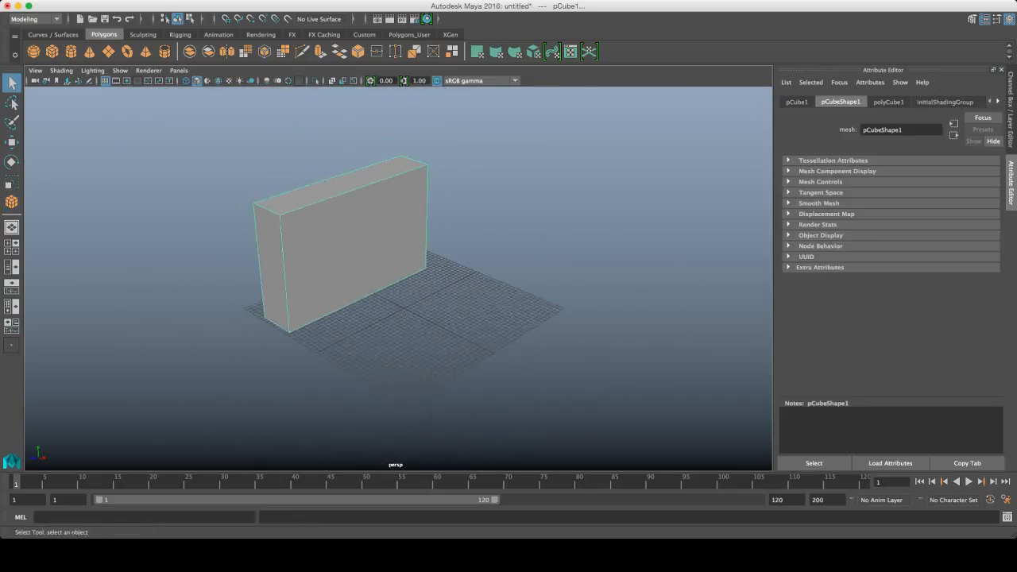
pyautogui.keyDown('alt'); pyautogui.moveTo(372, 158); pyautogui.dragTo(413, 158); pyautogui.keyUp('alt')
# Thin the wall slab by scaling it to about 0.41 in X and assign a new Blinn material to it.
pyautogui.press('r')
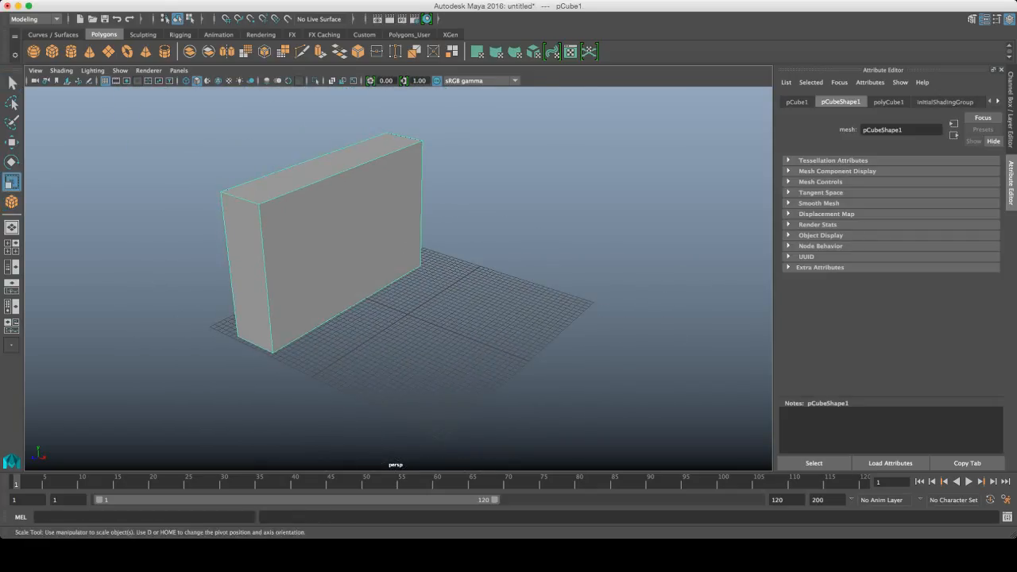
pyautogui.moveTo(371, 247); pyautogui.dragTo(351, 233)
pyautogui.keyDown('alt'); pyautogui.moveTo(350, 233); pyautogui.dragTo(399, 246, button='middle'); pyautogui.keyUp('alt')
pyautogui.keyDown('alt'); pyautogui.moveTo(399, 246); pyautogui.dragTo(434, 247, button='right'); pyautogui.keyUp('alt')
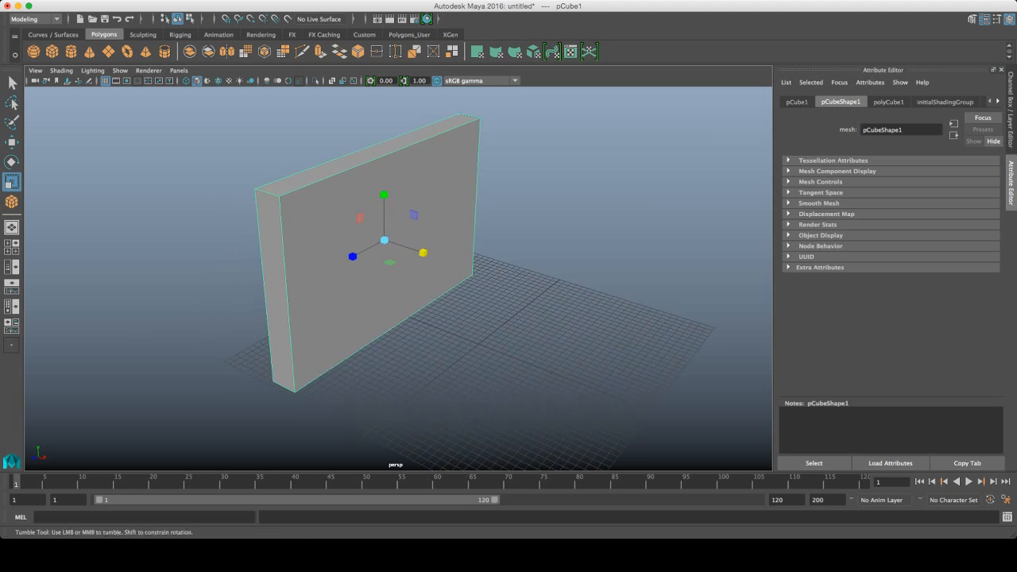
pyautogui.moveTo(433, 246)
pyautogui.keyDown('alt'); pyautogui.mouseDown()
pyautogui.moveTo(377, 246)
pyautogui.moveTo(417, 246)
pyautogui.mouseUp(); pyautogui.keyUp('alt')
pyautogui.keyDown('alt'); pyautogui.moveTo(417, 247); pyautogui.dragTo(435, 277, button='middle'); pyautogui.keyUp('alt')
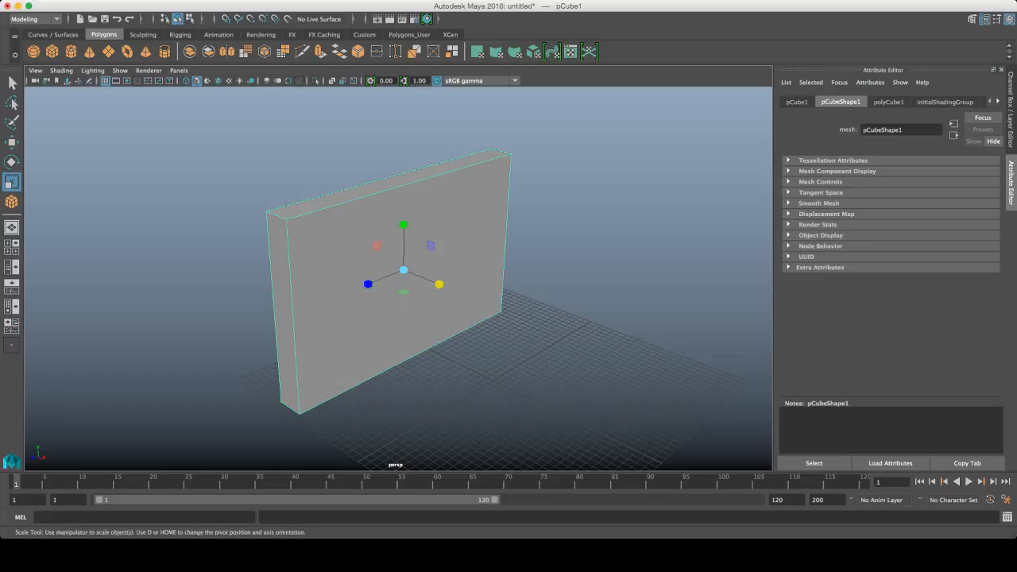
pyautogui.moveTo(439, 284); pyautogui.dragTo(435, 282)
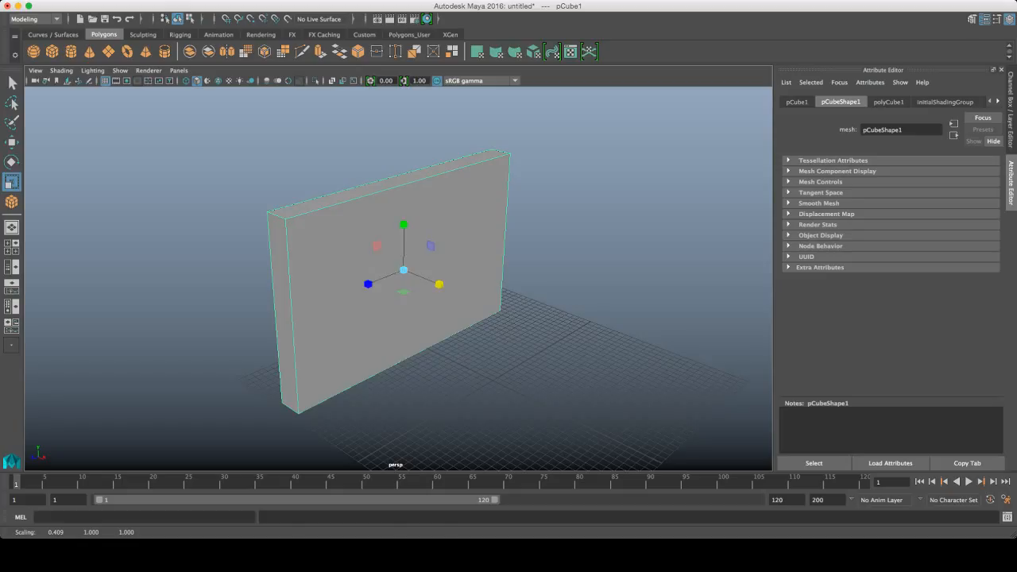
pyautogui.press('w')
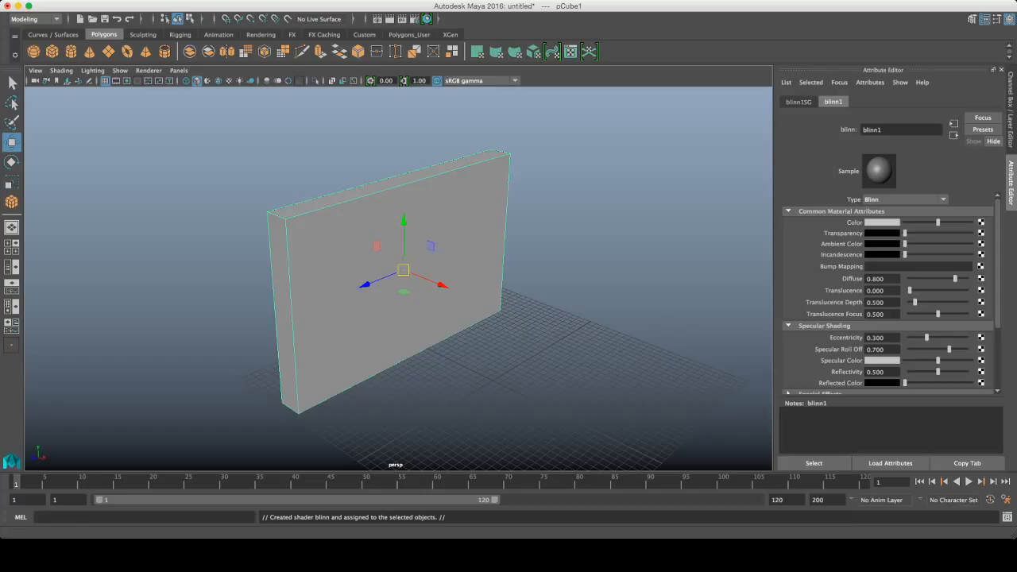
# Connect WallTiles_D.jpg as a file texture to the Blinn material's Color and show textures in the viewport.
pyautogui.click(981, 222)
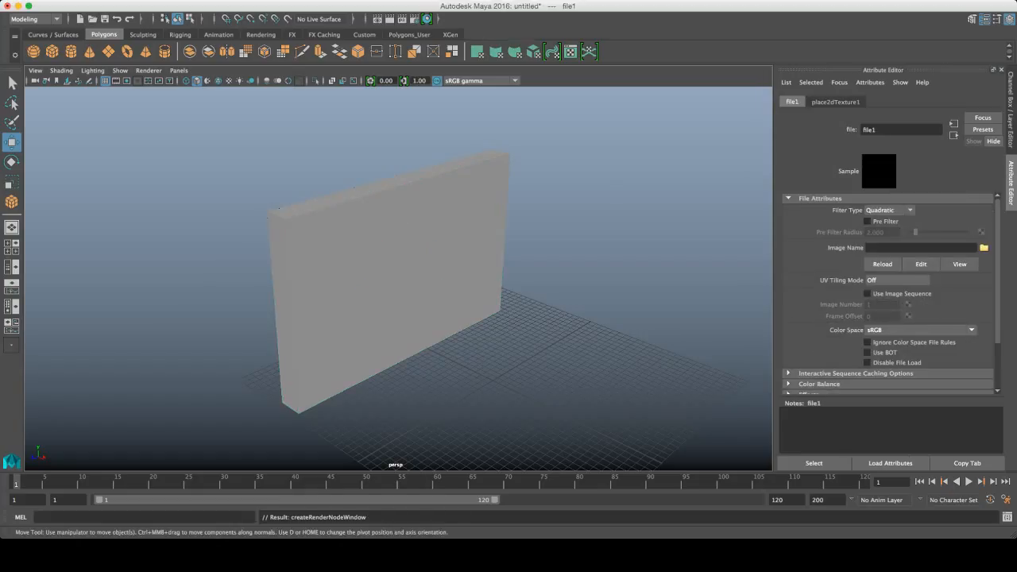
pyautogui.click(984, 247)
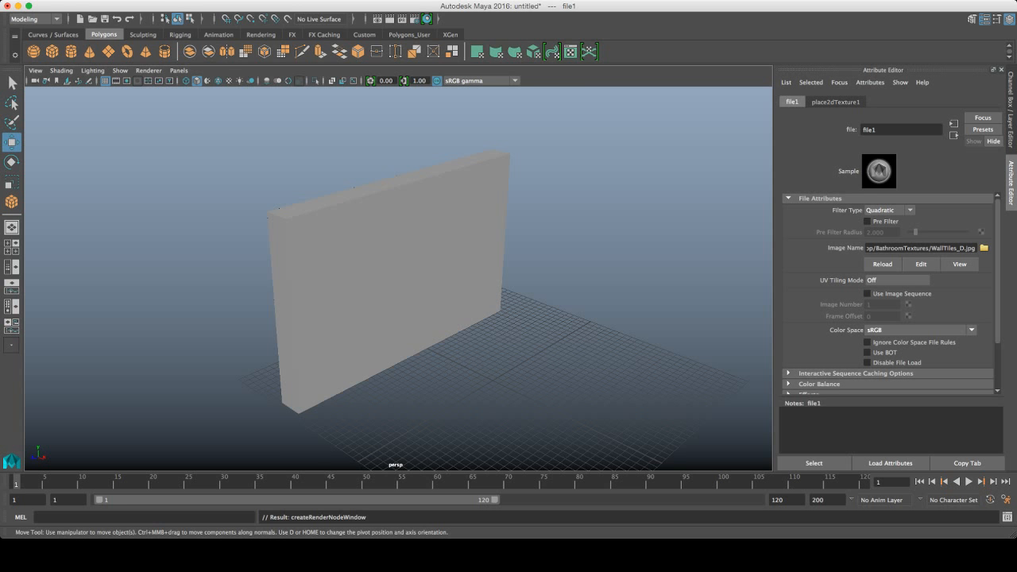
pyautogui.press('6')
pyautogui.keyDown('alt'); pyautogui.moveTo(398, 278); pyautogui.dragTo(377, 302); pyautogui.keyUp('alt')
pyautogui.scroll(4, 398, 279)
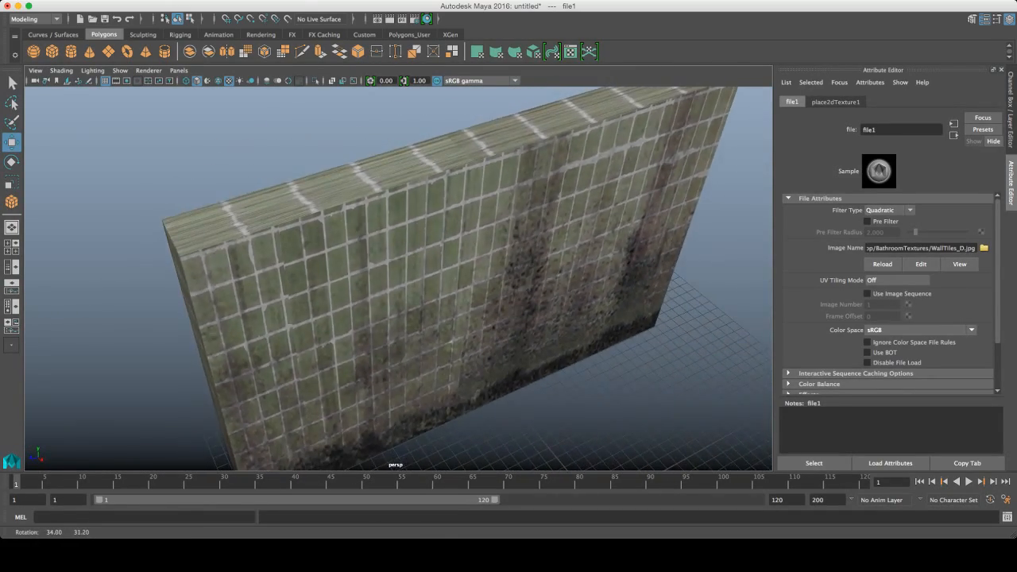
# Select the wall slab and apply a planar UV projection to it.
pyautogui.keyDown('alt'); pyautogui.moveTo(449, 347); pyautogui.dragTo(465, 290); pyautogui.keyUp('alt')
pyautogui.keyDown('alt'); pyautogui.moveTo(465, 290); pyautogui.dragTo(397, 289, button='right'); pyautogui.keyUp('alt')
pyautogui.click(429, 277)
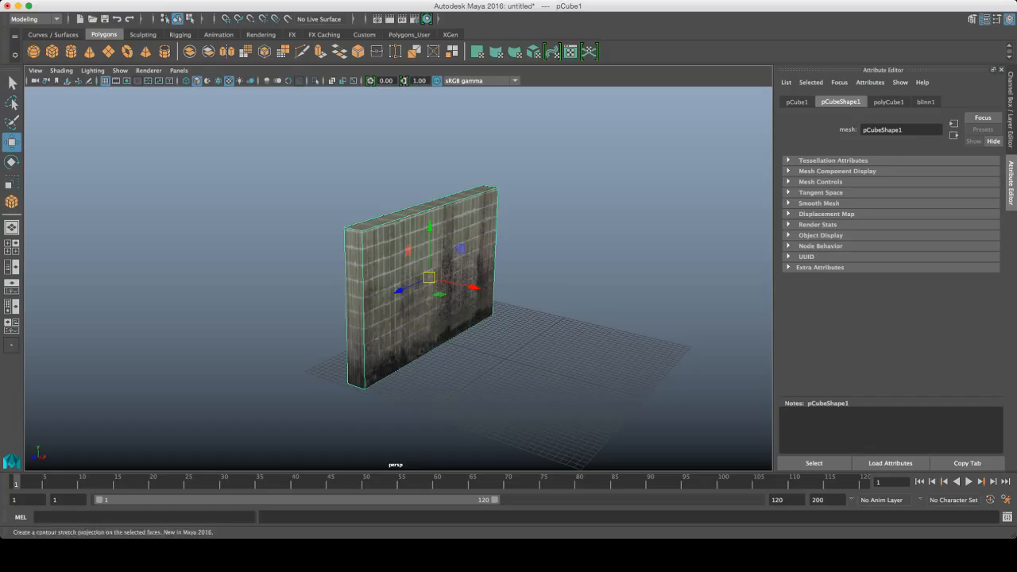
pyautogui.click(477, 51)
pyautogui.keyDown('alt'); pyautogui.moveTo(438, 278); pyautogui.dragTo(443, 261, button='middle'); pyautogui.keyUp('alt')
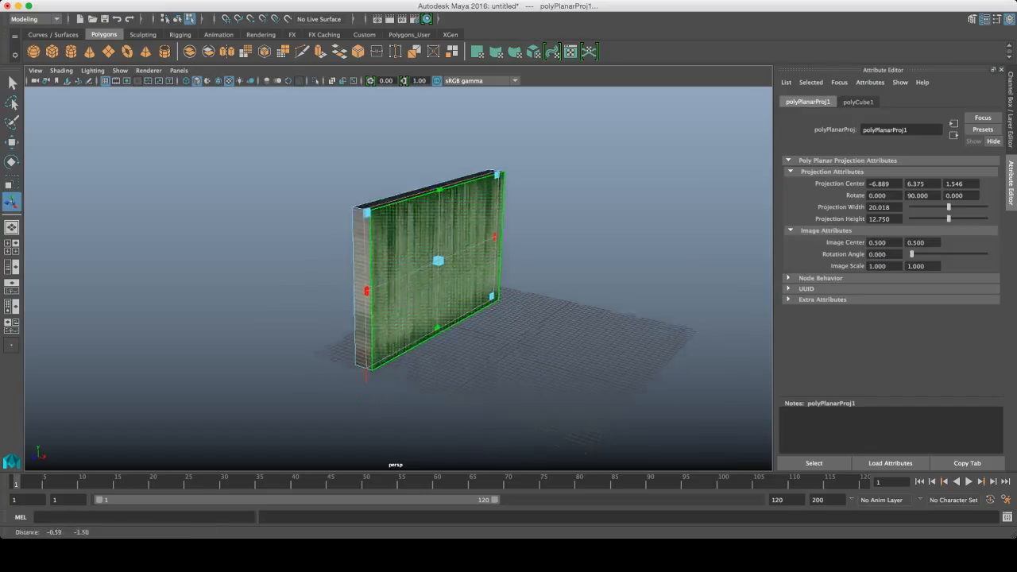
pyautogui.keyDown('alt'); pyautogui.moveTo(438, 279); pyautogui.dragTo(516, 278, button='right'); pyautogui.keyUp('alt')
pyautogui.keyDown('alt'); pyautogui.moveTo(509, 286); pyautogui.dragTo(501, 330); pyautogui.keyUp('alt')
pyautogui.keyDown('alt'); pyautogui.moveTo(501, 330); pyautogui.dragTo(453, 330, button='right'); pyautogui.keyUp('alt')
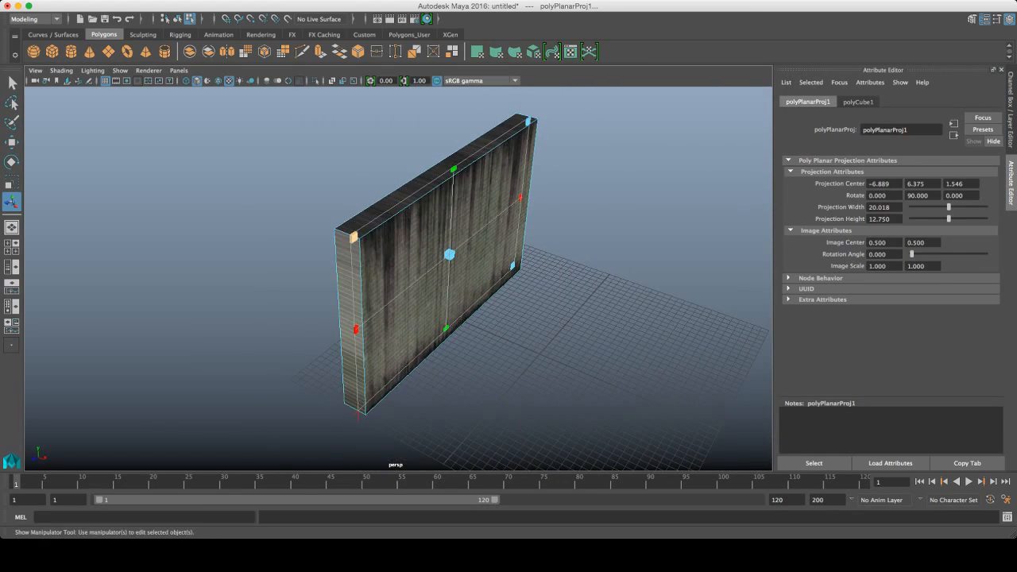
pyautogui.moveTo(353, 237)
pyautogui.mouseDown()
pyautogui.moveTo(294, 225)
pyautogui.moveTo(348, 236)
pyautogui.mouseUp()
pyautogui.press('super+z')
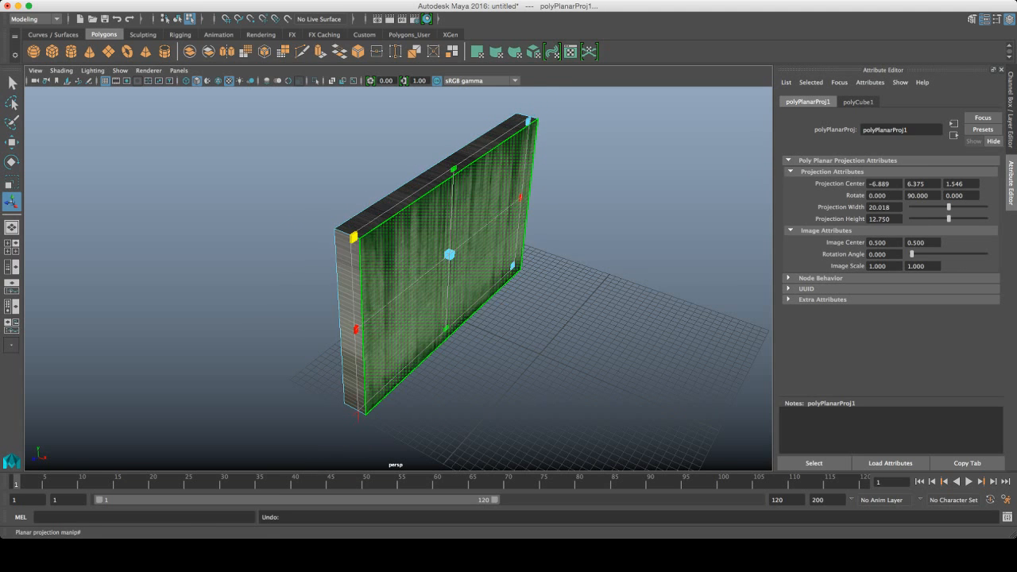
# Examine the scale and stretching of the projected tile texture across the wall's large face.
pyautogui.click(604, 318)
pyautogui.keyDown('alt'); pyautogui.moveTo(556, 318); pyautogui.dragTo(493, 318); pyautogui.keyUp('alt')
pyautogui.keyDown('alt'); pyautogui.moveTo(493, 318); pyautogui.dragTo(556, 318, button='right'); pyautogui.keyUp('alt')
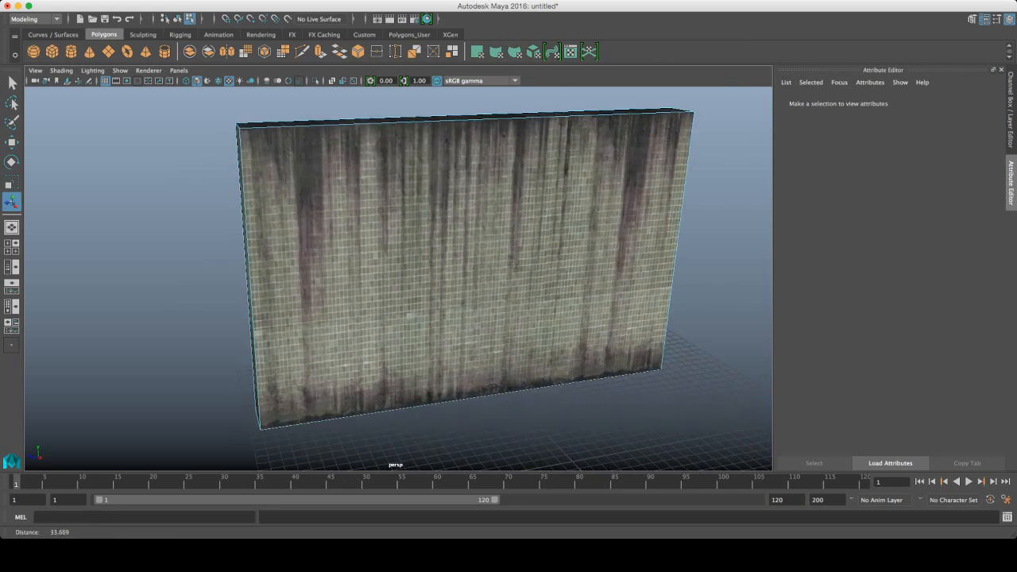
pyautogui.keyDown('alt'); pyautogui.moveTo(556, 318); pyautogui.dragTo(541, 312); pyautogui.keyUp('alt')
pyautogui.keyDown('alt'); pyautogui.moveTo(691, 317); pyautogui.dragTo(238, 310); pyautogui.keyUp('alt')
pyautogui.keyDown('alt'); pyautogui.moveTo(477, 318); pyautogui.dragTo(398, 317, button='right'); pyautogui.keyUp('alt')
pyautogui.keyDown('alt'); pyautogui.moveTo(398, 318); pyautogui.dragTo(400, 270, button='middle'); pyautogui.keyUp('alt')
pyautogui.moveTo(400, 270)
pyautogui.keyDown('alt'); pyautogui.mouseDown()
pyautogui.moveTo(477, 274)
pyautogui.moveTo(381, 266)
pyautogui.mouseUp(); pyautogui.keyUp('alt')
pyautogui.keyDown('alt'); pyautogui.moveTo(381, 266); pyautogui.dragTo(469, 266, button='right'); pyautogui.keyUp('alt')
pyautogui.keyDown('alt'); pyautogui.moveTo(445, 239); pyautogui.dragTo(447, 291, button='middle'); pyautogui.keyUp('alt')
pyautogui.keyDown('alt'); pyautogui.moveTo(447, 291); pyautogui.dragTo(381, 294); pyautogui.keyUp('alt')
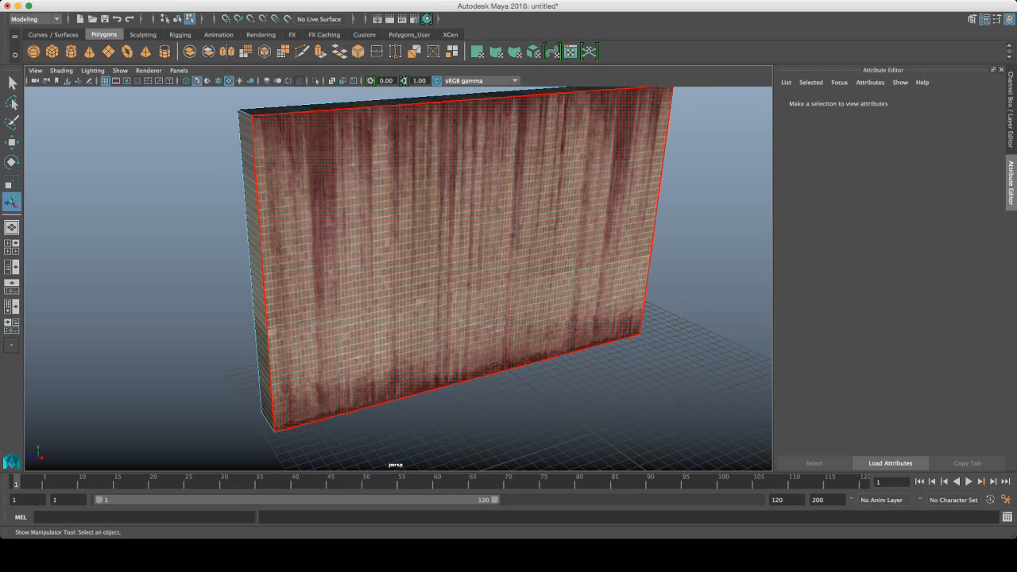
# Reselect the planar projection and resize it to about 35.4 wide and 13.2 high.
pyautogui.keyDown('alt'); pyautogui.moveTo(445, 287); pyautogui.dragTo(381, 289); pyautogui.keyUp('alt')
pyautogui.click(382, 289)
pyautogui.press('t')
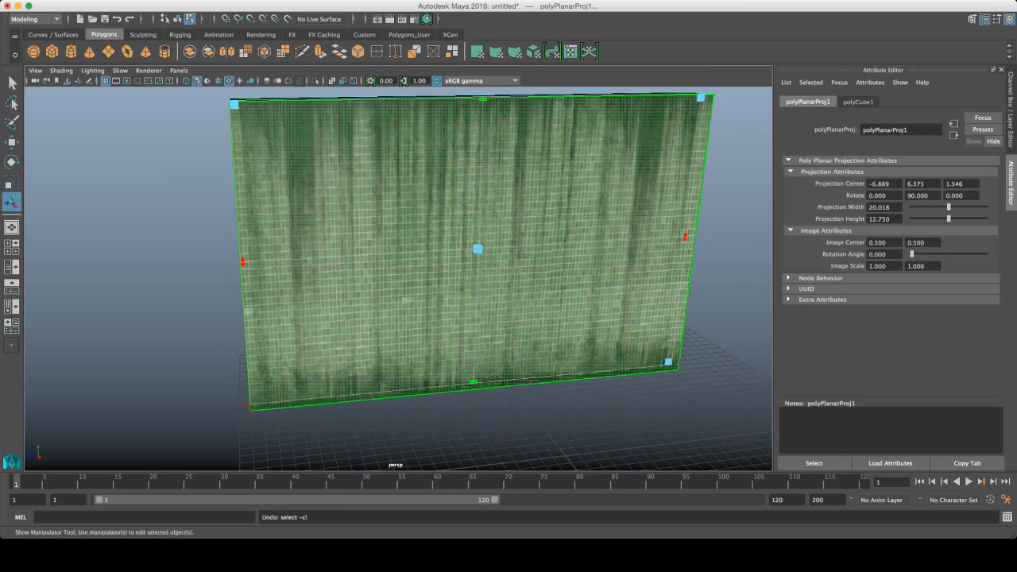
pyautogui.moveTo(244, 263); pyautogui.dragTo(37, 274)
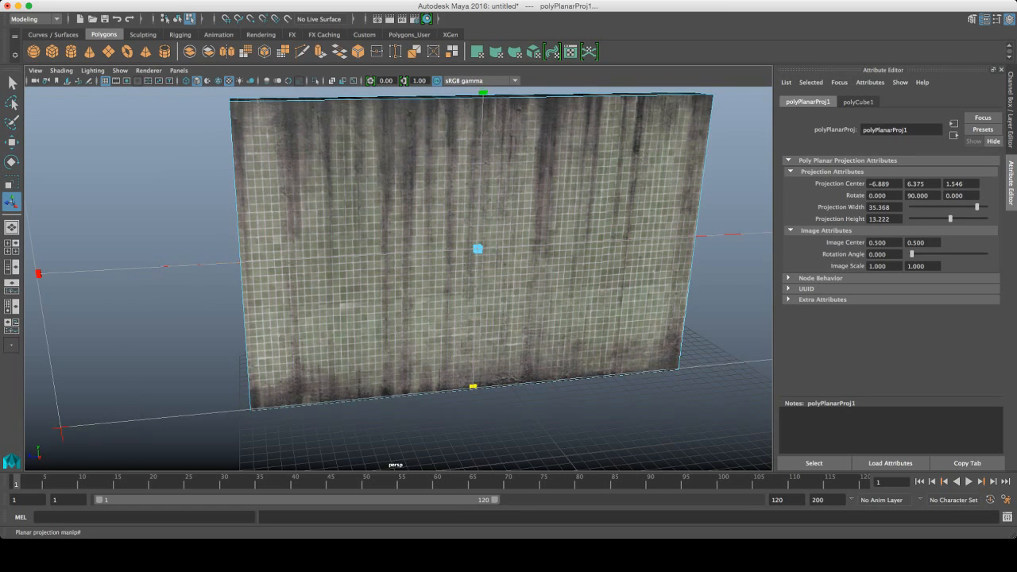
pyautogui.moveTo(473, 382); pyautogui.dragTo(473, 384)
pyautogui.click(493, 429)
# Inspect the resized tile texture on the wall's front, side and underside from close up and farther away.
pyautogui.keyDown('alt'); pyautogui.moveTo(477, 318); pyautogui.dragTo(572, 322); pyautogui.keyUp('alt')
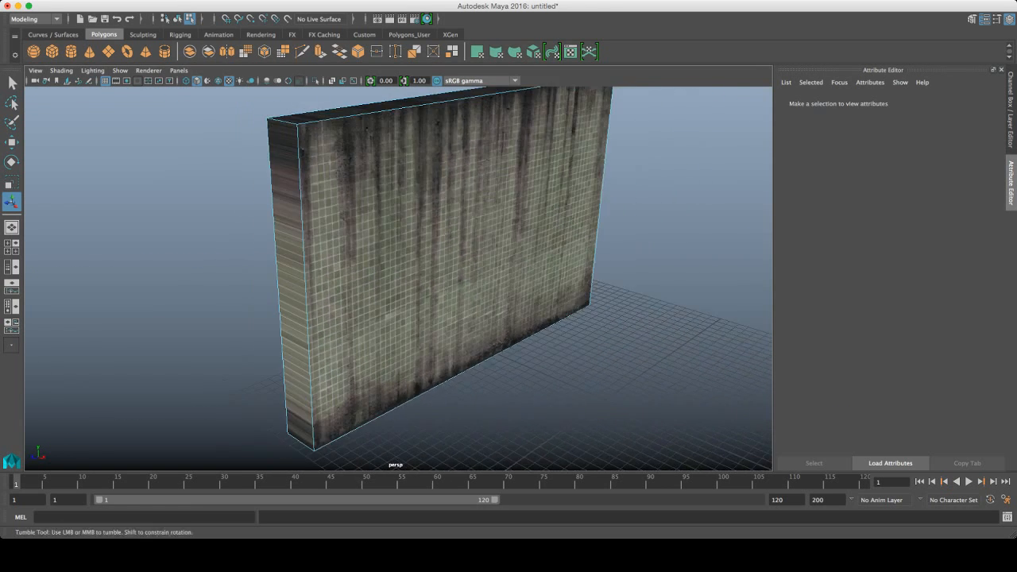
pyautogui.moveTo(572, 322)
pyautogui.keyDown('alt'); pyautogui.mouseDown(button='right')
pyautogui.moveTo(620, 322)
pyautogui.moveTo(524, 322)
pyautogui.moveTo(589, 321)
pyautogui.mouseUp(button='right'); pyautogui.keyUp('alt')
pyautogui.keyDown('alt'); pyautogui.moveTo(588, 321); pyautogui.dragTo(572, 322); pyautogui.keyUp('alt')
pyautogui.keyDown('alt'); pyautogui.moveTo(572, 322); pyautogui.dragTo(604, 322, button='right'); pyautogui.keyUp('alt')
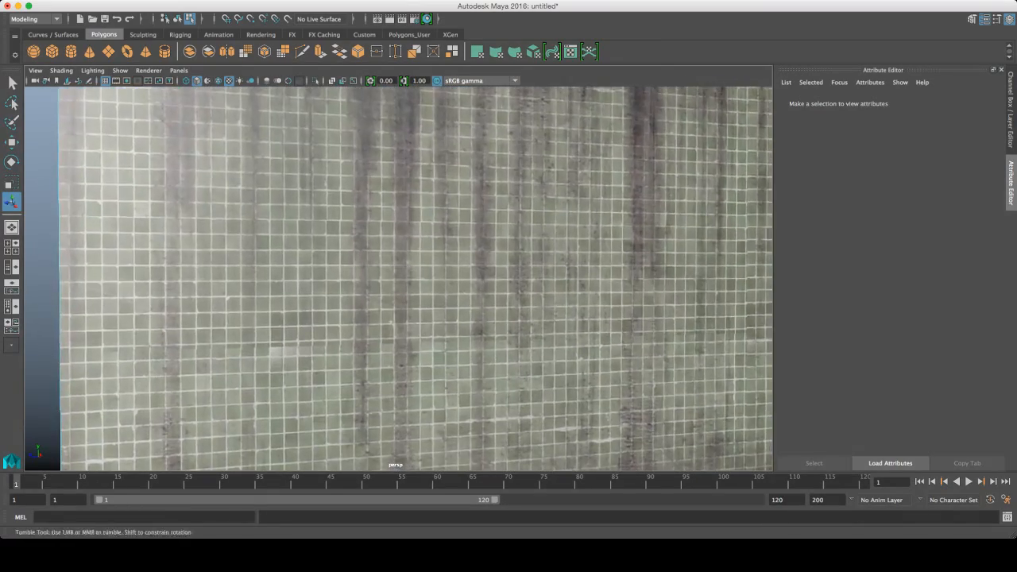
pyautogui.keyDown('alt'); pyautogui.moveTo(604, 322); pyautogui.dragTo(572, 290); pyautogui.keyUp('alt')
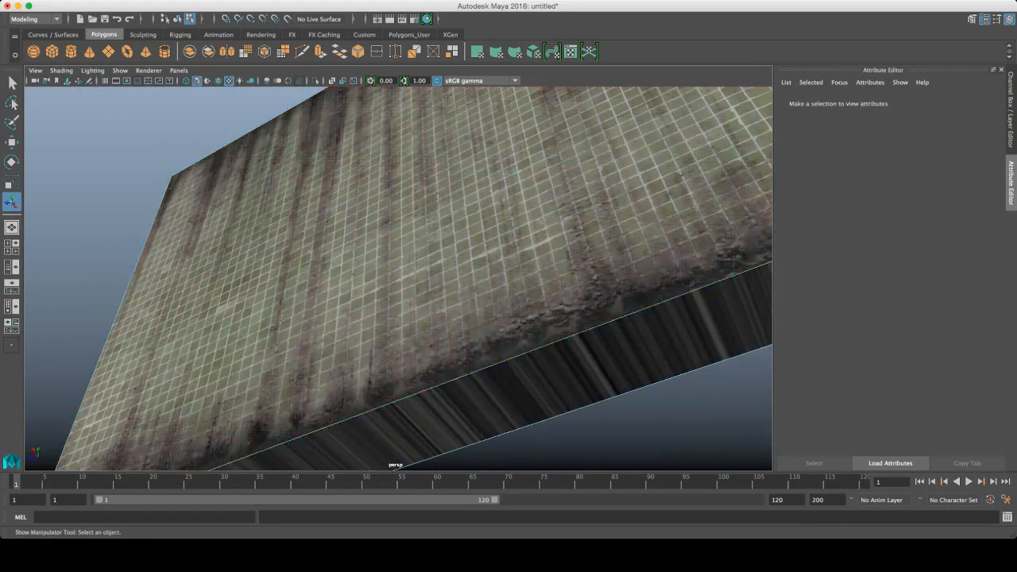
pyautogui.keyDown('alt'); pyautogui.moveTo(572, 357); pyautogui.dragTo(572, 254); pyautogui.keyUp('alt')
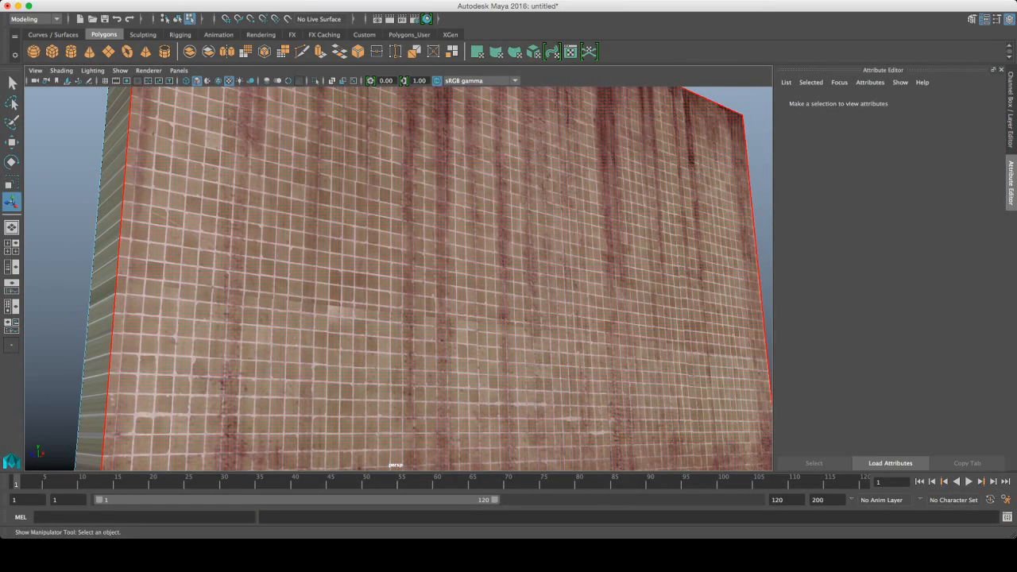
pyautogui.keyDown('alt'); pyautogui.moveTo(398, 278); pyautogui.dragTo(479, 324); pyautogui.keyUp('alt')
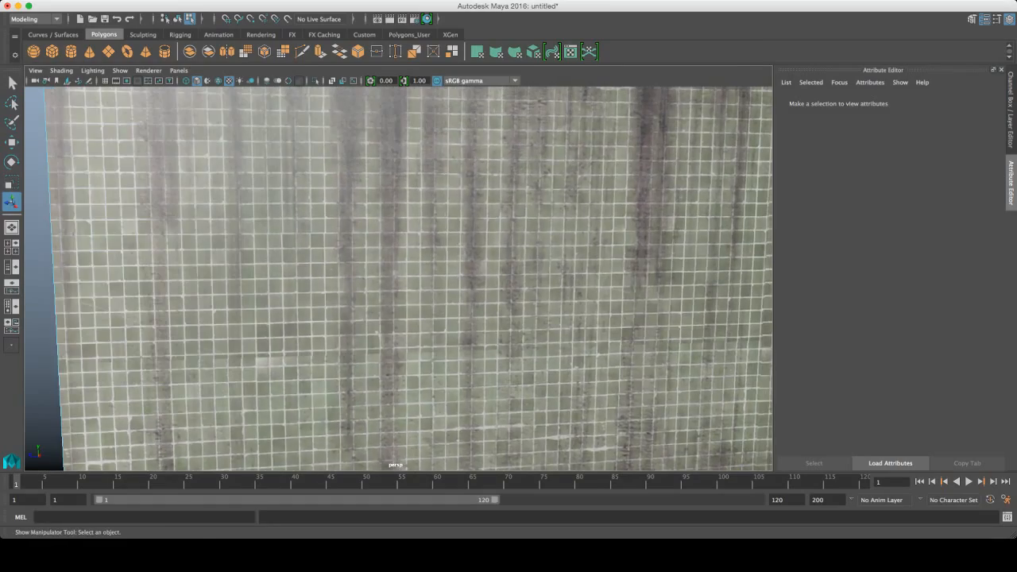
pyautogui.keyDown('alt'); pyautogui.moveTo(479, 324); pyautogui.dragTo(493, 375, button='middle'); pyautogui.keyUp('alt')
pyautogui.keyDown('alt'); pyautogui.moveTo(493, 375); pyautogui.dragTo(425, 363); pyautogui.keyUp('alt')
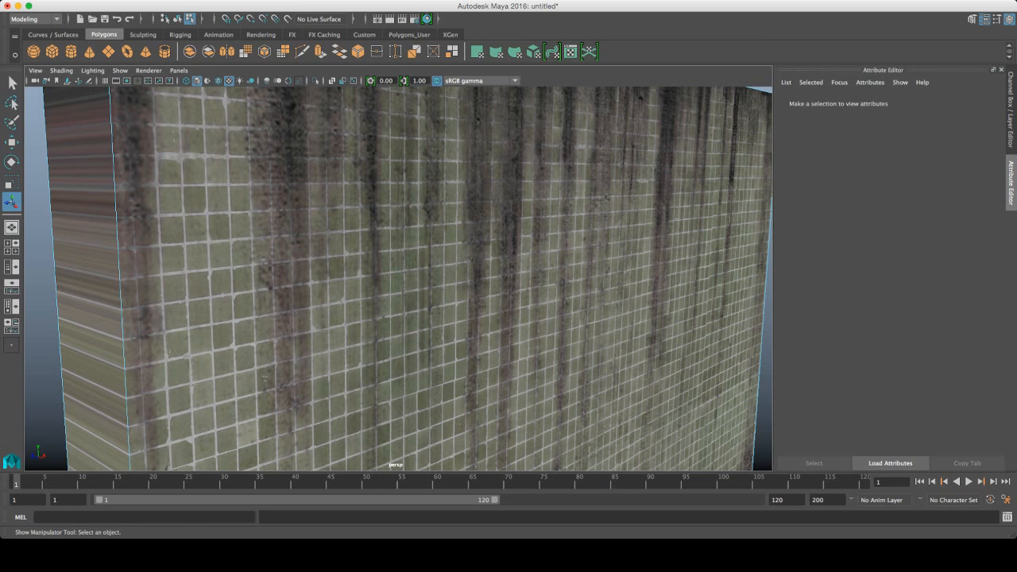
pyautogui.keyDown('alt'); pyautogui.moveTo(425, 362); pyautogui.dragTo(425, 318); pyautogui.keyUp('alt')
pyautogui.keyDown('alt'); pyautogui.moveTo(425, 318); pyautogui.dragTo(357, 318, button='right'); pyautogui.keyUp('alt')
pyautogui.keyDown('alt'); pyautogui.moveTo(357, 318); pyautogui.dragTo(357, 381); pyautogui.keyUp('alt')
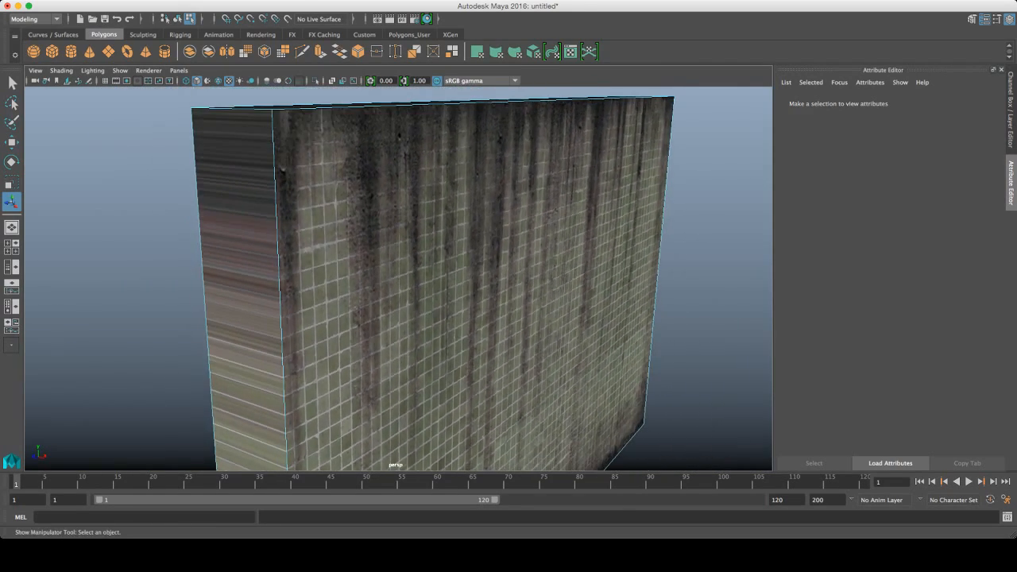
pyautogui.keyDown('alt'); pyautogui.moveTo(445, 342); pyautogui.dragTo(357, 279, button='middle'); pyautogui.keyUp('alt')
# Return to object mode with the wall selected and show its Blinn material attributes.
pyautogui.click(358, 278)
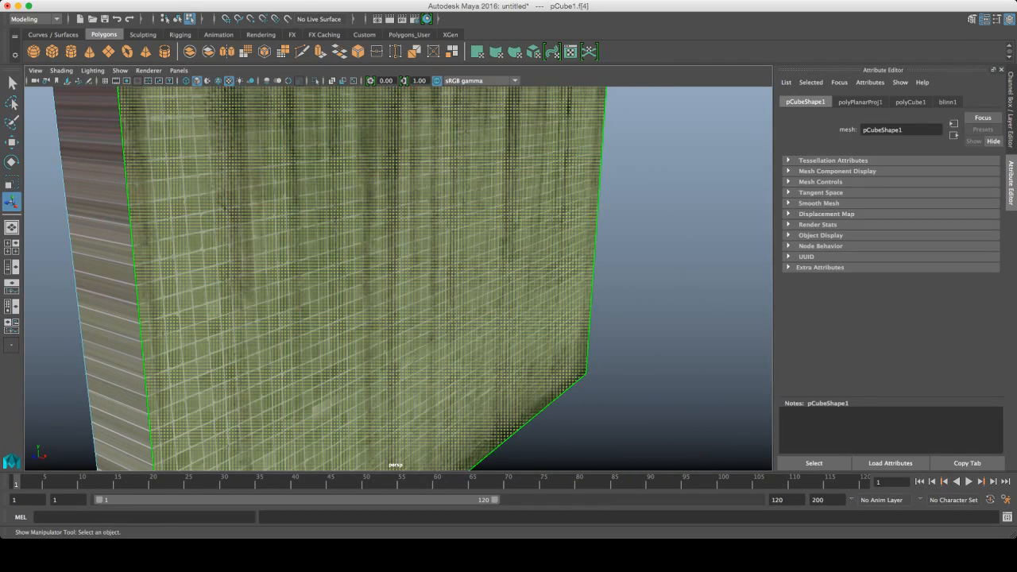
pyautogui.press('F8')
pyautogui.keyDown('alt'); pyautogui.moveTo(397, 199); pyautogui.dragTo(361, 167); pyautogui.keyUp('alt')
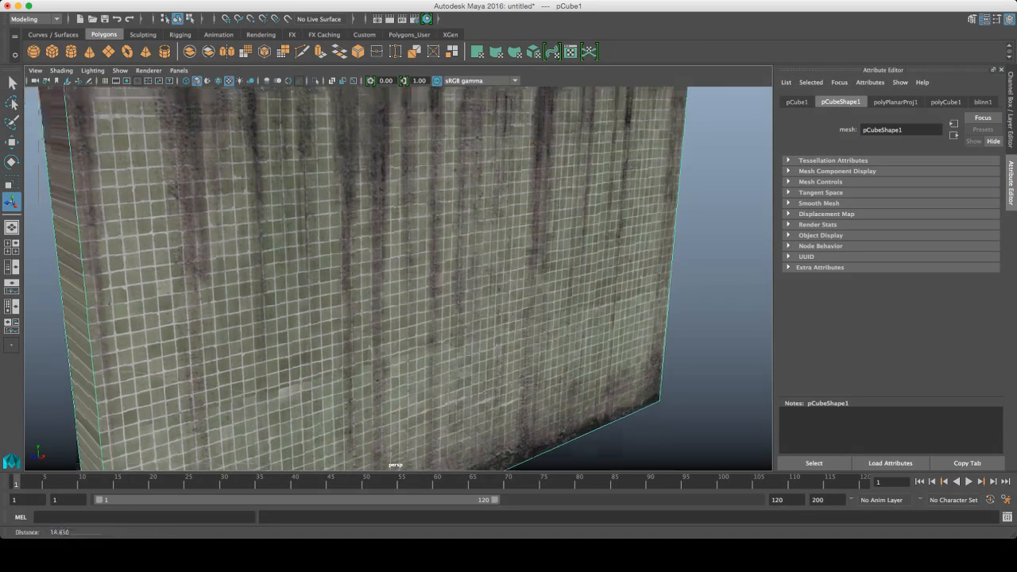
pyautogui.keyDown('alt'); pyautogui.moveTo(381, 167); pyautogui.dragTo(333, 167, button='right'); pyautogui.keyUp('alt')
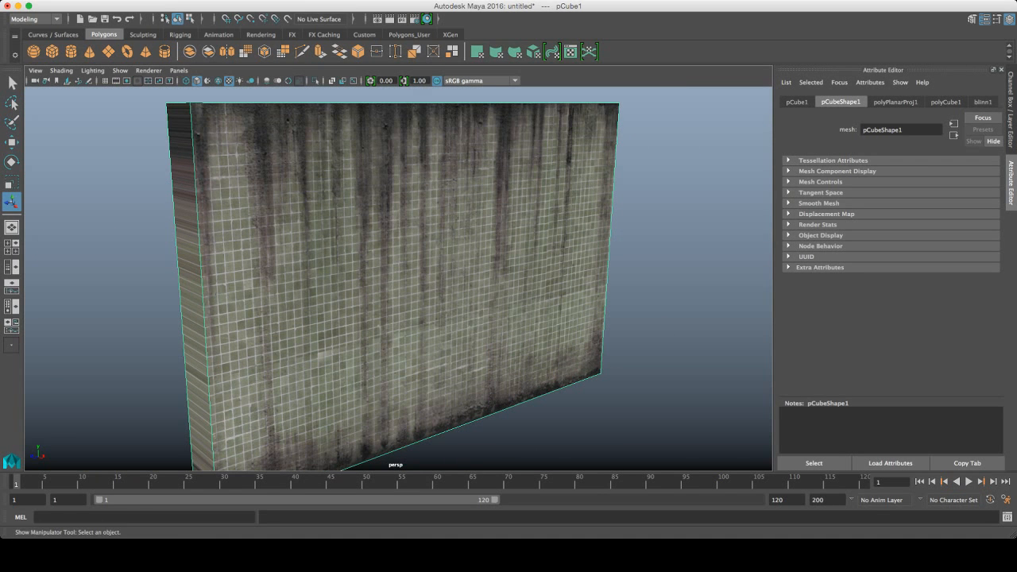
pyautogui.click(982, 101)
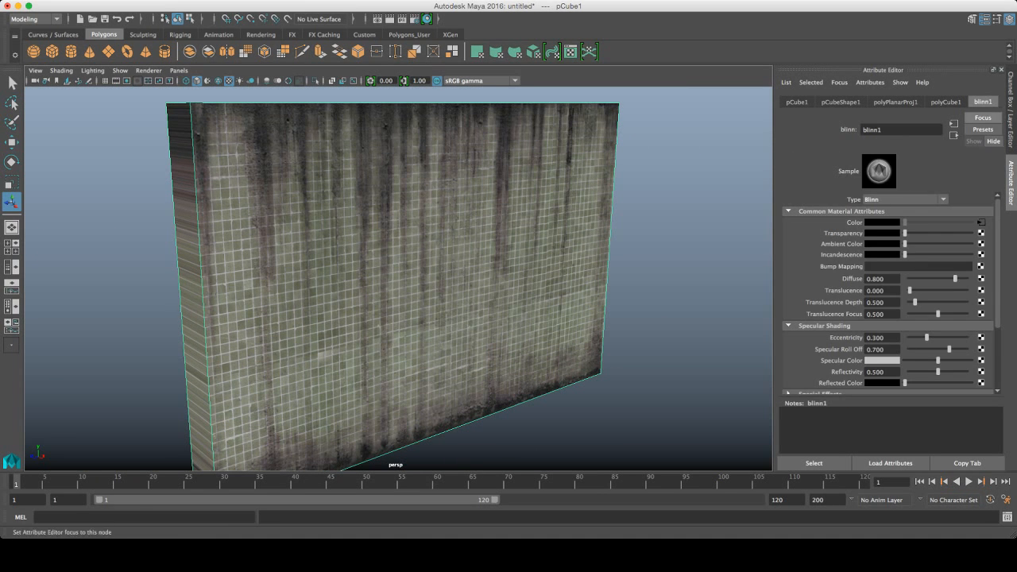
# Rename the wall's Blinn material as WallMat.
pyautogui.doubleClick(872, 130)
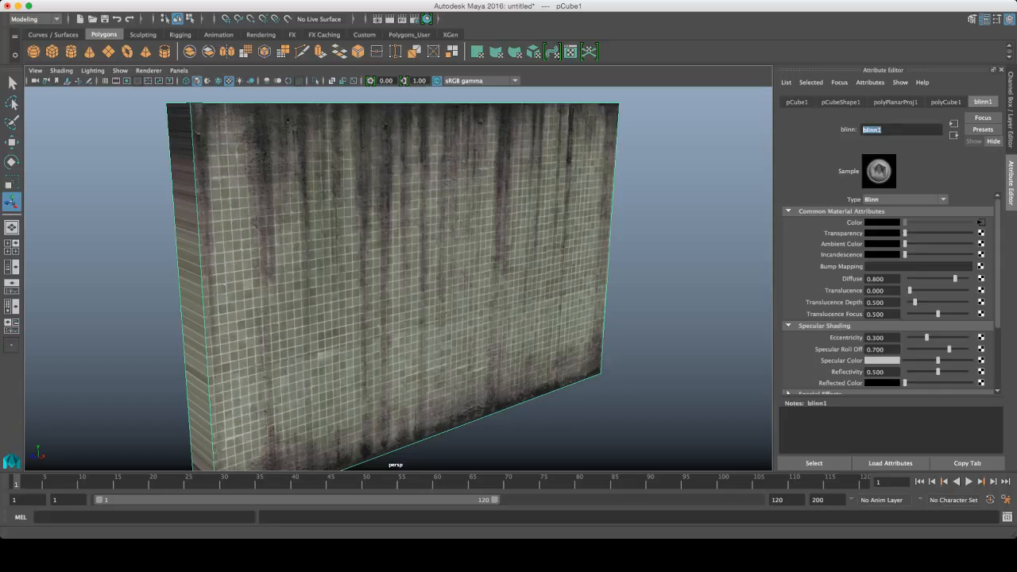
pyautogui.write('WallMat')
pyautogui.press('Return')
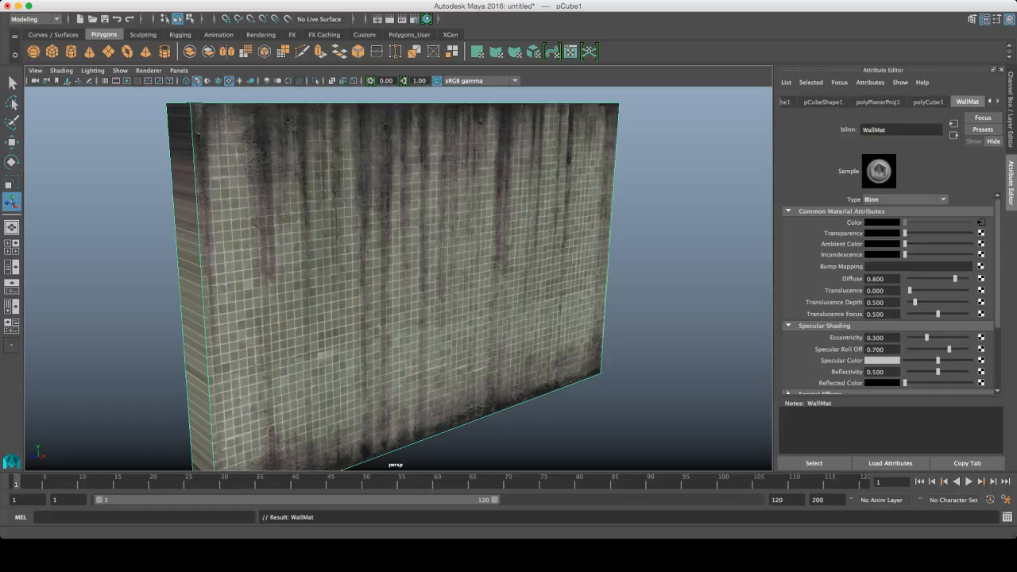
# Rename the wall's Blinn material as M_Wall.
pyautogui.doubleClick(875, 129)
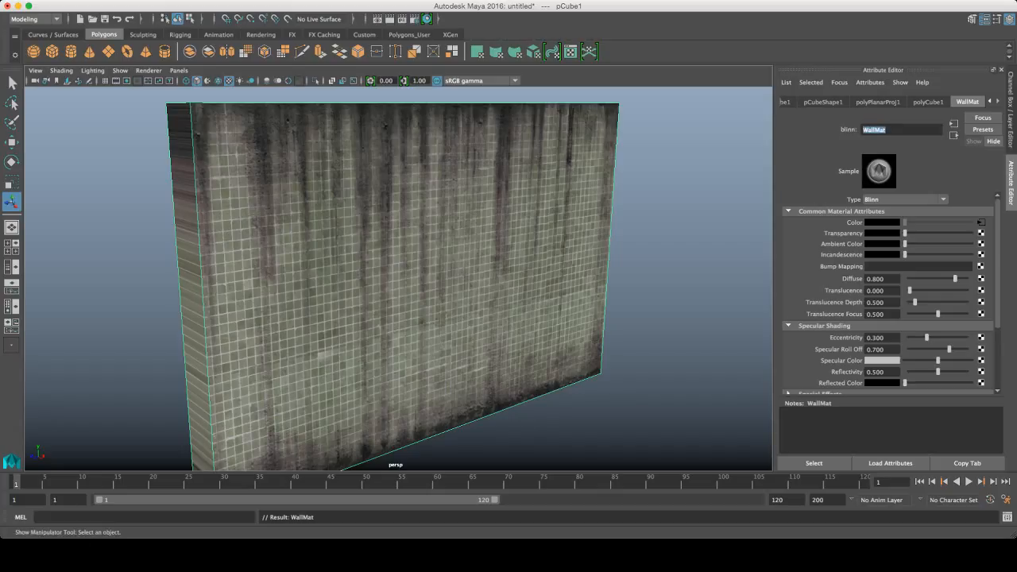
pyautogui.write('M_Wall')
pyautogui.press('Return')
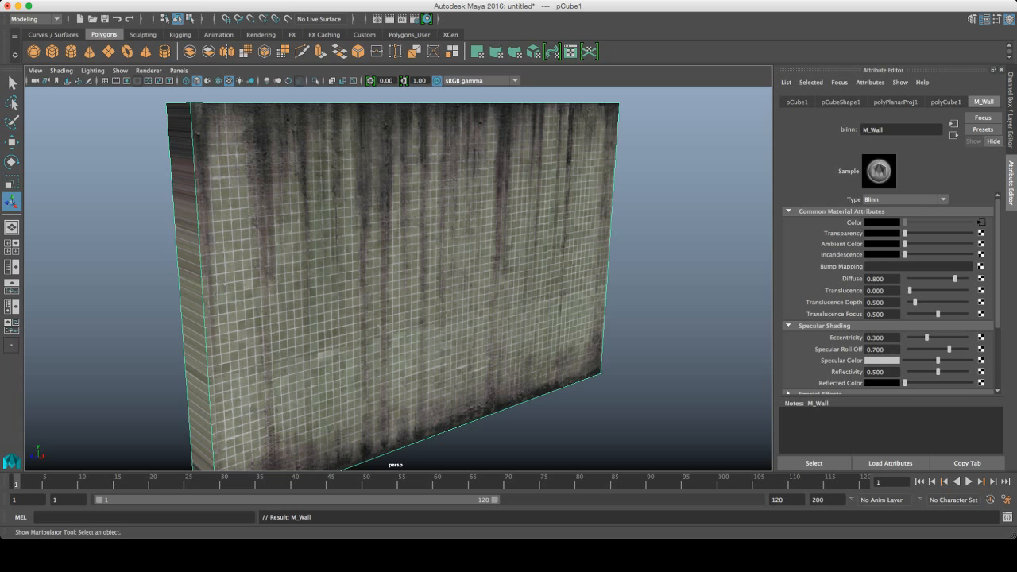
# Connect WallTiles_S.jpg as a file texture to the Specular Color of the M_Wall material.
pyautogui.keyDown('alt'); pyautogui.moveTo(397, 278); pyautogui.dragTo(438, 278); pyautogui.keyUp('alt')
pyautogui.moveTo(397, 279)
pyautogui.keyDown('alt'); pyautogui.mouseDown(button='right')
pyautogui.moveTo(434, 278)
pyautogui.moveTo(401, 278)
pyautogui.mouseUp(button='right'); pyautogui.keyUp('alt')
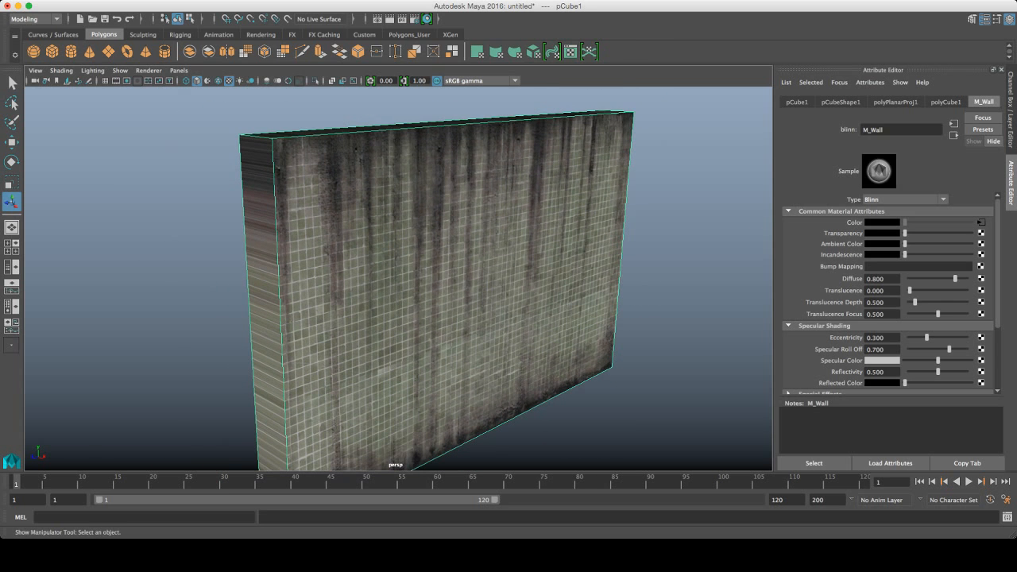
pyautogui.keyDown('alt'); pyautogui.moveTo(397, 278); pyautogui.dragTo(411, 244, button='middle'); pyautogui.keyUp('alt')
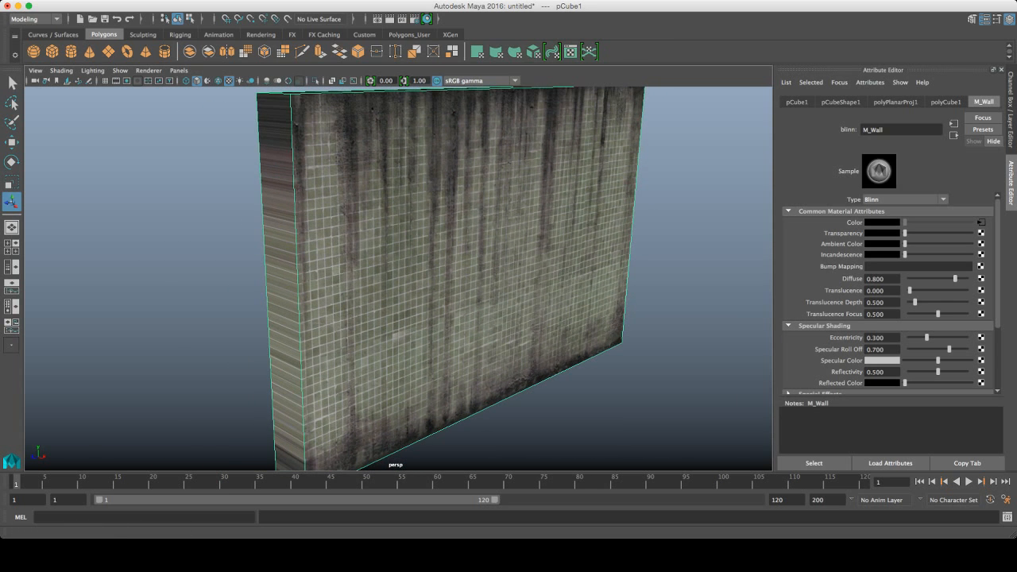
pyautogui.click(980, 223)
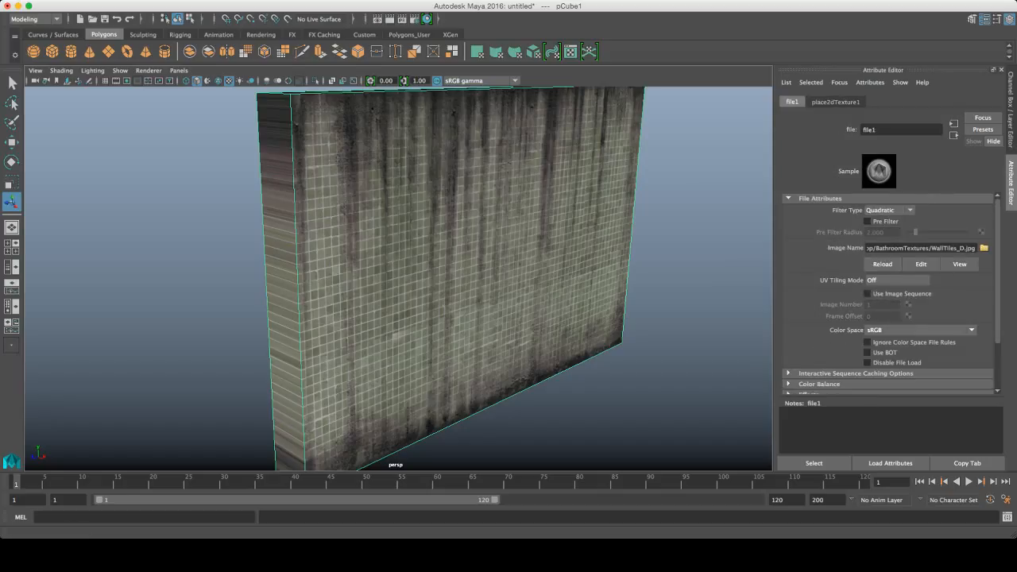
pyautogui.click(954, 135)
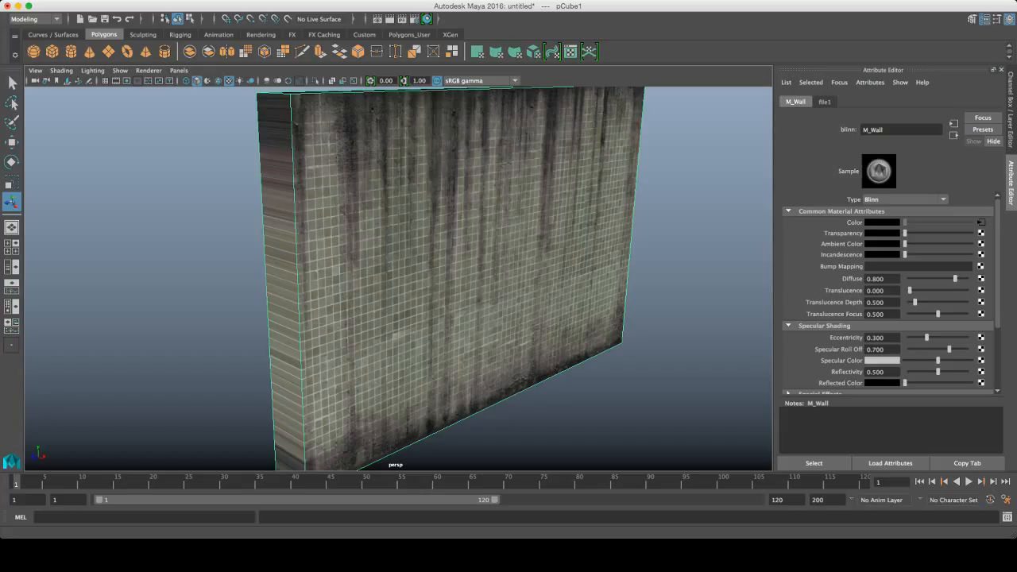
pyautogui.scroll(-3, 889, 294)
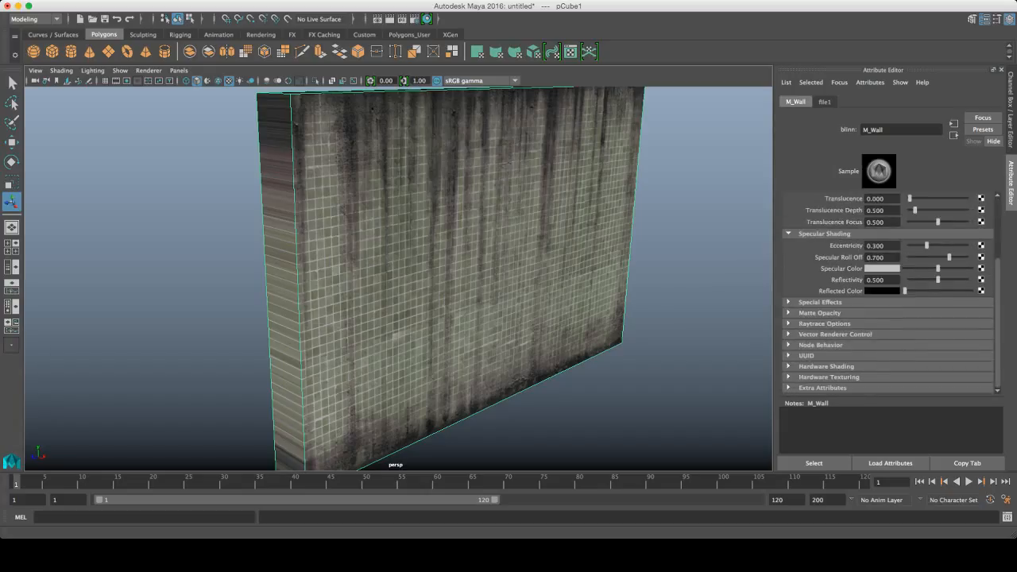
pyautogui.scroll(2, 889, 294)
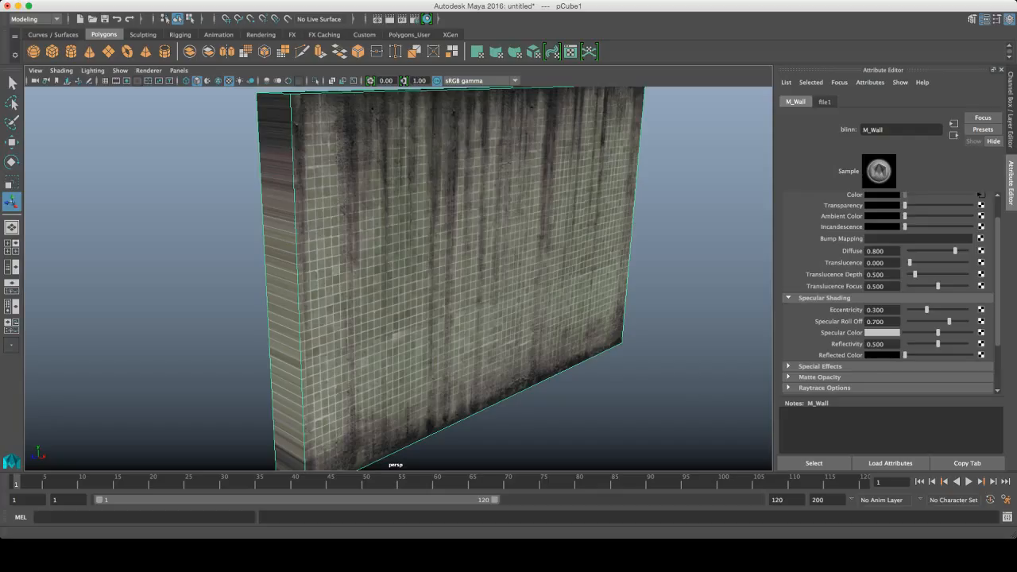
pyautogui.click(981, 333)
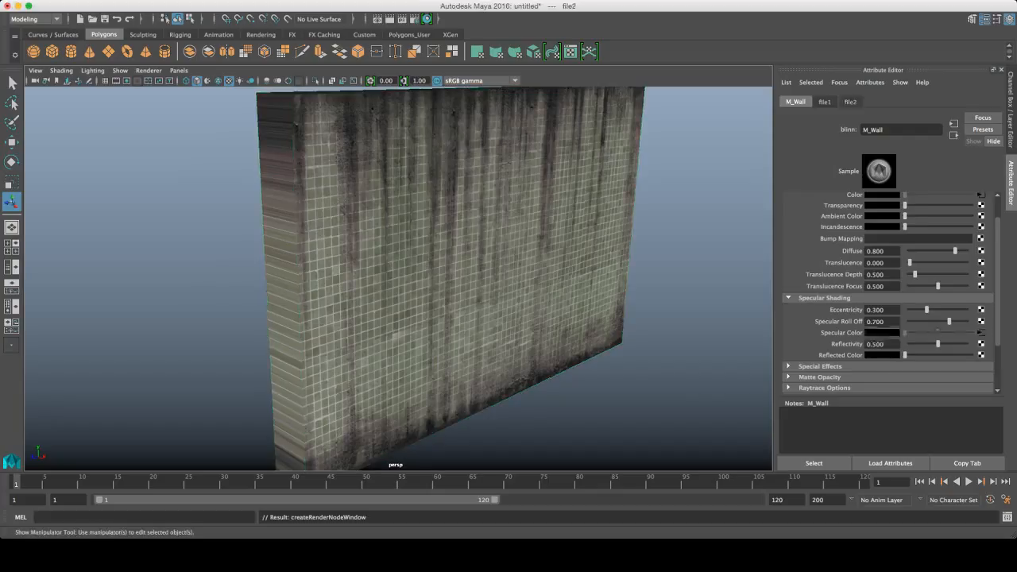
pyautogui.click(984, 247)
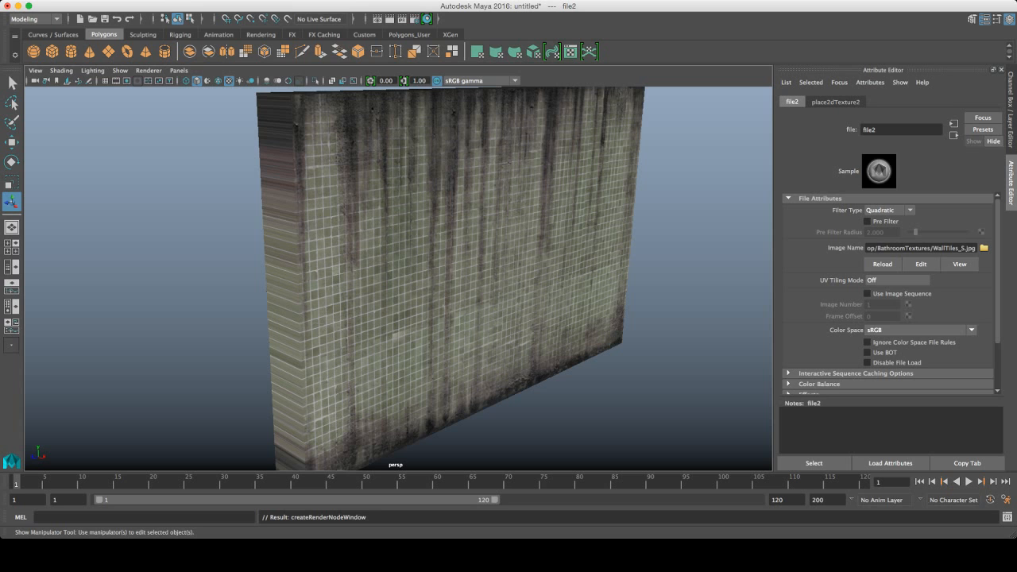
pyautogui.keyDown('alt'); pyautogui.moveTo(398, 278); pyautogui.dragTo(326, 242); pyautogui.keyUp('alt')
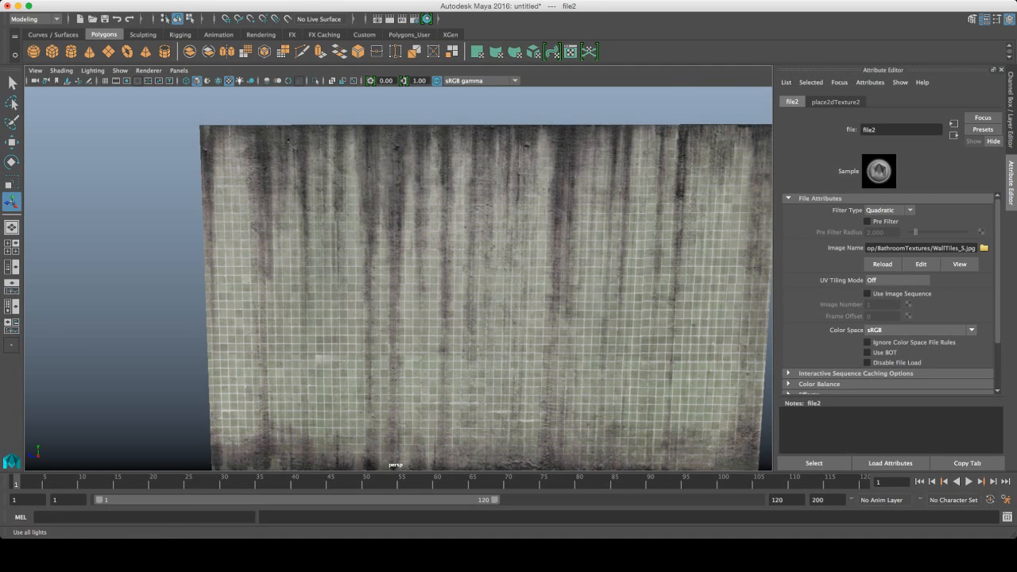
# Light the viewport with all scene lights and turn on viewport shadows for the wall.
pyautogui.keyDown('alt'); pyautogui.moveTo(334, 239); pyautogui.dragTo(445, 247); pyautogui.keyUp('alt')
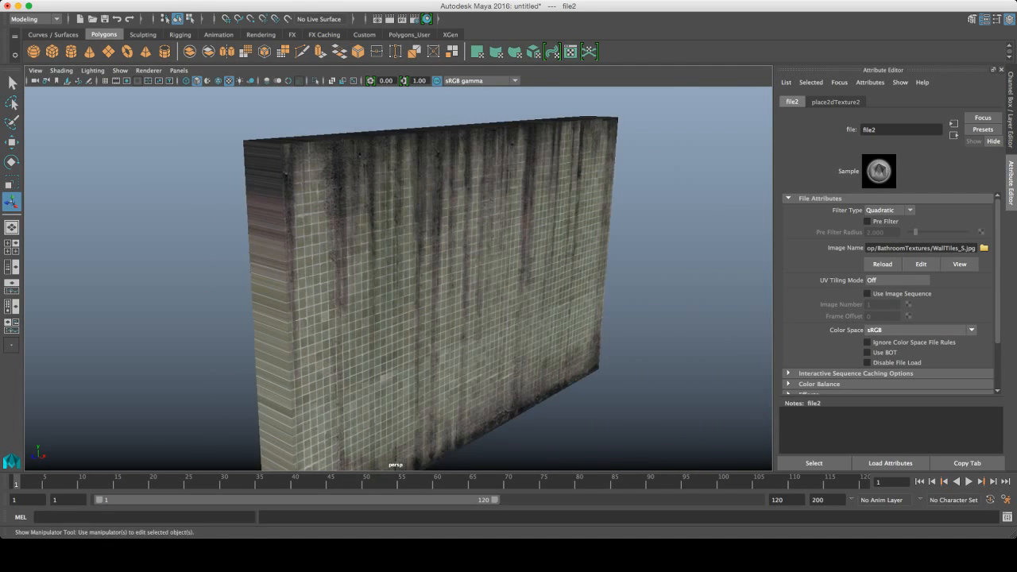
pyautogui.keyDown('alt'); pyautogui.moveTo(445, 247); pyautogui.dragTo(381, 246, button='right'); pyautogui.keyUp('alt')
pyautogui.moveTo(445, 254)
pyautogui.keyDown('alt'); pyautogui.mouseDown()
pyautogui.moveTo(263, 254)
pyautogui.moveTo(425, 254)
pyautogui.mouseUp(); pyautogui.keyUp('alt')
pyautogui.keyDown('alt'); pyautogui.moveTo(425, 255); pyautogui.dragTo(421, 232, button='middle'); pyautogui.keyUp('alt')
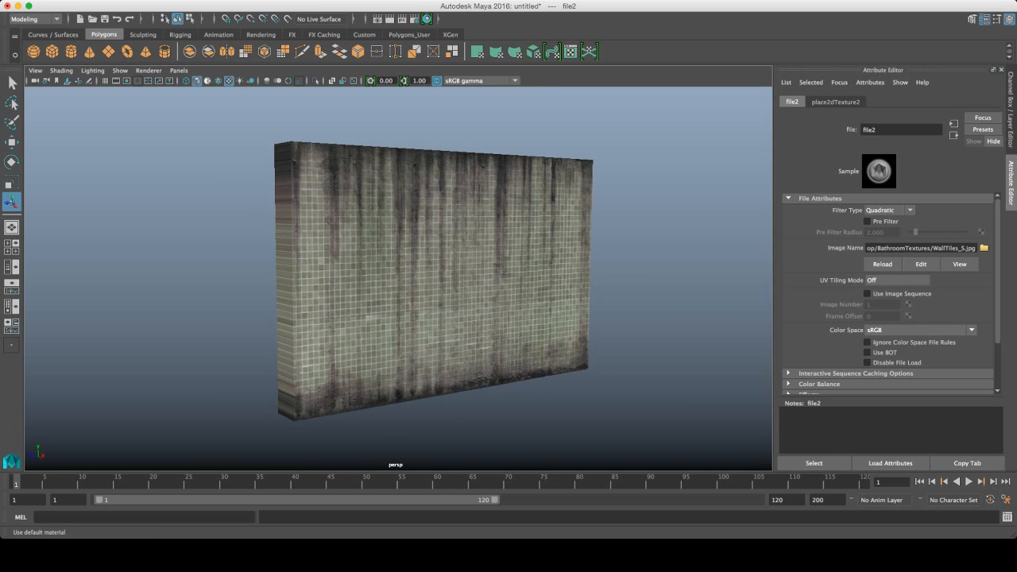
pyautogui.click(240, 81)
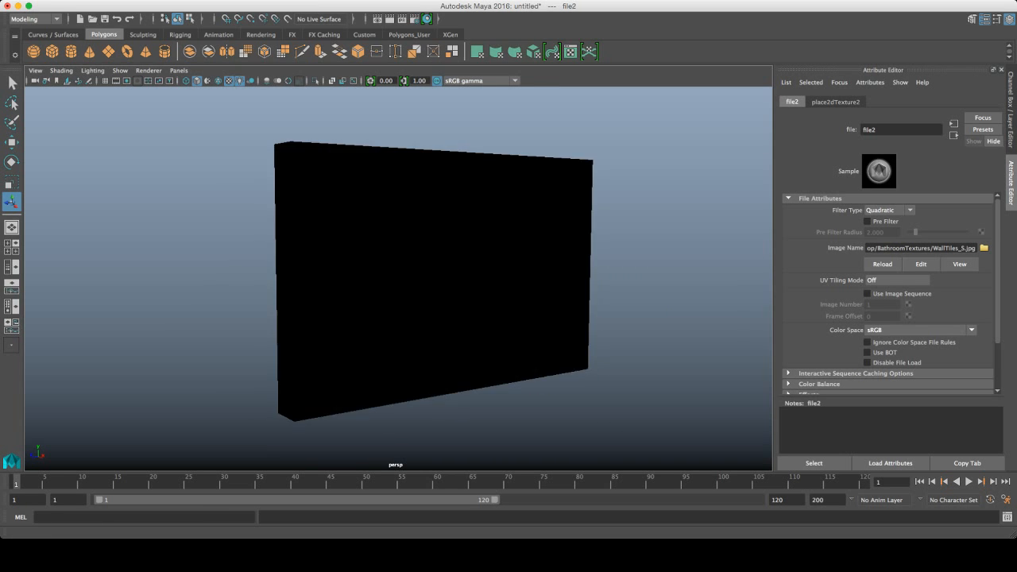
pyautogui.keyDown('alt'); pyautogui.moveTo(397, 279); pyautogui.dragTo(468, 314); pyautogui.keyUp('alt')
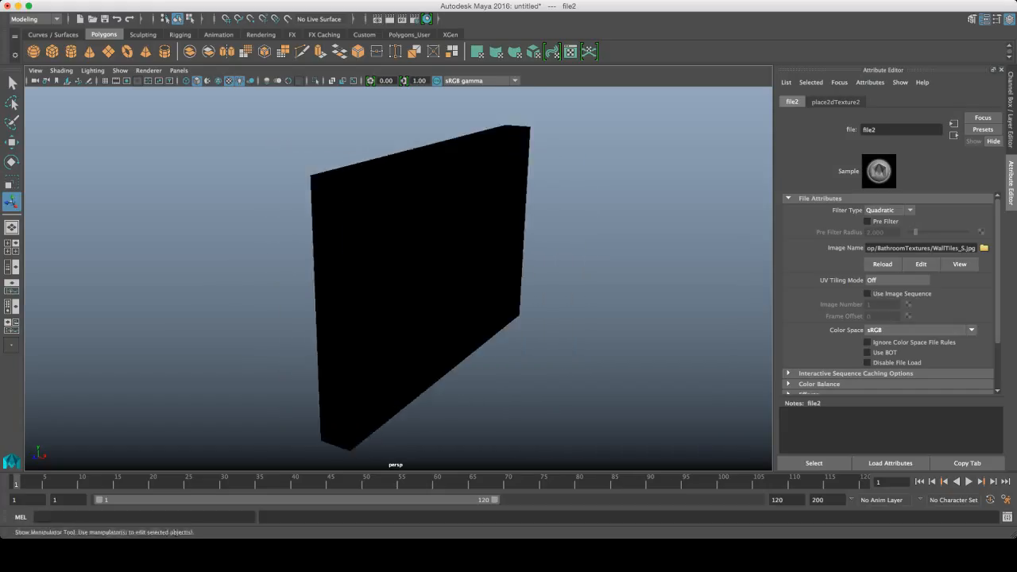
pyautogui.keyDown('alt'); pyautogui.moveTo(469, 314); pyautogui.dragTo(397, 314, button='right'); pyautogui.keyUp('alt')
pyautogui.click(250, 81)
pyautogui.keyDown('alt'); pyautogui.moveTo(469, 318); pyautogui.dragTo(406, 322); pyautogui.keyUp('alt')
pyautogui.keyDown('alt'); pyautogui.moveTo(405, 322); pyautogui.dragTo(474, 328, button='right'); pyautogui.keyUp('alt')
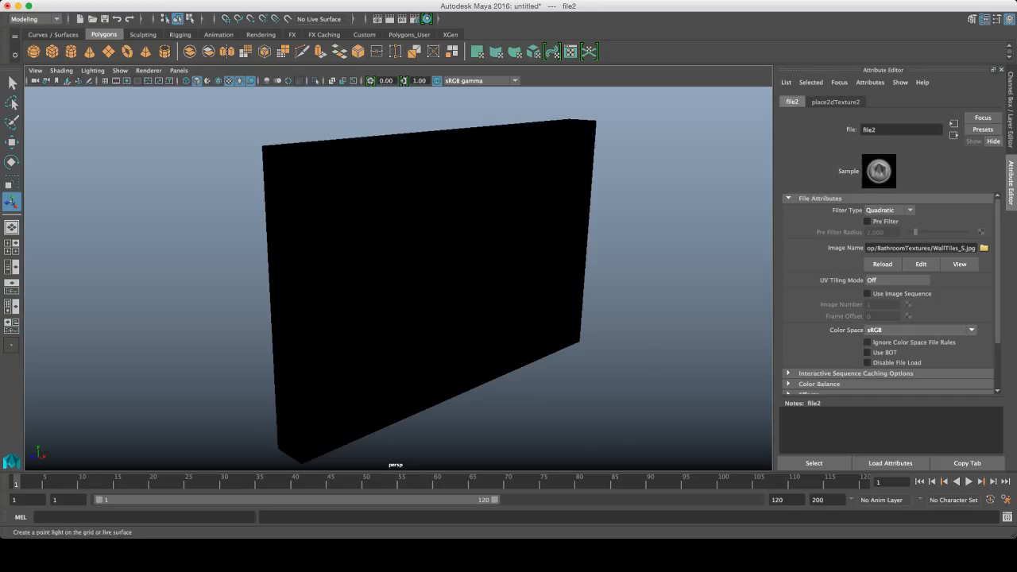
# Create a point light and move it up in front of the wall's tiled face.
pyautogui.moveTo(647, 374); pyautogui.dragTo(650, 326)
pyautogui.moveTo(590, 394); pyautogui.dragTo(598, 288)
pyautogui.keyDown('alt'); pyautogui.moveTo(597, 288); pyautogui.dragTo(450, 306); pyautogui.keyUp('alt')
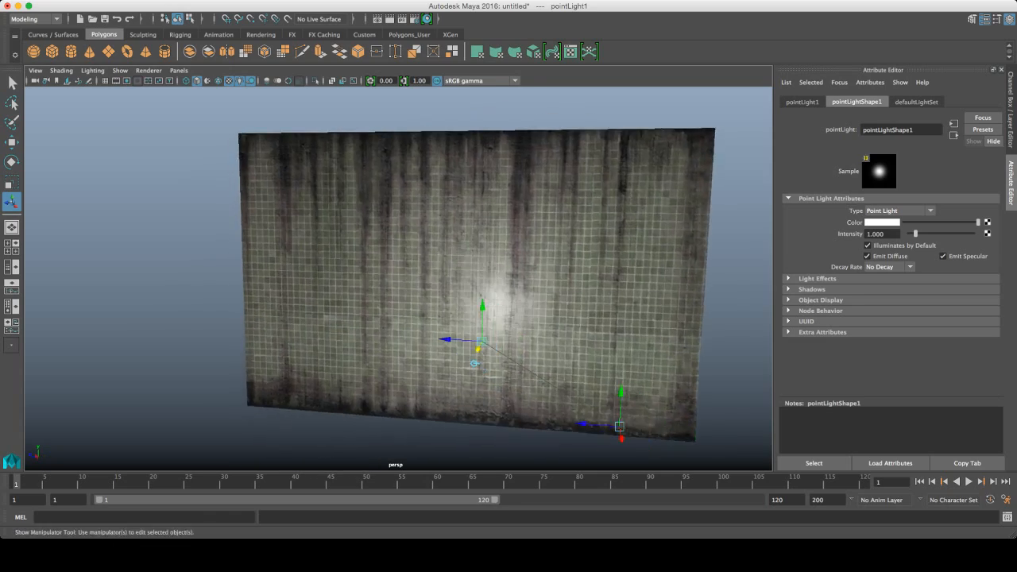
pyautogui.keyDown('alt'); pyautogui.moveTo(450, 305); pyautogui.dragTo(549, 318, button='right'); pyautogui.keyUp('alt')
pyautogui.keyDown('alt'); pyautogui.moveTo(493, 334); pyautogui.dragTo(584, 322); pyautogui.keyUp('alt')
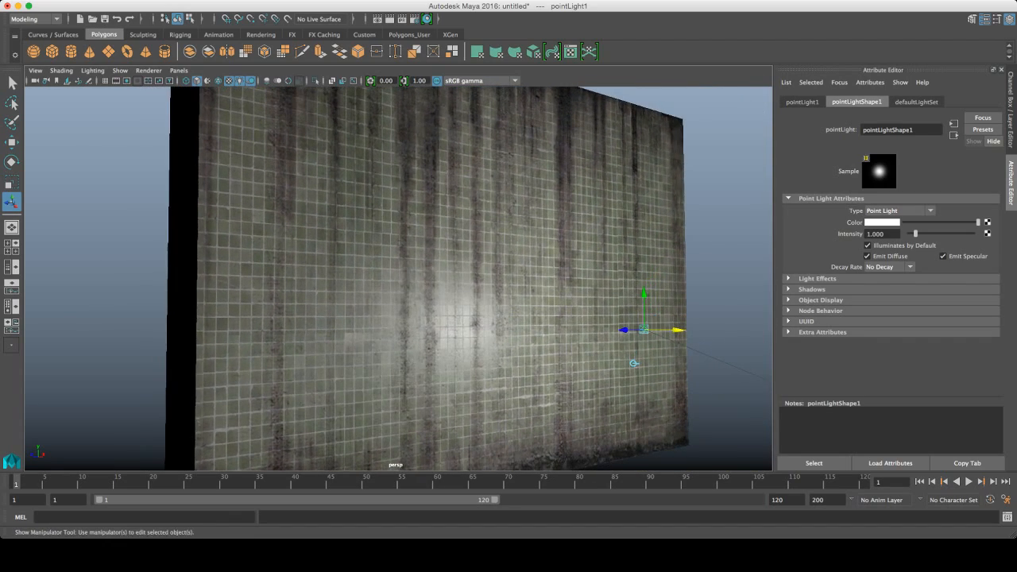
# Replace the image in the file texture on the M_Wall material's Specular Color with Mirror_D.jpg.
pyautogui.click(584, 322)
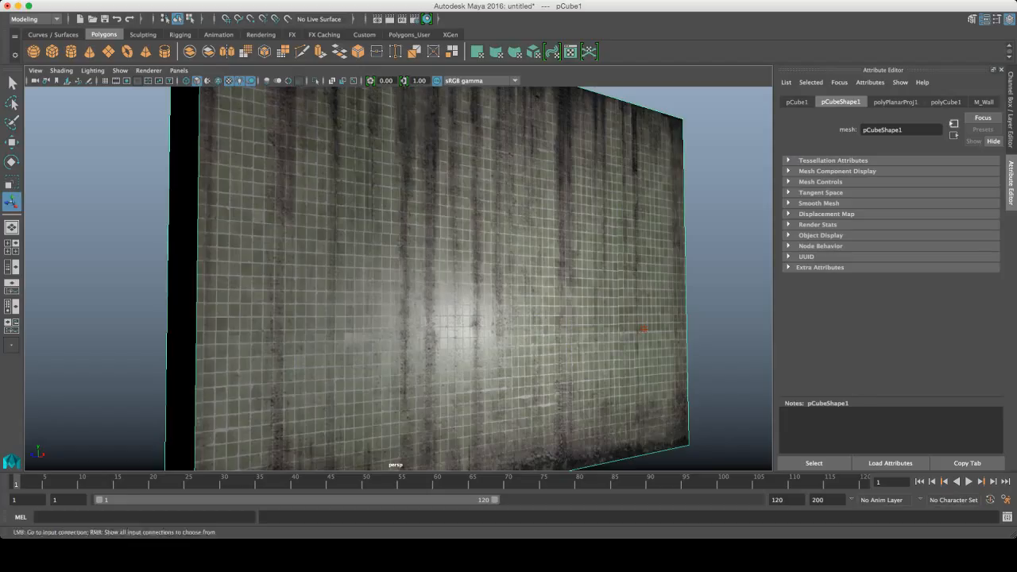
pyautogui.click(984, 101)
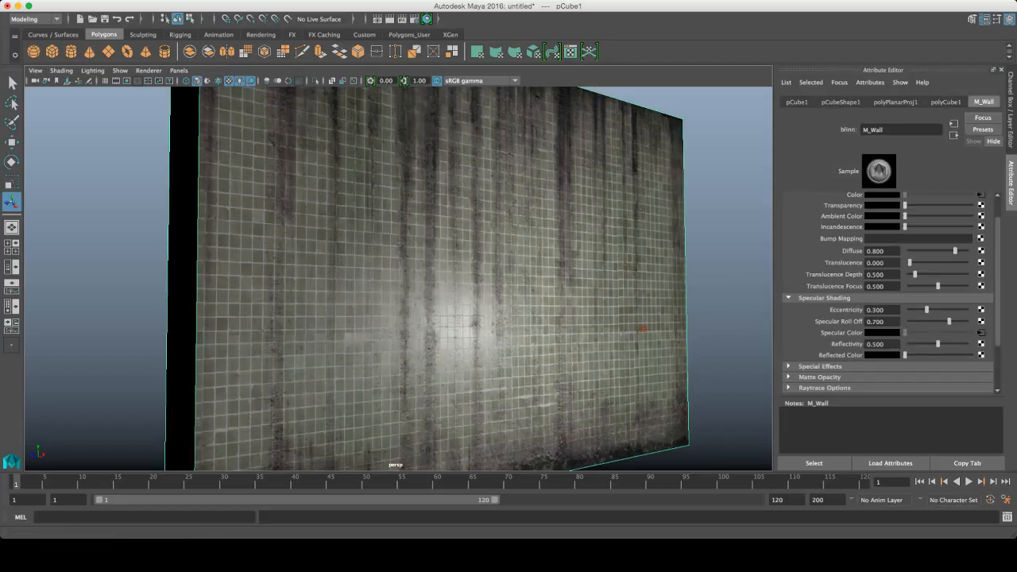
pyautogui.click(981, 332)
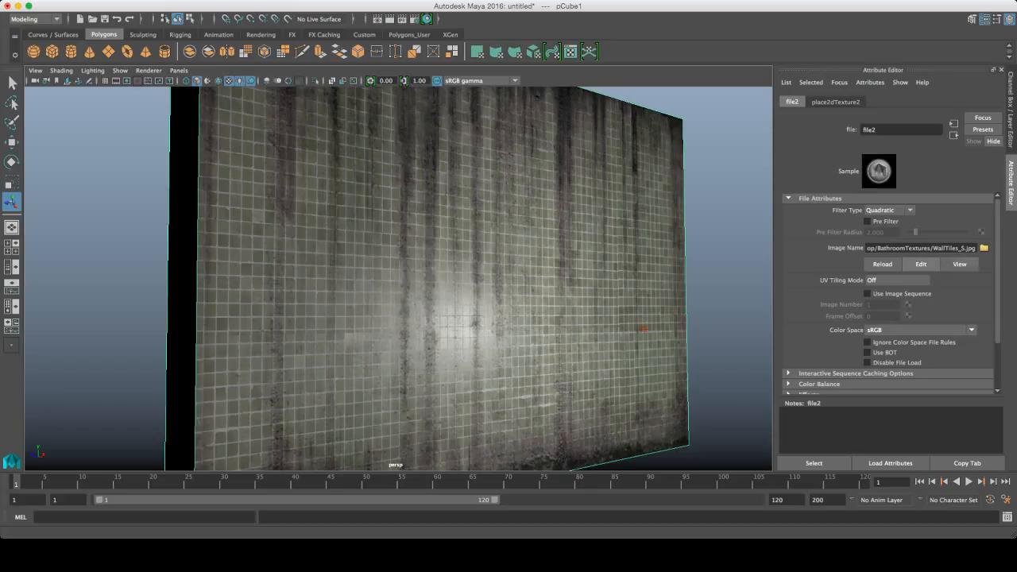
pyautogui.click(921, 263)
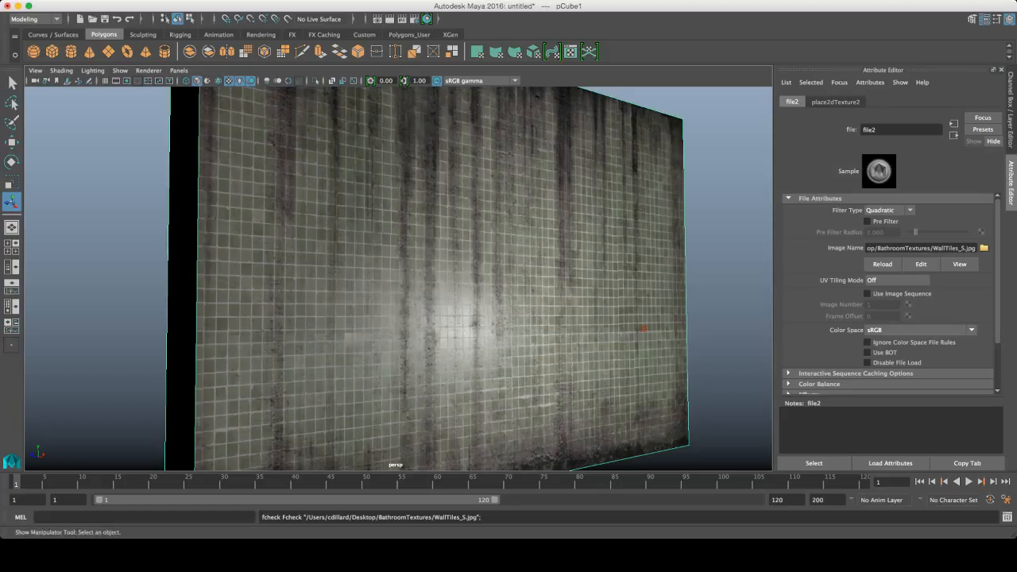
pyautogui.click(954, 135)
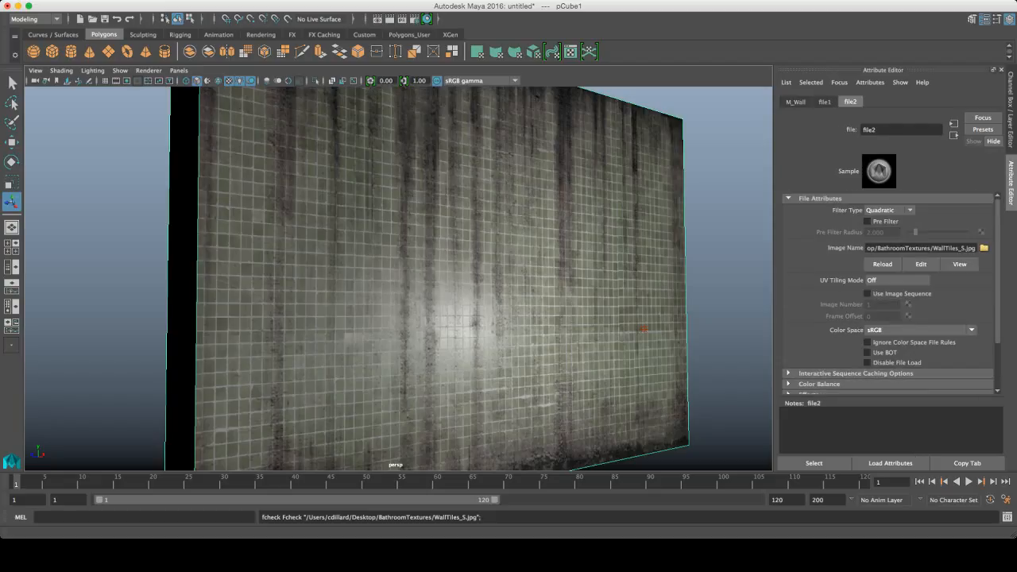
pyautogui.click(984, 248)
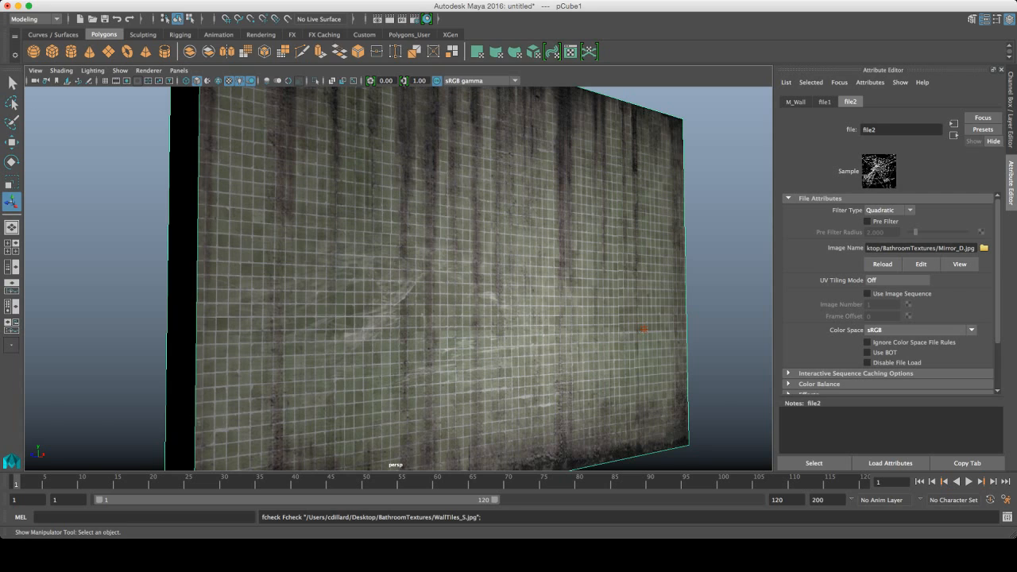
# Examine how the Mirror_D.jpg specular map shapes the point light's highlight on the wall from several angles and distances.
pyautogui.moveTo(643, 329)
pyautogui.keyDown('alt'); pyautogui.mouseDown()
pyautogui.moveTo(540, 329)
pyautogui.moveTo(650, 334)
pyautogui.mouseUp(); pyautogui.keyUp('alt')
pyautogui.keyDown('alt'); pyautogui.moveTo(649, 333); pyautogui.dragTo(770, 359, button='right'); pyautogui.keyUp('alt')
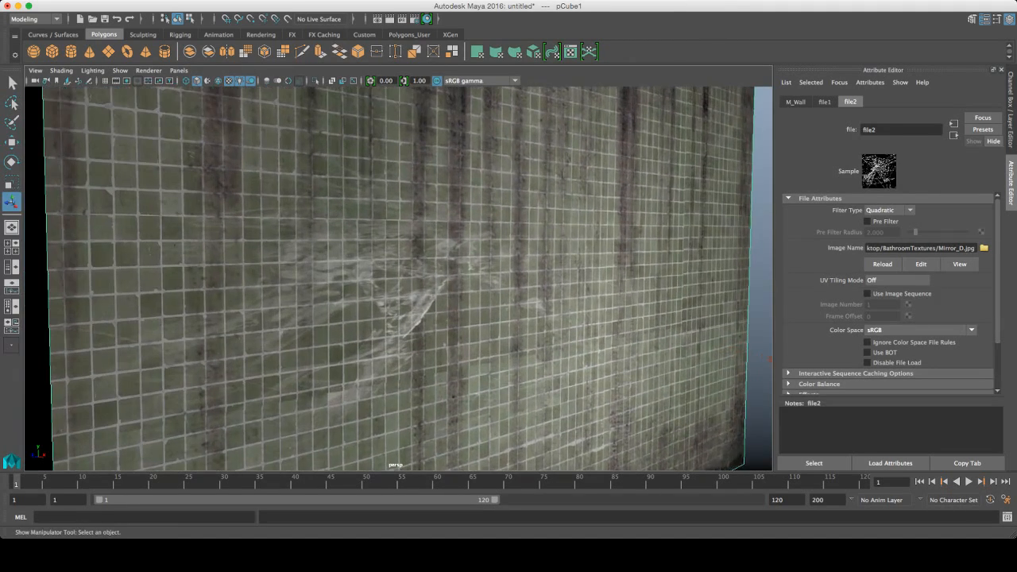
pyautogui.moveTo(604, 341)
pyautogui.keyDown('alt'); pyautogui.mouseDown()
pyautogui.moveTo(602, 282)
pyautogui.moveTo(644, 303)
pyautogui.moveTo(610, 347)
pyautogui.mouseUp(); pyautogui.keyUp('alt')
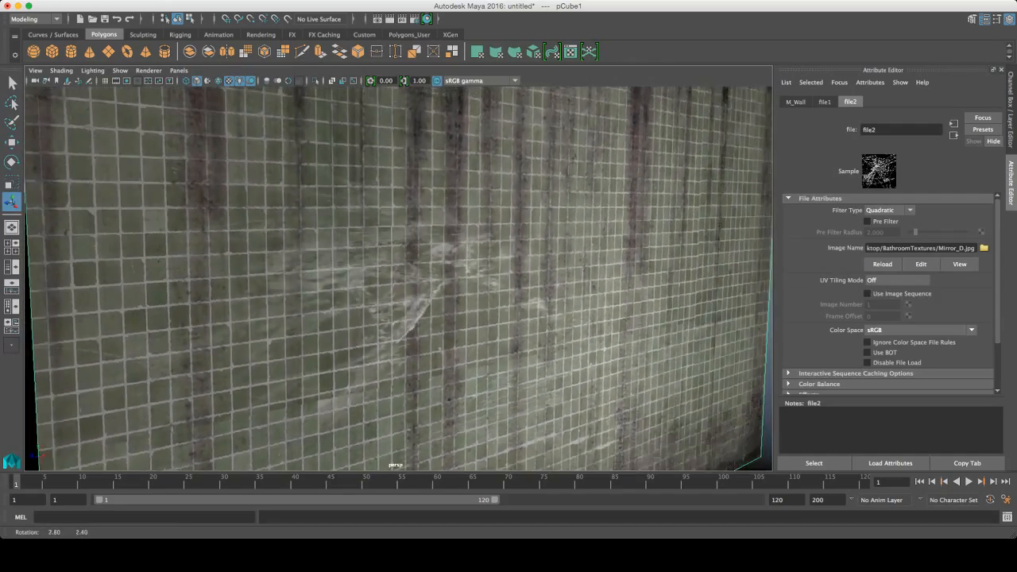
pyautogui.keyDown('alt'); pyautogui.moveTo(742, 356); pyautogui.dragTo(672, 343, button='right'); pyautogui.keyUp('alt')
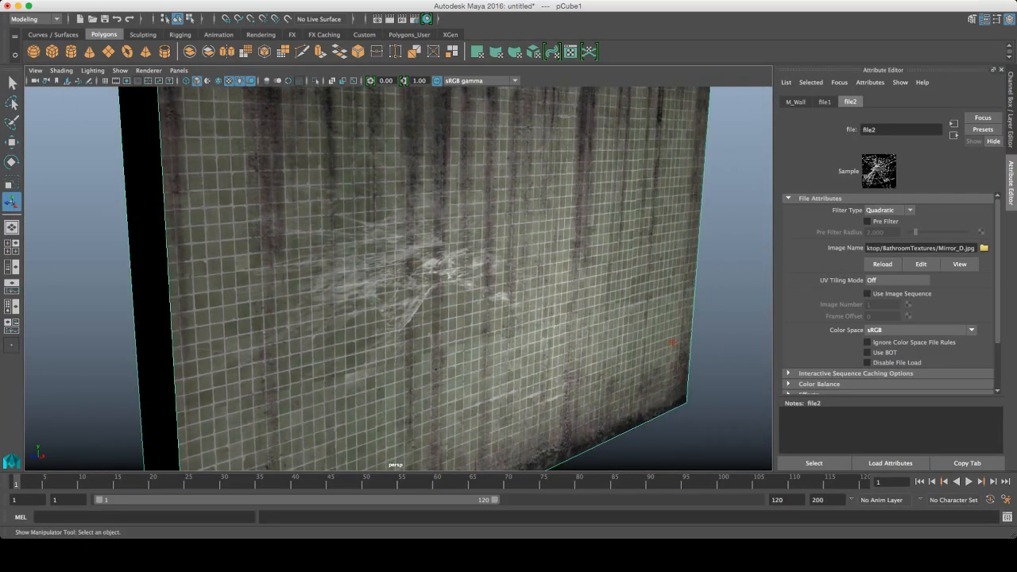
pyautogui.keyDown('alt'); pyautogui.moveTo(672, 342); pyautogui.dragTo(652, 323); pyautogui.keyUp('alt')
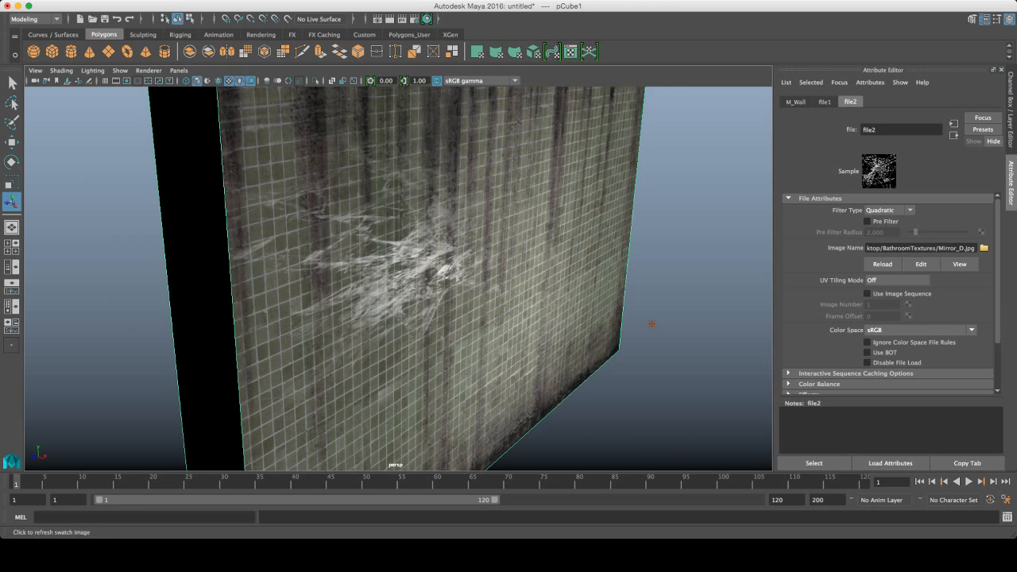
pyautogui.scroll(3, 652, 324)
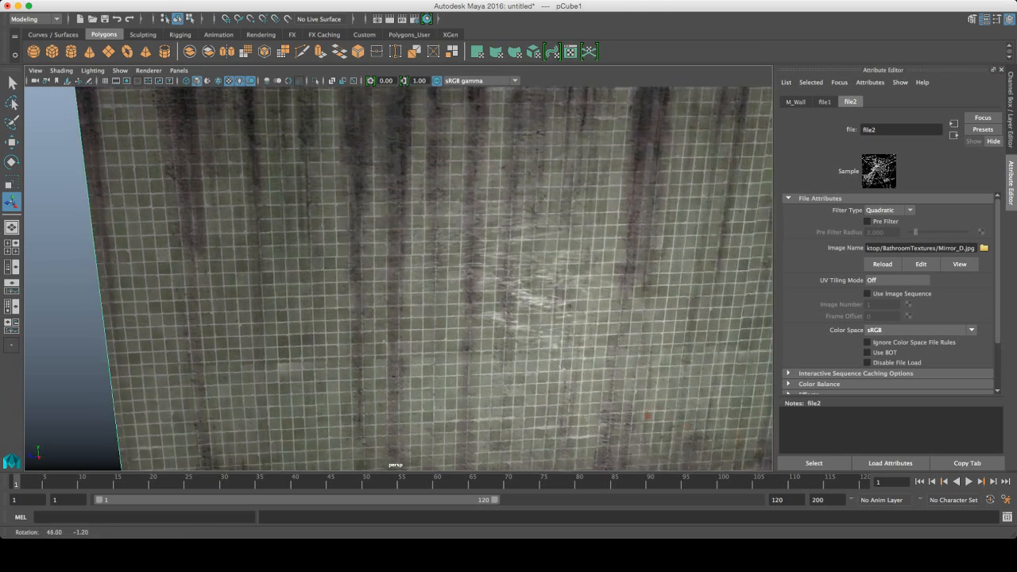
pyautogui.scroll(-2, 661, 334)
pyautogui.keyDown('alt'); pyautogui.moveTo(660, 335); pyautogui.dragTo(664, 396); pyautogui.keyUp('alt')
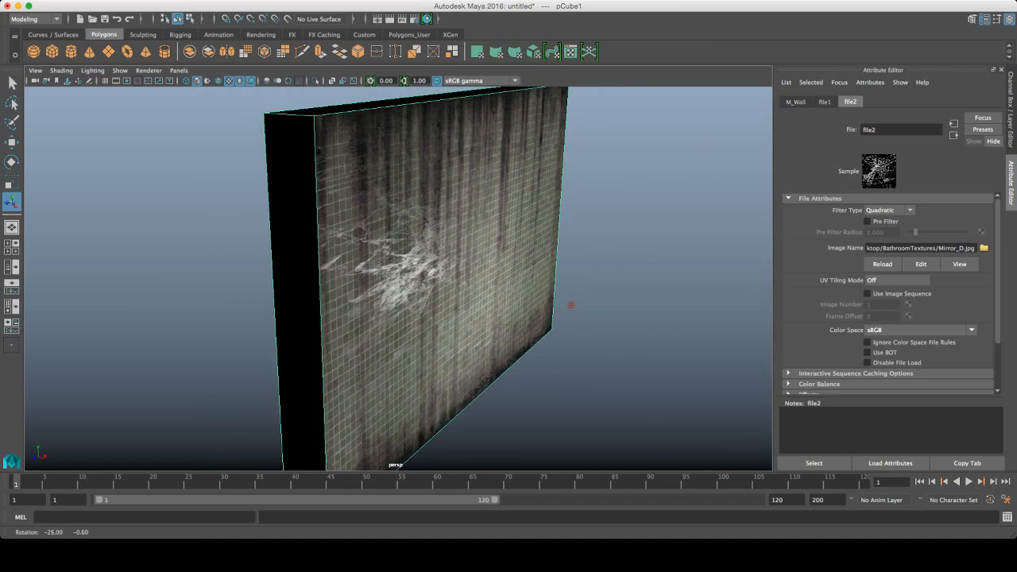
pyautogui.keyDown('alt'); pyautogui.moveTo(573, 309); pyautogui.dragTo(611, 337); pyautogui.keyUp('alt')
pyautogui.keyDown('alt'); pyautogui.moveTo(612, 337); pyautogui.dragTo(674, 334, button='right'); pyautogui.keyUp('alt')
pyautogui.keyDown('alt'); pyautogui.moveTo(674, 334); pyautogui.dragTo(652, 326); pyautogui.keyUp('alt')
pyautogui.keyDown('alt'); pyautogui.moveTo(651, 326); pyautogui.dragTo(604, 310, button='right'); pyautogui.keyUp('alt')
pyautogui.moveTo(604, 310)
pyautogui.keyDown('alt'); pyautogui.mouseDown()
pyautogui.moveTo(564, 290)
pyautogui.moveTo(585, 313)
pyautogui.mouseUp(); pyautogui.keyUp('alt')
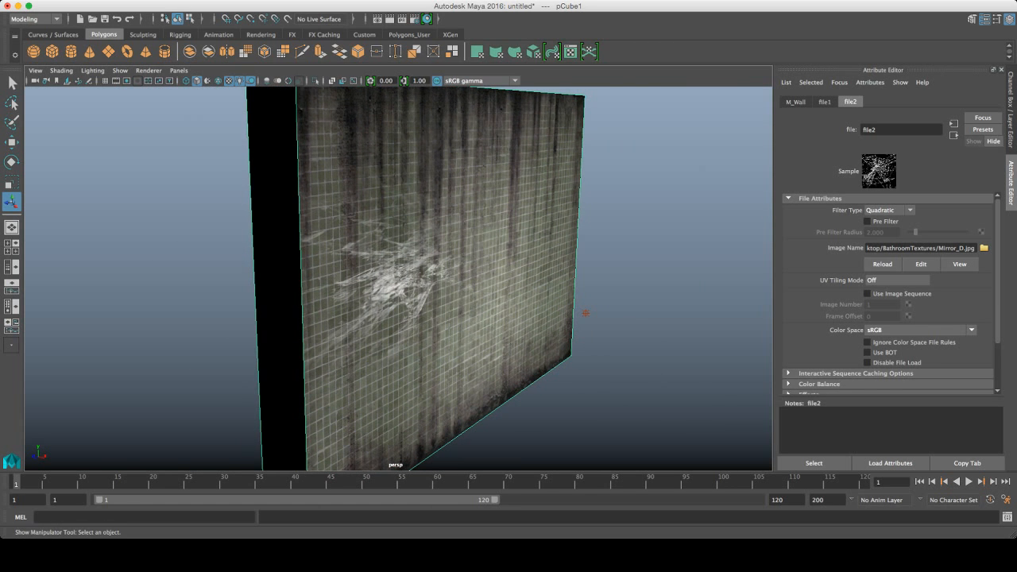
pyautogui.keyDown('alt'); pyautogui.moveTo(586, 313); pyautogui.dragTo(604, 318, button='right'); pyautogui.keyUp('alt')
pyautogui.moveTo(604, 318)
pyautogui.keyDown('alt'); pyautogui.mouseDown()
pyautogui.moveTo(586, 392)
pyautogui.moveTo(519, 325)
pyautogui.moveTo(607, 319)
pyautogui.mouseUp(); pyautogui.keyUp('alt')
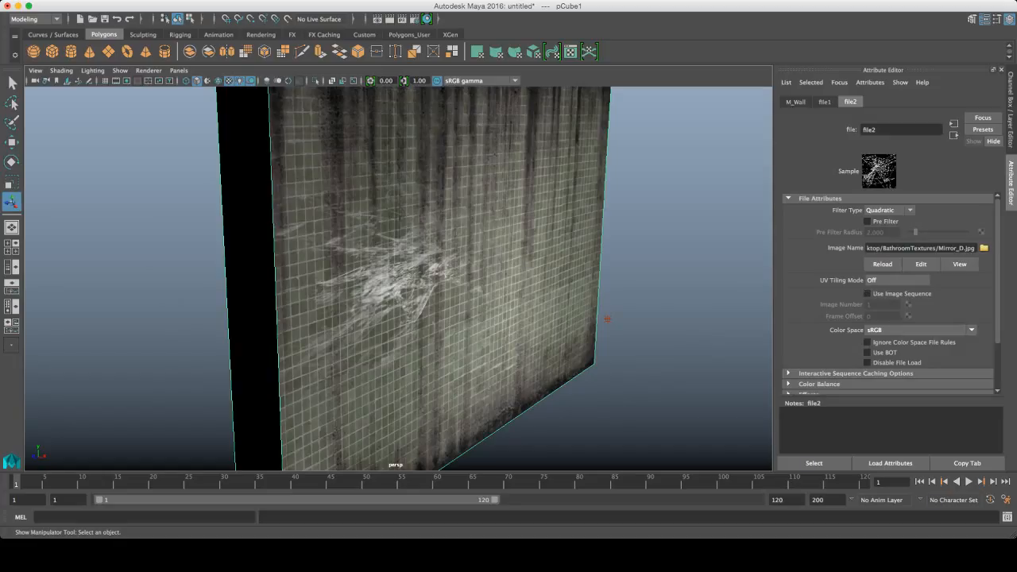
# Load WallTiles_S.jpg back into the Specular Color file texture and check the wall's highlight from different angles.
pyautogui.click(983, 248)
pyautogui.keyDown('alt'); pyautogui.moveTo(609, 320); pyautogui.dragTo(588, 326); pyautogui.keyUp('alt')
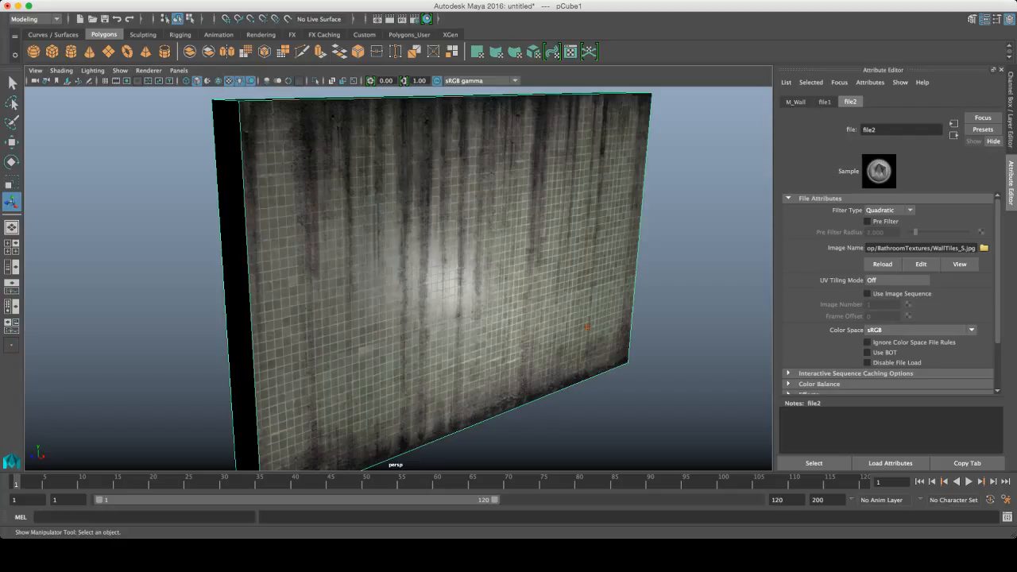
pyautogui.keyDown('alt'); pyautogui.moveTo(587, 327); pyautogui.dragTo(729, 321); pyautogui.keyUp('alt')
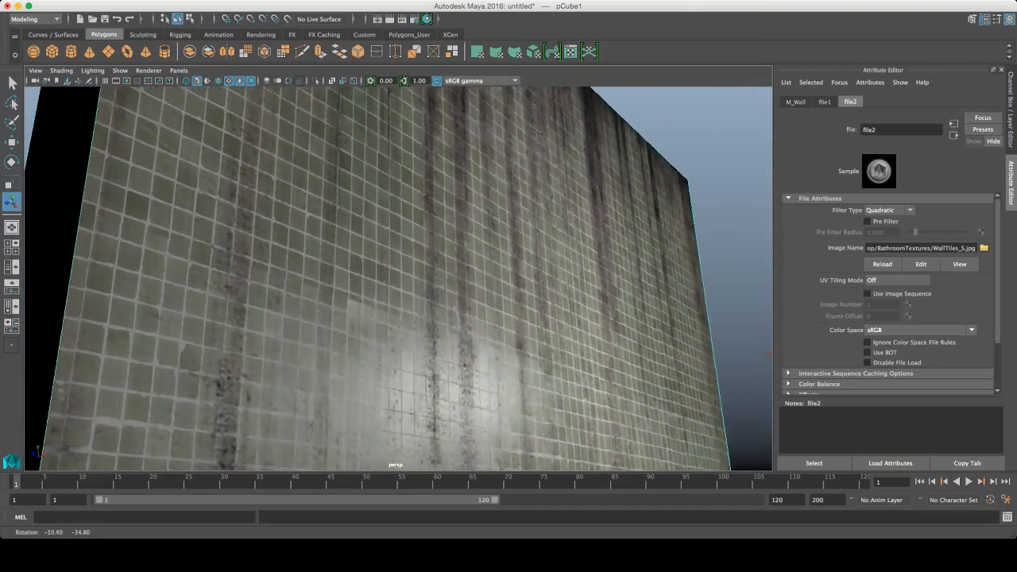
pyautogui.keyDown('alt'); pyautogui.moveTo(769, 355); pyautogui.dragTo(587, 327); pyautogui.keyUp('alt')
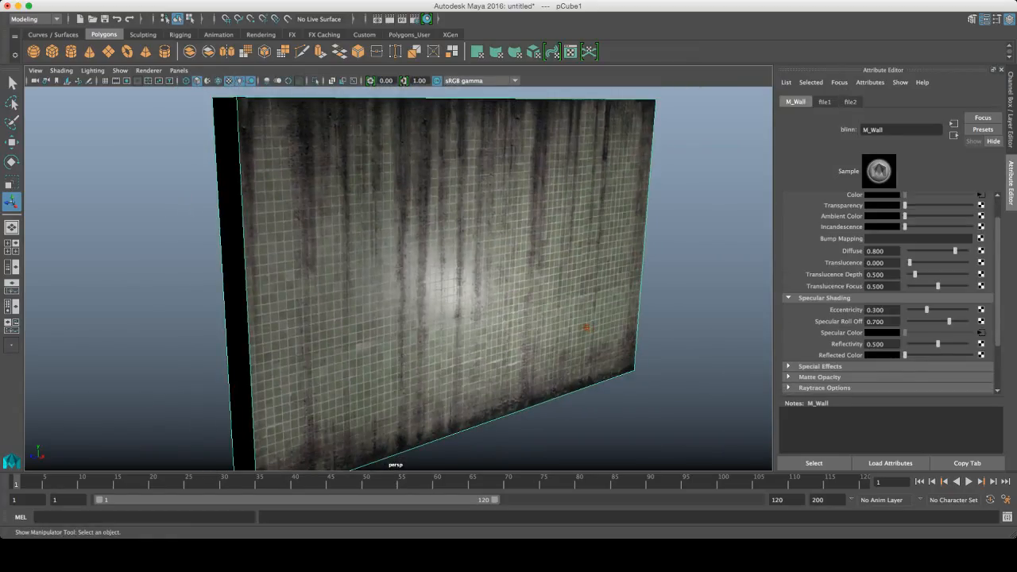
# Connect WallTiles_B.jpg as a file texture to the Bump Mapping of the M_Wall material and inspect the tile relief.
pyautogui.click(981, 238)
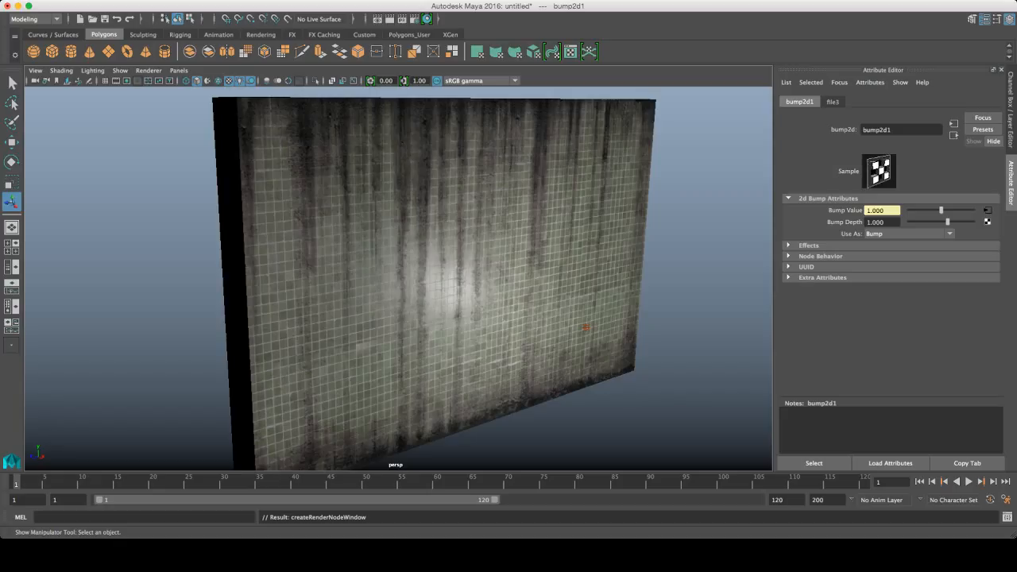
pyautogui.click(988, 210)
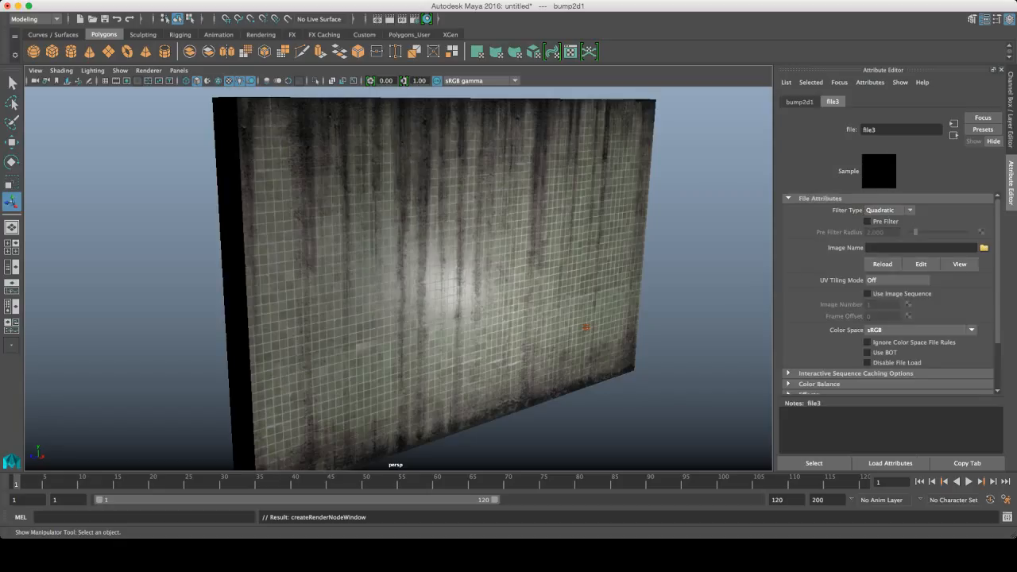
pyautogui.click(984, 247)
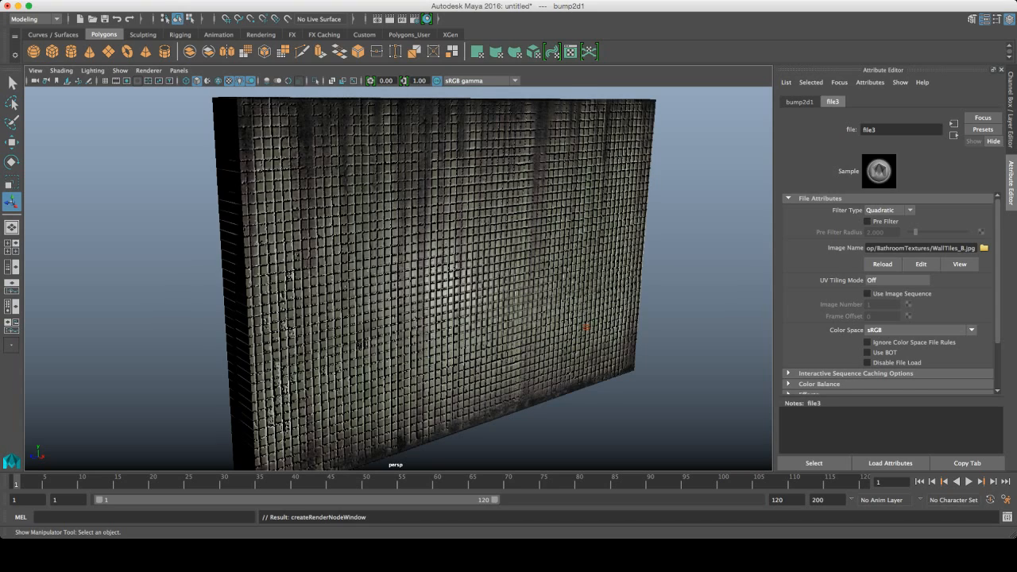
pyautogui.keyDown('alt'); pyautogui.moveTo(398, 317); pyautogui.dragTo(433, 318); pyautogui.keyUp('alt')
pyautogui.keyDown('alt'); pyautogui.moveTo(398, 318); pyautogui.dragTo(492, 318, button='right'); pyautogui.keyUp('alt')
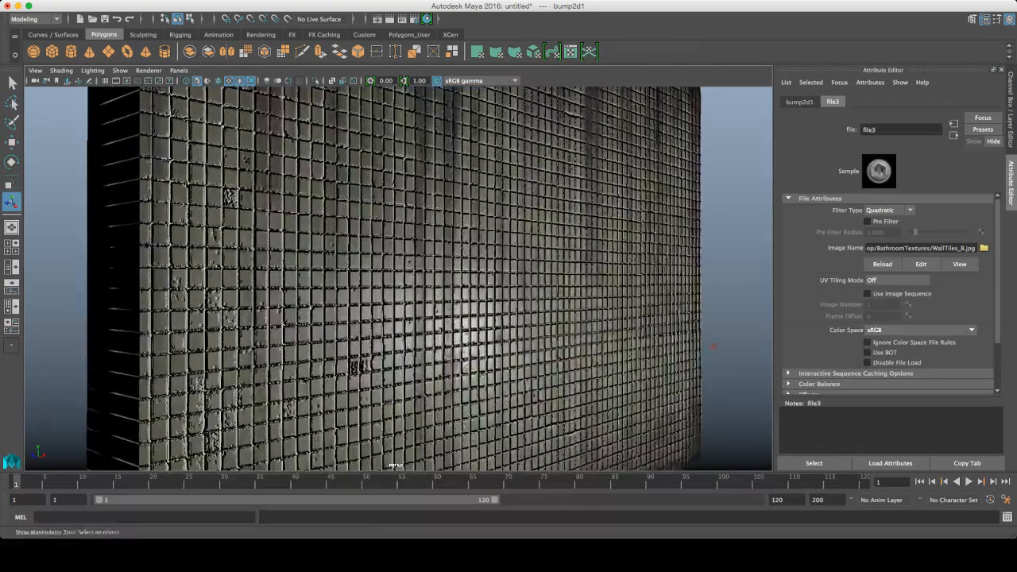
pyautogui.keyDown('alt'); pyautogui.moveTo(398, 334); pyautogui.dragTo(369, 282); pyautogui.keyUp('alt')
pyautogui.keyDown('alt'); pyautogui.moveTo(477, 318); pyautogui.dragTo(661, 341); pyautogui.keyUp('alt')
pyautogui.keyDown('alt'); pyautogui.moveTo(661, 342); pyautogui.dragTo(712, 301, button='middle'); pyautogui.keyUp('alt')
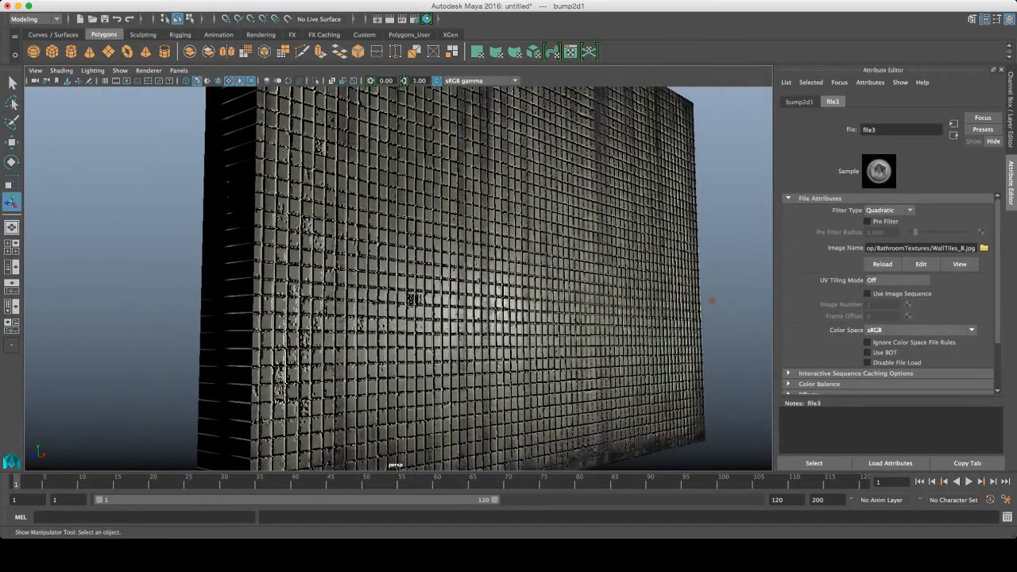
# Set the Bump Depth of the wall material's bump node to 0.025.
pyautogui.click(799, 102)
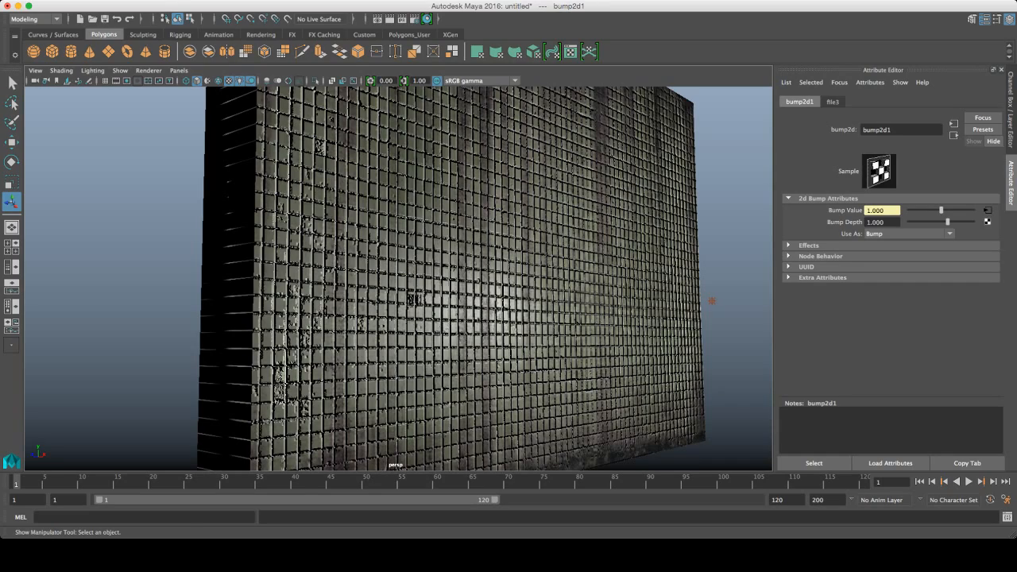
pyautogui.keyDown('alt'); pyautogui.moveTo(712, 300); pyautogui.dragTo(669, 306); pyautogui.keyUp('alt')
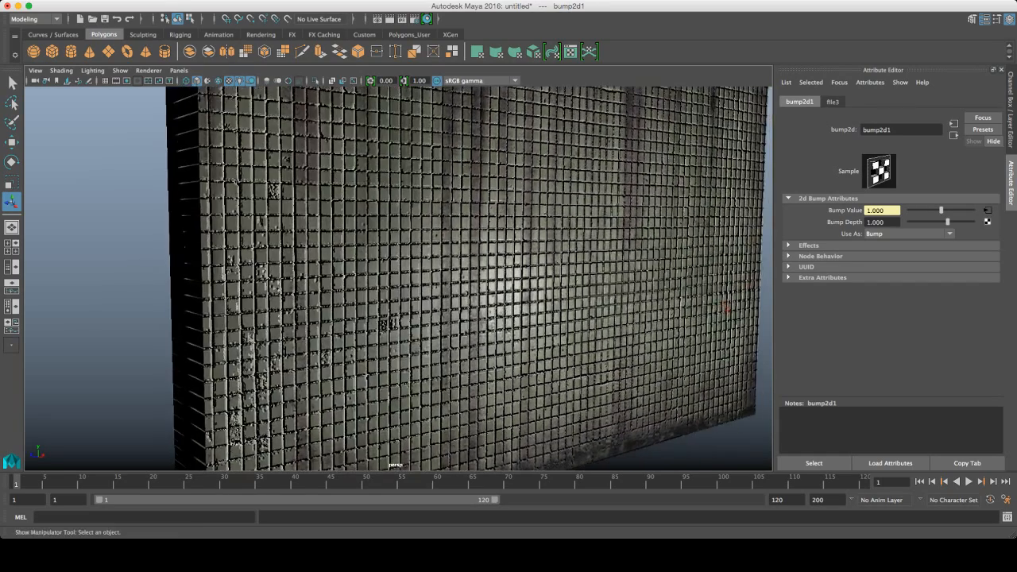
pyautogui.keyDown('alt'); pyautogui.moveTo(669, 307); pyautogui.dragTo(689, 415, button='middle'); pyautogui.keyUp('alt')
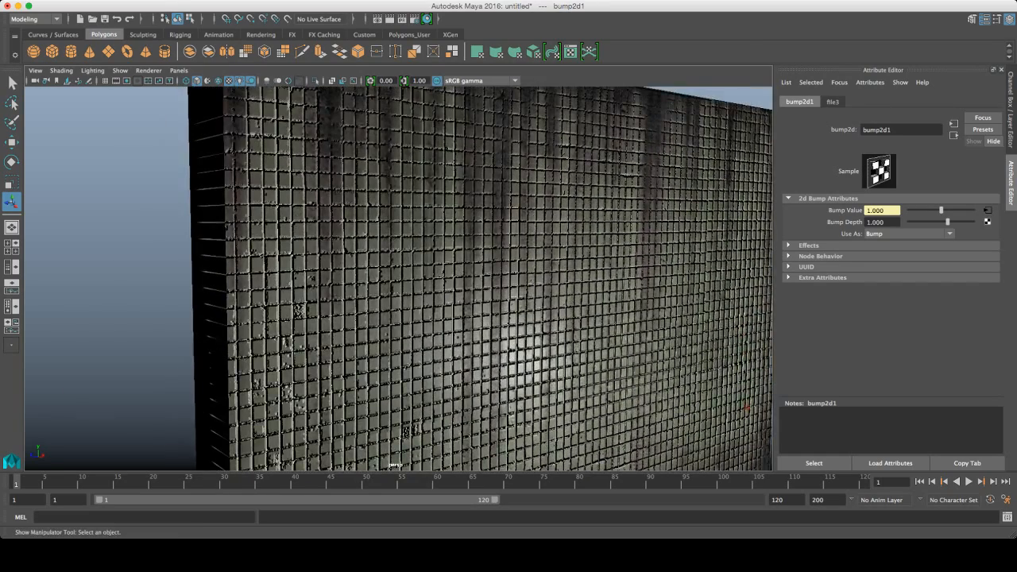
pyautogui.moveTo(947, 221); pyautogui.dragTo(943, 222)
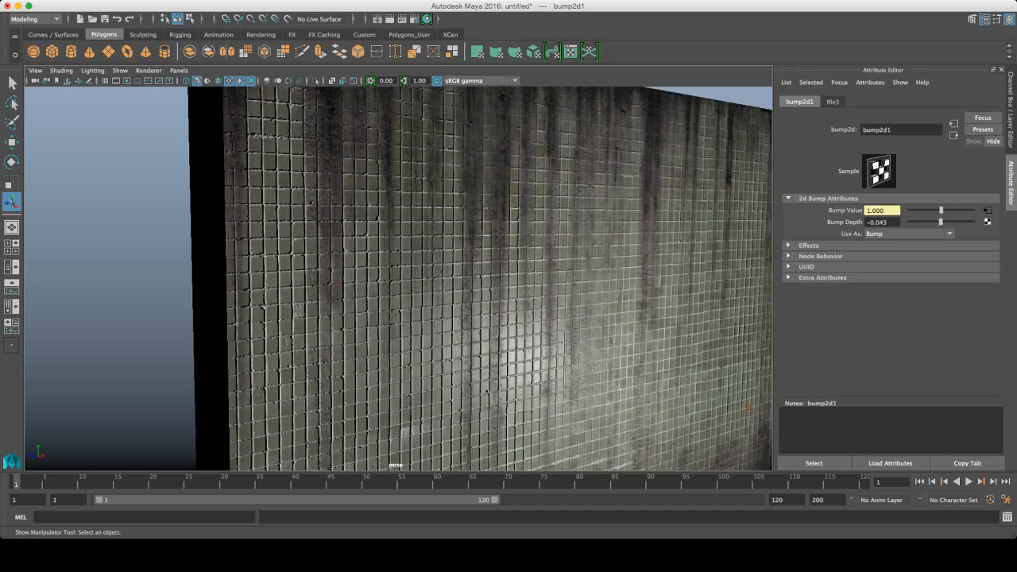
pyautogui.moveTo(940, 222); pyautogui.dragTo(943, 222)
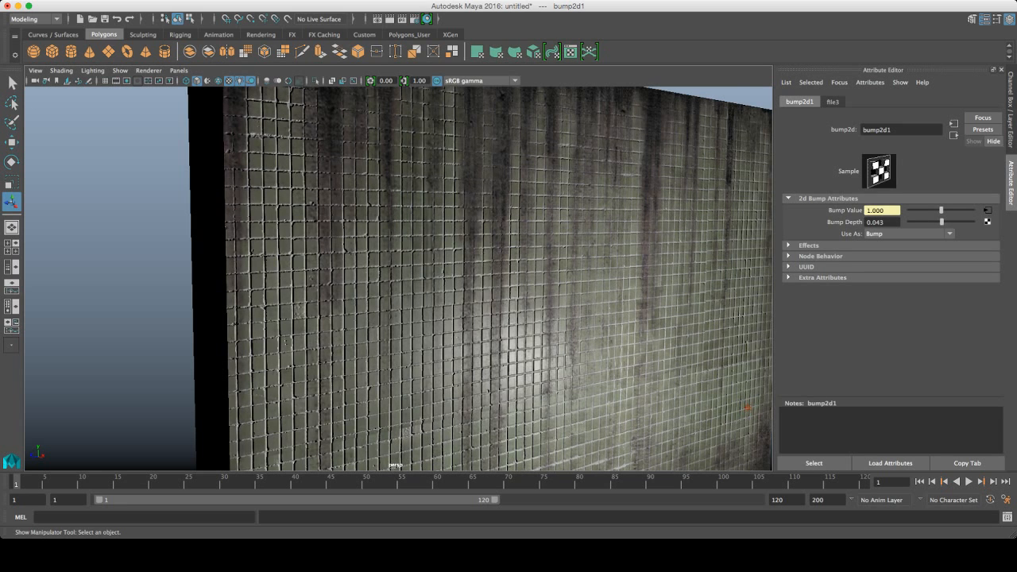
pyautogui.press('z')
pyautogui.hotkey('shift', 'z')
pyautogui.doubleClick(875, 222)
pyautogui.write('.025')
pyautogui.press('Return')
pyautogui.keyDown('alt'); pyautogui.moveTo(398, 278); pyautogui.dragTo(493, 278, button='right'); pyautogui.keyUp('alt')
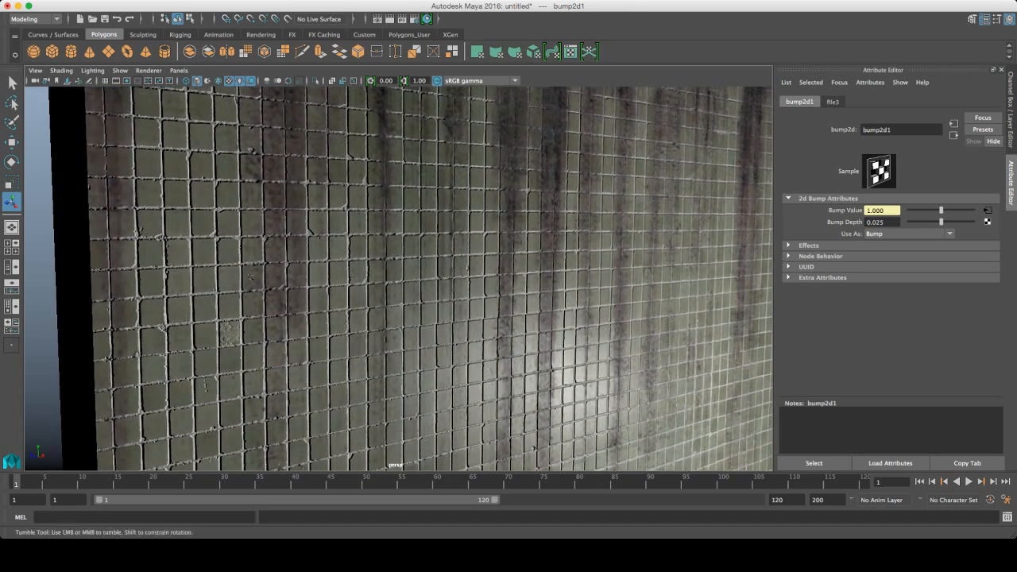
# Examine the wall's tile relief and grout lines around the point light's highlight from several angles and distances.
pyautogui.keyDown('alt'); pyautogui.moveTo(492, 278); pyautogui.dragTo(517, 282); pyautogui.keyUp('alt')
pyautogui.keyDown('alt'); pyautogui.moveTo(517, 282); pyautogui.dragTo(565, 282, button='right'); pyautogui.keyUp('alt')
pyautogui.keyDown('alt'); pyautogui.moveTo(477, 278); pyautogui.dragTo(540, 282); pyautogui.keyUp('alt')
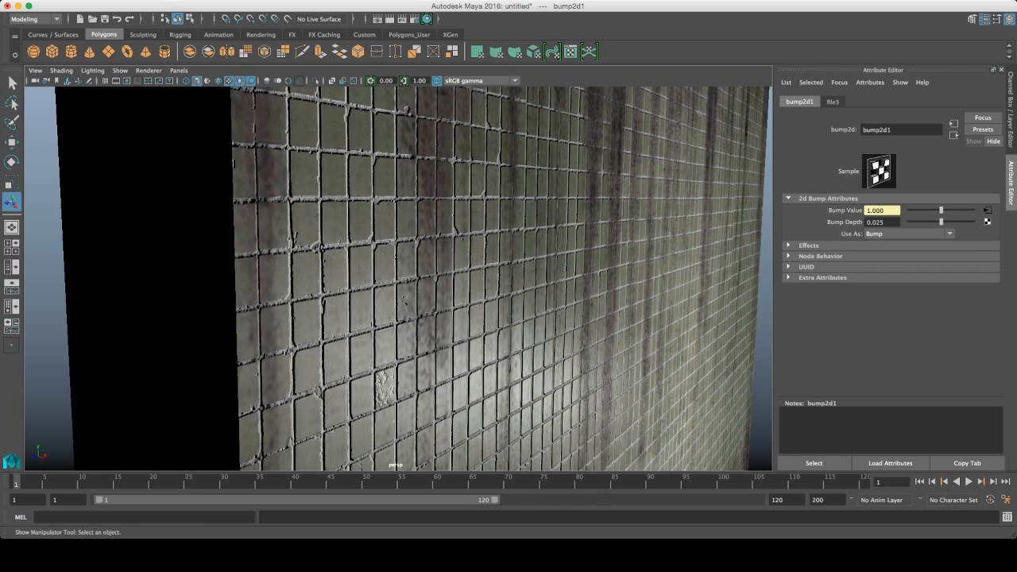
pyautogui.keyDown('alt'); pyautogui.moveTo(508, 280); pyautogui.dragTo(532, 283); pyautogui.keyUp('alt')
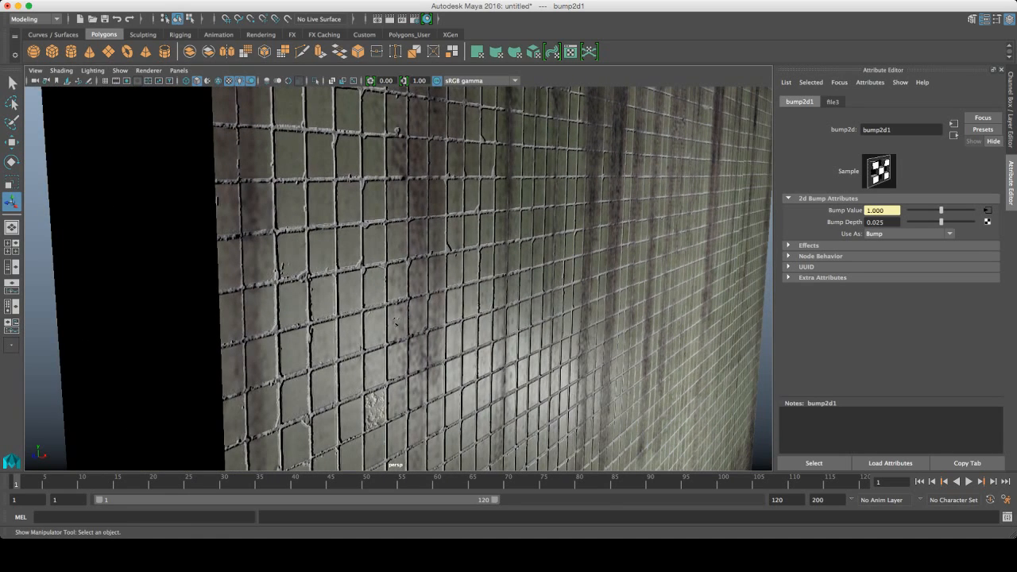
pyautogui.keyDown('alt'); pyautogui.moveTo(395, 322); pyautogui.dragTo(449, 295); pyautogui.keyUp('alt')
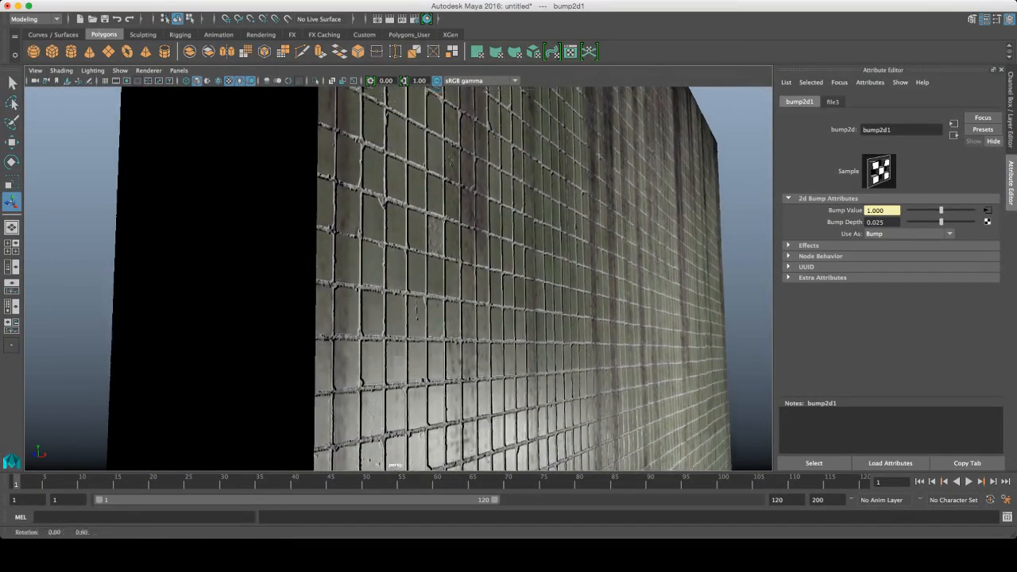
pyautogui.moveTo(449, 295)
pyautogui.keyDown('alt'); pyautogui.mouseDown(button='right')
pyautogui.moveTo(508, 296)
pyautogui.moveTo(433, 295)
pyautogui.mouseUp(button='right'); pyautogui.keyUp('alt')
pyautogui.keyDown('alt'); pyautogui.moveTo(433, 295); pyautogui.dragTo(687, 283); pyautogui.keyUp('alt')
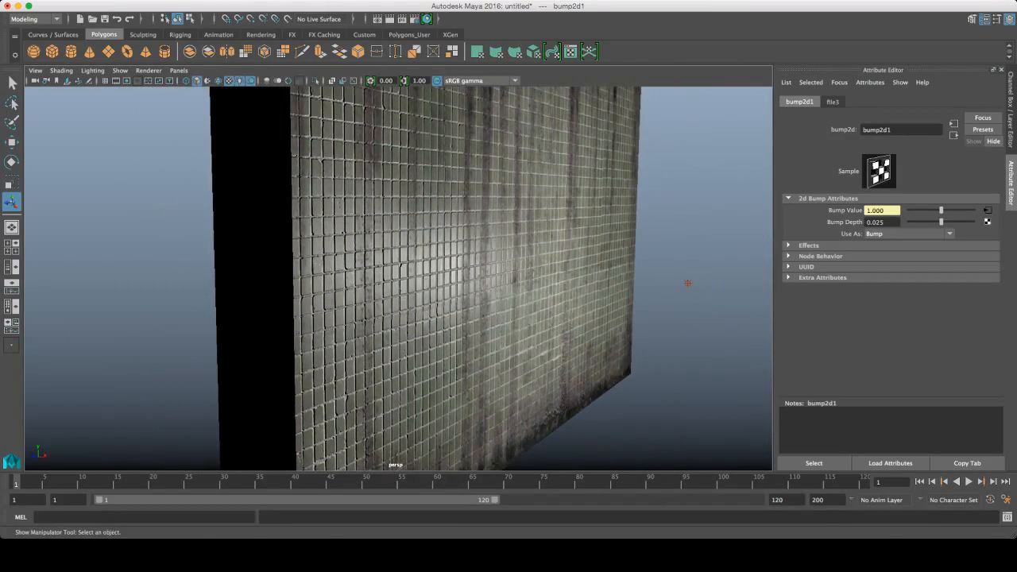
# Set the Bump Depth of the wall's bump node to 0.035 and check the tile relief up close.
pyautogui.press('Tab')
pyautogui.write('0.035')
pyautogui.press('Return')
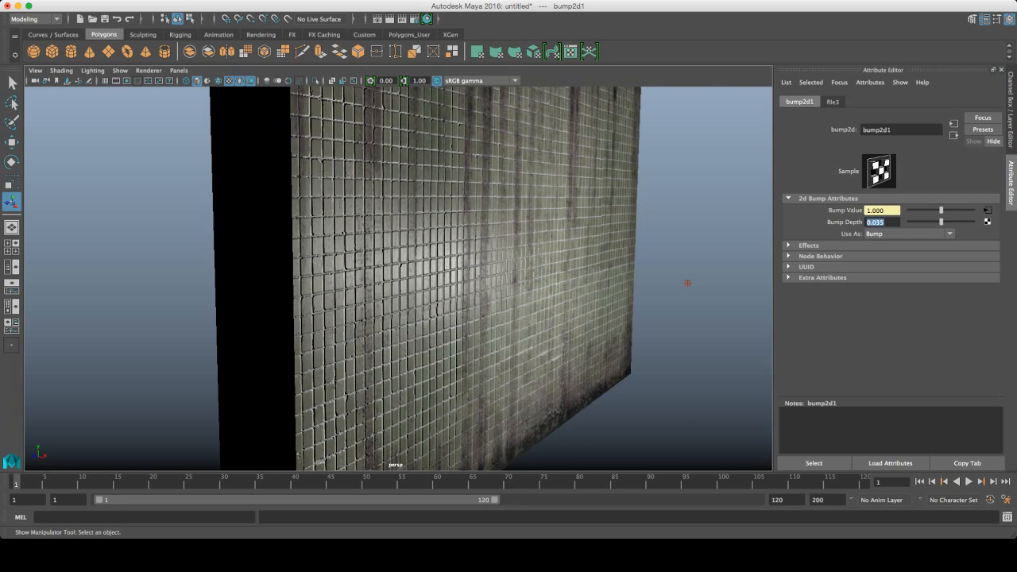
pyautogui.keyDown('alt'); pyautogui.moveTo(687, 283); pyautogui.dragTo(541, 254); pyautogui.keyUp('alt')
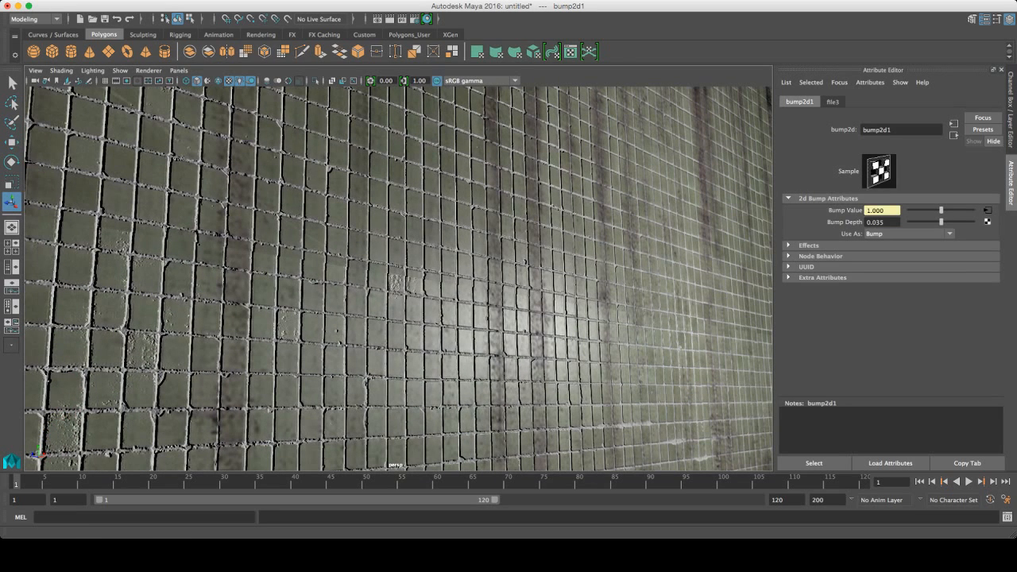
# Set the wall's Bump Depth to 0.05 and check the tile relief under the light.
pyautogui.doubleClick(875, 222)
pyautogui.write('0.05')
pyautogui.press('Return')
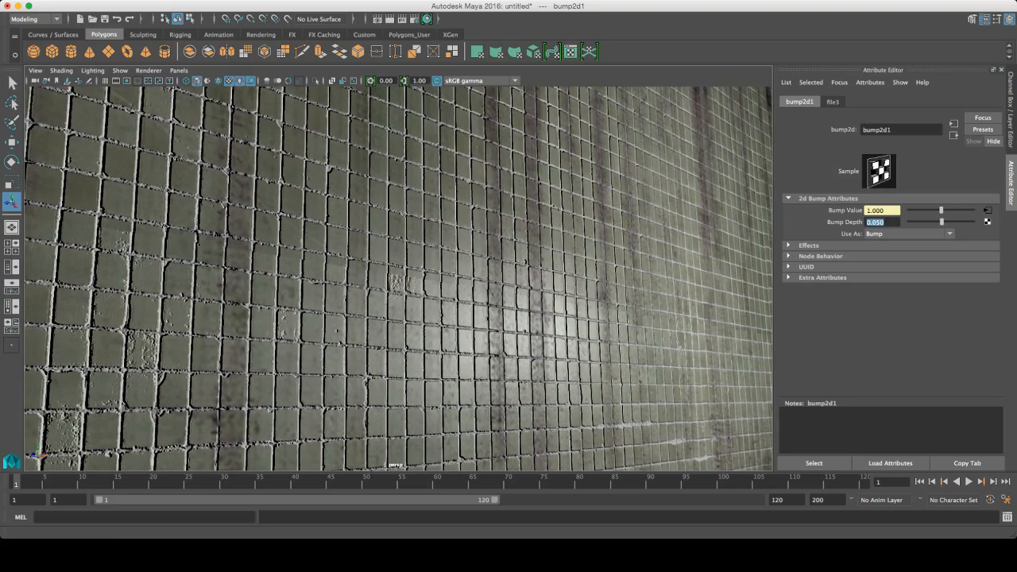
pyautogui.keyDown('alt'); pyautogui.moveTo(509, 278); pyautogui.dragTo(742, 289); pyautogui.keyUp('alt')
pyautogui.scroll(5, 741, 290)
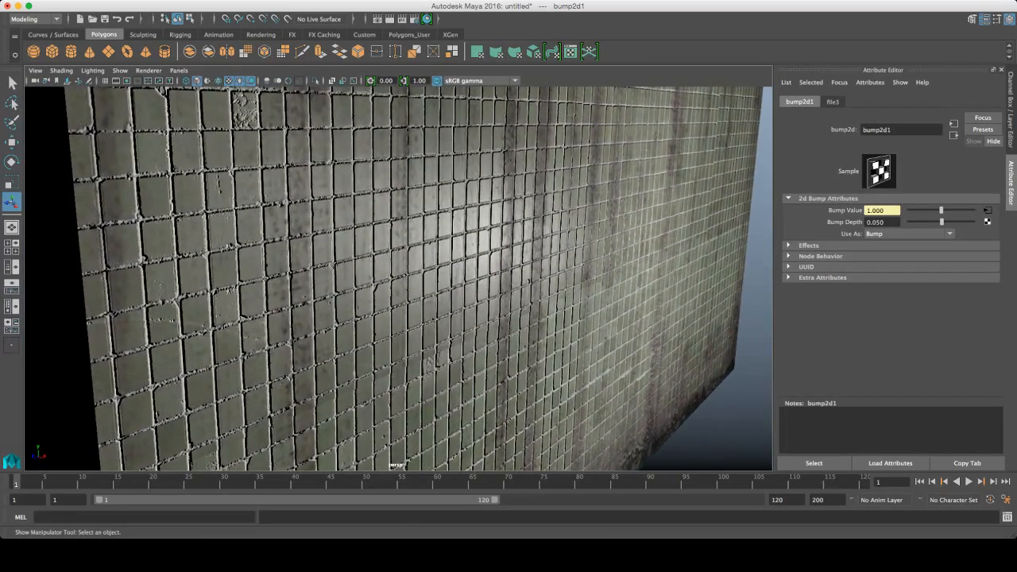
# Set the wall's Bump Depth to 0.01 and check the flatter tile relief at an angle.
pyautogui.click(875, 221)
pyautogui.write('0.01')
pyautogui.press('Return')
pyautogui.keyDown('alt'); pyautogui.moveTo(382, 278); pyautogui.dragTo(461, 278); pyautogui.keyUp('alt')
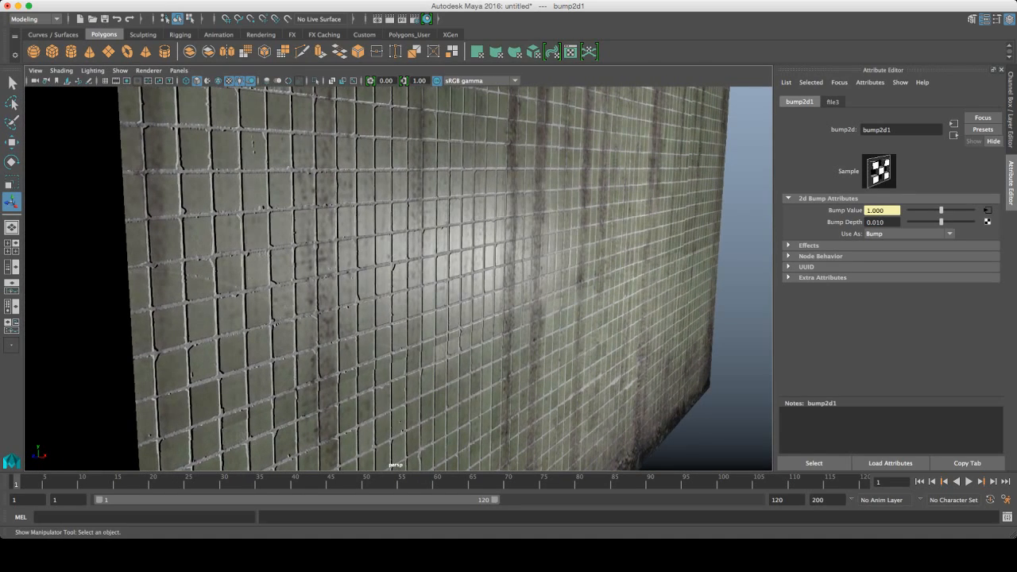
# Set the wall's Bump Depth to 0.025 and inspect the tiles and highlight from different angles and distances.
pyautogui.click(875, 222)
pyautogui.write('.025')
pyautogui.press('Return')
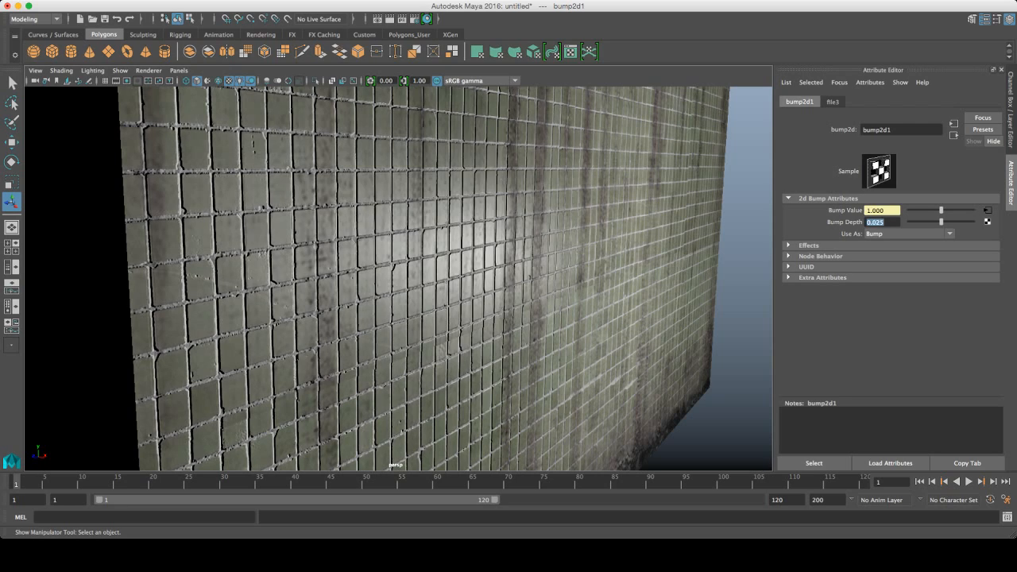
pyautogui.keyDown('alt'); pyautogui.moveTo(398, 278); pyautogui.dragTo(48, 284); pyautogui.keyUp('alt')
pyautogui.keyDown('alt'); pyautogui.moveTo(732, 280); pyautogui.dragTo(609, 283); pyautogui.keyUp('alt')
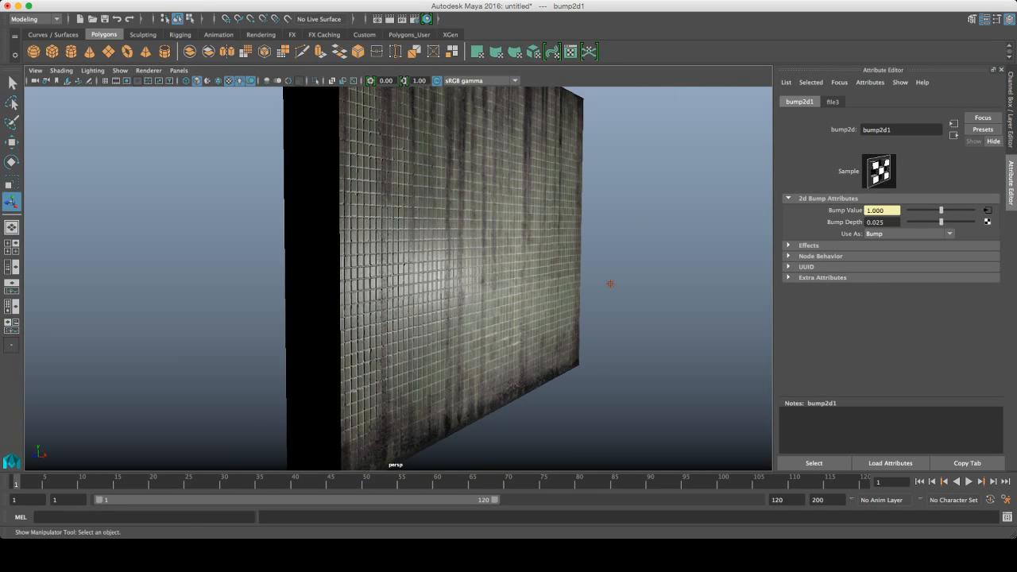
pyautogui.keyDown('alt'); pyautogui.moveTo(611, 284); pyautogui.dragTo(616, 342); pyautogui.keyUp('alt')
pyautogui.keyDown('alt'); pyautogui.moveTo(616, 342); pyautogui.dragTo(743, 379, button='right'); pyautogui.keyUp('alt')
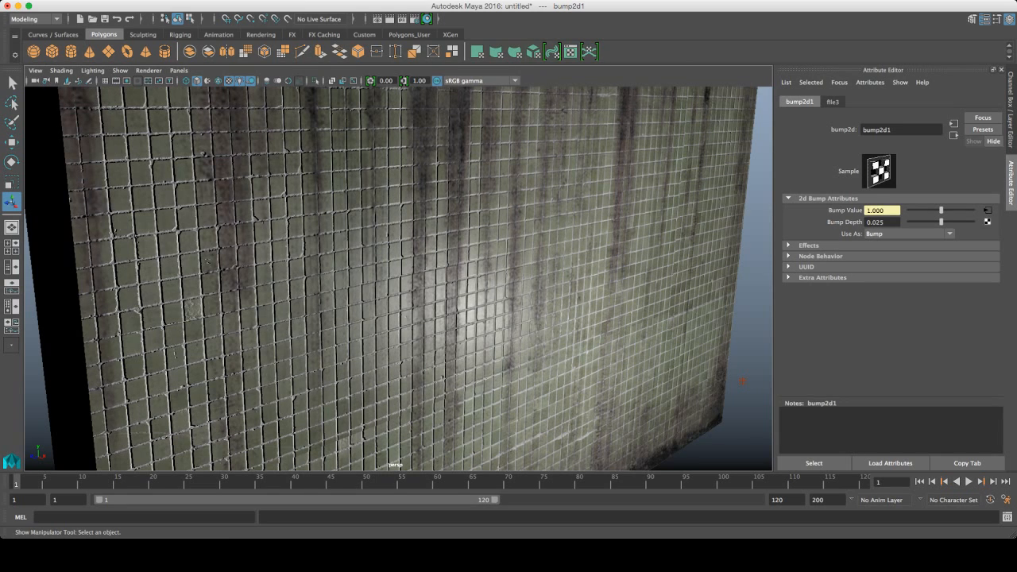
# Delete the textured wall cube from the scene.
pyautogui.keyDown('alt'); pyautogui.moveTo(742, 381); pyautogui.dragTo(543, 321, button='right'); pyautogui.keyUp('alt')
pyautogui.click(543, 321)
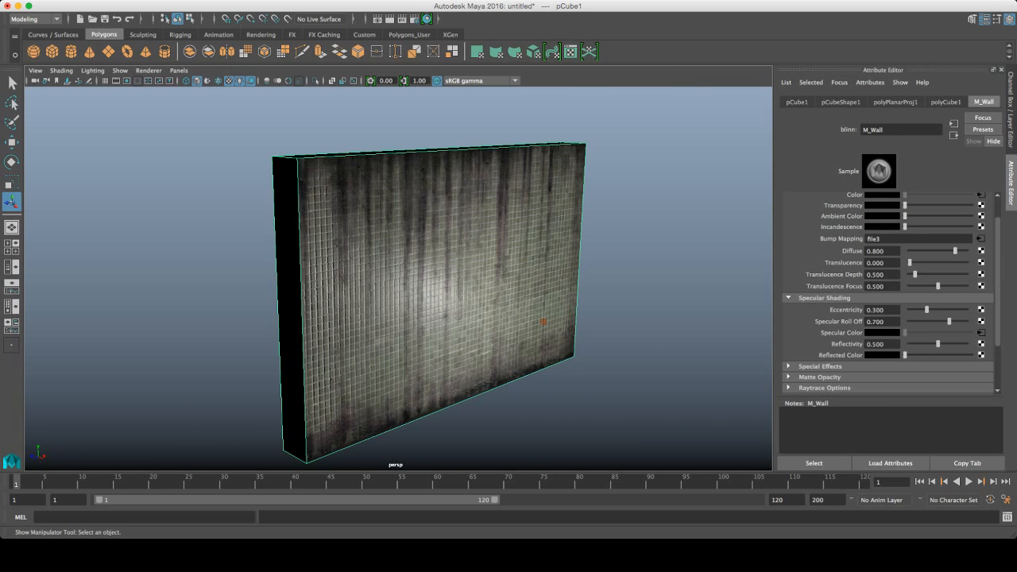
pyautogui.press('Delete')
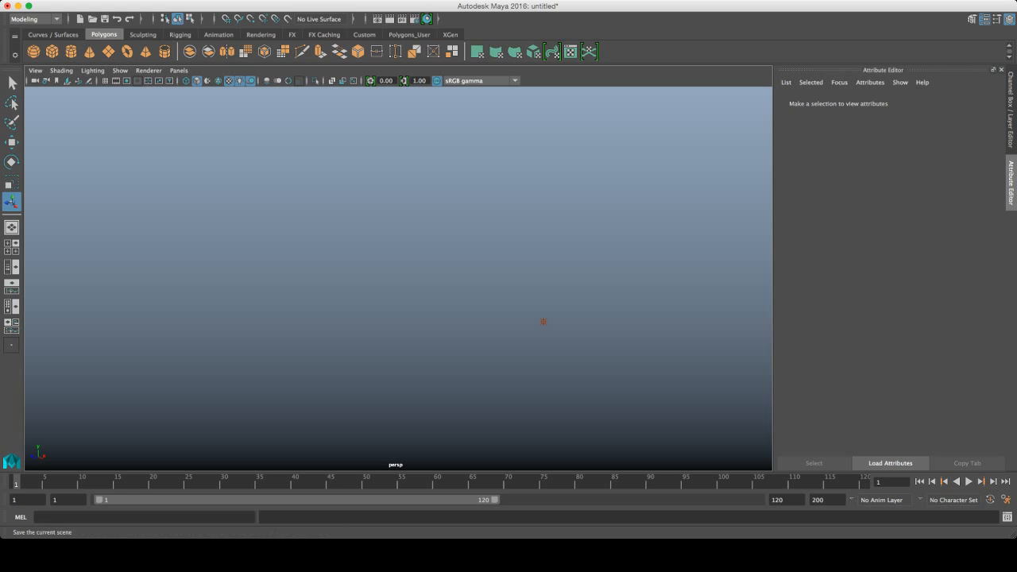
# Open the bathroomBegin.mb scene.
pyautogui.press('super+Tab')
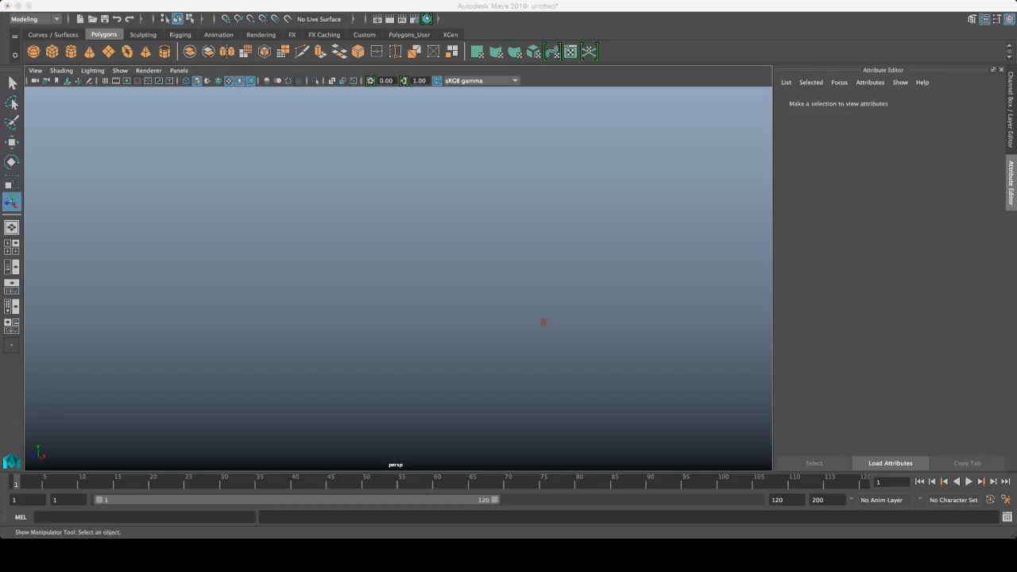
pyautogui.press('super+Tab')
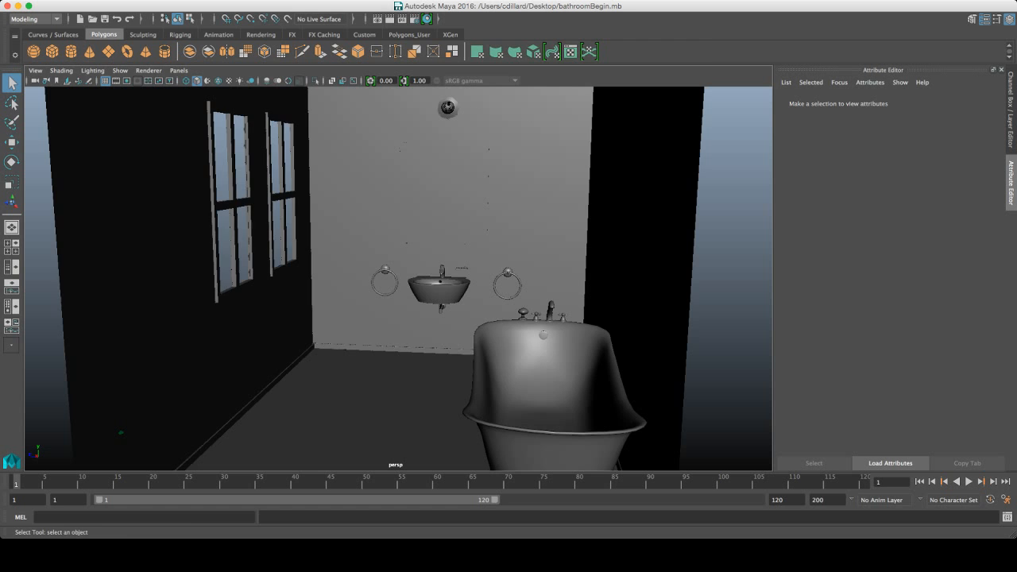
pyautogui.moveTo(397, 278)
pyautogui.keyDown('alt'); pyautogui.mouseDown()
pyautogui.moveTo(294, 282)
pyautogui.moveTo(397, 239)
pyautogui.moveTo(510, 285)
pyautogui.moveTo(468, 326)
pyautogui.moveTo(417, 282)
pyautogui.mouseUp(); pyautogui.keyUp('alt')
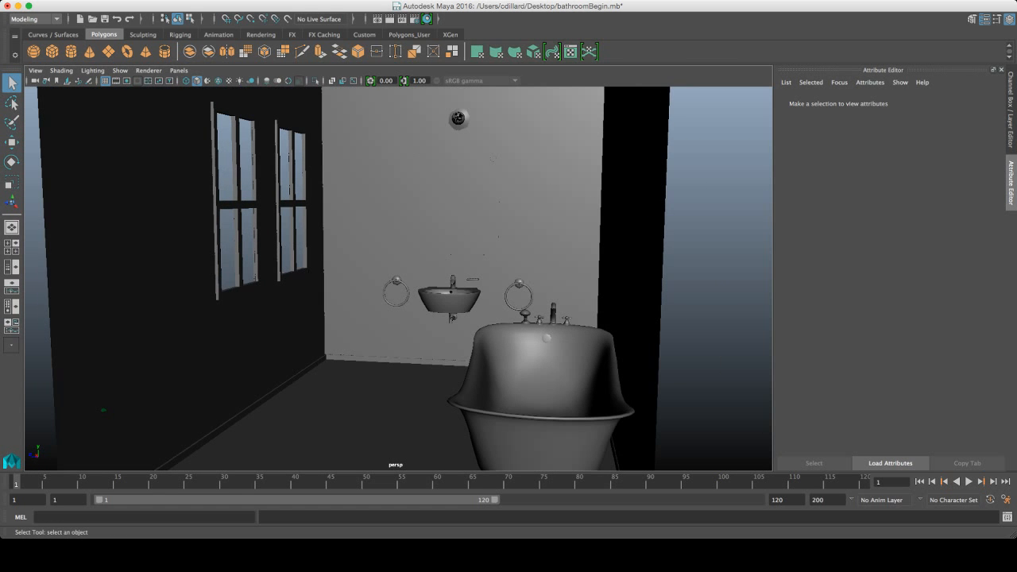
# Examine the bathroom from several angles, picking individual wall surfaces and viewing the windows, sink and bathtub.
pyautogui.click(453, 203)
pyautogui.click(631, 238)
pyautogui.keyDown('alt'); pyautogui.moveTo(631, 239); pyautogui.dragTo(636, 282); pyautogui.keyUp('alt')
pyautogui.keyDown('alt'); pyautogui.moveTo(557, 302); pyautogui.dragTo(636, 278); pyautogui.keyUp('alt')
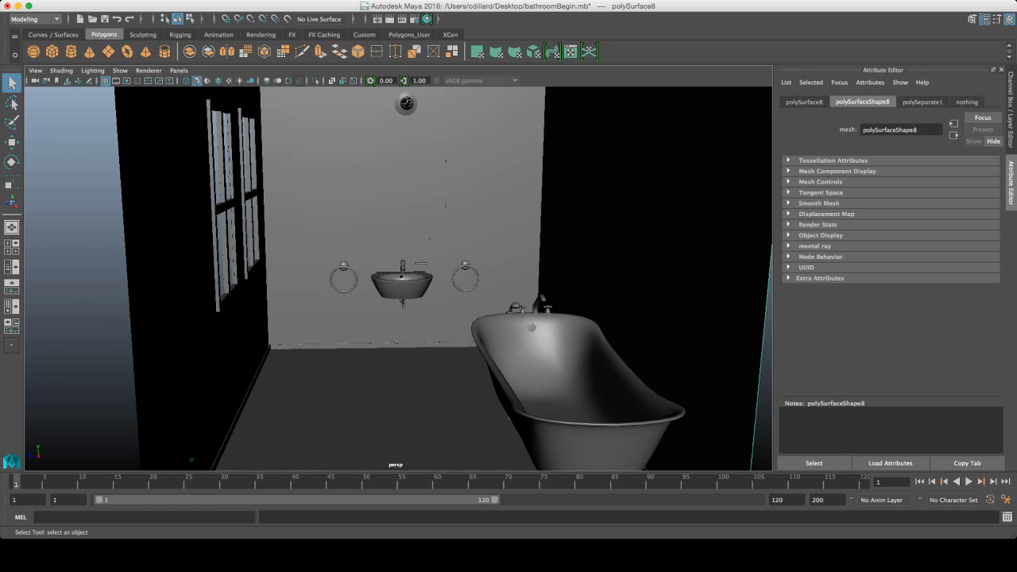
pyautogui.keyDown('alt'); pyautogui.moveTo(508, 294); pyautogui.dragTo(590, 302); pyautogui.keyUp('alt')
pyautogui.keyDown('alt'); pyautogui.moveTo(557, 286); pyautogui.dragTo(461, 330, button='middle'); pyautogui.keyUp('alt')
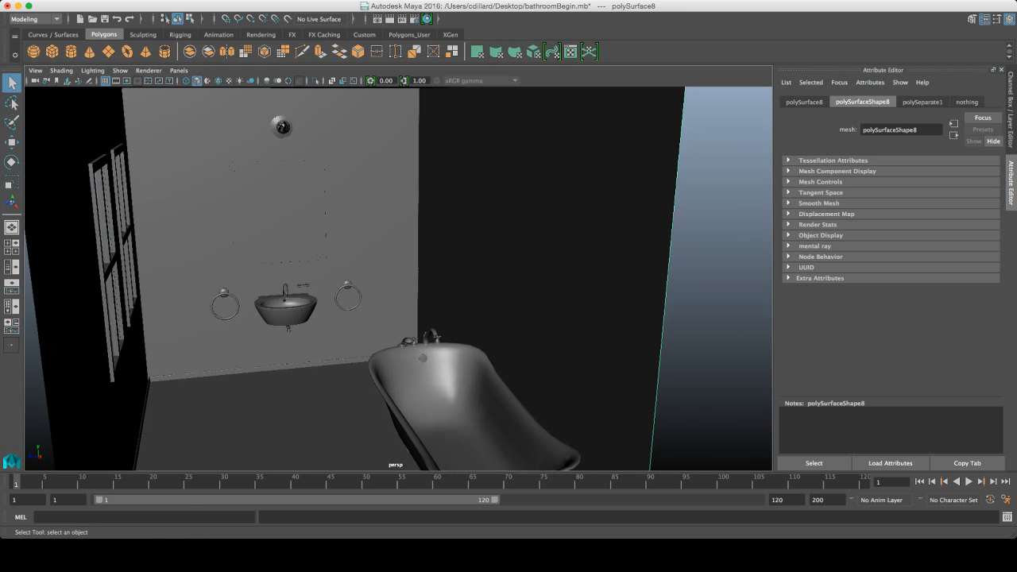
pyautogui.keyDown('alt'); pyautogui.moveTo(460, 330); pyautogui.dragTo(541, 330, button='right'); pyautogui.keyUp('alt')
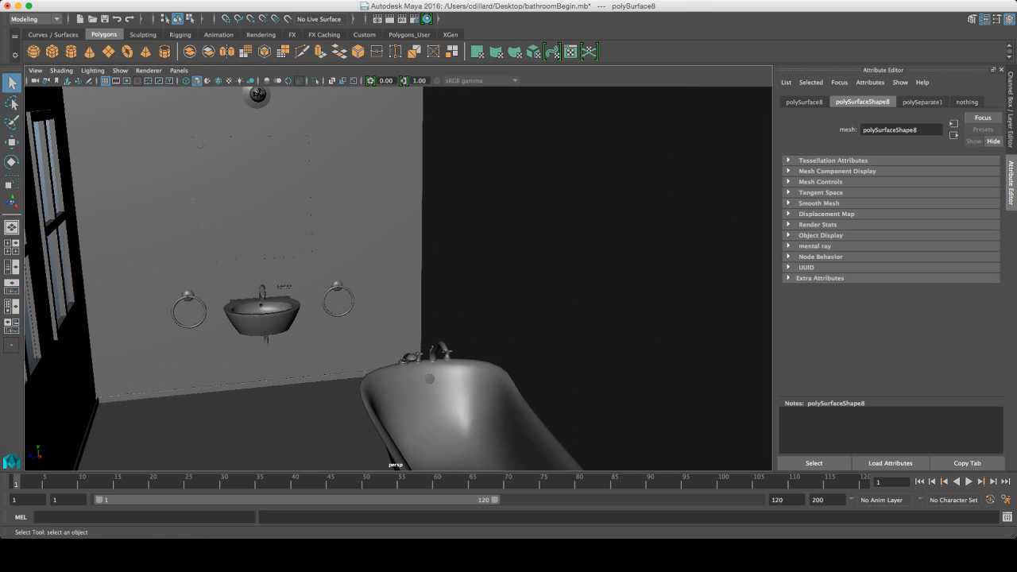
pyautogui.click(556, 238)
pyautogui.keyDown('alt'); pyautogui.moveTo(556, 238); pyautogui.dragTo(610, 203); pyautogui.keyUp('alt')
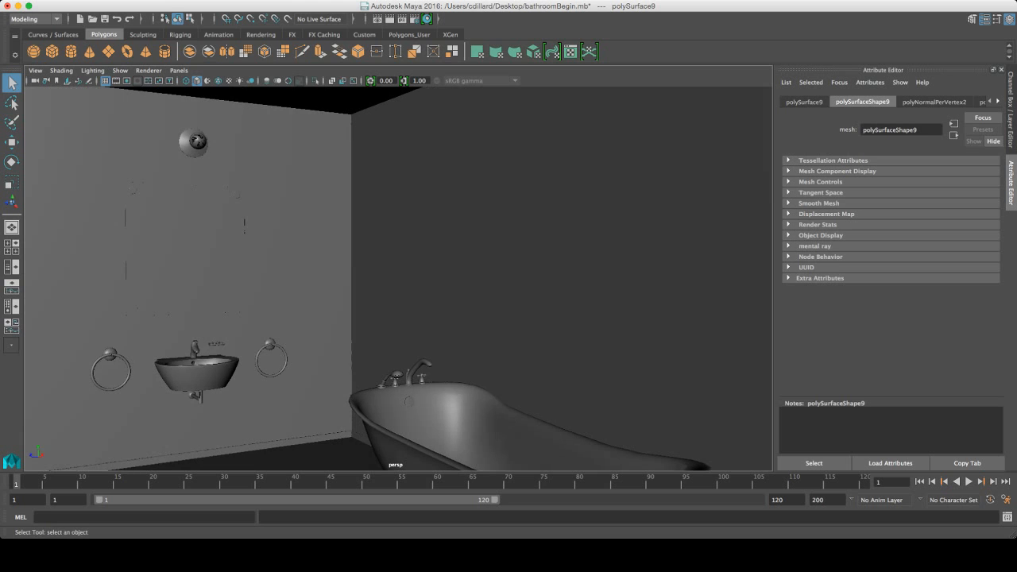
pyautogui.click(294, 238)
pyautogui.moveTo(294, 239)
pyautogui.keyDown('alt'); pyautogui.mouseDown()
pyautogui.moveTo(238, 262)
pyautogui.moveTo(287, 255)
pyautogui.mouseUp(); pyautogui.keyUp('alt')
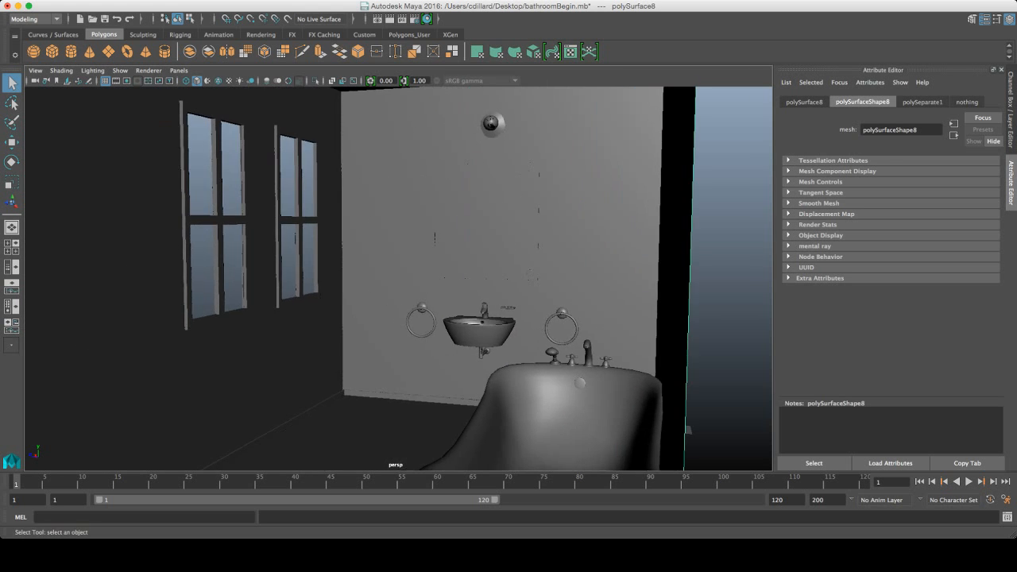
pyautogui.keyDown('alt'); pyautogui.moveTo(397, 278); pyautogui.dragTo(457, 295); pyautogui.keyUp('alt')
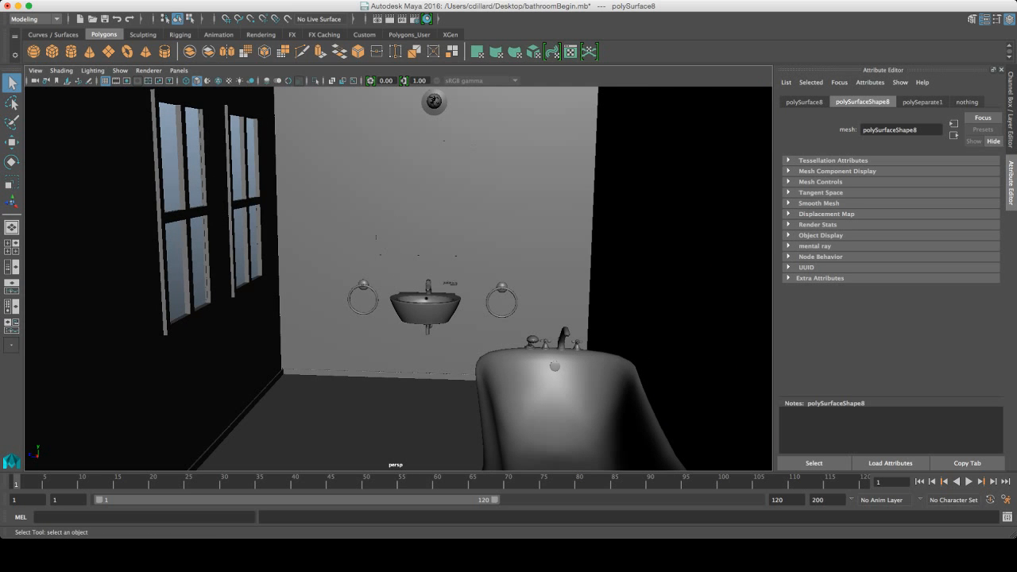
pyautogui.keyDown('alt'); pyautogui.moveTo(397, 279); pyautogui.dragTo(425, 325, button='middle'); pyautogui.keyUp('alt')
pyautogui.keyDown('alt'); pyautogui.moveTo(426, 325); pyautogui.dragTo(377, 346); pyautogui.keyUp('alt')
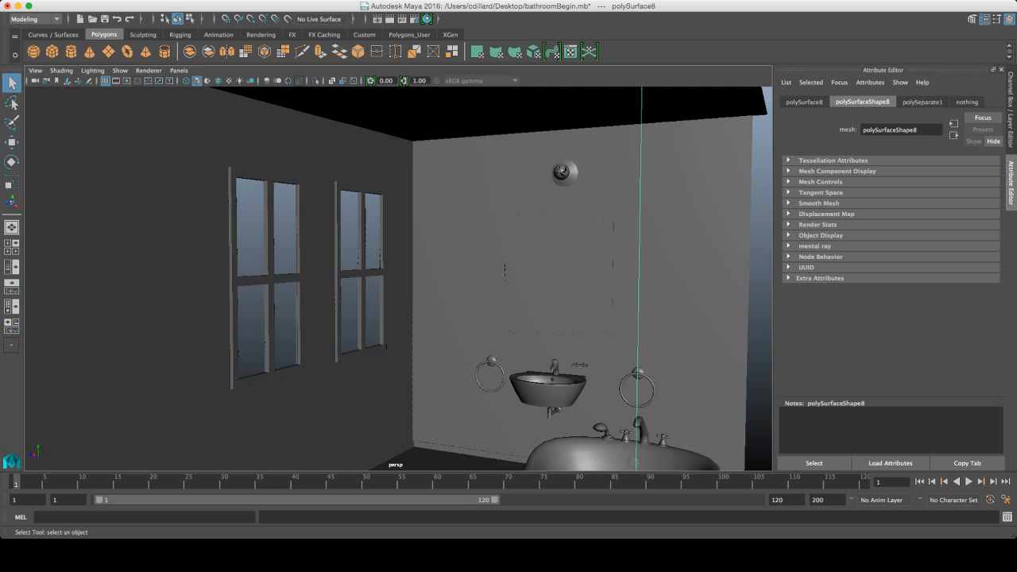
pyautogui.keyDown('alt'); pyautogui.moveTo(378, 345); pyautogui.dragTo(484, 370); pyautogui.keyUp('alt')
pyautogui.keyDown('alt'); pyautogui.moveTo(485, 369); pyautogui.dragTo(458, 344, button='middle'); pyautogui.keyUp('alt')
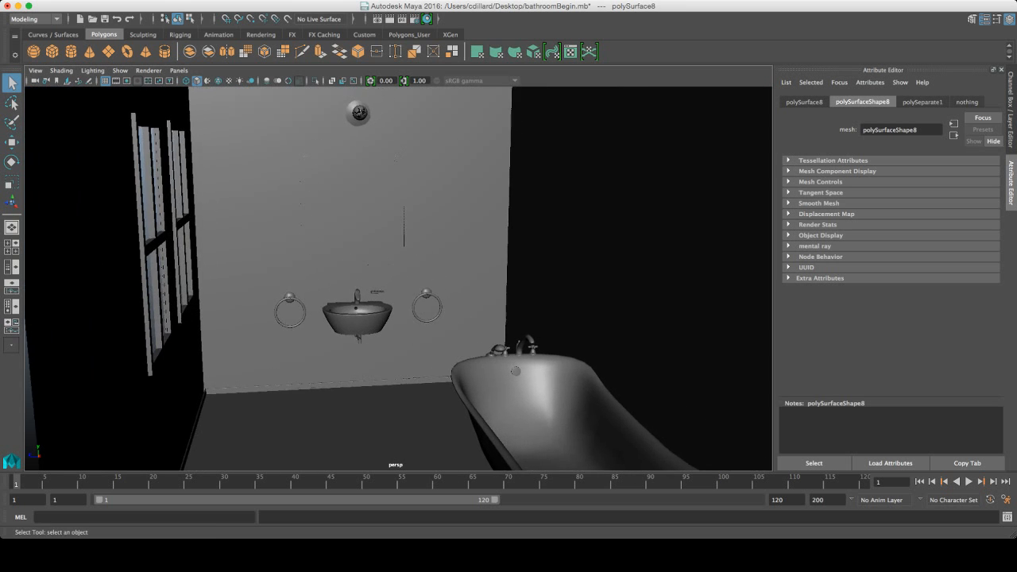
# Assign a new Blinn material to the four round mirror holders on the front wall.
pyautogui.moveTo(458, 344)
pyautogui.keyDown('alt'); pyautogui.mouseDown()
pyautogui.moveTo(434, 341)
pyautogui.moveTo(450, 340)
pyautogui.mouseUp(); pyautogui.keyUp('alt')
pyautogui.click(404, 234)
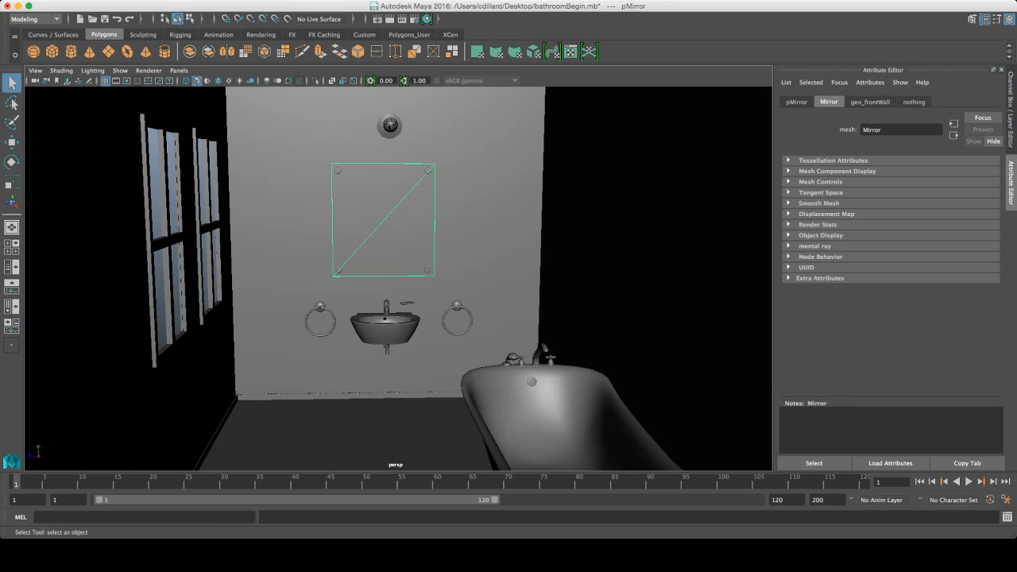
pyautogui.click(339, 270)
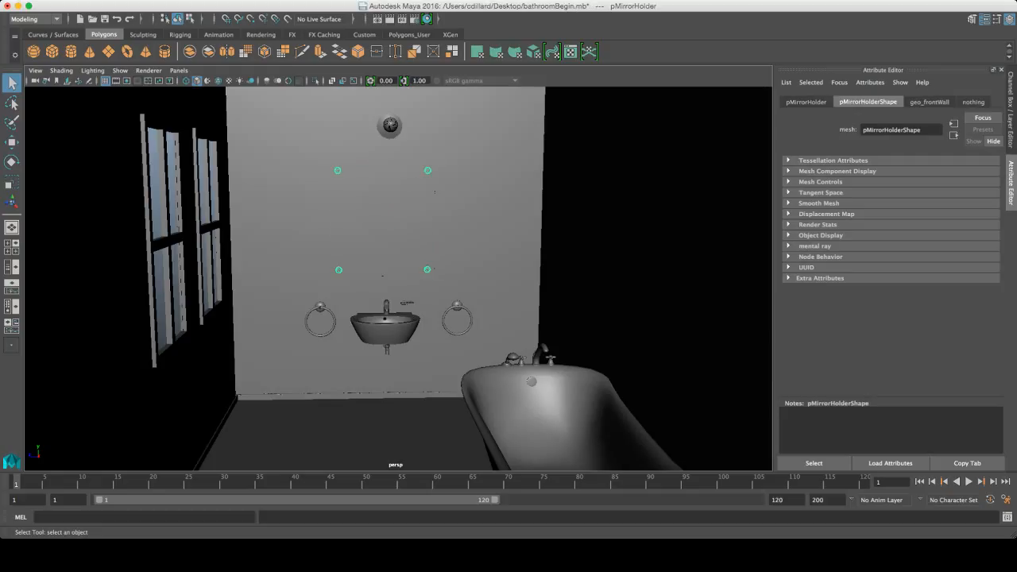
pyautogui.keyDown('alt'); pyautogui.moveTo(398, 278); pyautogui.dragTo(442, 278, button='middle'); pyautogui.keyUp('alt')
pyautogui.keyDown('alt'); pyautogui.moveTo(442, 278); pyautogui.dragTo(500, 278, button='right'); pyautogui.keyUp('alt')
pyautogui.keyDown('alt'); pyautogui.moveTo(436, 278); pyautogui.dragTo(435, 329, button='middle'); pyautogui.keyUp('alt')
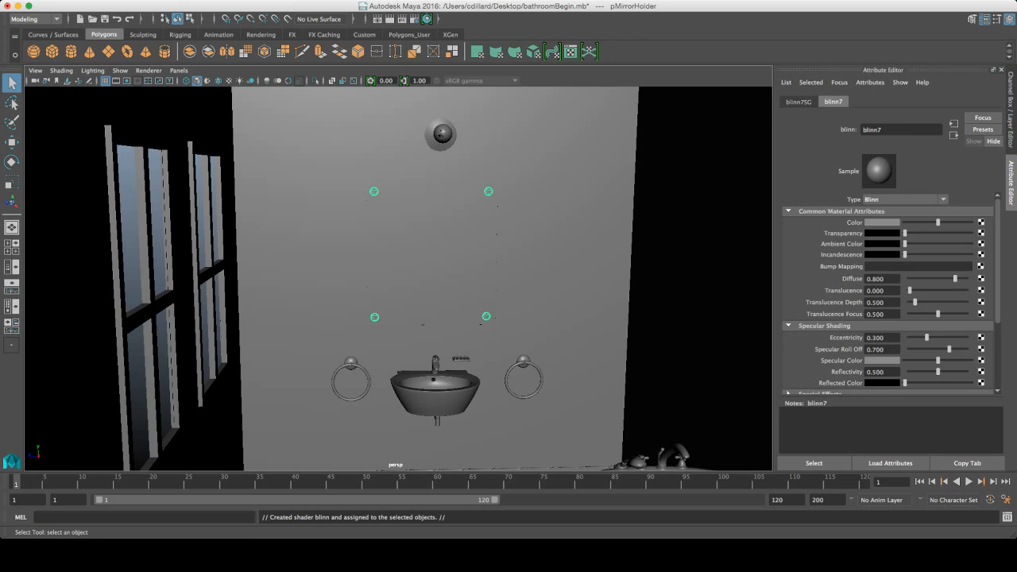
# Set the mirror holders' Blinn to a black Color, a darker Specular Color and a Reflectivity of about 0.705.
pyautogui.moveTo(937, 223); pyautogui.dragTo(905, 222)
pyautogui.moveTo(938, 371); pyautogui.dragTo(950, 371)
pyautogui.moveTo(937, 360); pyautogui.dragTo(918, 360)
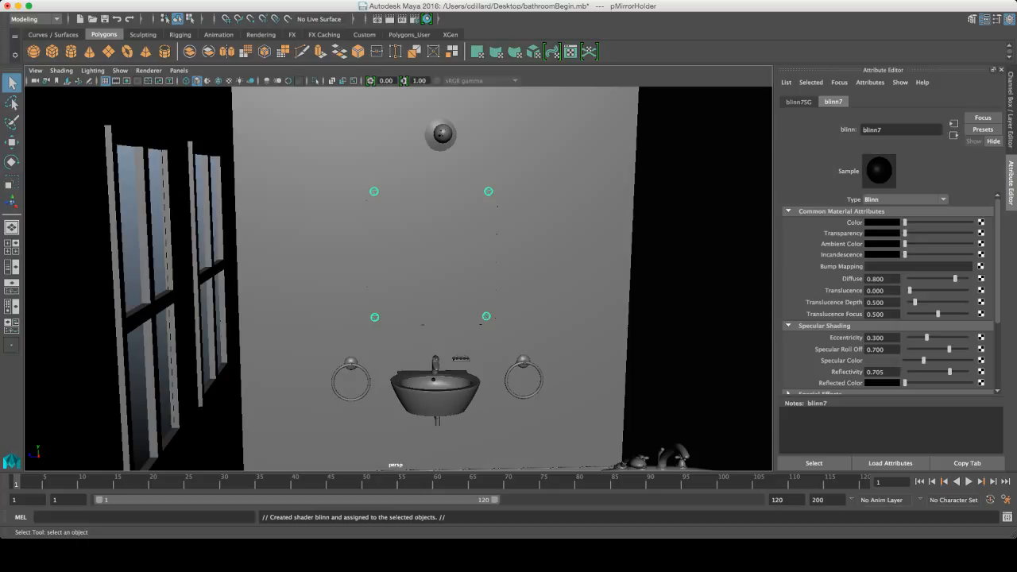
pyautogui.moveTo(924, 360)
pyautogui.mouseDown()
pyautogui.moveTo(957, 360)
pyautogui.moveTo(919, 360)
pyautogui.mouseUp()
pyautogui.scroll(-3, 888, 318)
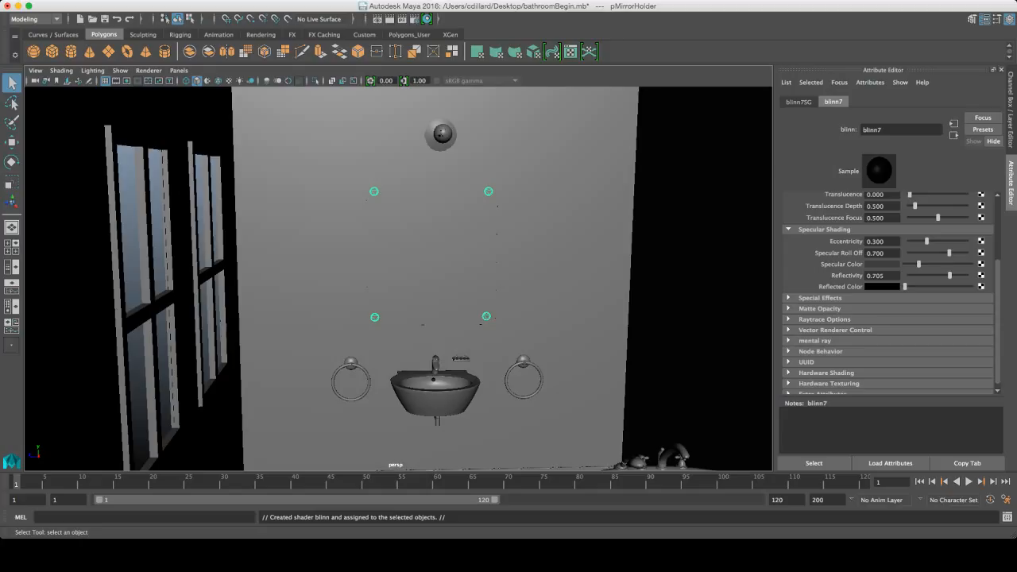
# Rename the mirror holders' material M_Metal and assign it to the round fixture above the mirror.
pyautogui.doubleClick(872, 130)
pyautogui.write('me')
pyautogui.press('BackSpace')
pyautogui.press('BackSpace')
pyautogui.write('M_Metal')
pyautogui.press('Return')
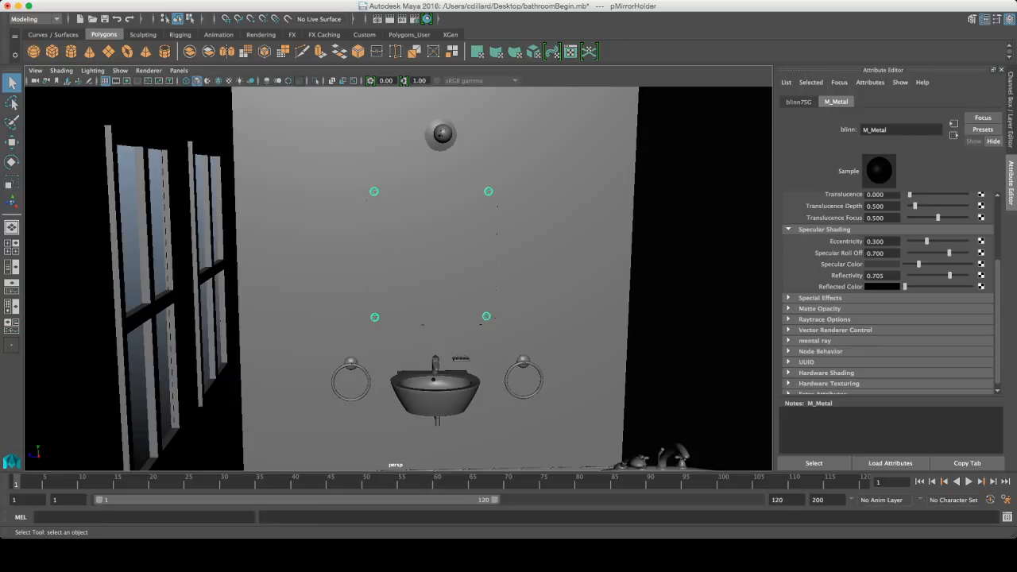
pyautogui.click(441, 133)
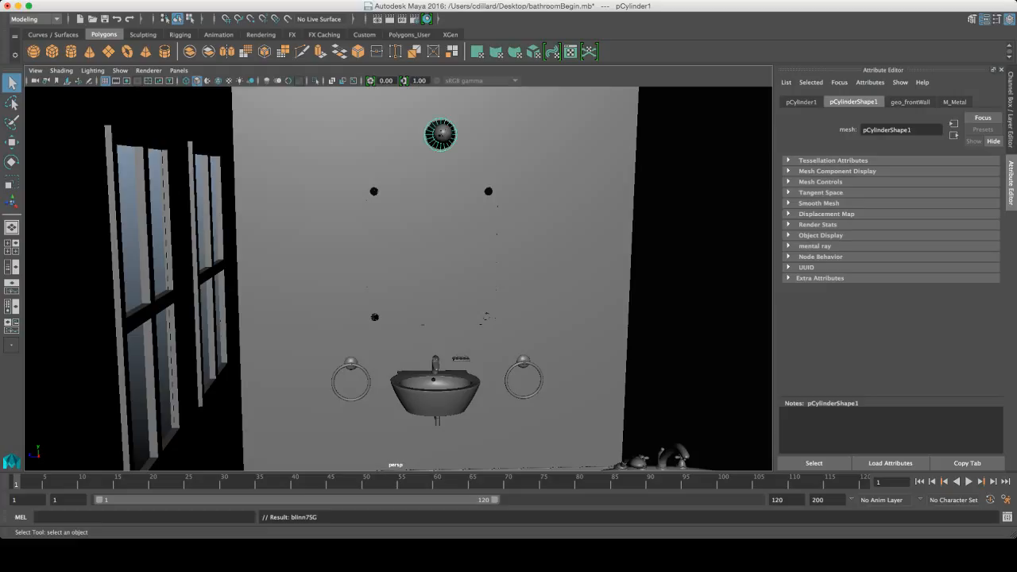
# Assign M_Metal to both towel rings, the sink's faucet, drain pipe and handles, the bathtub's faucet fixtures and the bathtub legs.
pyautogui.click(350, 364)
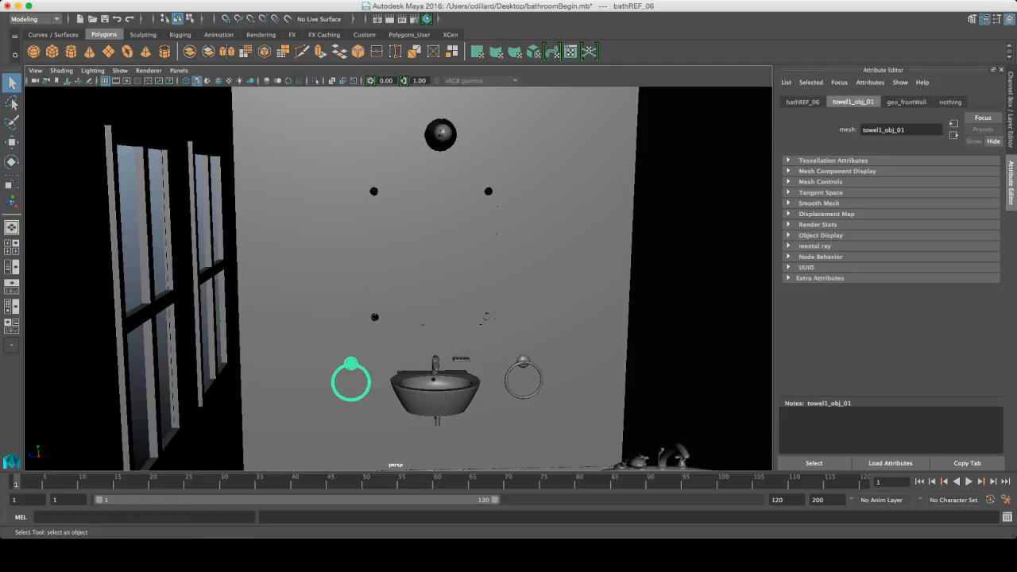
pyautogui.keyDown('shift'); pyautogui.click(523, 363); pyautogui.keyUp('shift')
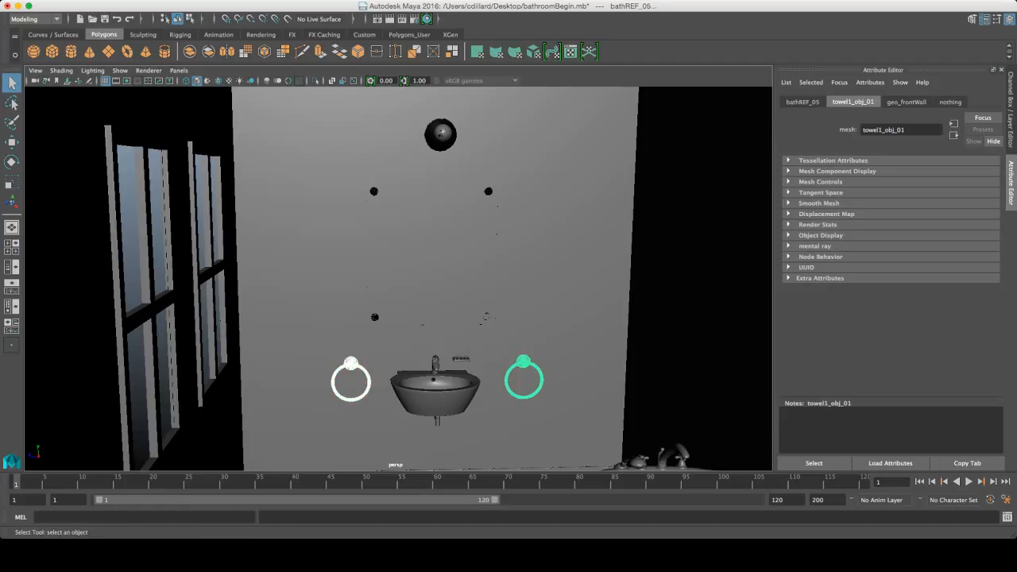
pyautogui.click(435, 365)
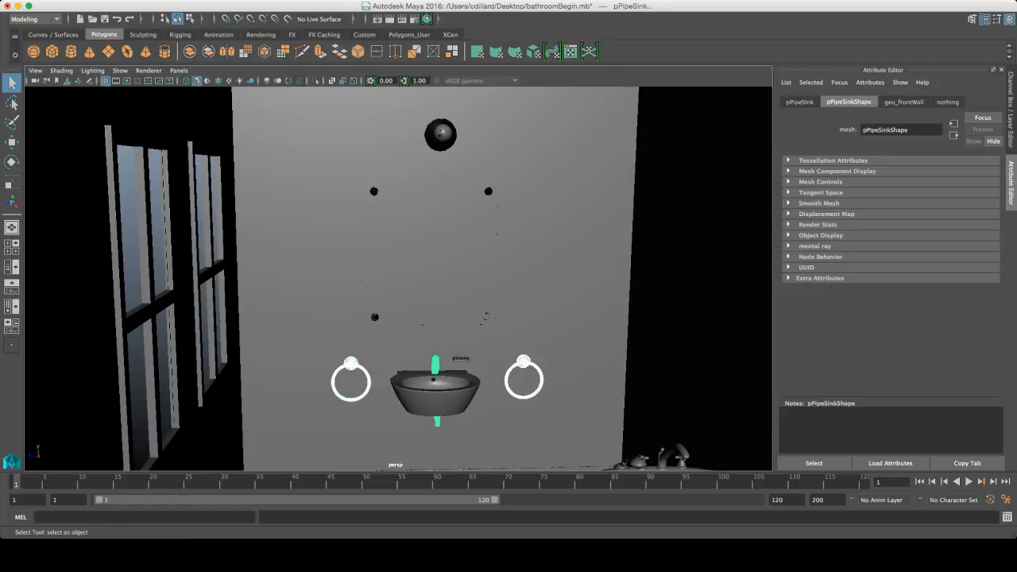
pyautogui.click(461, 359)
pyautogui.keyDown('alt'); pyautogui.moveTo(436, 318); pyautogui.dragTo(392, 250, button='middle'); pyautogui.keyUp('alt')
pyautogui.click(613, 356)
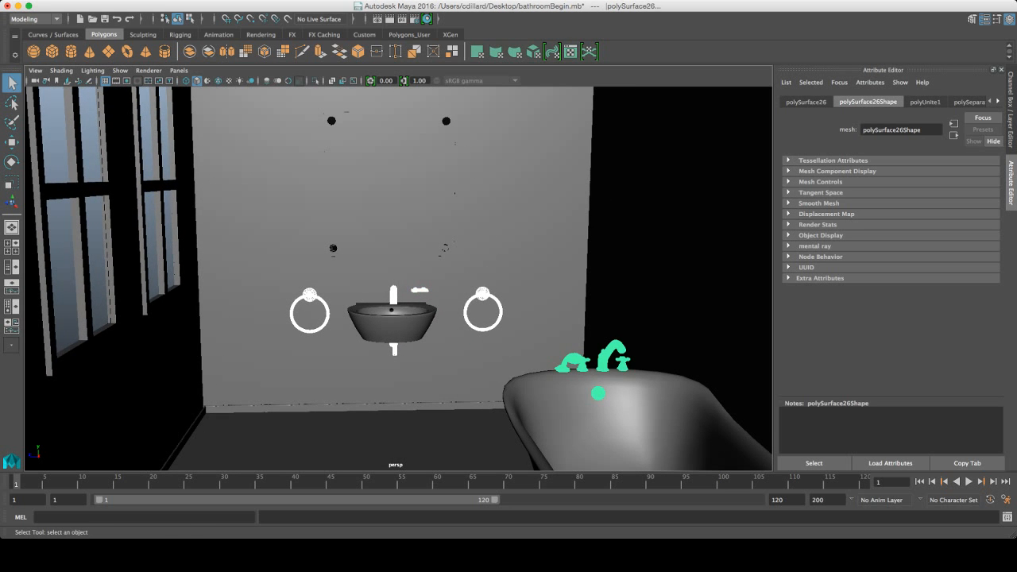
pyautogui.keyDown('alt'); pyautogui.moveTo(398, 318); pyautogui.dragTo(537, 334); pyautogui.keyUp('alt')
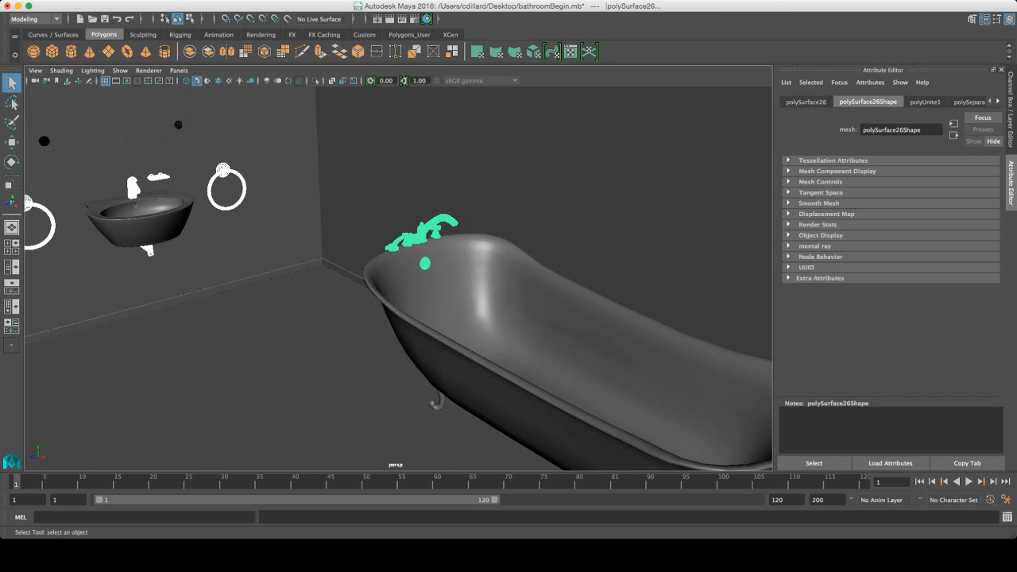
pyautogui.click(436, 401)
pyautogui.keyDown('alt'); pyautogui.moveTo(436, 401); pyautogui.dragTo(294, 338); pyautogui.keyUp('alt')
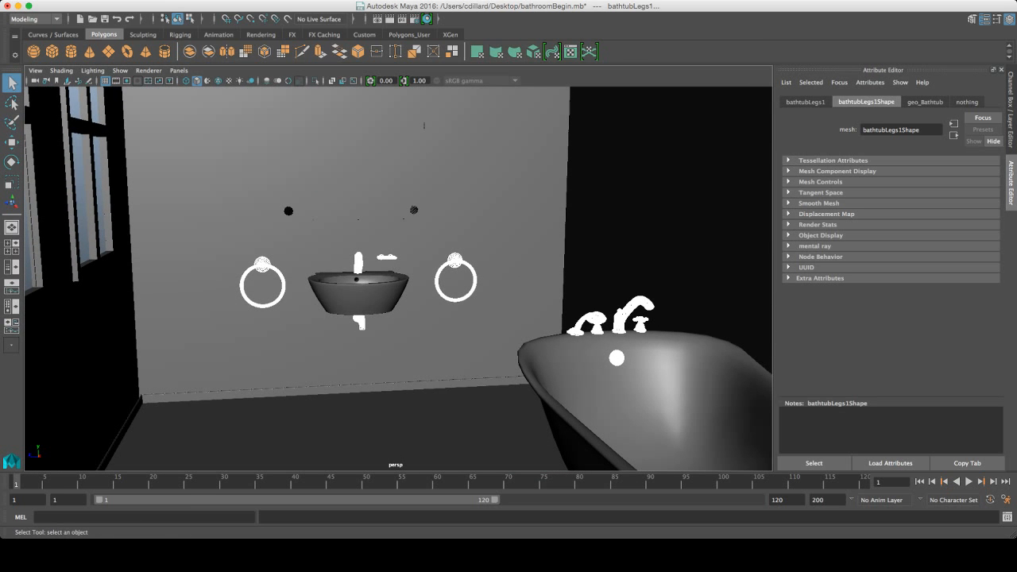
pyautogui.press('g')
# Assign a new Blinn material to the sink and the bathtub, and rename it Ceramic.
pyautogui.click(357, 294)
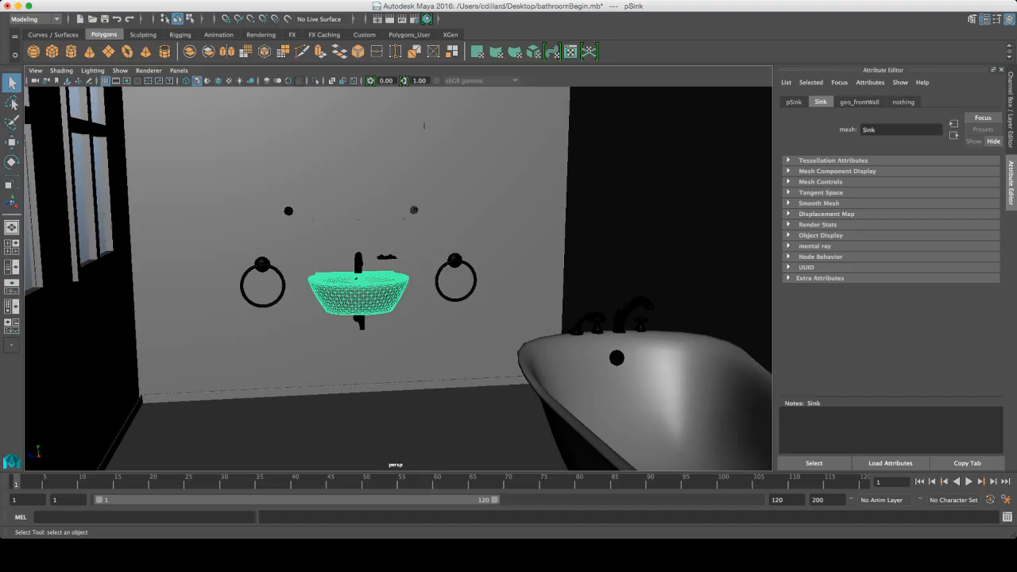
pyautogui.keyDown('shift'); pyautogui.click(636, 397); pyautogui.keyUp('shift')
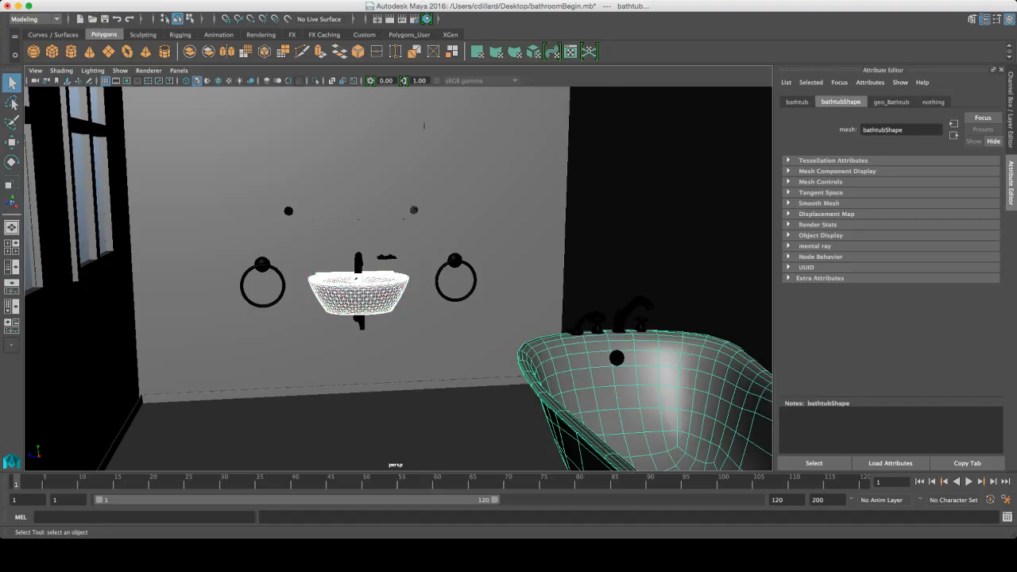
pyautogui.keyDown('alt'); pyautogui.moveTo(398, 278); pyautogui.dragTo(424, 268, button='middle'); pyautogui.keyUp('alt')
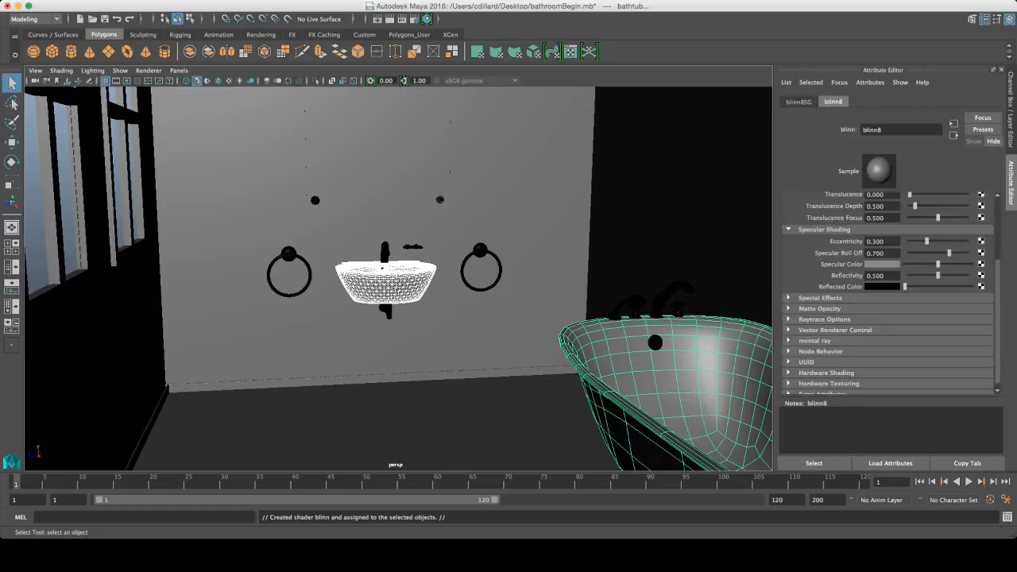
pyautogui.doubleClick(871, 130)
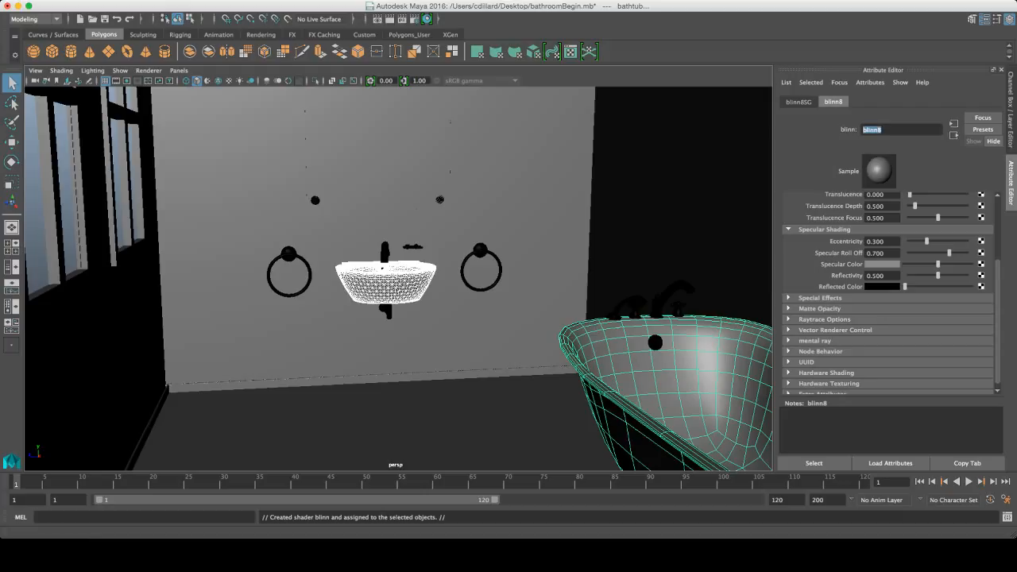
pyautogui.write('Ceramic')
pyautogui.press('Return')
# Set Ceramic's Reflectivity to about 0.152, Eccentricity to about 0.162 and Specular Roll Off to 1.000, and make its Color nearly white.
pyautogui.scroll(5, 886, 294)
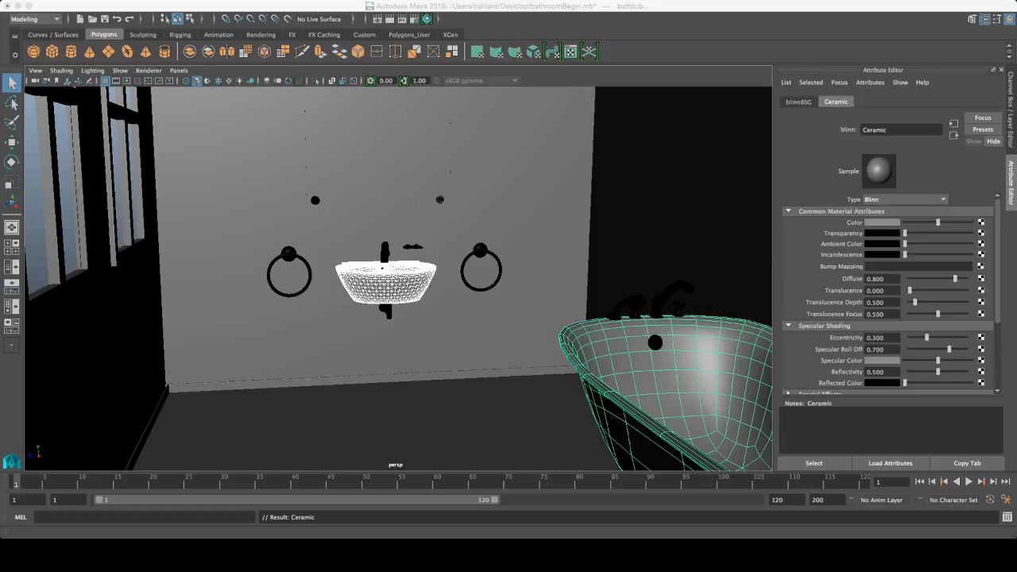
pyautogui.moveTo(938, 371); pyautogui.dragTo(918, 371)
pyautogui.moveTo(927, 338); pyautogui.dragTo(967, 349)
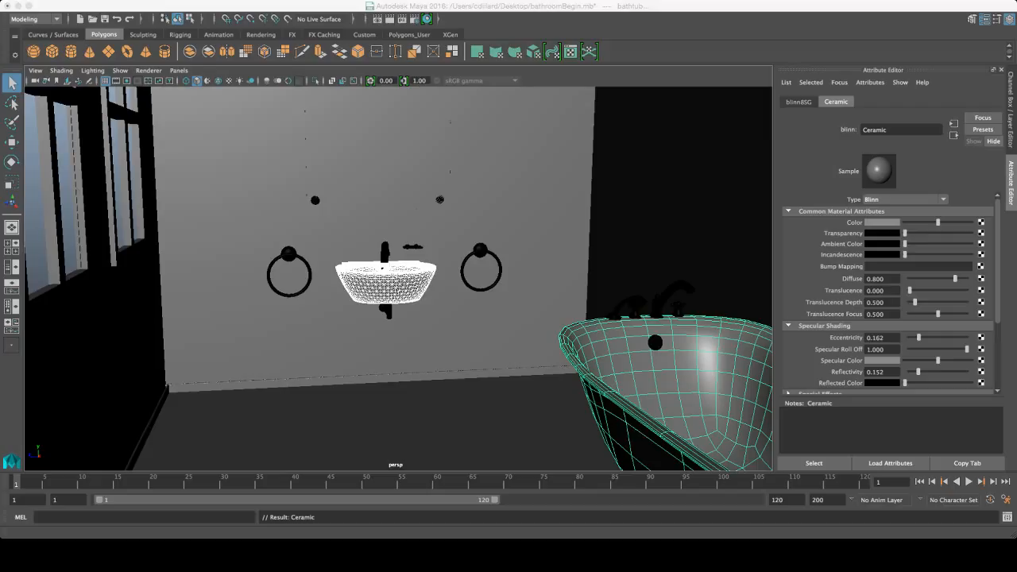
pyautogui.moveTo(938, 223); pyautogui.dragTo(967, 223)
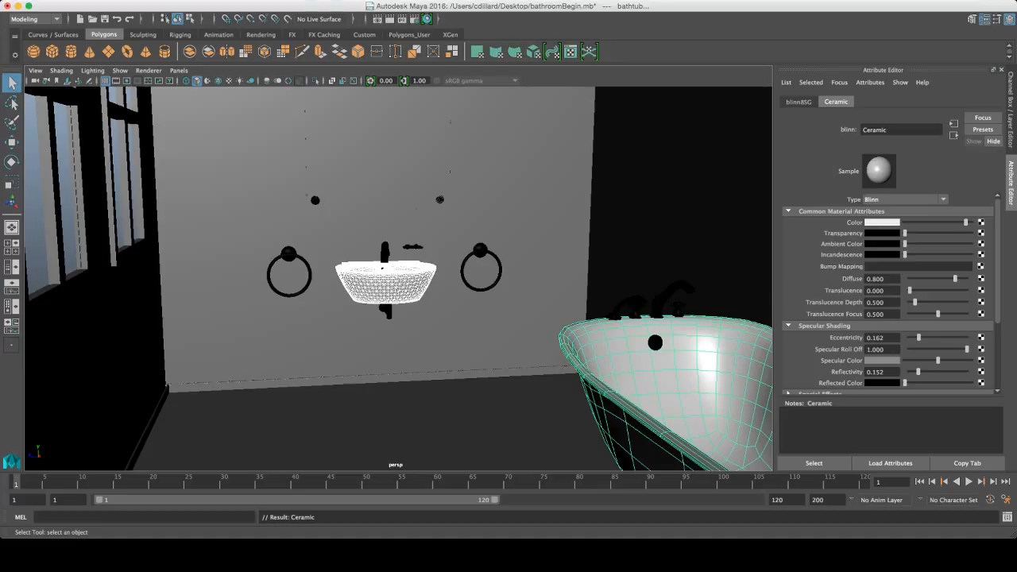
# Examine the materials on the sink, towel rings, bathtub and its legs from several angles.
pyautogui.click(480, 252)
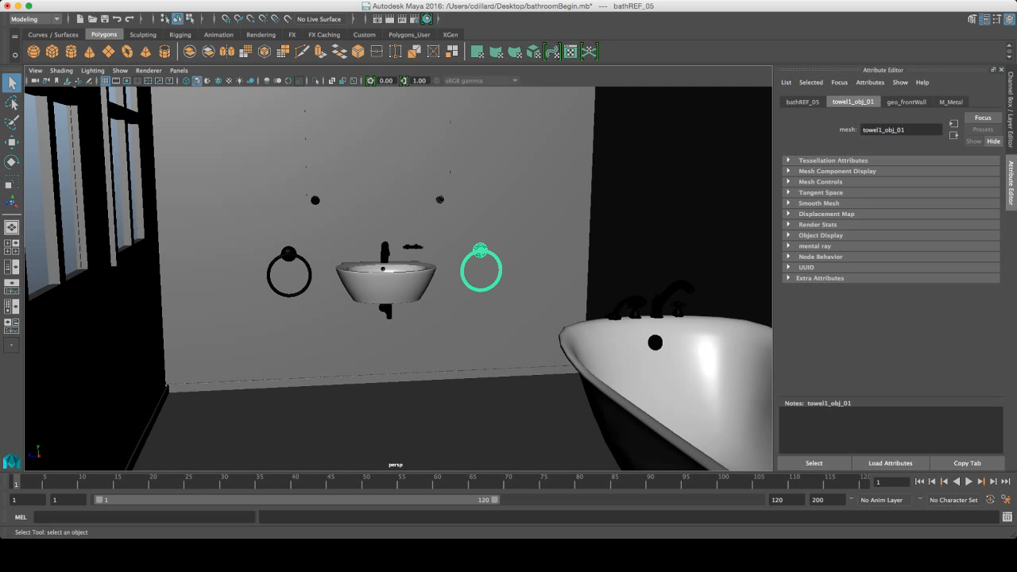
pyautogui.keyDown('alt'); pyautogui.moveTo(397, 278); pyautogui.dragTo(334, 278, button='right'); pyautogui.keyUp('alt')
pyautogui.keyDown('alt'); pyautogui.moveTo(398, 279); pyautogui.dragTo(349, 310); pyautogui.keyUp('alt')
pyautogui.keyDown('alt'); pyautogui.moveTo(397, 278); pyautogui.dragTo(437, 278, button='right'); pyautogui.keyUp('alt')
pyautogui.keyDown('alt'); pyautogui.moveTo(437, 278); pyautogui.dragTo(397, 282); pyautogui.keyUp('alt')
pyautogui.keyDown('alt'); pyautogui.moveTo(397, 283); pyautogui.dragTo(341, 282, button='right'); pyautogui.keyUp('alt')
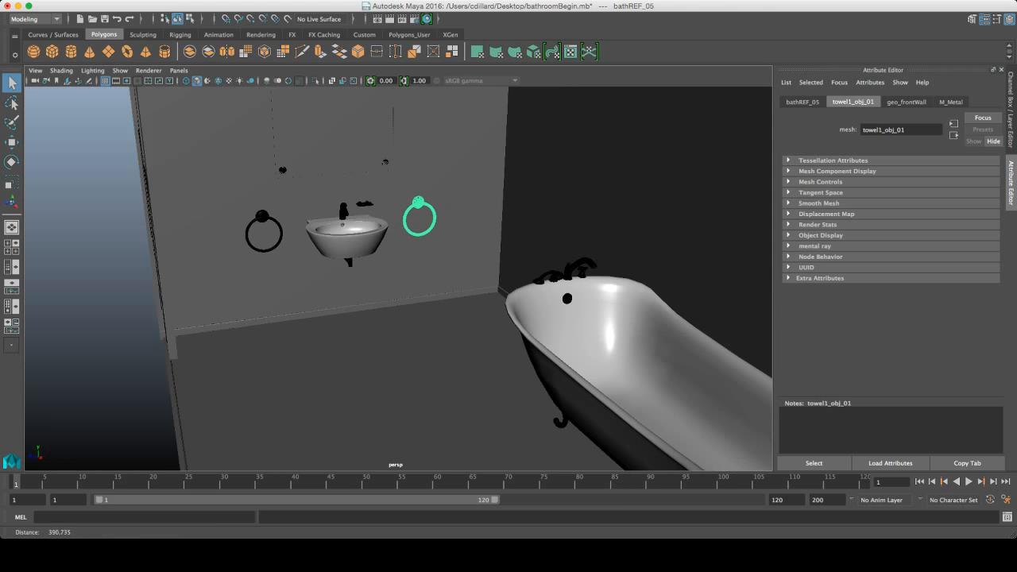
pyautogui.keyDown('alt'); pyautogui.moveTo(342, 282); pyautogui.dragTo(270, 256); pyautogui.keyUp('alt')
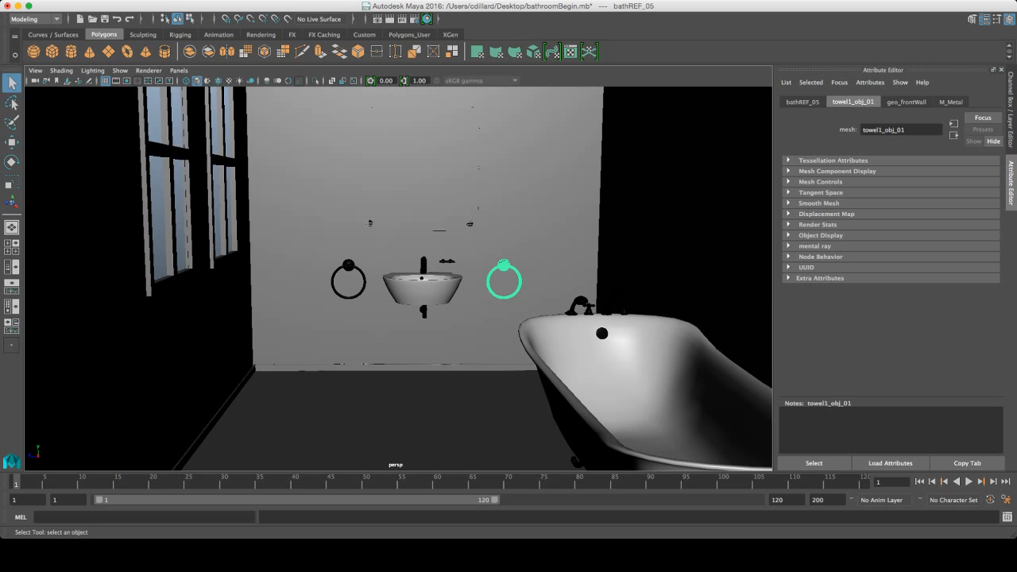
pyautogui.keyDown('alt'); pyautogui.moveTo(334, 274); pyautogui.dragTo(477, 279); pyautogui.keyUp('alt')
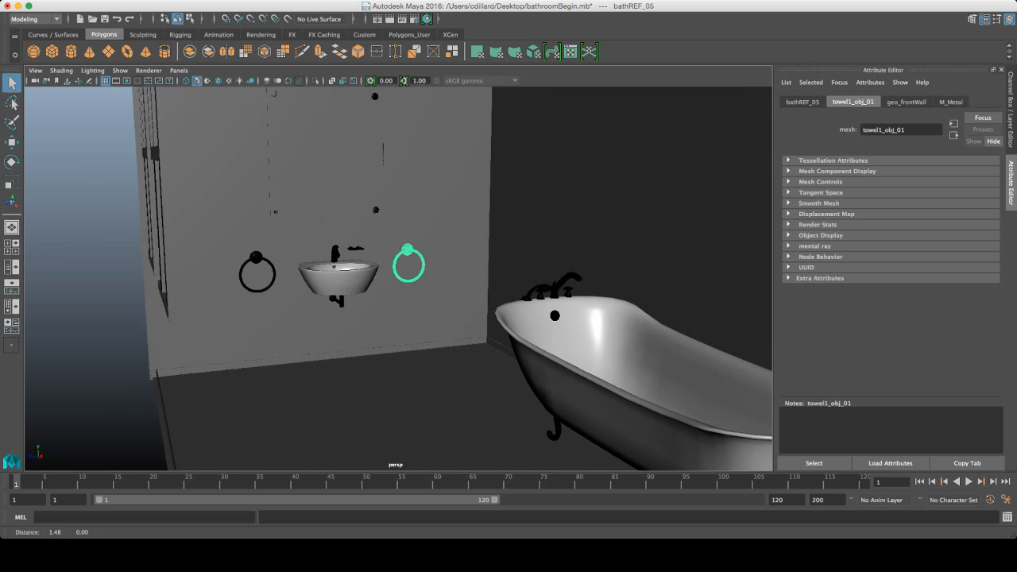
pyautogui.keyDown('alt'); pyautogui.moveTo(477, 278); pyautogui.dragTo(382, 295, button='middle'); pyautogui.keyUp('alt')
pyautogui.keyDown('alt'); pyautogui.moveTo(381, 295); pyautogui.dragTo(397, 326); pyautogui.keyUp('alt')
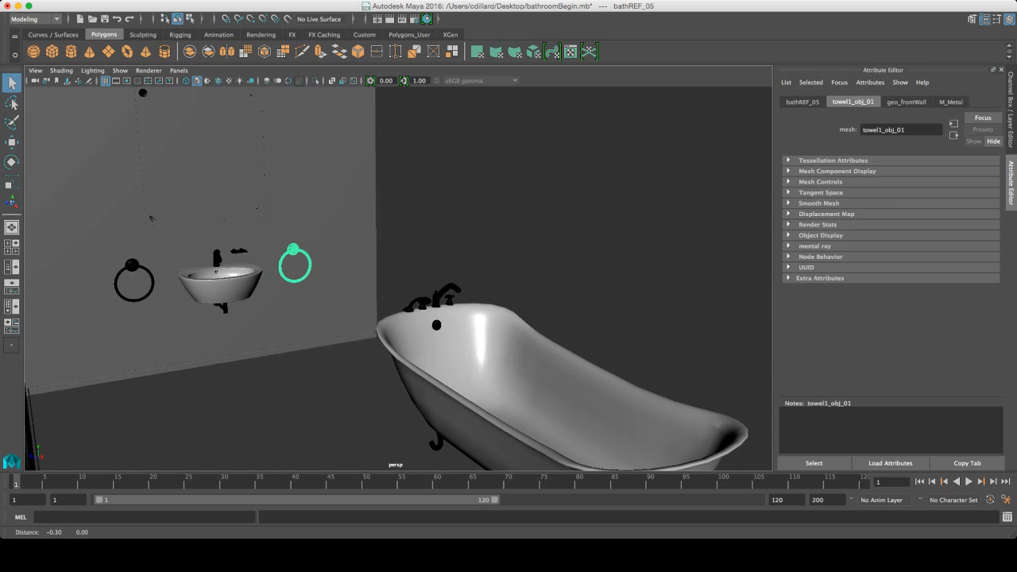
pyautogui.keyDown('alt'); pyautogui.moveTo(397, 325); pyautogui.dragTo(435, 362, button='middle'); pyautogui.keyUp('alt')
pyautogui.keyDown('alt'); pyautogui.moveTo(436, 362); pyautogui.dragTo(384, 350); pyautogui.keyUp('alt')
pyautogui.keyDown('alt'); pyautogui.moveTo(383, 349); pyautogui.dragTo(375, 282, button='middle'); pyautogui.keyUp('alt')
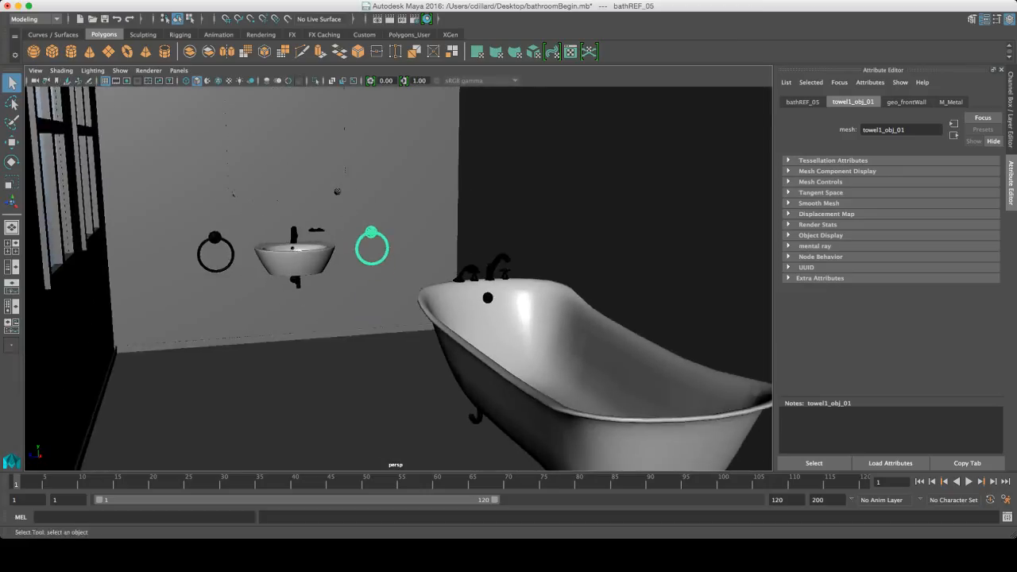
pyautogui.keyDown('alt'); pyautogui.moveTo(374, 282); pyautogui.dragTo(421, 282, button='right'); pyautogui.keyUp('alt')
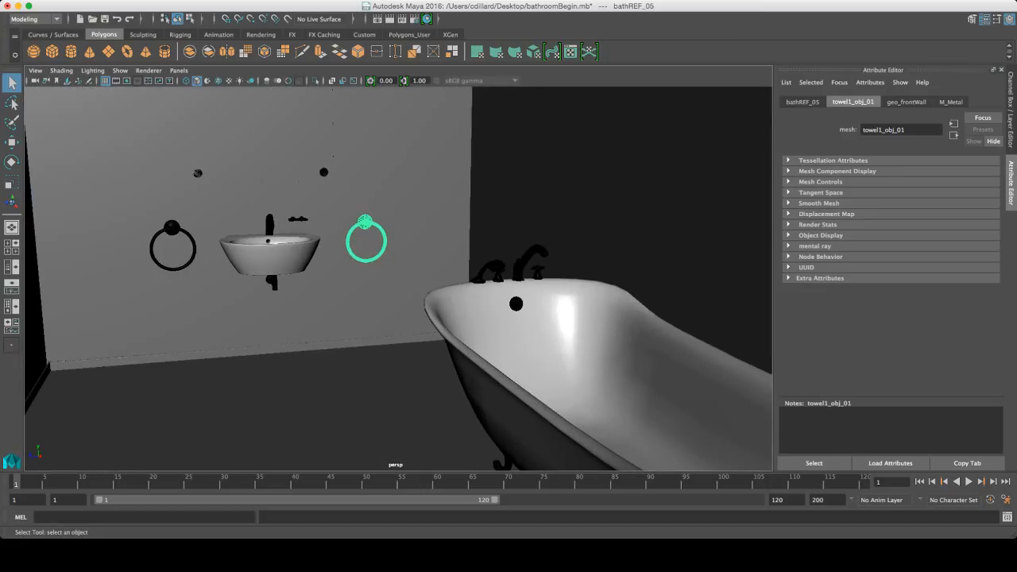
# Give the light bulb above the mirror a new material named M_Bulb, change it to a Lambert and make its Color bright yellow.
pyautogui.keyDown('alt'); pyautogui.moveTo(421, 282); pyautogui.dragTo(420, 277); pyautogui.keyUp('alt')
pyautogui.keyDown('alt'); pyautogui.moveTo(421, 278); pyautogui.dragTo(452, 380, button='middle'); pyautogui.keyUp('alt')
pyautogui.keyDown('alt'); pyautogui.moveTo(452, 380); pyautogui.dragTo(449, 317); pyautogui.keyUp('alt')
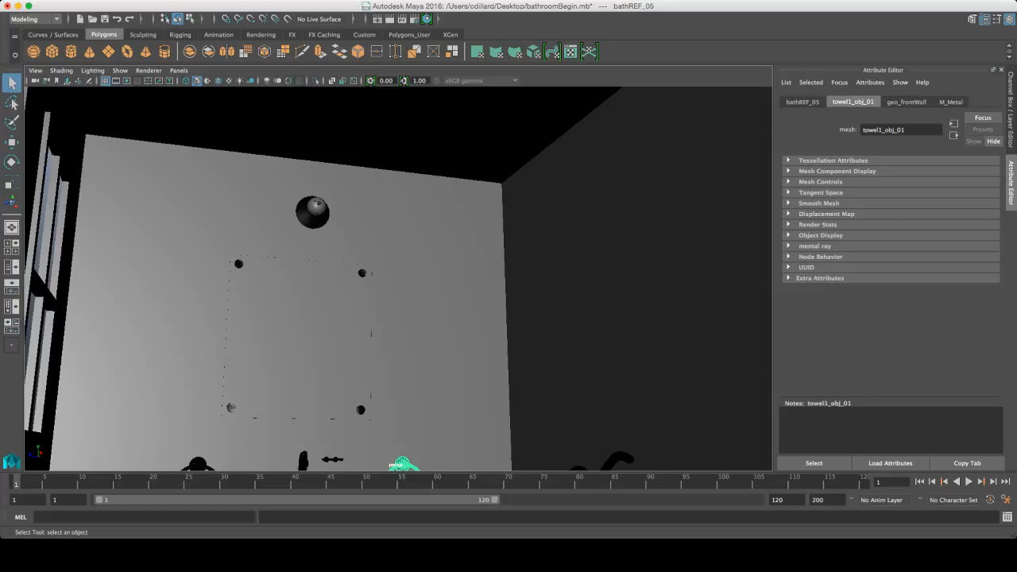
pyautogui.click(318, 204)
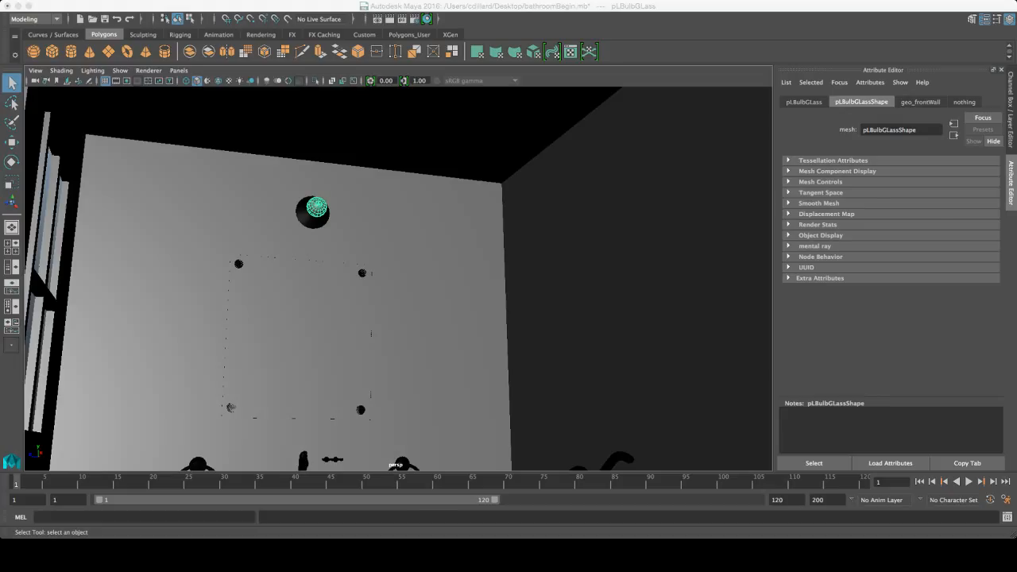
pyautogui.doubleClick(872, 129)
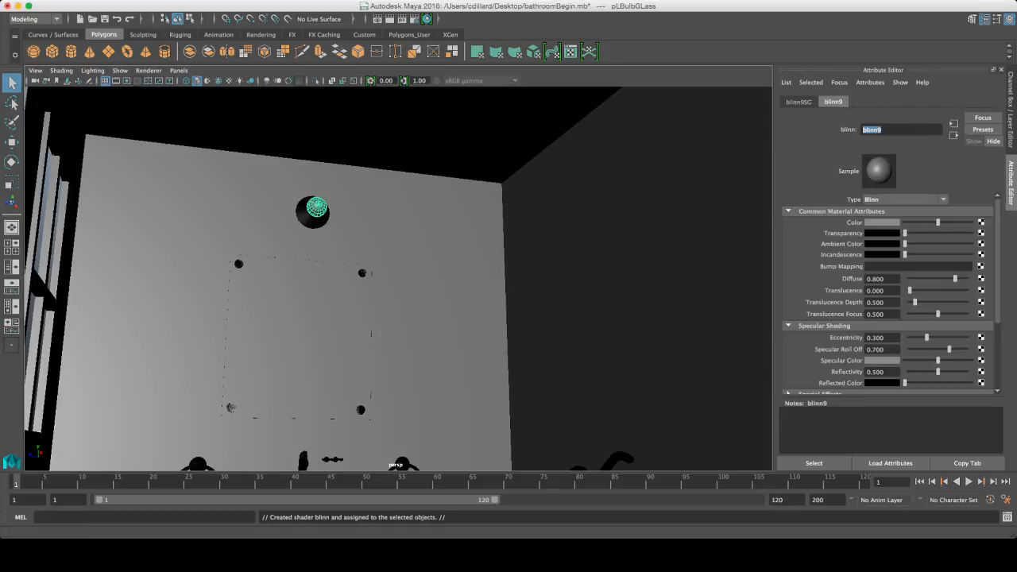
pyautogui.write('M_Bulb')
pyautogui.press('Return')
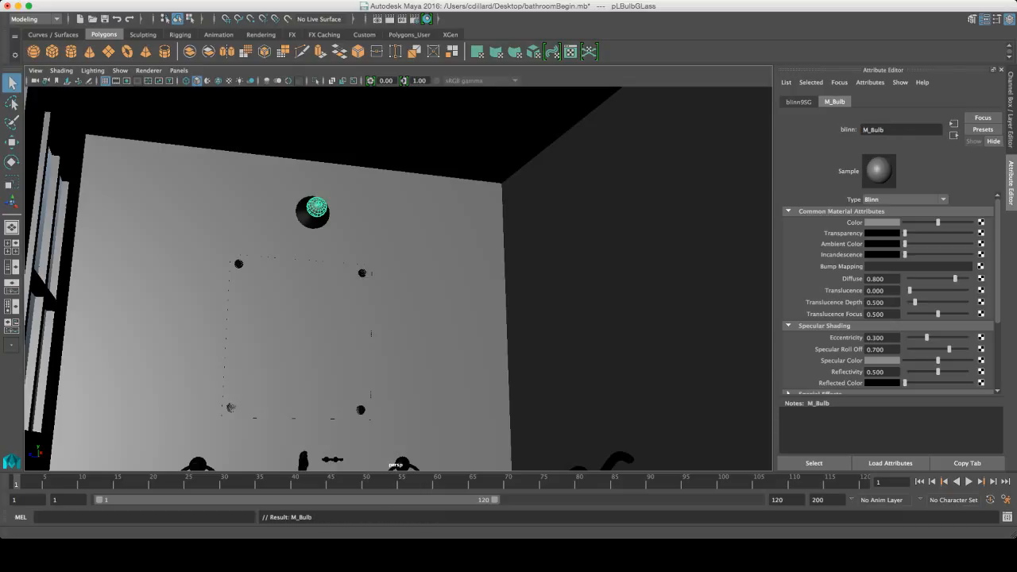
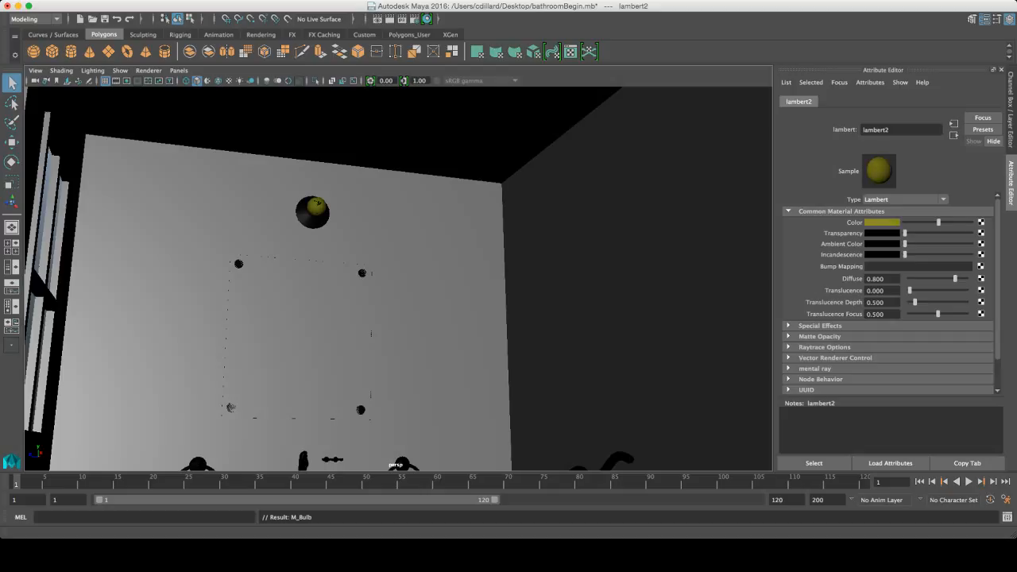
pyautogui.moveTo(939, 222); pyautogui.dragTo(961, 222)
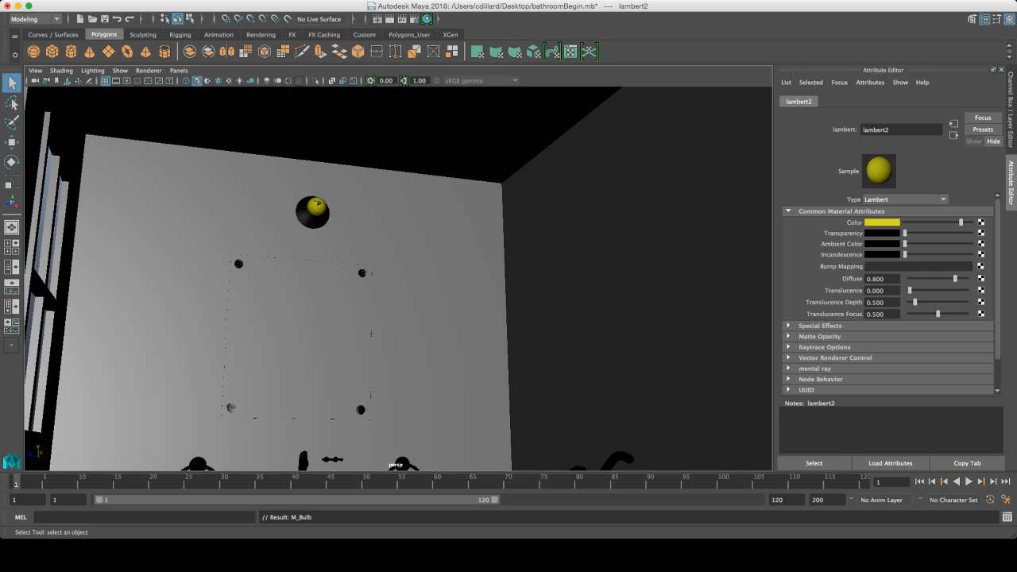
# Assign a new Phong material to the wall beside the bathtub, with a darker gray Color and a Reflectivity of about 0.019.
pyautogui.keyDown('alt'); pyautogui.moveTo(231, 407); pyautogui.dragTo(380, 235); pyautogui.keyUp('alt')
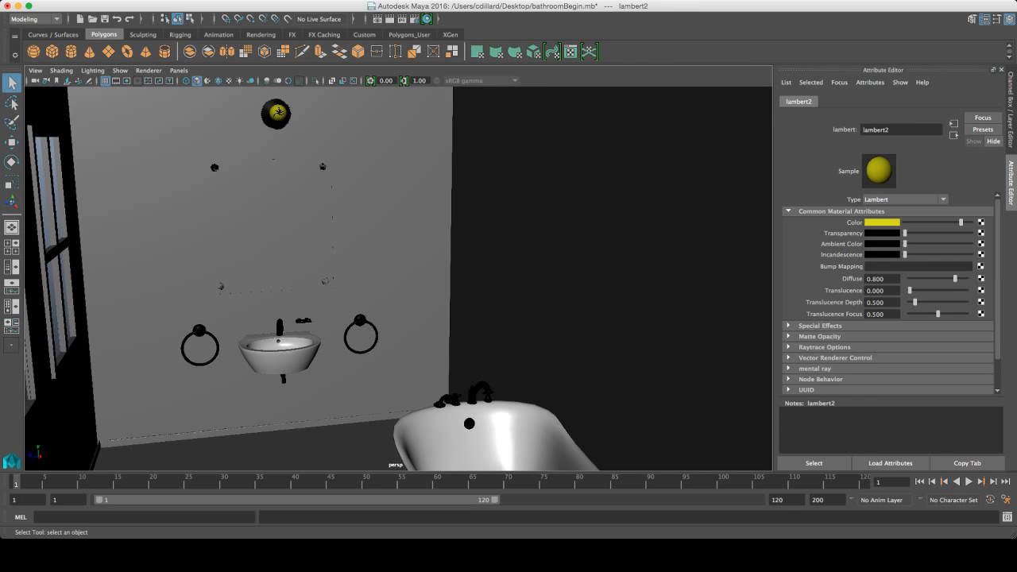
pyautogui.click(381, 234)
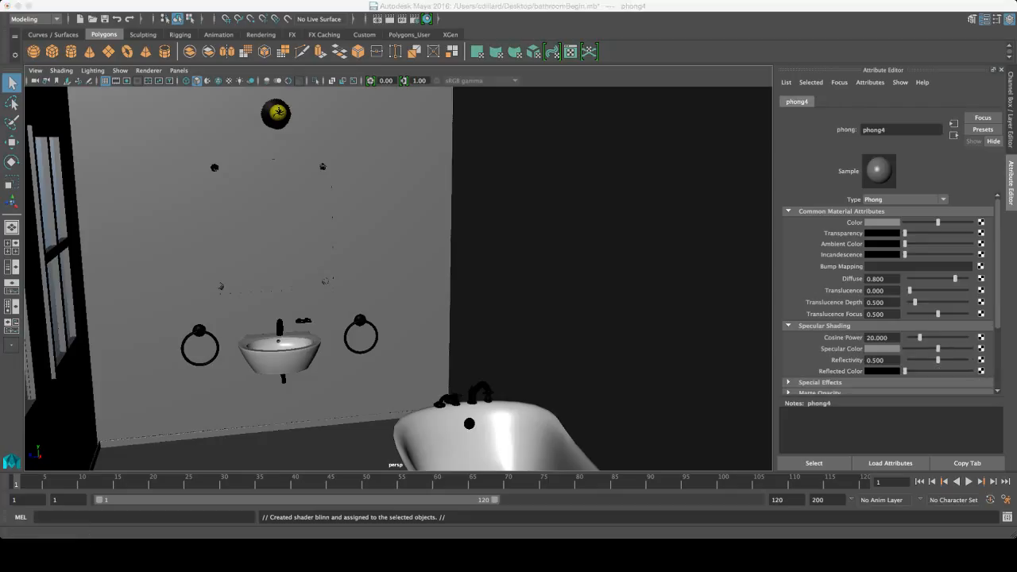
pyautogui.moveTo(937, 223); pyautogui.dragTo(908, 223)
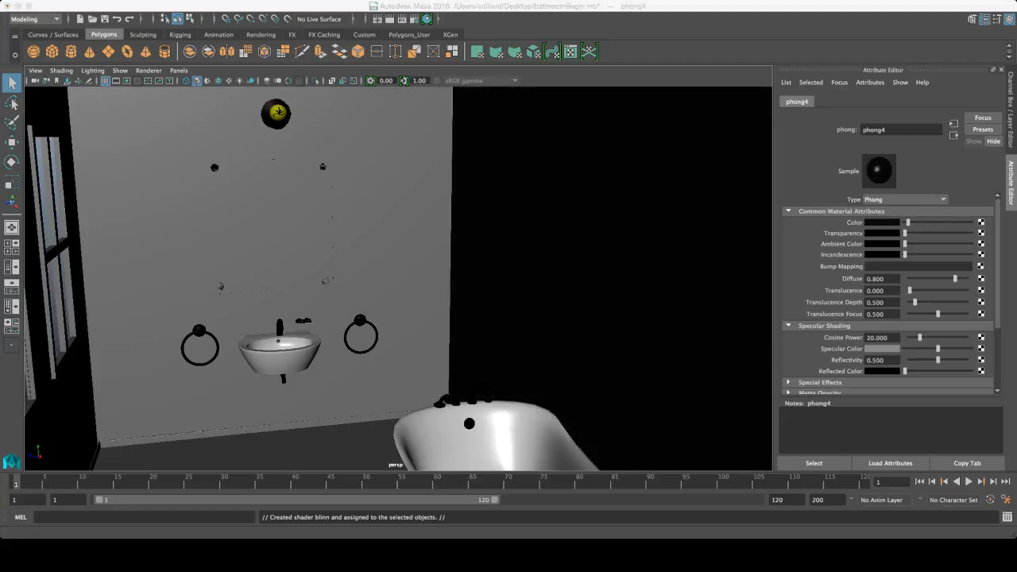
pyautogui.moveTo(909, 223); pyautogui.dragTo(930, 222)
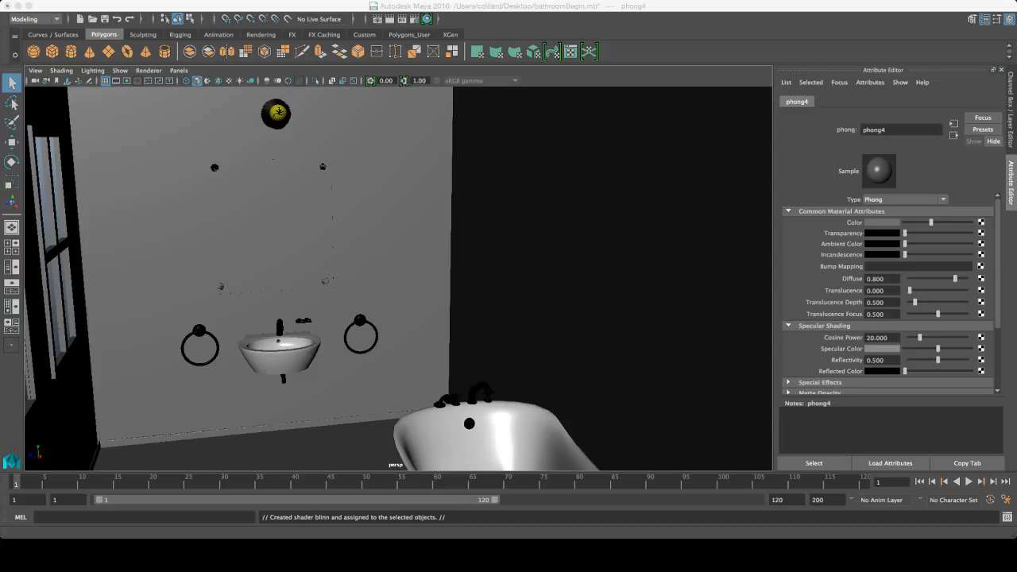
pyautogui.moveTo(937, 360); pyautogui.dragTo(910, 360)
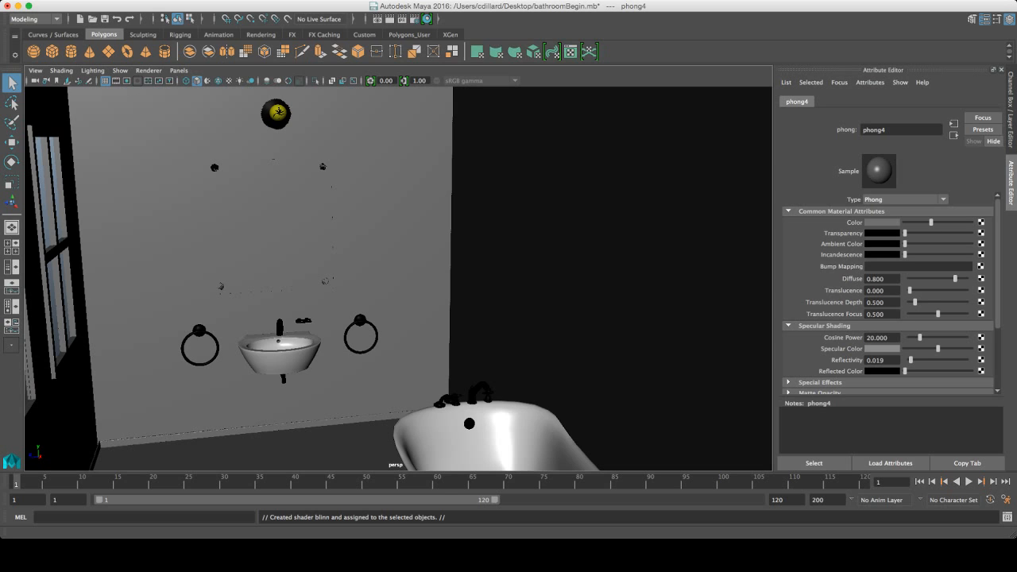
# Map the file texture WallTiles_D.jpg to the Color of the bathtub-side wall's Phong material and display textures in the viewport.
pyautogui.click(982, 222)
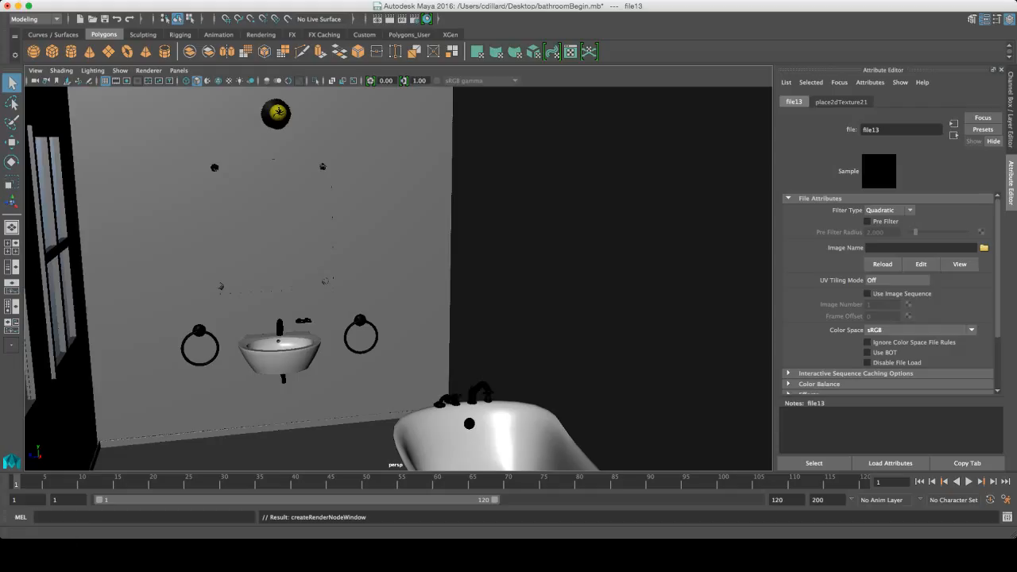
pyautogui.click(984, 247)
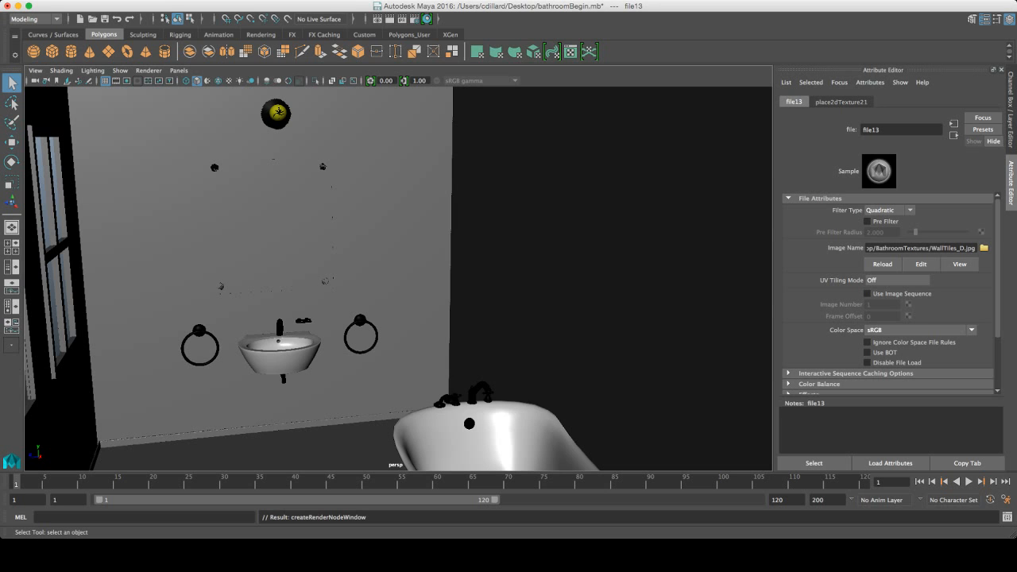
pyautogui.keyDown('alt'); pyautogui.moveTo(397, 278); pyautogui.dragTo(421, 298); pyautogui.keyUp('alt')
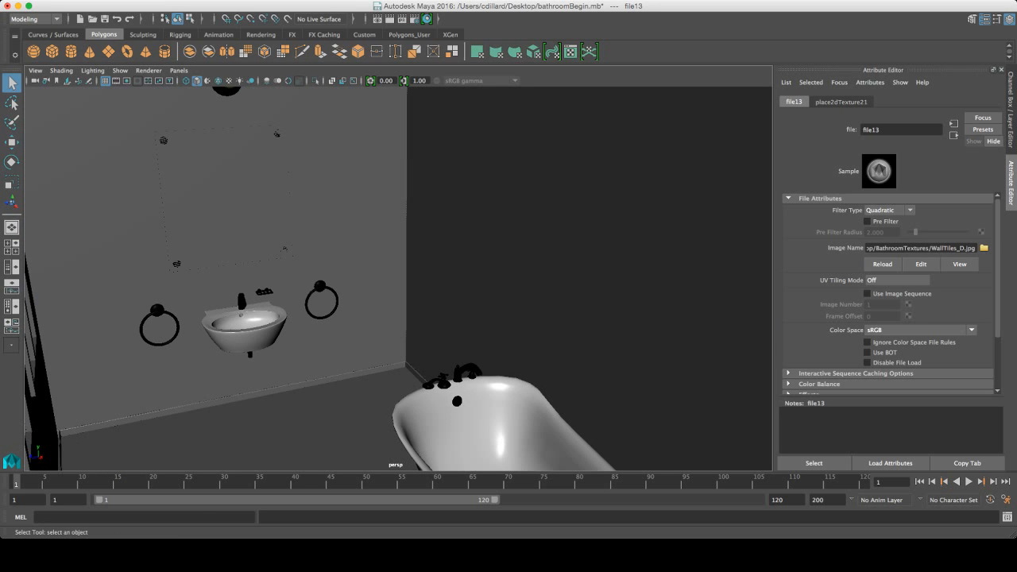
pyautogui.press('6')
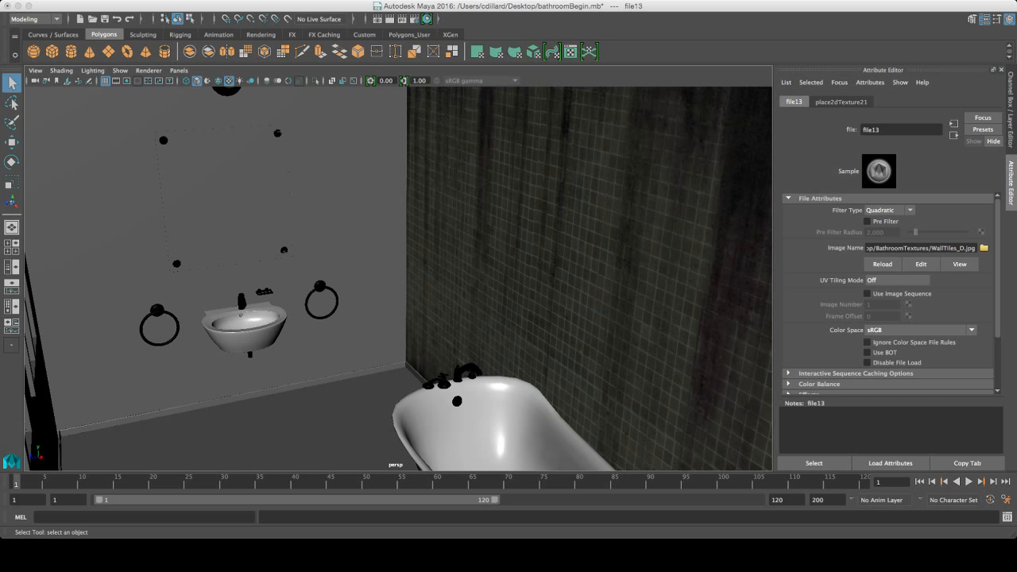
# Assign the tiled Phong material to the wall behind the sink and rename the material M_Walls.
pyautogui.moveTo(421, 298)
pyautogui.keyDown('alt'); pyautogui.mouseDown()
pyautogui.moveTo(334, 298)
pyautogui.moveTo(421, 286)
pyautogui.mouseUp(); pyautogui.keyUp('alt')
pyautogui.click(588, 278)
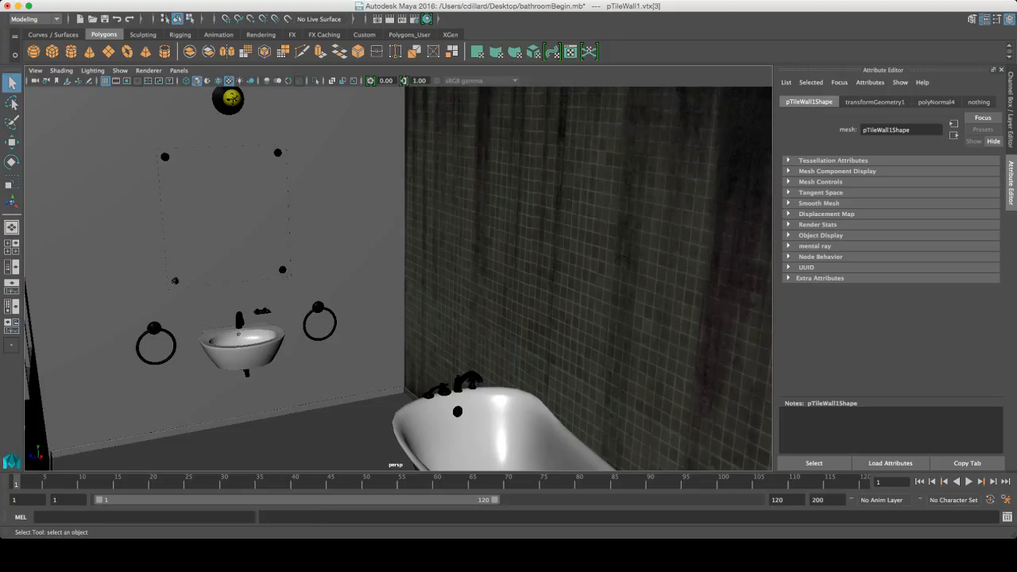
pyautogui.scroll(-10, 398, 278)
pyautogui.keyDown('alt'); pyautogui.moveTo(398, 278); pyautogui.dragTo(469, 271); pyautogui.keyUp('alt')
pyautogui.hotkey('alt', 'd')
pyautogui.click(290, 215)
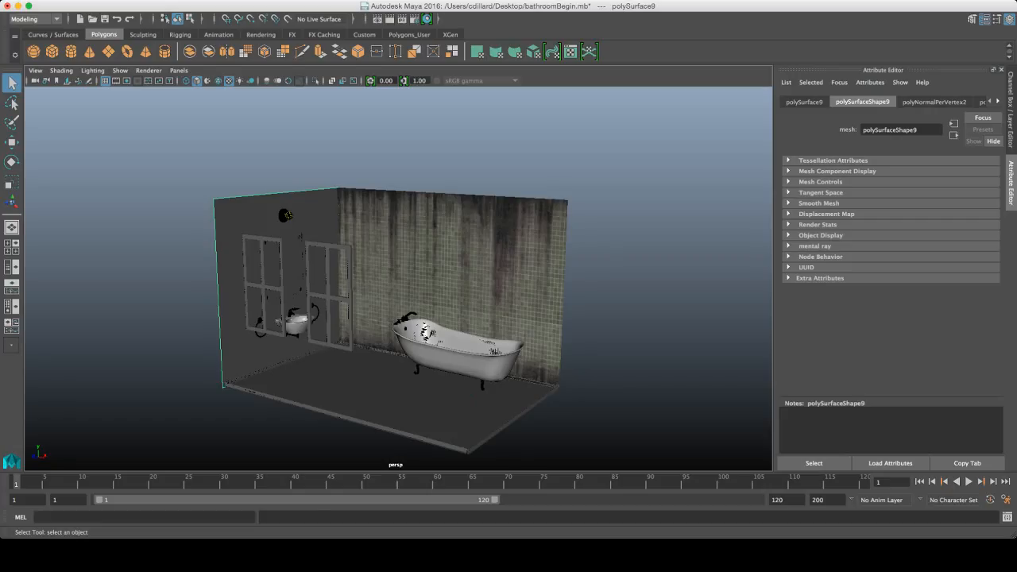
pyautogui.press('g')
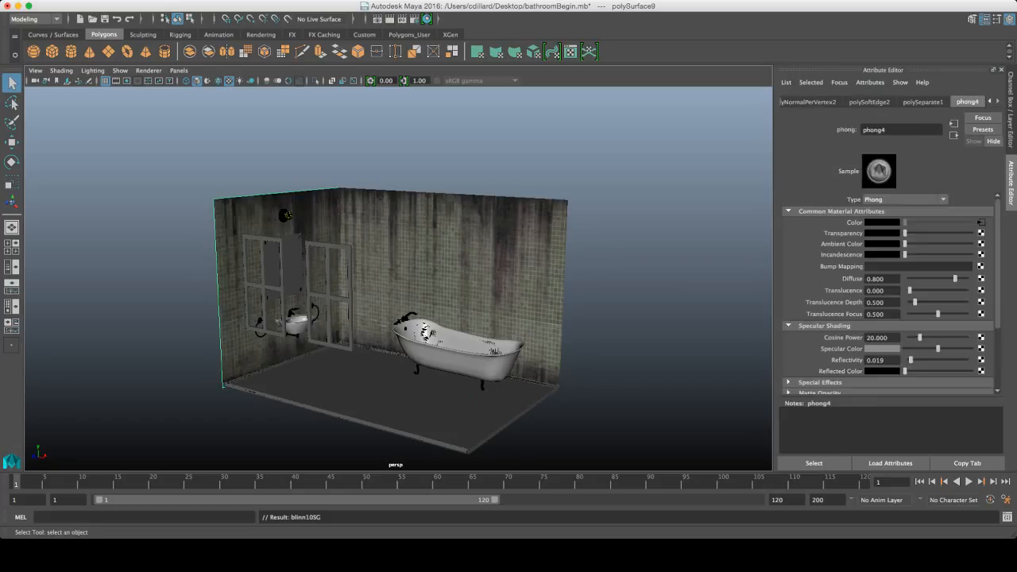
pyautogui.write('M_Walls')
pyautogui.press('Return')
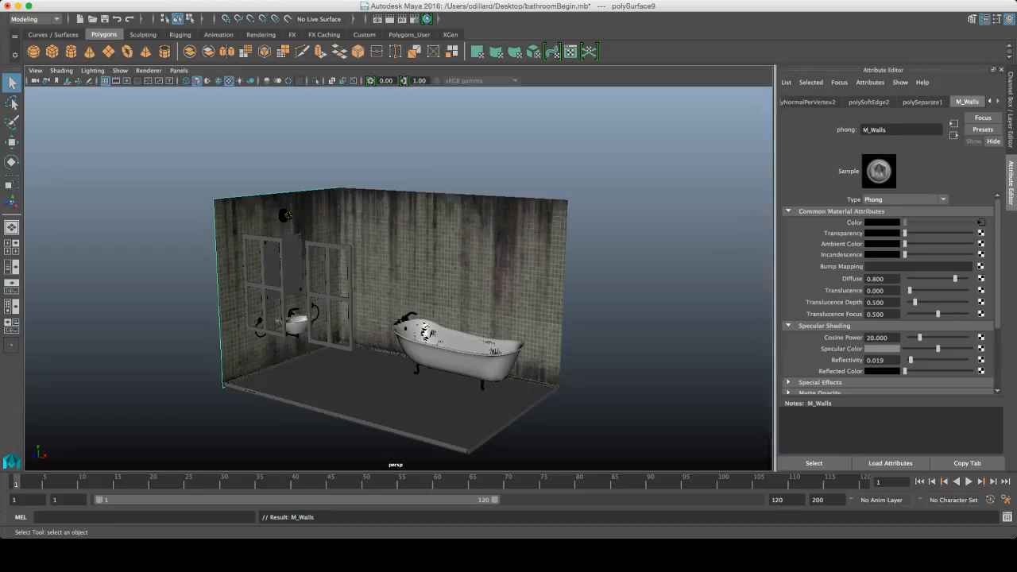
# Assign the M_Walls material to the window wall and to the wall opposite the mirror.
pyautogui.keyDown('alt'); pyautogui.moveTo(683, 354); pyautogui.dragTo(506, 358); pyautogui.keyUp('alt')
pyautogui.click(246, 278)
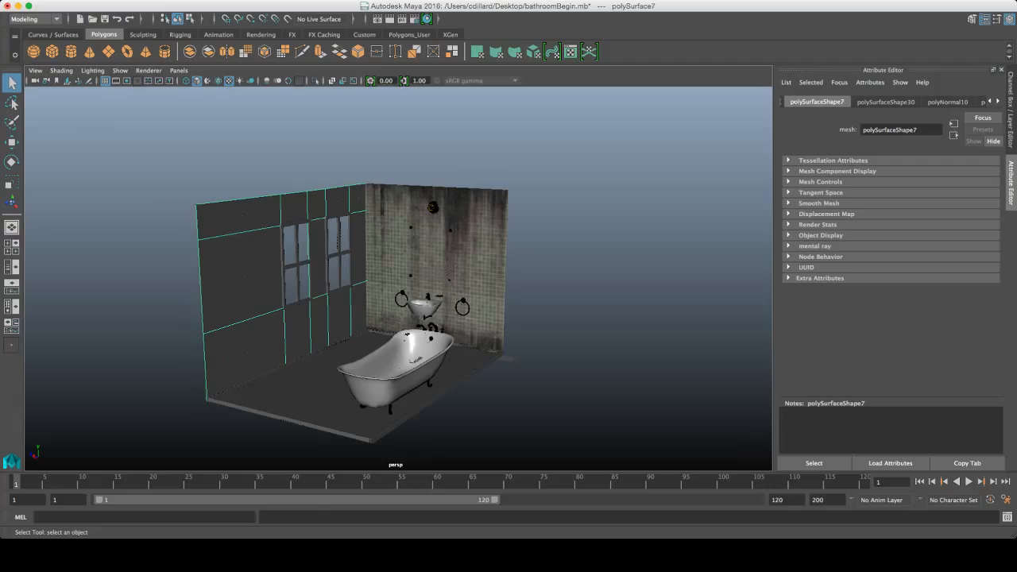
pyautogui.keyDown('alt'); pyautogui.moveTo(413, 318); pyautogui.dragTo(397, 321); pyautogui.keyUp('alt')
pyautogui.keyDown('alt'); pyautogui.moveTo(334, 334); pyautogui.dragTo(323, 331); pyautogui.keyUp('alt')
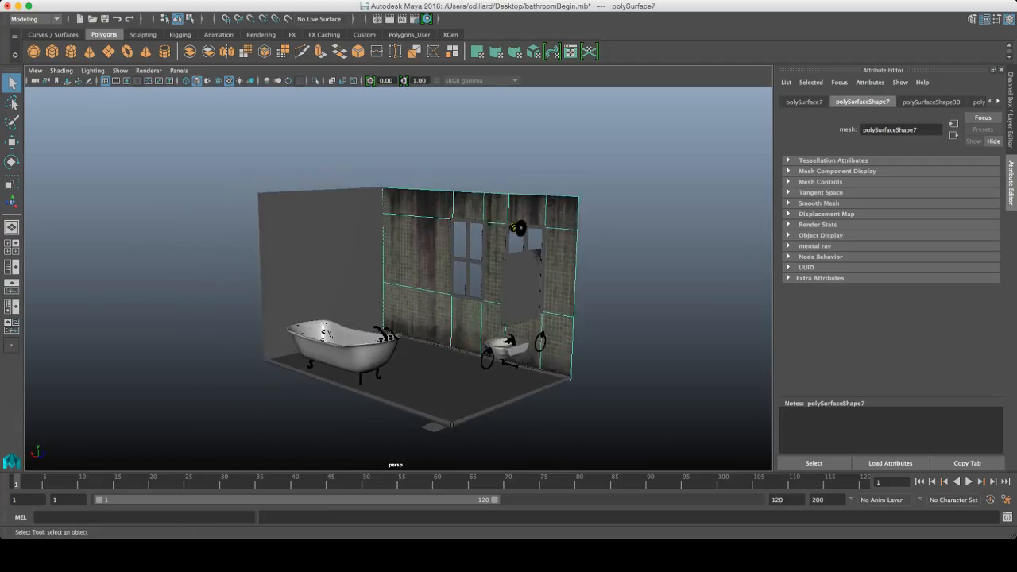
pyautogui.click(323, 330)
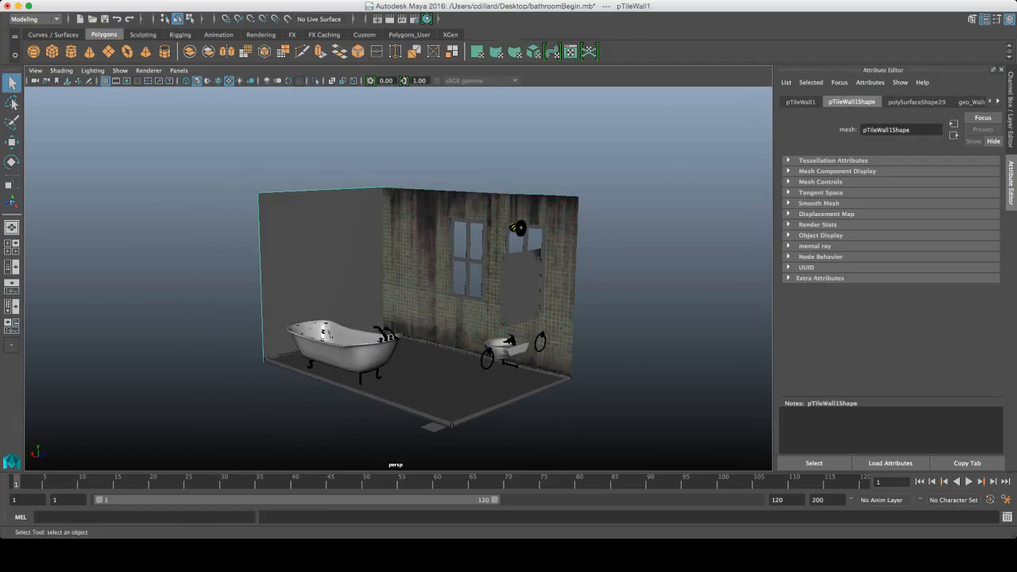
pyautogui.press('g')
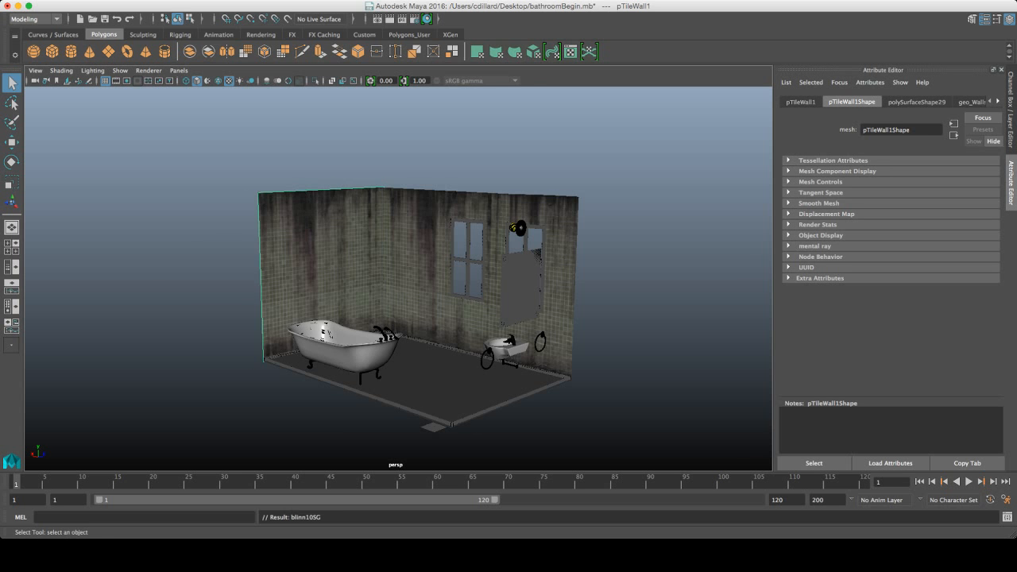
# Examine the tile texture on the walls around the sink, mirror and bathtub.
pyautogui.keyDown('alt'); pyautogui.moveTo(323, 330); pyautogui.dragTo(435, 342); pyautogui.keyUp('alt')
pyautogui.keyDown('alt'); pyautogui.moveTo(435, 342); pyautogui.dragTo(557, 323, button='right'); pyautogui.keyUp('alt')
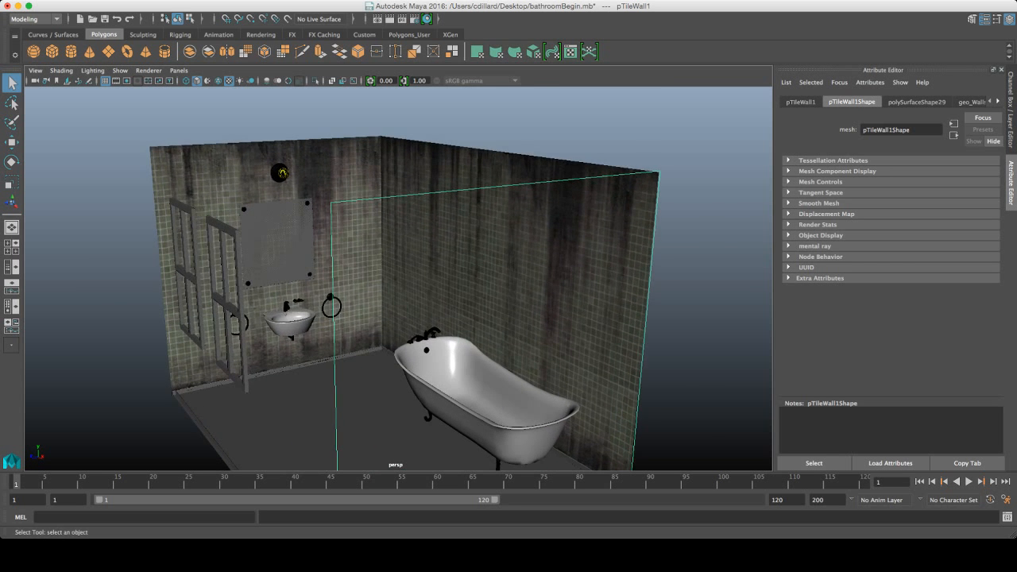
pyautogui.keyDown('alt'); pyautogui.moveTo(556, 323); pyautogui.dragTo(593, 301, button='middle'); pyautogui.keyUp('alt')
pyautogui.keyDown('alt'); pyautogui.moveTo(509, 299); pyautogui.dragTo(563, 344, button='middle'); pyautogui.keyUp('alt')
pyautogui.keyDown('alt'); pyautogui.moveTo(564, 344); pyautogui.dragTo(583, 338, button='right'); pyautogui.keyUp('alt')
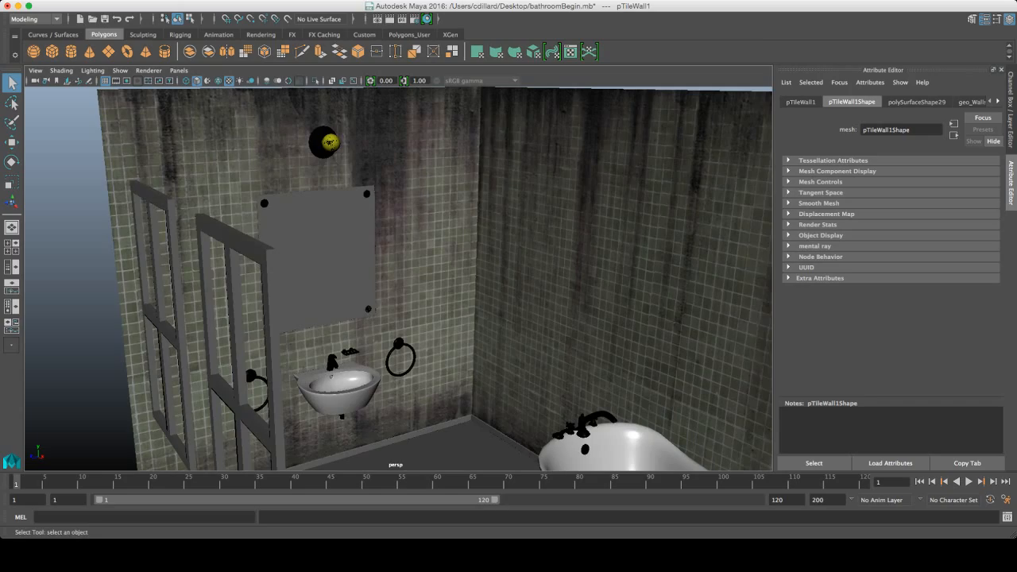
pyautogui.keyDown('alt'); pyautogui.moveTo(583, 338); pyautogui.dragTo(516, 303); pyautogui.keyUp('alt')
pyautogui.click(491, 333)
pyautogui.keyDown('alt'); pyautogui.moveTo(516, 304); pyautogui.dragTo(490, 228, button='middle'); pyautogui.keyUp('alt')
# Map the file texture WallTiles_B.jpg to the Bump Mapping of the M_Walls material.
pyautogui.click(495, 251)
pyautogui.keyDown('alt'); pyautogui.moveTo(495, 251); pyautogui.dragTo(439, 197); pyautogui.keyUp('alt')
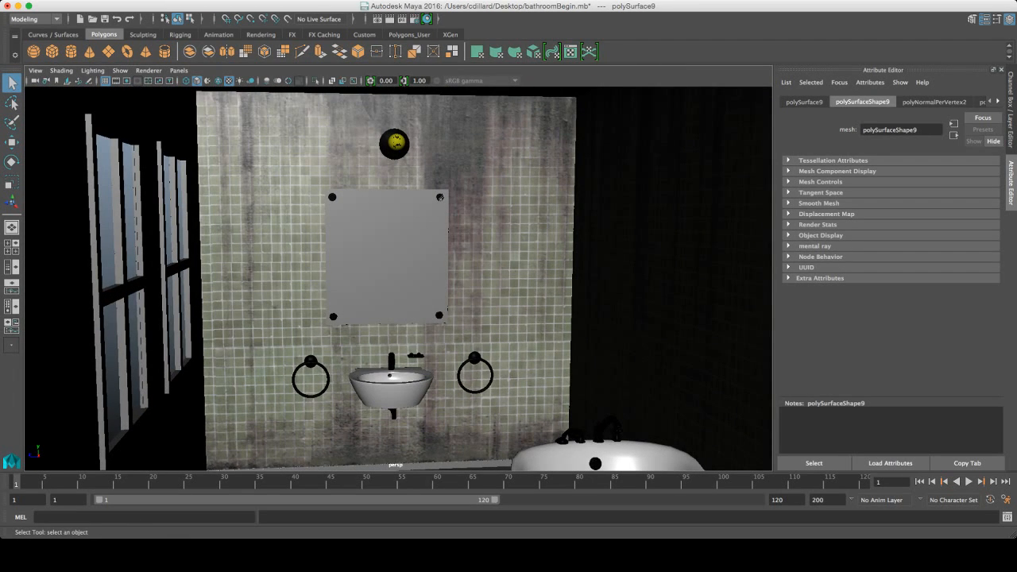
pyautogui.click(998, 101)
pyautogui.click(997, 101)
pyautogui.click(998, 101)
pyautogui.click(967, 101)
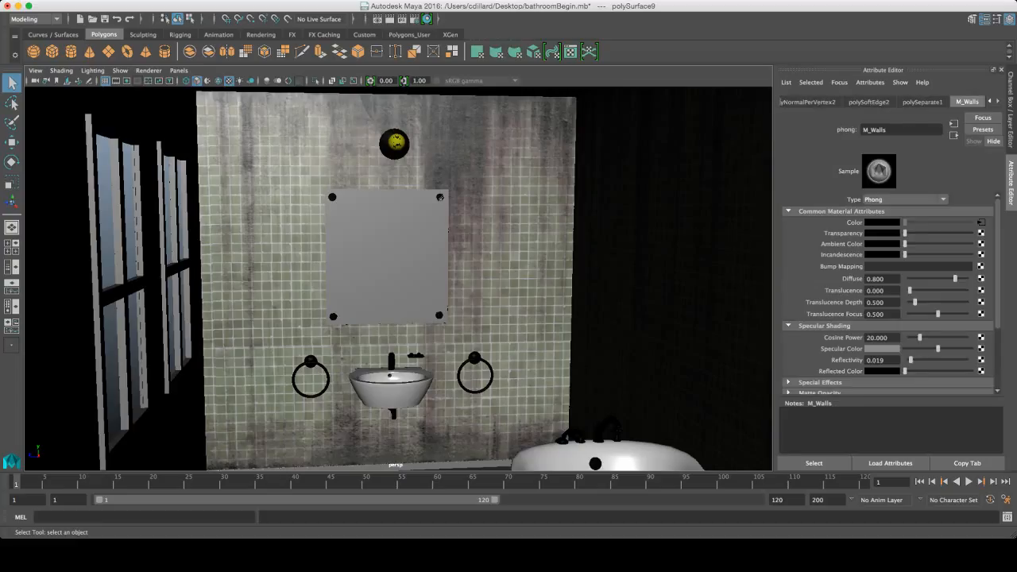
pyautogui.click(982, 266)
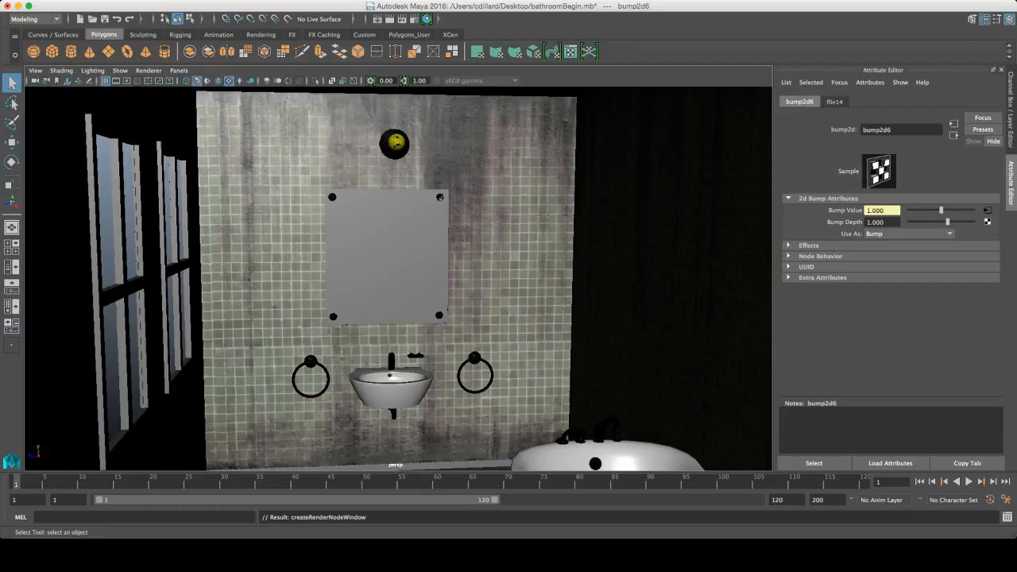
pyautogui.click(834, 102)
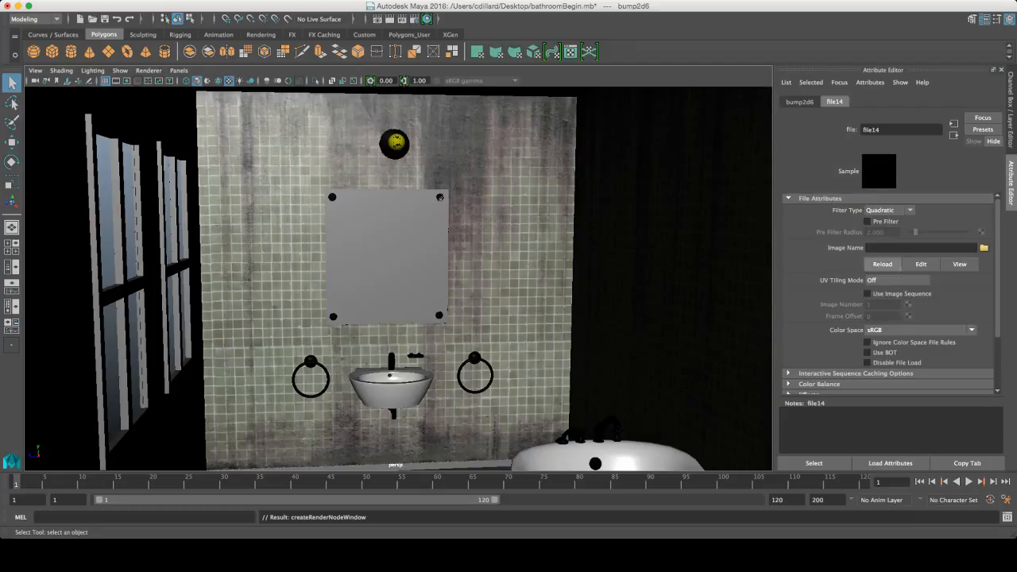
pyautogui.click(984, 248)
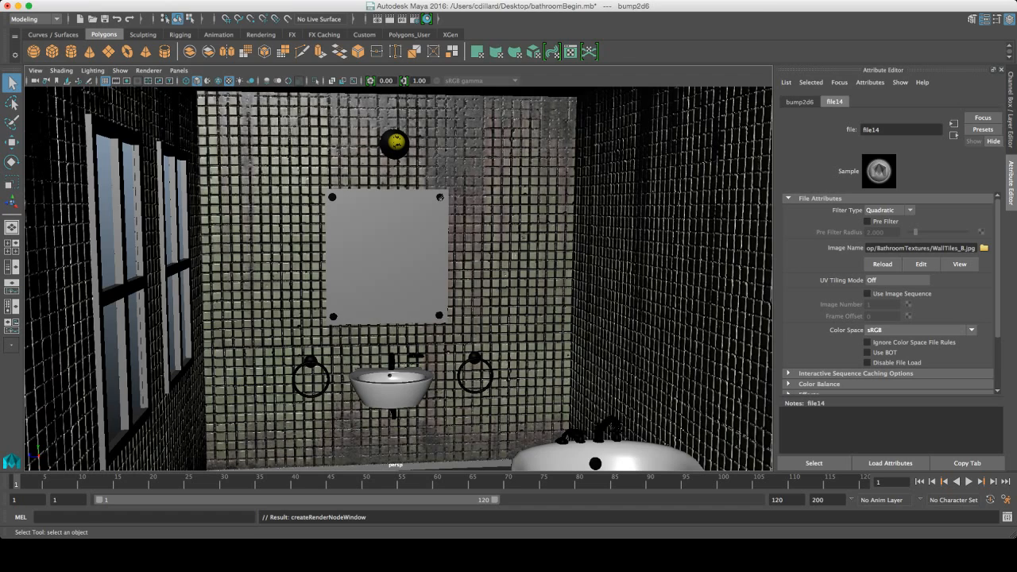
# Set the Bump Depth of the wall tile bump to 0.025.
pyautogui.moveTo(440, 198)
pyautogui.keyDown('alt'); pyautogui.mouseDown()
pyautogui.moveTo(516, 205)
pyautogui.moveTo(440, 215)
pyautogui.mouseUp(); pyautogui.keyUp('alt')
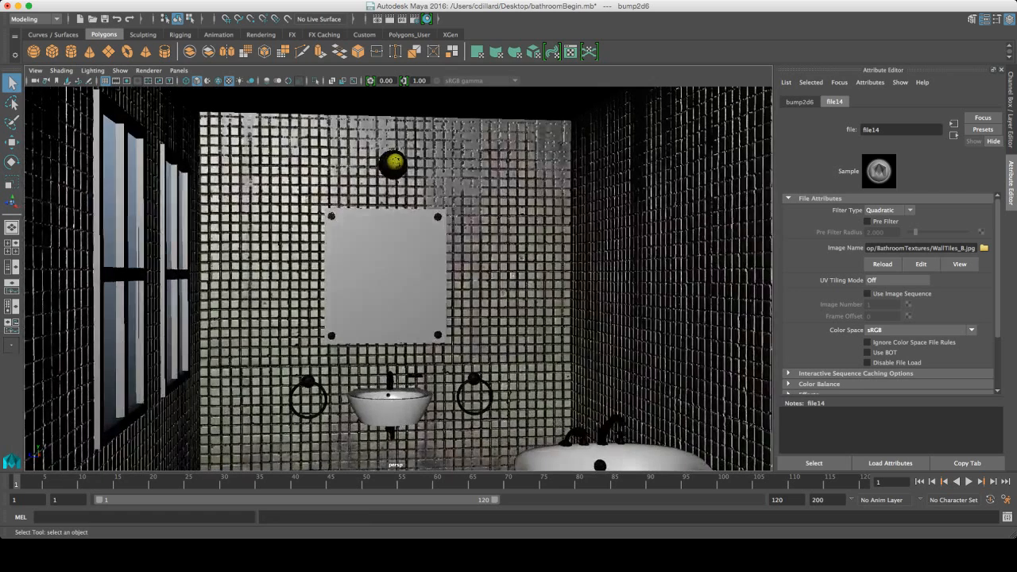
pyautogui.click(800, 101)
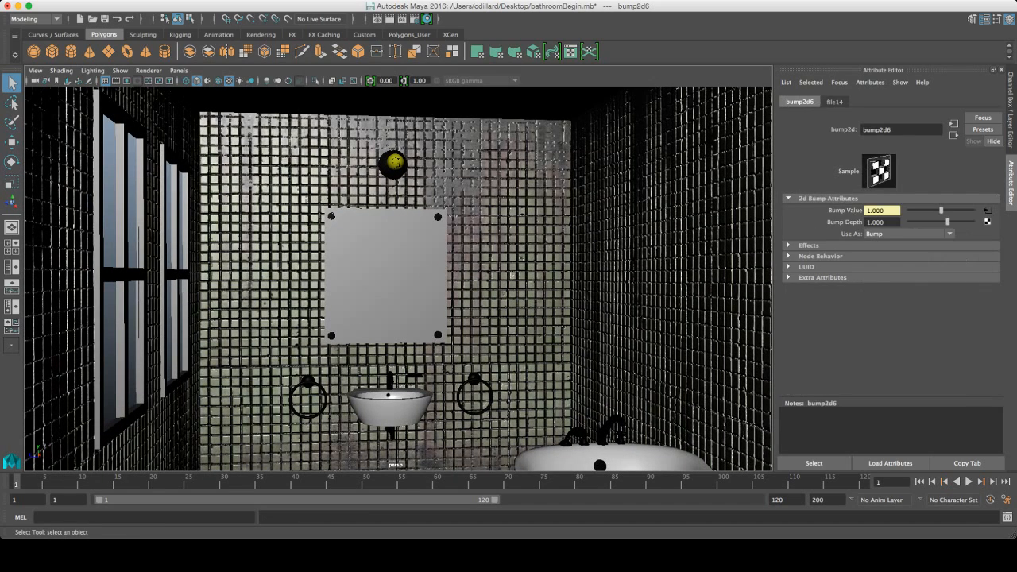
pyautogui.moveTo(948, 222); pyautogui.dragTo(942, 222)
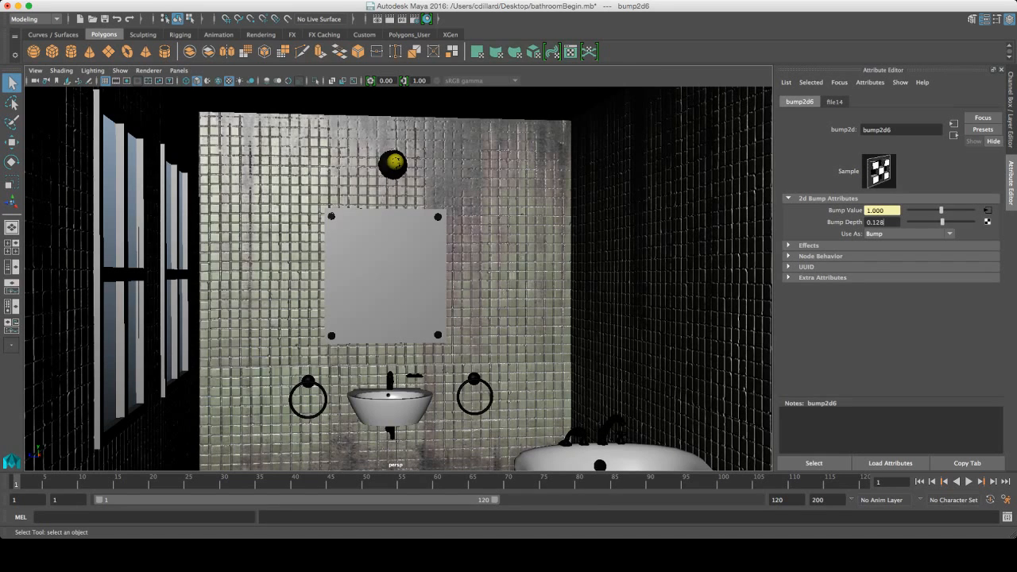
pyautogui.doubleClick(882, 222)
pyautogui.write('.025')
pyautogui.press('Return')
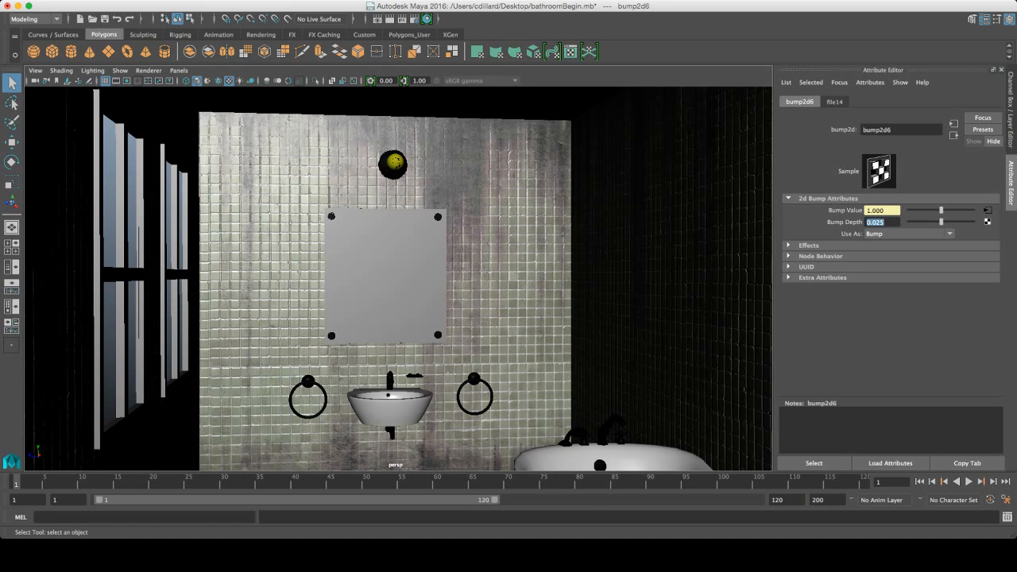
# Map the file texture WallTiles_S.jpg to the Specular Color of the M_Walls material and return to the material's attributes.
pyautogui.keyDown('alt'); pyautogui.moveTo(398, 278); pyautogui.dragTo(445, 302); pyautogui.keyUp('alt')
pyautogui.keyDown('alt'); pyautogui.moveTo(445, 302); pyautogui.dragTo(477, 302, button='right'); pyautogui.keyUp('alt')
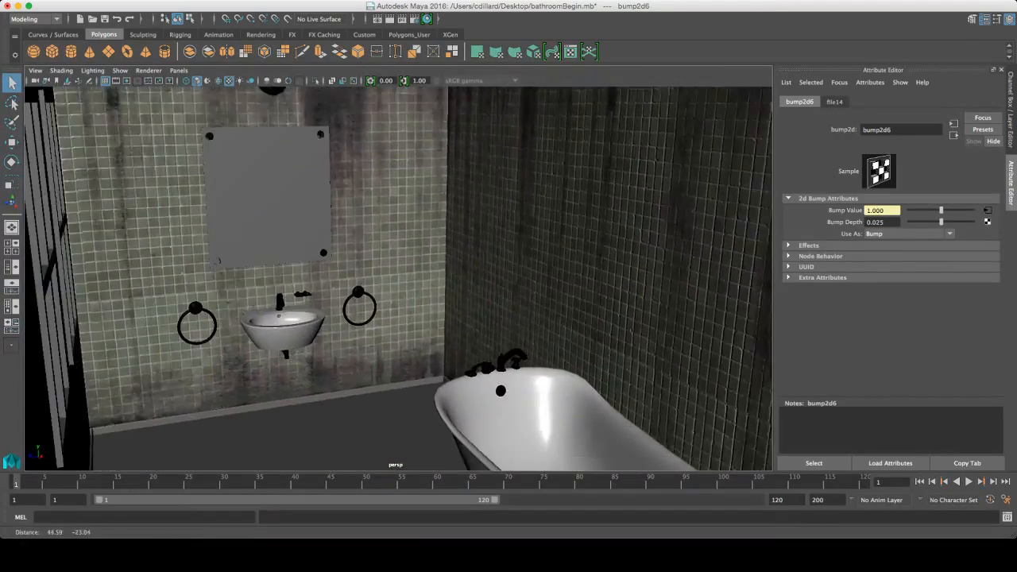
pyautogui.keyDown('alt'); pyautogui.moveTo(477, 302); pyautogui.dragTo(509, 302); pyautogui.keyUp('alt')
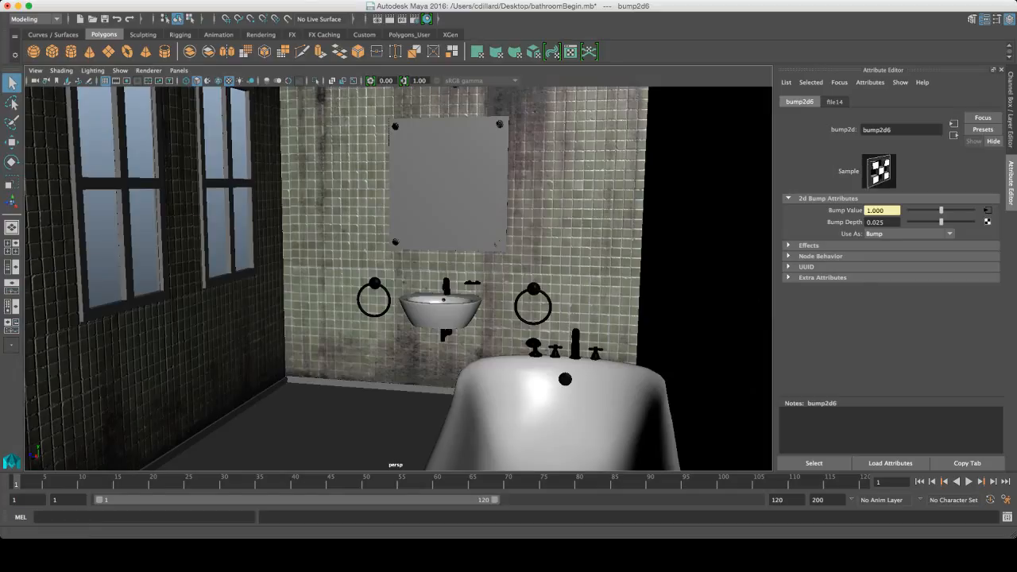
pyautogui.click(954, 124)
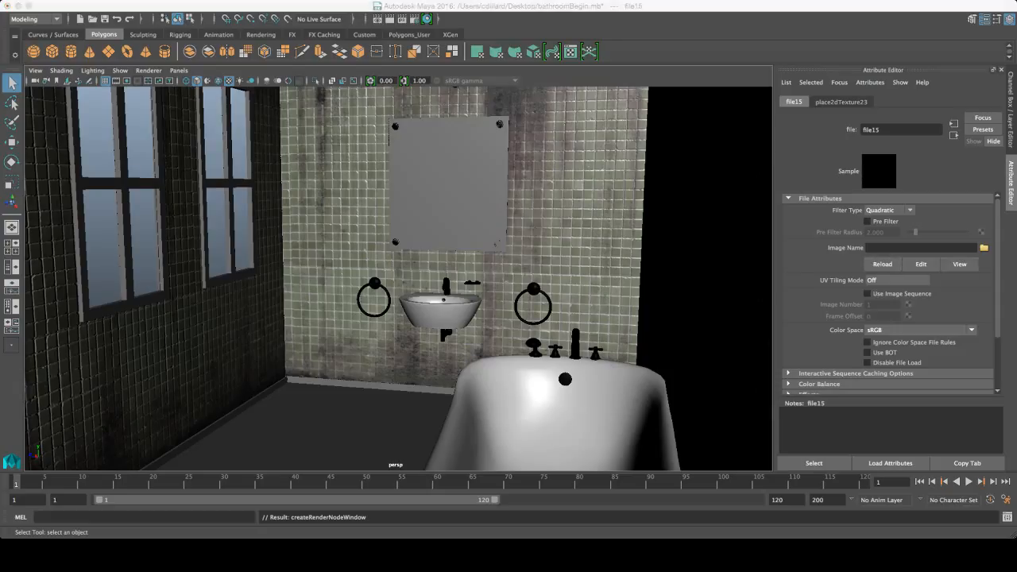
pyautogui.press('Return')
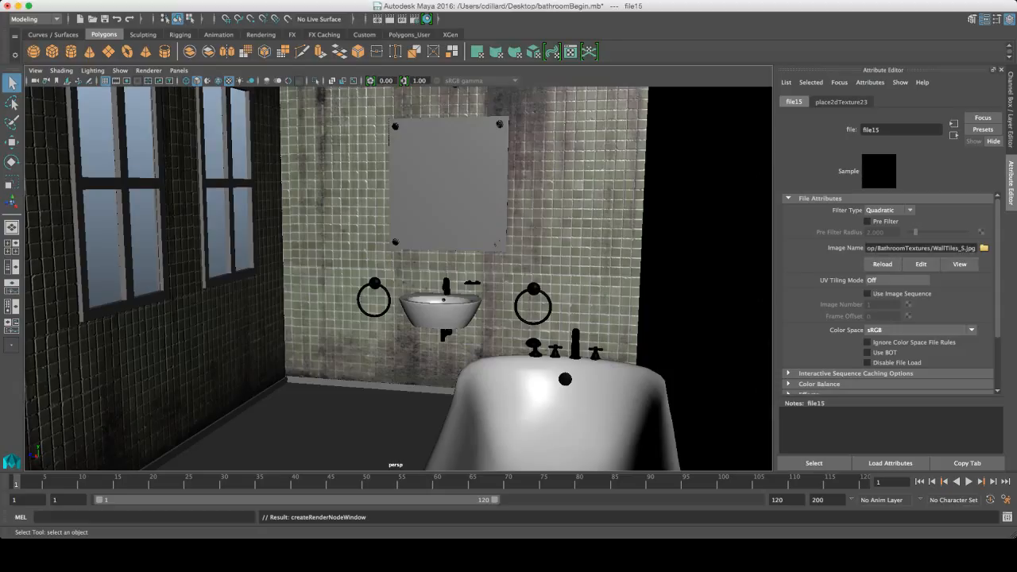
pyautogui.moveTo(357, 279)
pyautogui.keyDown('alt'); pyautogui.mouseDown()
pyautogui.moveTo(516, 280)
pyautogui.moveTo(365, 278)
pyautogui.mouseUp(); pyautogui.keyUp('alt')
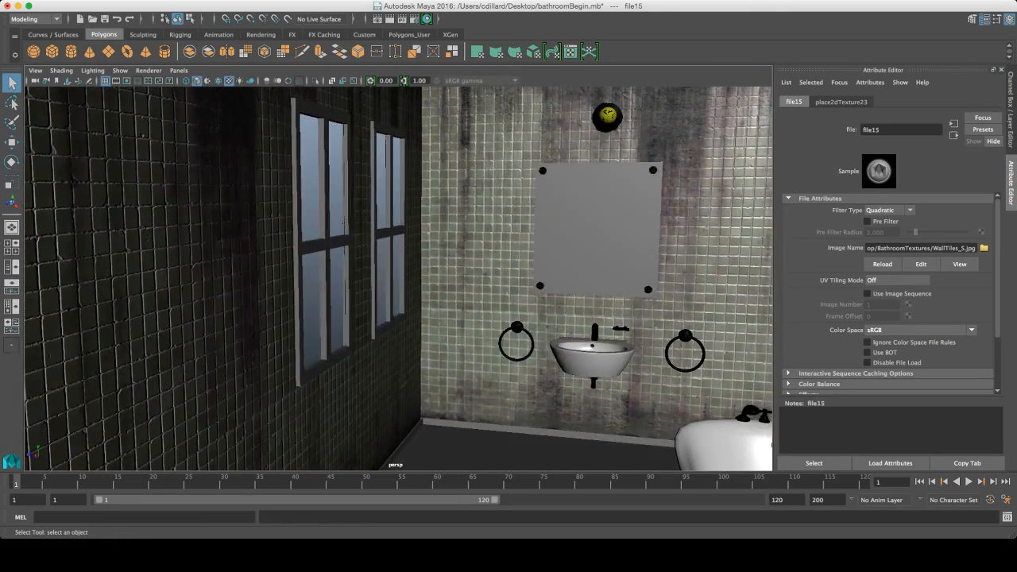
pyautogui.click(953, 135)
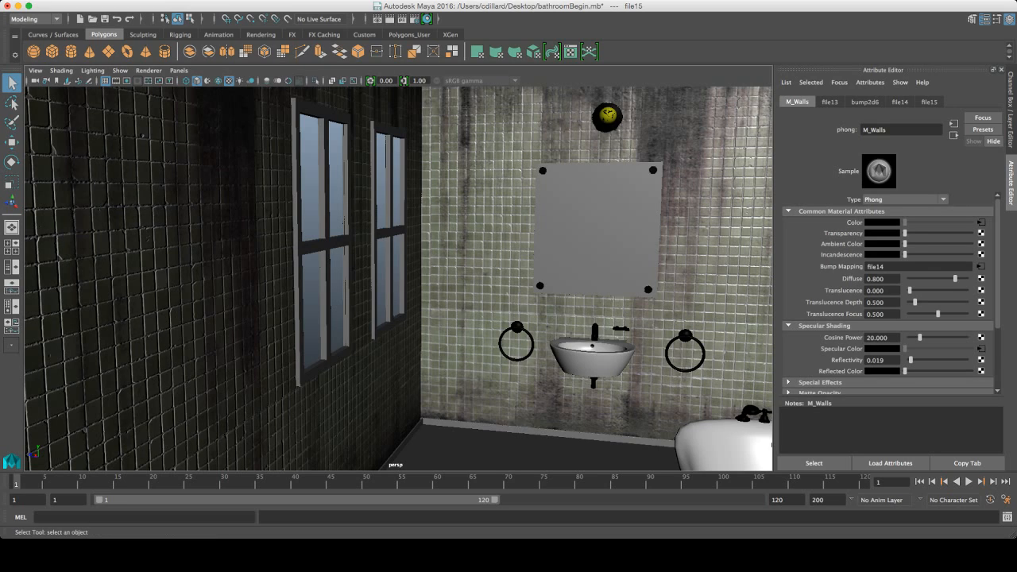
# Assign a new Lambert material to the bathroom floor.
pyautogui.keyDown('alt'); pyautogui.moveTo(344, 222); pyautogui.dragTo(302, 302); pyautogui.keyUp('alt')
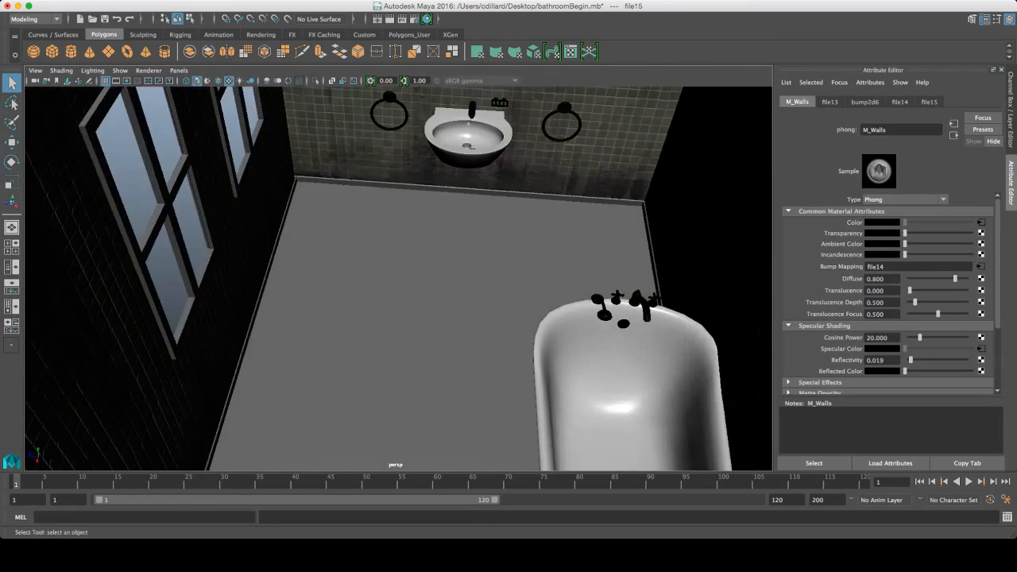
pyautogui.keyDown('alt'); pyautogui.moveTo(398, 278); pyautogui.dragTo(326, 278, button='right'); pyautogui.keyUp('alt')
pyautogui.keyDown('alt'); pyautogui.moveTo(397, 302); pyautogui.dragTo(397, 279); pyautogui.keyUp('alt')
pyautogui.keyDown('alt'); pyautogui.moveTo(397, 302); pyautogui.dragTo(405, 242, button='middle'); pyautogui.keyUp('alt')
pyautogui.keyDown('alt'); pyautogui.moveTo(358, 279); pyautogui.dragTo(429, 278, button='right'); pyautogui.keyUp('alt')
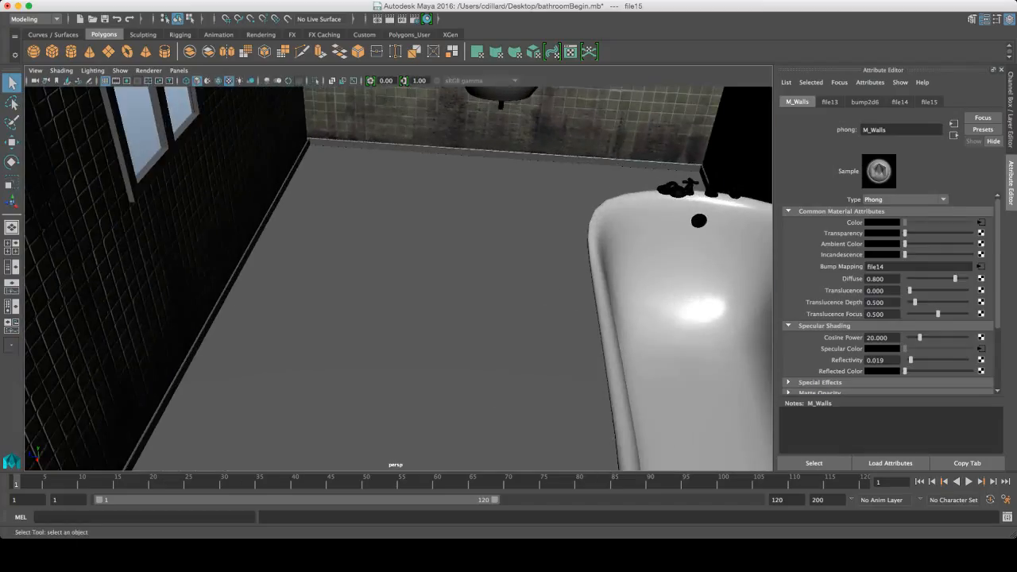
pyautogui.click(397, 302)
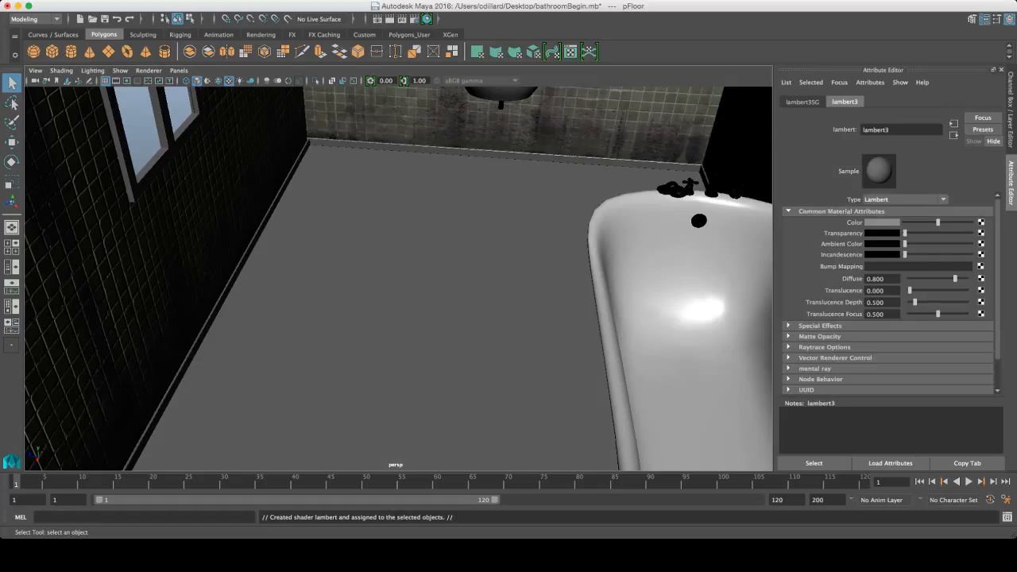
# Map the file texture Floor_D.jpg to the Color of the floor's Lambert material.
pyautogui.click(982, 223)
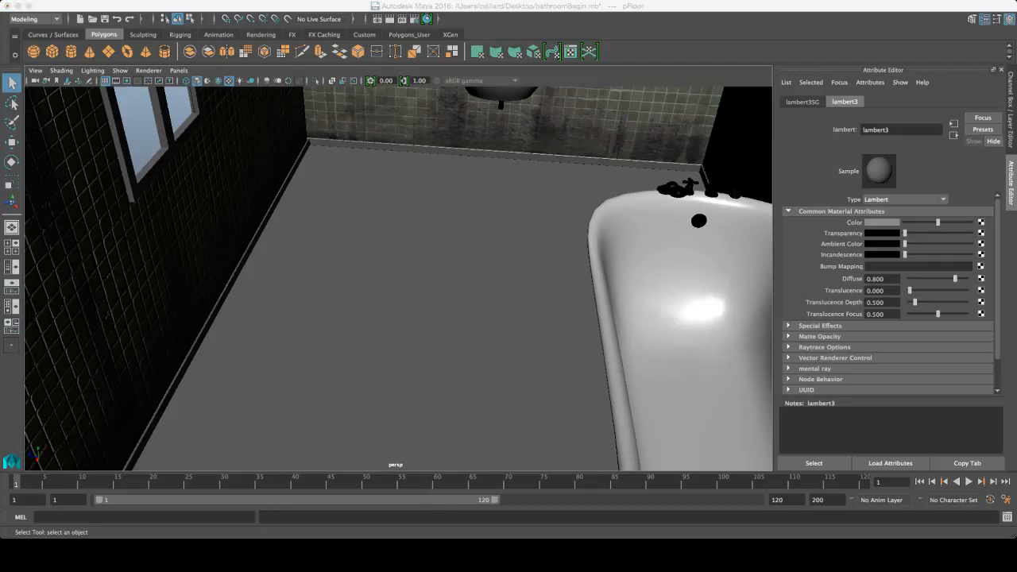
pyautogui.click(984, 247)
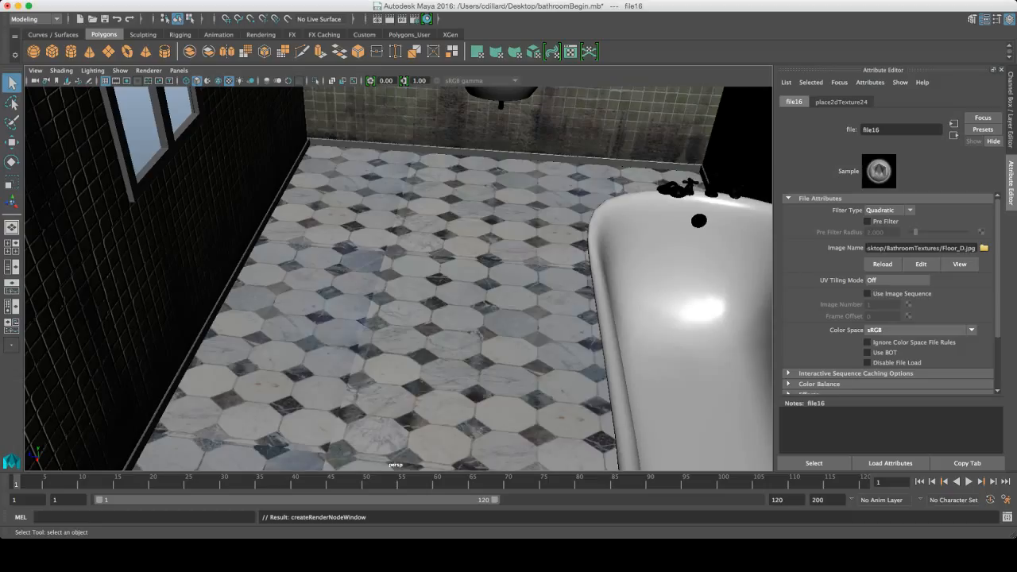
pyautogui.keyDown('alt'); pyautogui.moveTo(381, 373); pyautogui.dragTo(306, 401); pyautogui.keyUp('alt')
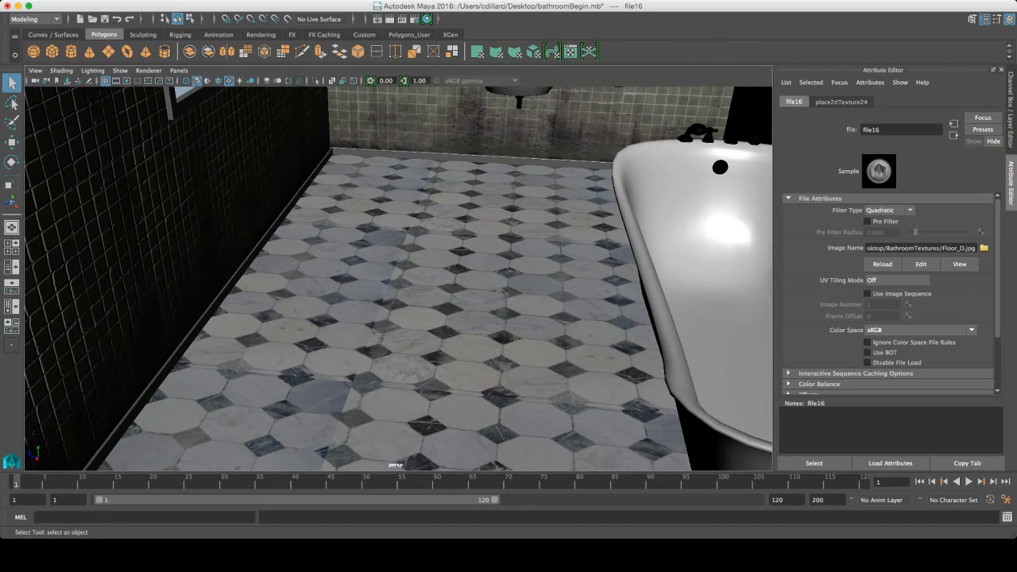
# Map the file texture Floor_B.jpg to the Bump Mapping of the floor's Lambert material.
pyautogui.click(953, 135)
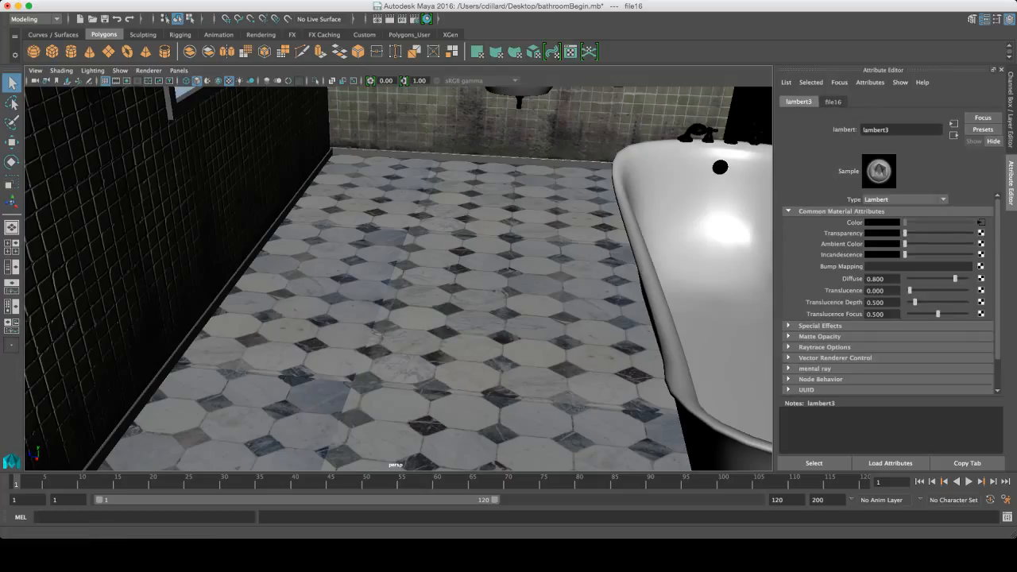
pyautogui.click(982, 266)
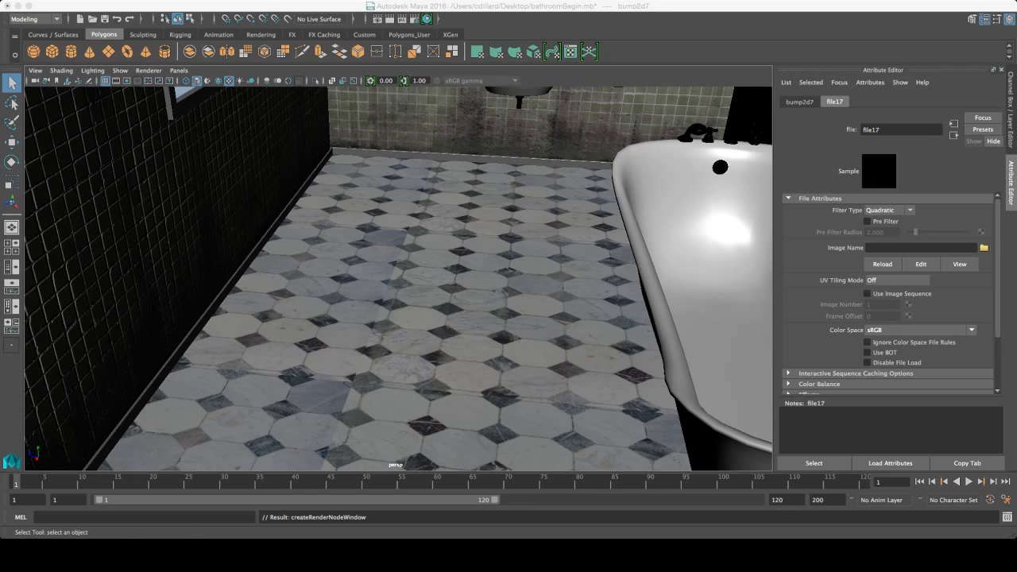
pyautogui.keyDown('alt'); pyautogui.moveTo(397, 278); pyautogui.dragTo(302, 271); pyautogui.keyUp('alt')
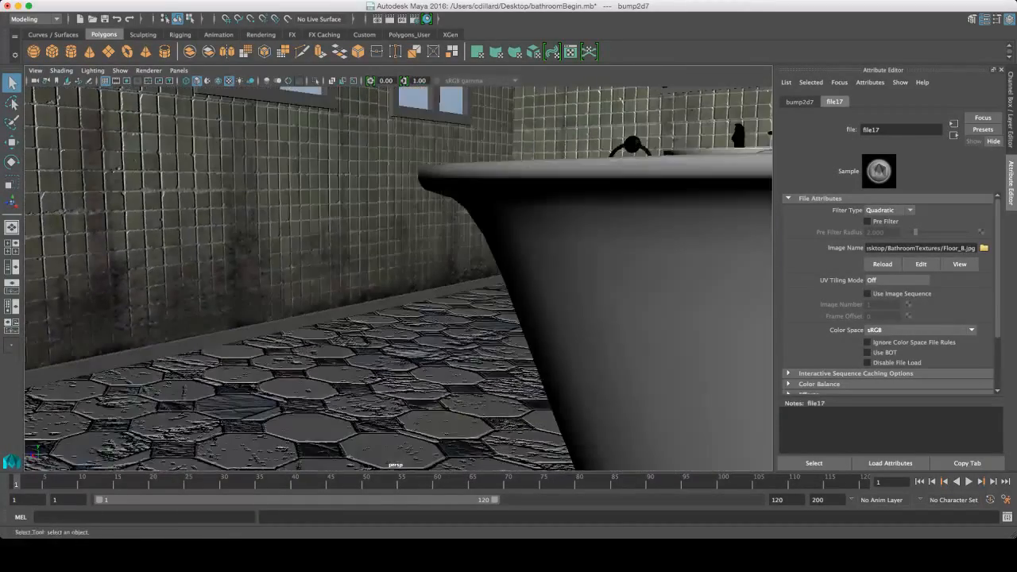
pyautogui.keyDown('alt'); pyautogui.moveTo(333, 278); pyautogui.dragTo(445, 334, button='middle'); pyautogui.keyUp('alt')
pyautogui.keyDown('alt'); pyautogui.moveTo(397, 302); pyautogui.dragTo(342, 302); pyautogui.keyUp('alt')
pyautogui.keyDown('alt'); pyautogui.moveTo(358, 302); pyautogui.dragTo(414, 318, button='middle'); pyautogui.keyUp('alt')
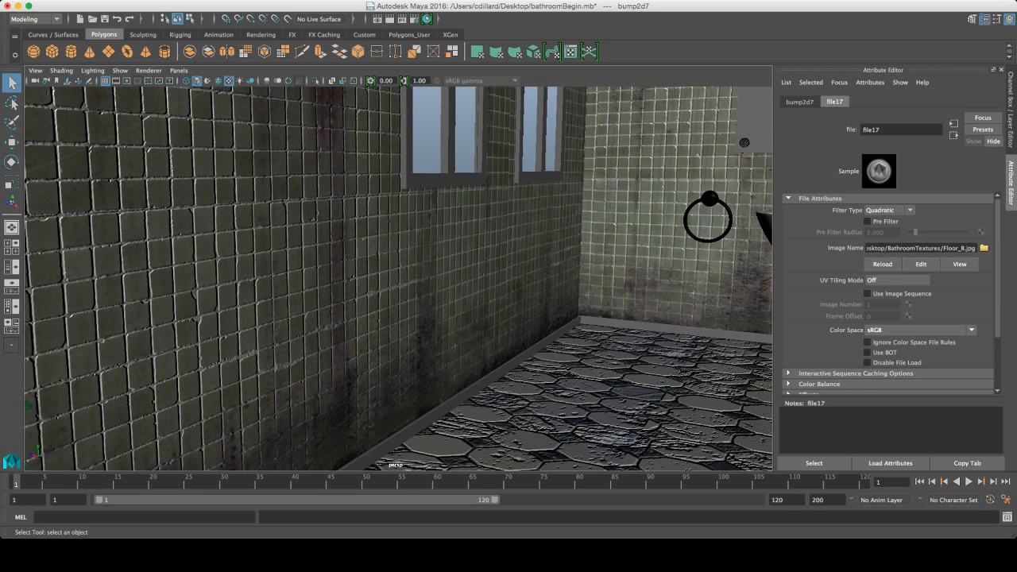
pyautogui.keyDown('alt'); pyautogui.moveTo(445, 302); pyautogui.dragTo(396, 302); pyautogui.keyUp('alt')
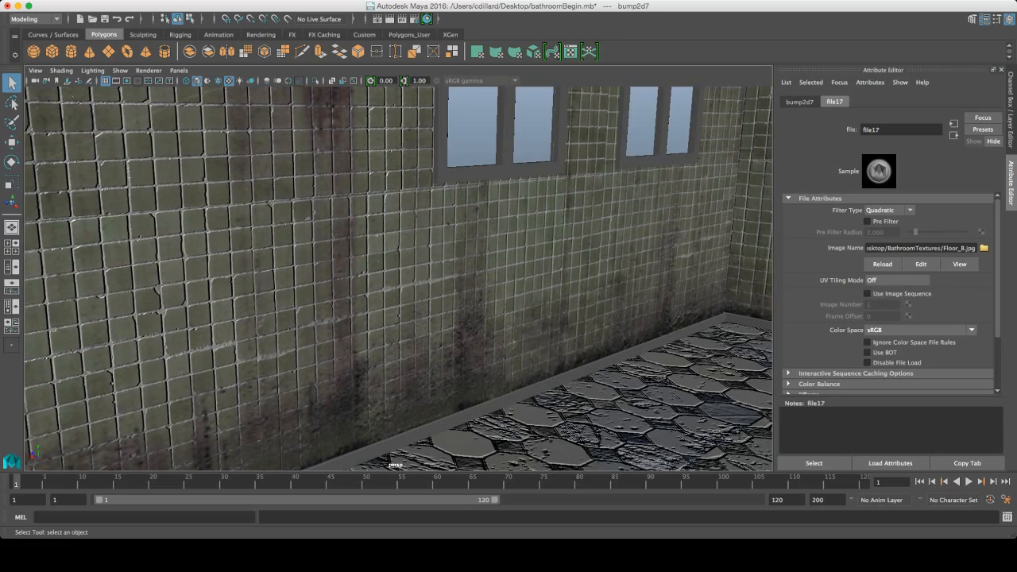
# Lower the bump depth of the floor's bump2d7 node to about 0.21.
pyautogui.keyDown('alt'); pyautogui.moveTo(398, 302); pyautogui.dragTo(489, 322); pyautogui.keyUp('alt')
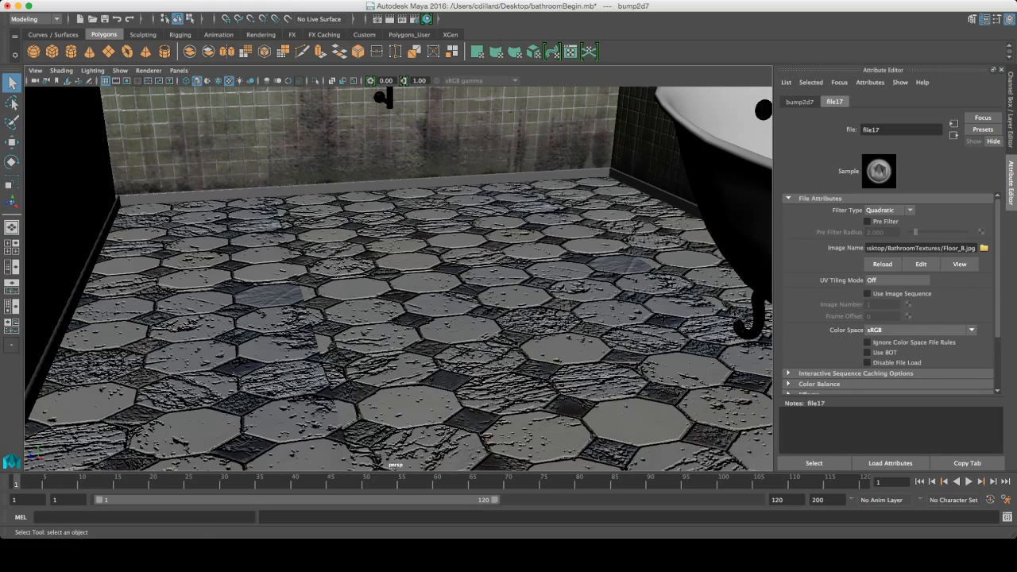
pyautogui.keyDown('alt'); pyautogui.moveTo(397, 278); pyautogui.dragTo(394, 252); pyautogui.keyUp('alt')
pyautogui.keyDown('alt'); pyautogui.moveTo(394, 253); pyautogui.dragTo(354, 290, button='middle'); pyautogui.keyUp('alt')
pyautogui.keyDown('alt'); pyautogui.moveTo(397, 286); pyautogui.dragTo(477, 247); pyautogui.keyUp('alt')
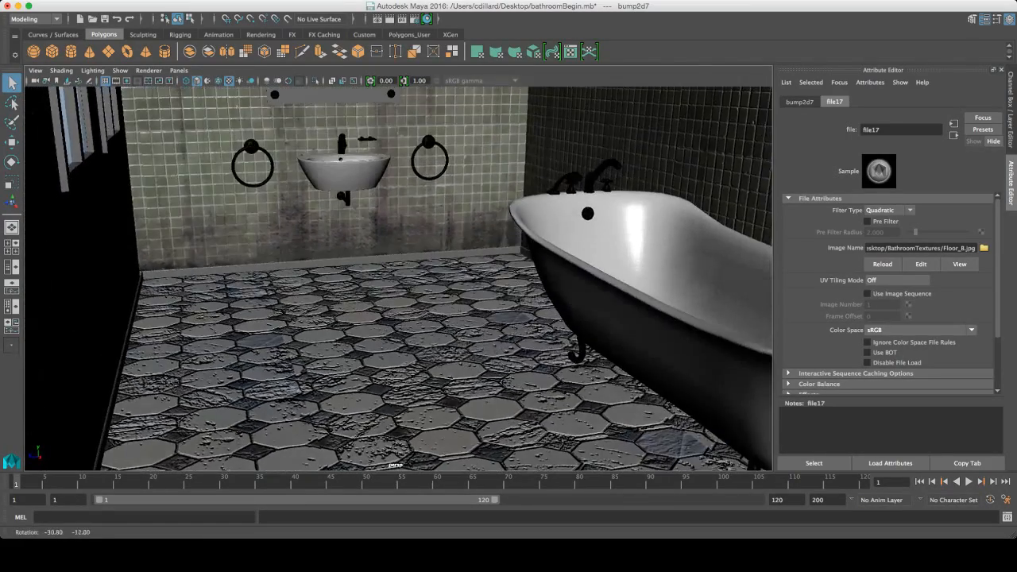
pyautogui.keyDown('alt'); pyautogui.moveTo(397, 278); pyautogui.dragTo(449, 278, button='right'); pyautogui.keyUp('alt')
pyautogui.keyDown('alt'); pyautogui.moveTo(397, 278); pyautogui.dragTo(461, 278); pyautogui.keyUp('alt')
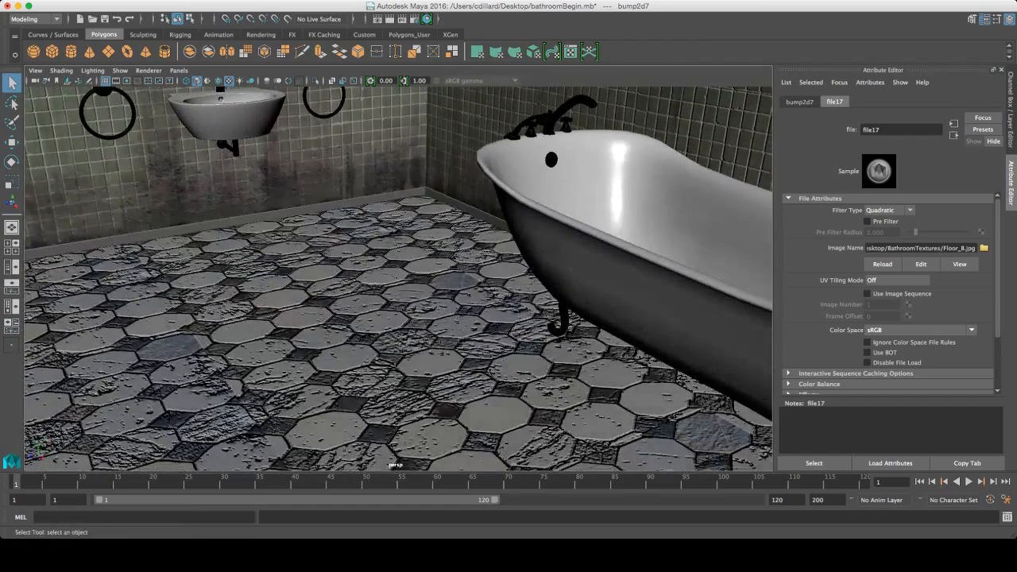
pyautogui.keyDown('alt'); pyautogui.moveTo(397, 278); pyautogui.dragTo(331, 265); pyautogui.keyUp('alt')
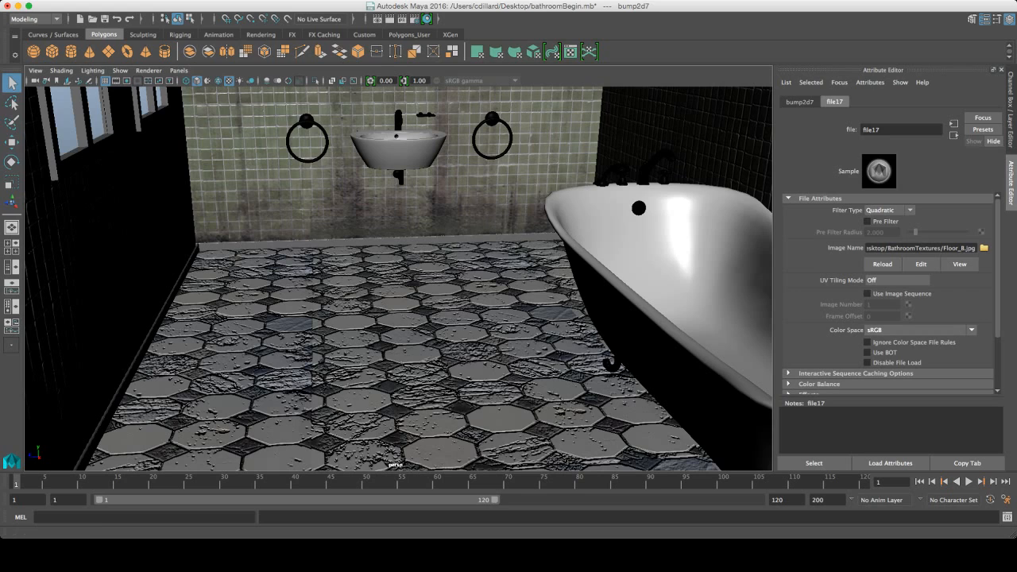
pyautogui.click(799, 102)
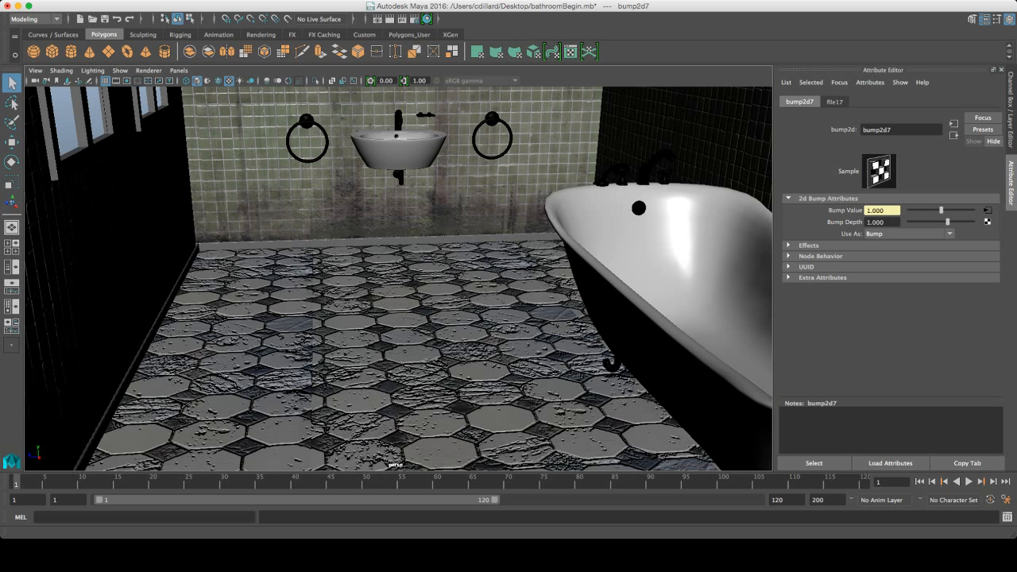
pyautogui.moveTo(948, 222); pyautogui.dragTo(943, 222)
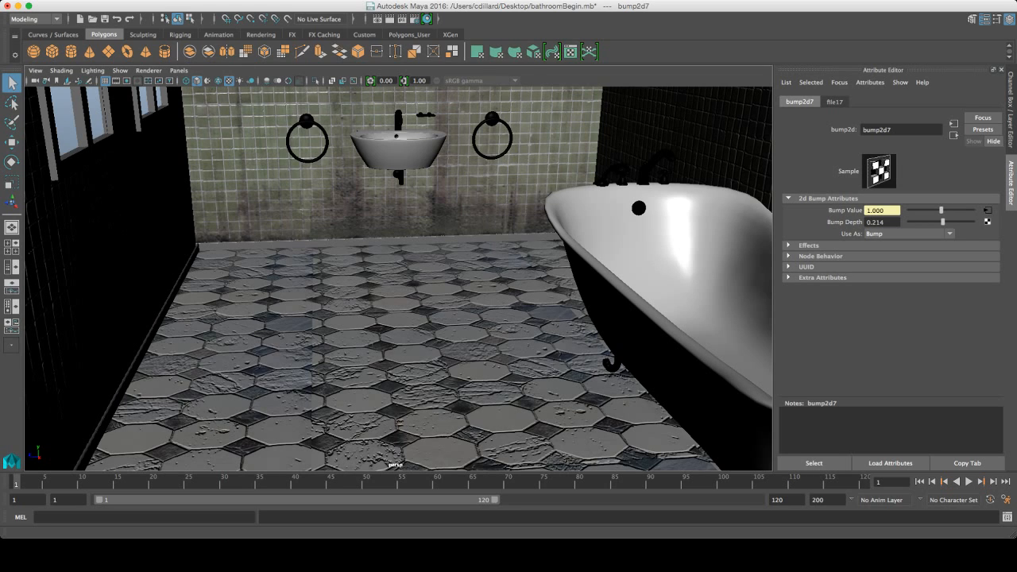
# Try floor bump depths of 0.01, 0.015 and 0.020.
pyautogui.doubleClick(876, 221)
pyautogui.write('0.01')
pyautogui.press('Return')
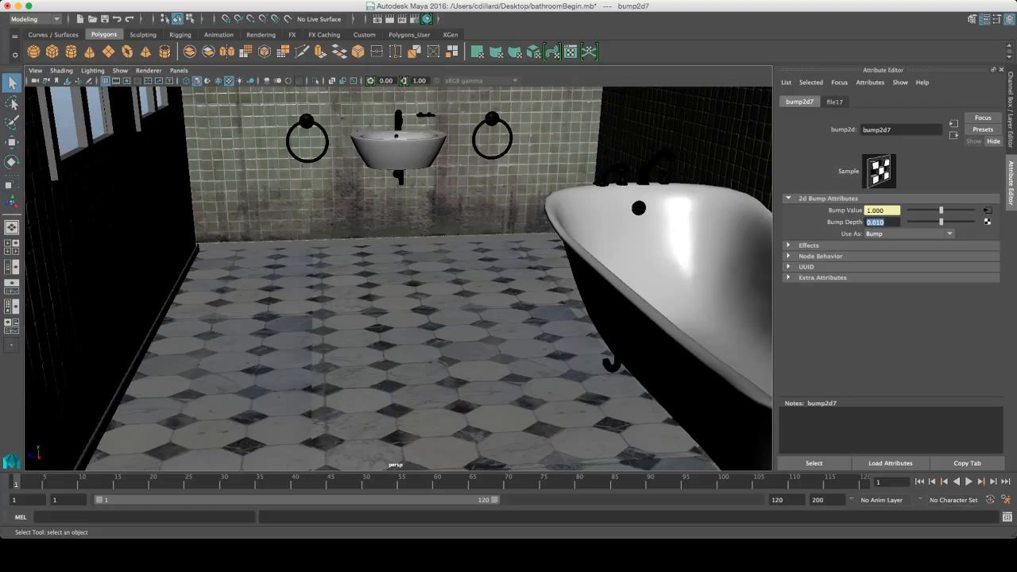
pyautogui.write('0.015')
pyautogui.press('Return')
pyautogui.write('0.020')
pyautogui.press('Return')
# Set the floor's bump depth to 0.2.
pyautogui.click(883, 222)
pyautogui.doubleClick(880, 222)
pyautogui.write('0.2')
pyautogui.press('Return')
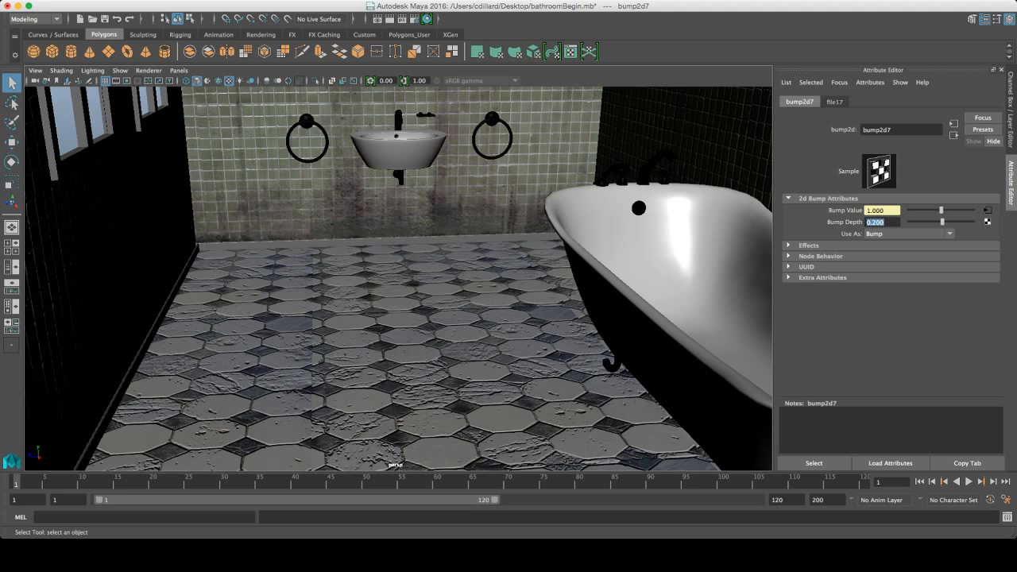
# Reduce the floor's bump depth to 0.15 and further to 0.1.
pyautogui.keyDown('alt'); pyautogui.moveTo(397, 278); pyautogui.dragTo(493, 278, button='right'); pyautogui.keyUp('alt')
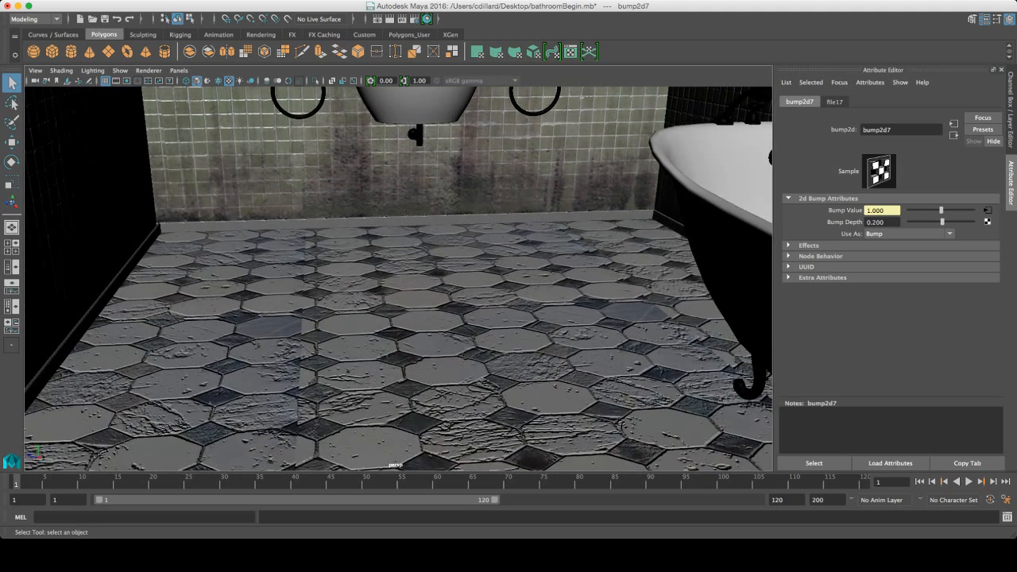
pyautogui.doubleClick(881, 221)
pyautogui.write('.15')
pyautogui.press('Return')
pyautogui.write('.1')
pyautogui.press('Return')
# Set the floor's bump depth to 0.15.
pyautogui.keyDown('alt'); pyautogui.moveTo(445, 262); pyautogui.dragTo(270, 263); pyautogui.keyUp('alt')
pyautogui.doubleClick(875, 222)
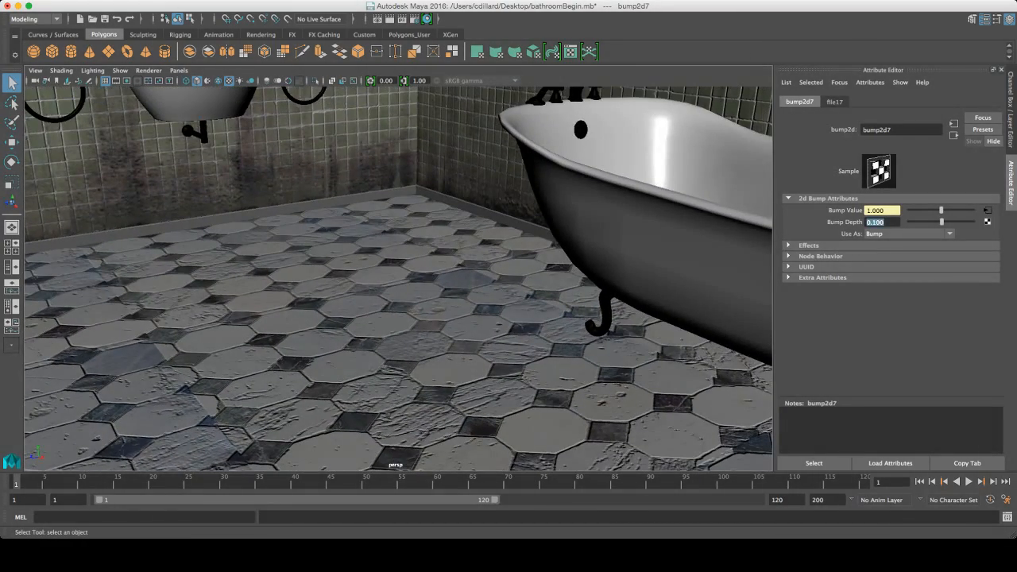
pyautogui.write('0.15')
pyautogui.press('Return')
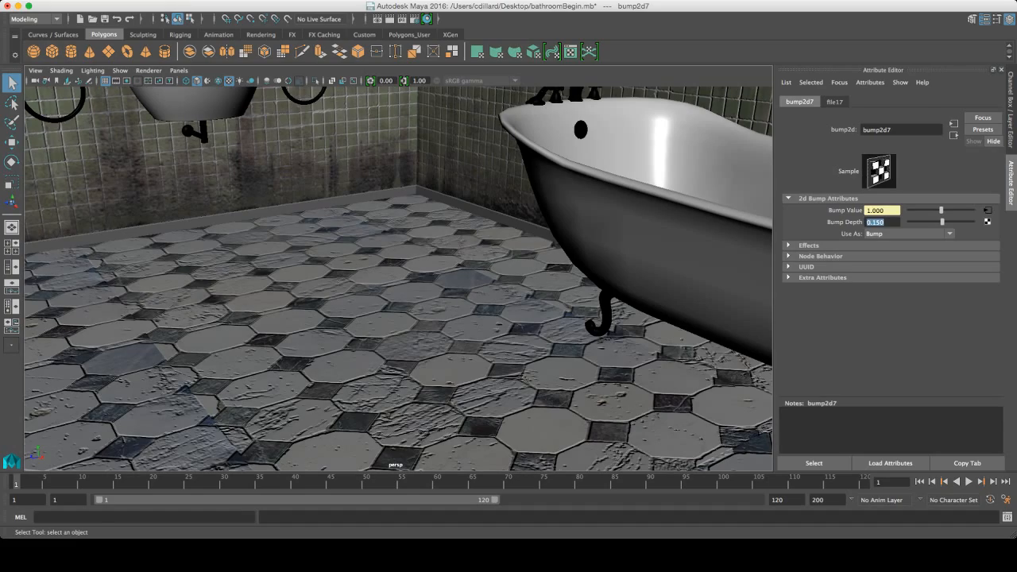
# Select the floor mesh and rename its Lambert material M_Floor.
pyautogui.click(382, 334)
pyautogui.scroll(-5, 397, 278)
pyautogui.keyDown('alt'); pyautogui.moveTo(397, 302); pyautogui.dragTo(270, 294); pyautogui.keyUp('alt')
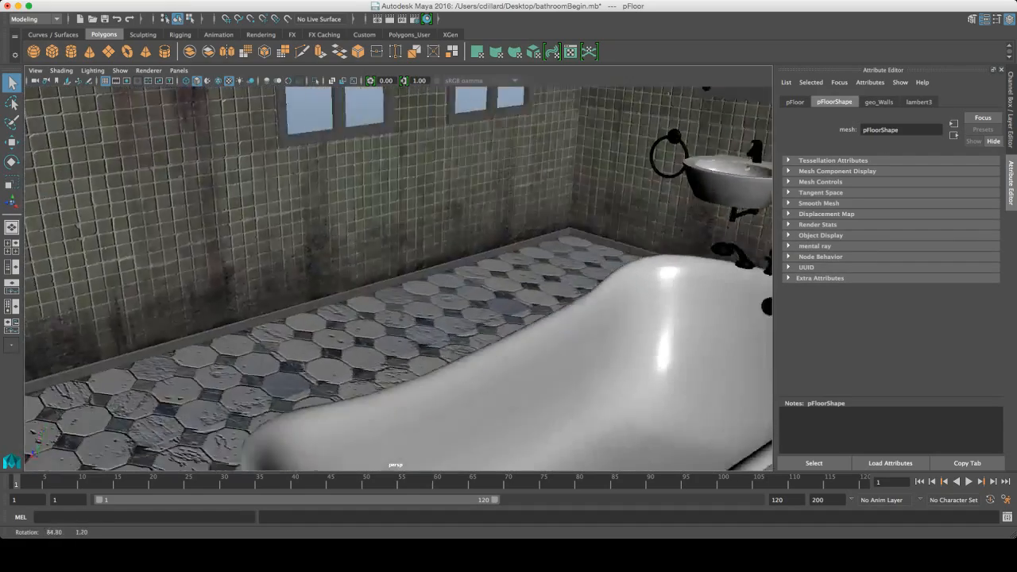
pyautogui.keyDown('alt'); pyautogui.moveTo(397, 239); pyautogui.dragTo(675, 208); pyautogui.keyUp('alt')
pyautogui.keyDown('alt'); pyautogui.moveTo(477, 318); pyautogui.dragTo(405, 212, button='middle'); pyautogui.keyUp('alt')
pyautogui.keyDown('alt'); pyautogui.moveTo(445, 238); pyautogui.dragTo(461, 127); pyautogui.keyUp('alt')
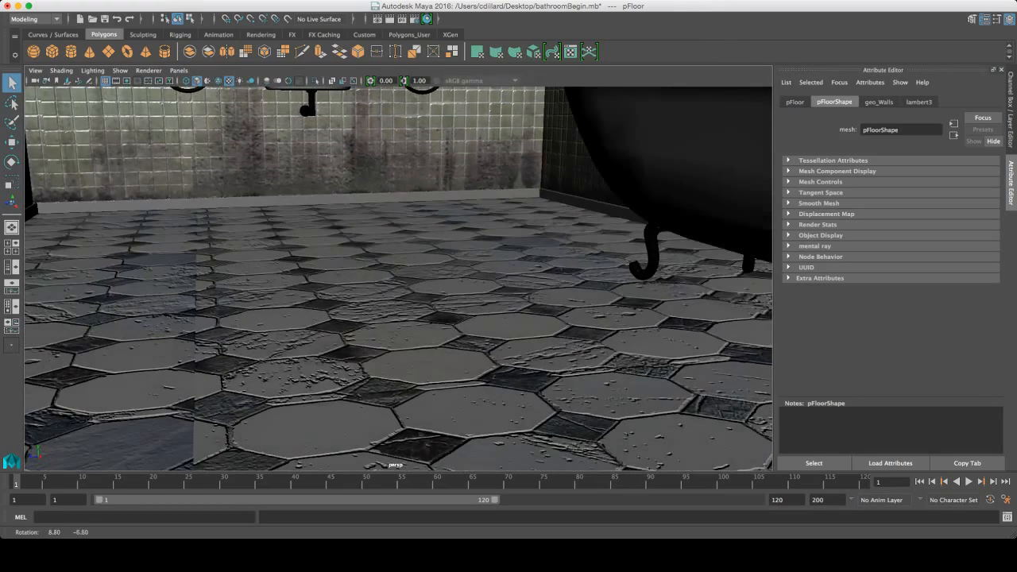
pyautogui.click(919, 102)
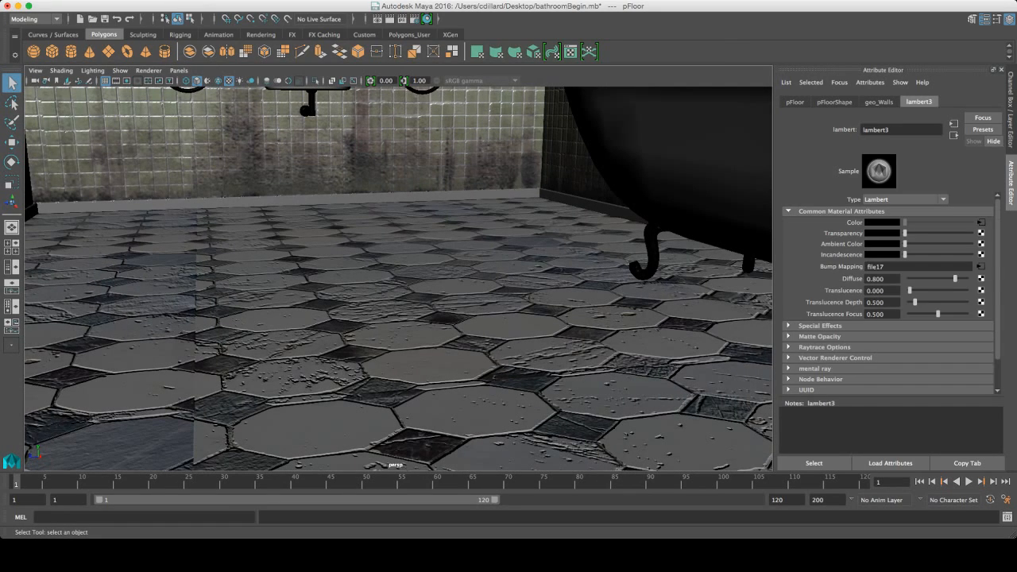
pyautogui.doubleClick(882, 130)
pyautogui.write('F')
pyautogui.write('M')
pyautogui.write('loor')
pyautogui.press('Return')
# Change the floor material's type to Blinn and load Floor_S.jpg as its specular color texture.
pyautogui.keyDown('alt'); pyautogui.moveTo(382, 238); pyautogui.dragTo(398, 262); pyautogui.keyUp('alt')
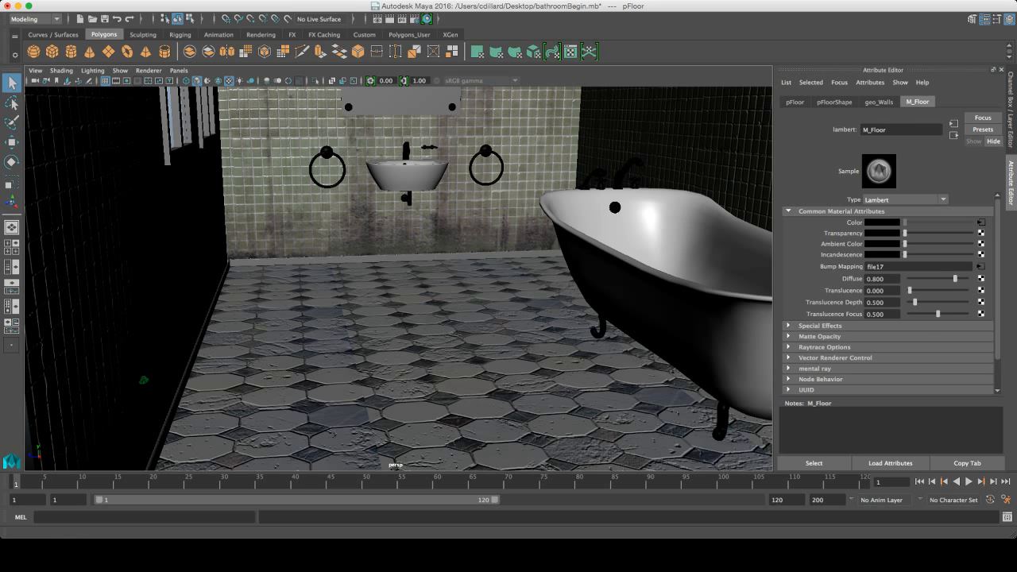
pyautogui.scroll(-3, 887, 292)
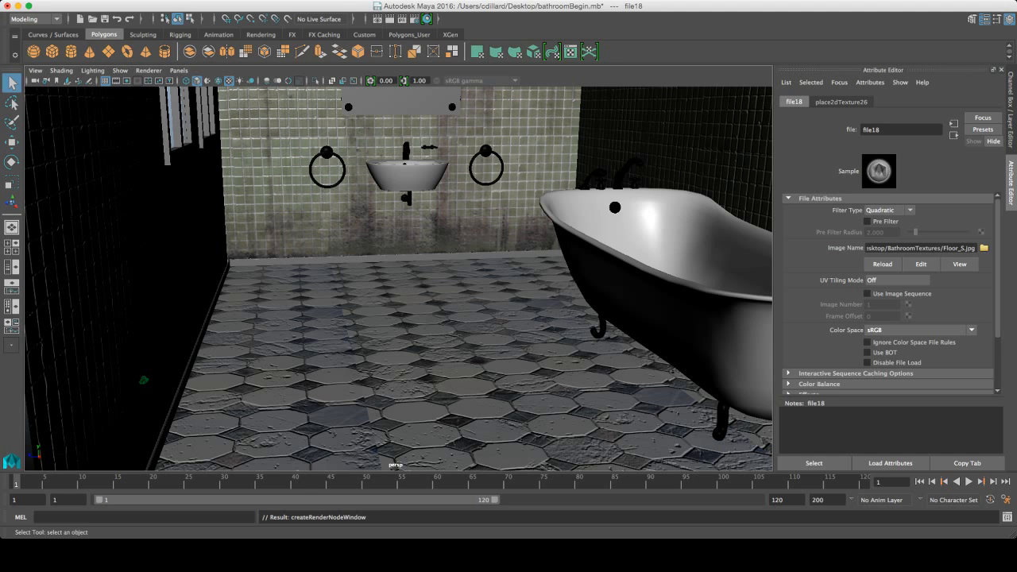
pyautogui.keyDown('alt'); pyautogui.moveTo(398, 278); pyautogui.dragTo(334, 244, button='middle'); pyautogui.keyUp('alt')
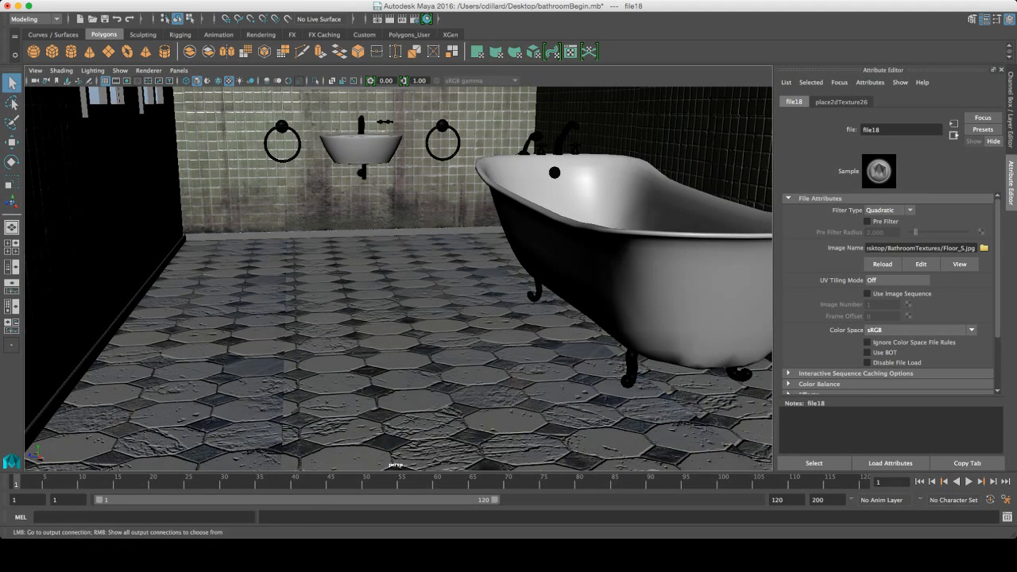
# Return from the specular file node to the floor's Blinn material and rename it M_Floor.
pyautogui.click(953, 135)
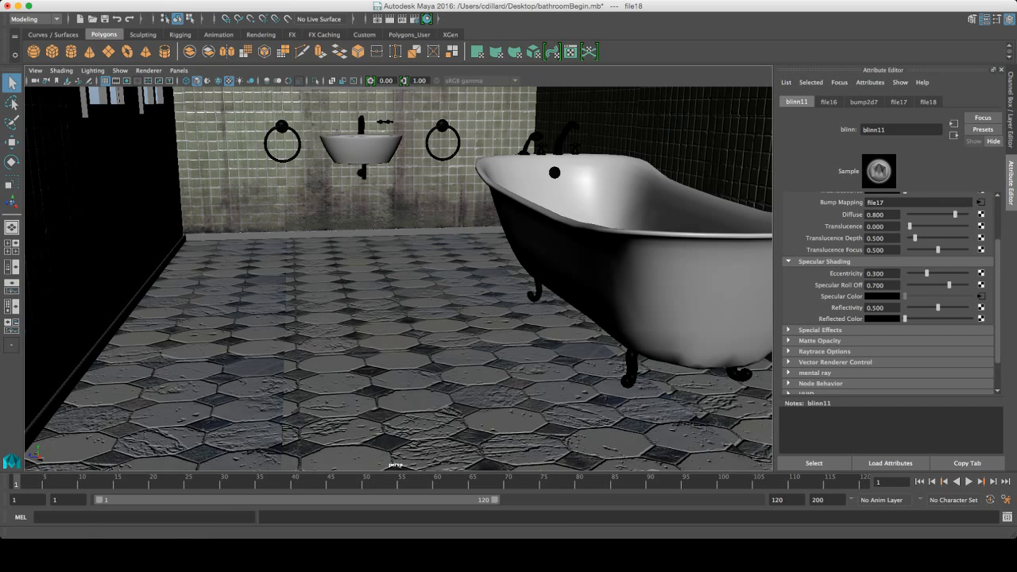
pyautogui.doubleClick(875, 130)
pyautogui.write('M_Floor')
pyautogui.press('Return')
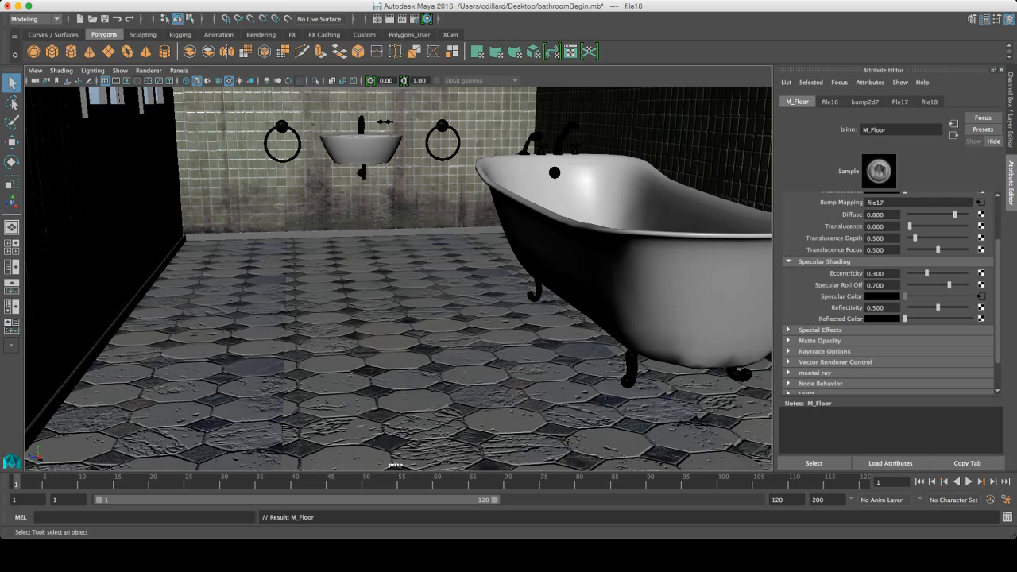
# Lower the reflectivity of the M_Floor material to about 0.067.
pyautogui.moveTo(938, 307); pyautogui.dragTo(913, 307)
pyautogui.moveTo(397, 278)
pyautogui.keyDown('alt'); pyautogui.mouseDown()
pyautogui.moveTo(397, 357)
pyautogui.moveTo(389, 278)
pyautogui.mouseUp(); pyautogui.keyUp('alt')
pyautogui.keyDown('alt'); pyautogui.moveTo(389, 278); pyautogui.dragTo(453, 278, button='right'); pyautogui.keyUp('alt')
pyautogui.moveTo(453, 279)
pyautogui.keyDown('alt'); pyautogui.mouseDown()
pyautogui.moveTo(472, 263)
pyautogui.moveTo(438, 269)
pyautogui.mouseUp(); pyautogui.keyUp('alt')
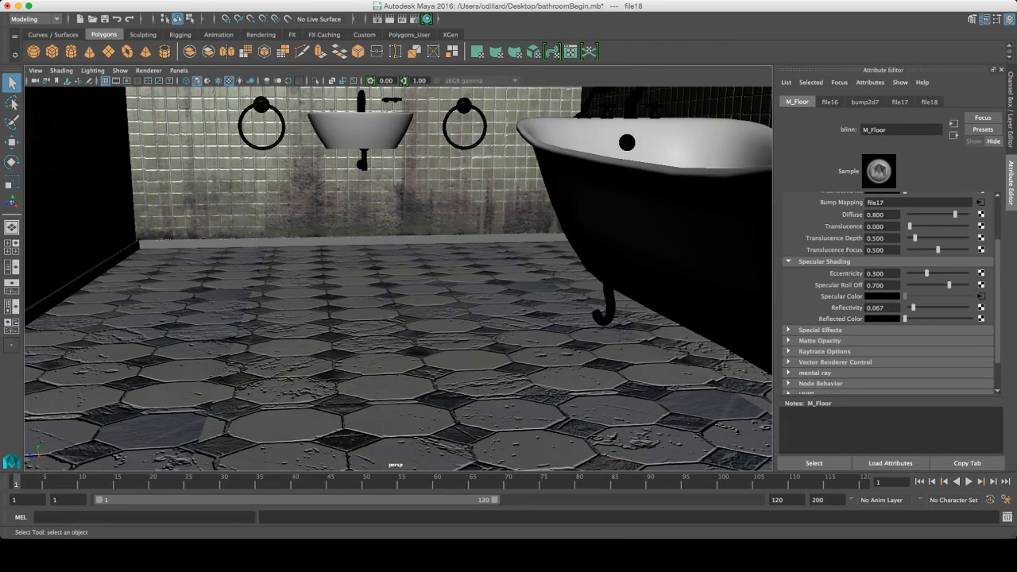
# Go to the bump node of the M_Floor material and set its bump depth to 0.1.
pyautogui.scroll(2, 890, 294)
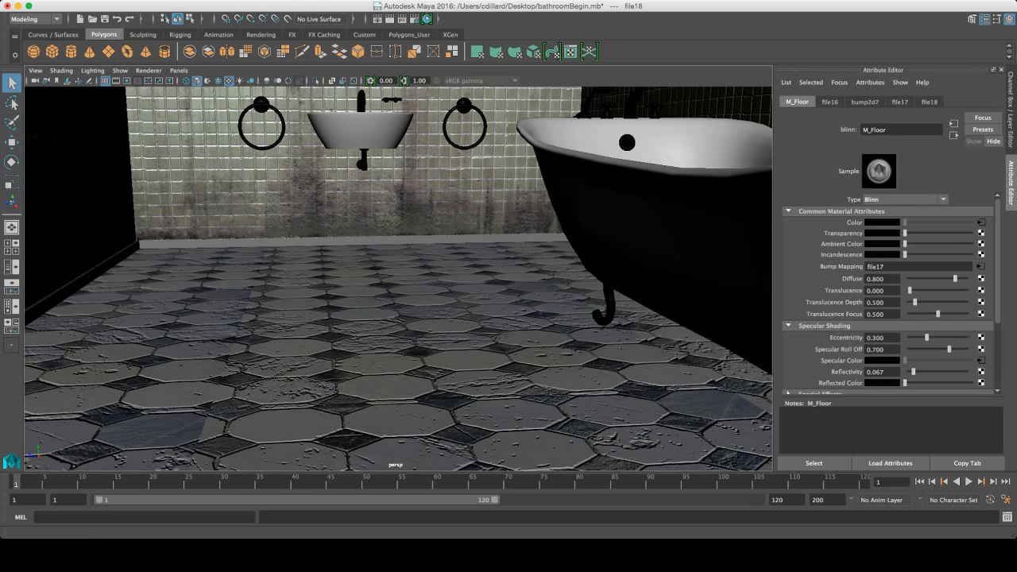
pyautogui.click(980, 266)
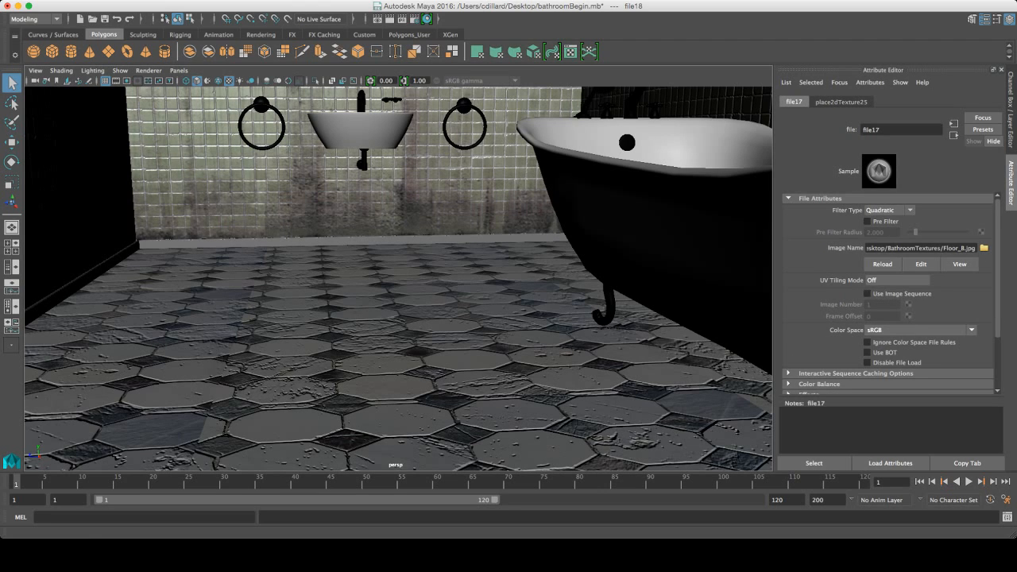
pyautogui.click(954, 135)
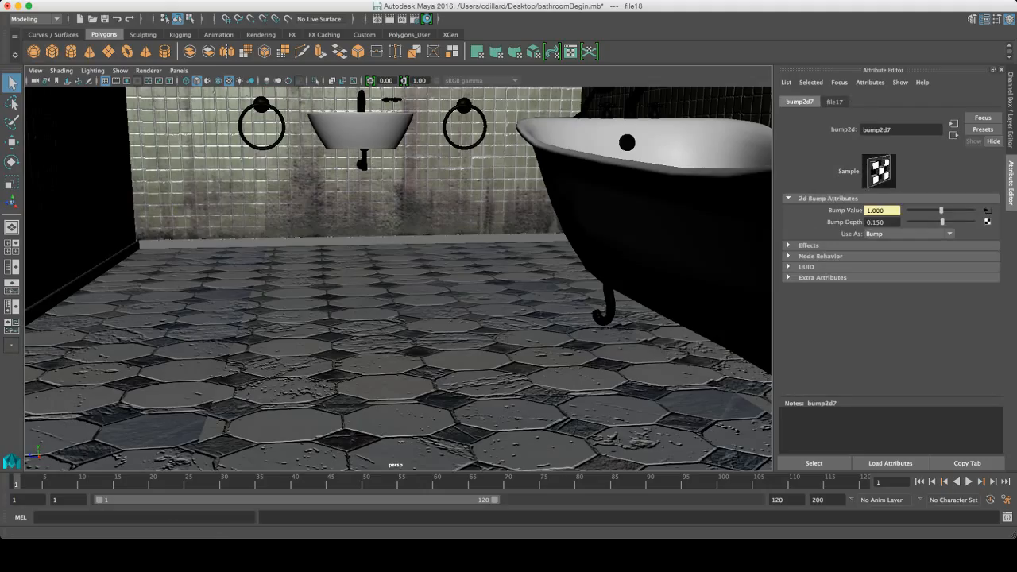
pyautogui.doubleClick(877, 222)
pyautogui.write('.1')
pyautogui.press('Return')
pyautogui.keyDown('alt'); pyautogui.moveTo(539, 297); pyautogui.dragTo(374, 310); pyautogui.keyUp('alt')
pyautogui.scroll(-4, 485, 334)
pyautogui.keyDown('alt'); pyautogui.moveTo(374, 310); pyautogui.dragTo(381, 377, button='middle'); pyautogui.keyUp('alt')
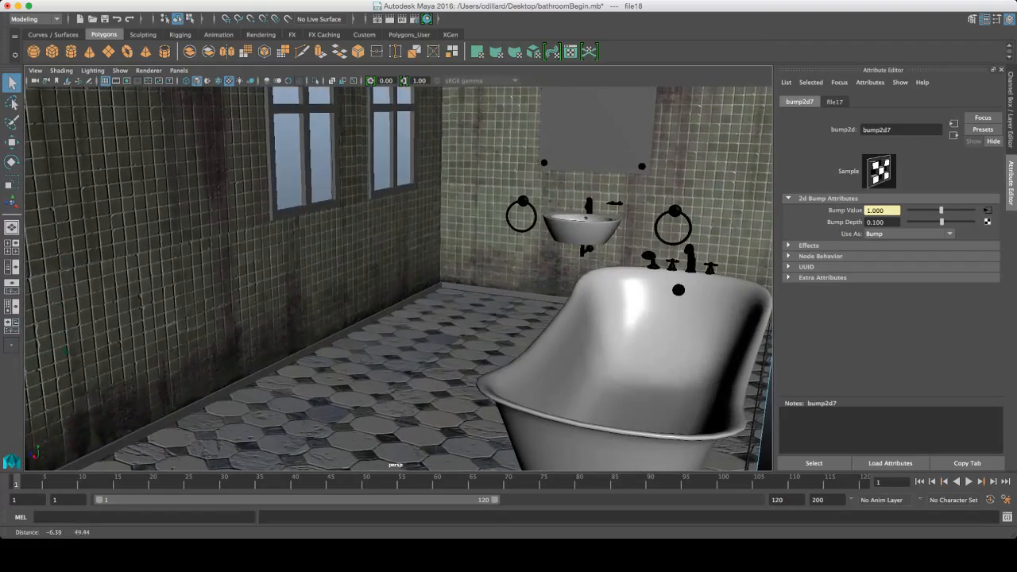
pyautogui.keyDown('alt'); pyautogui.moveTo(381, 378); pyautogui.dragTo(349, 370); pyautogui.keyUp('alt')
# Select the mirror above the sink and give it a new Phong material with Mirror_D.jpg as its color texture.
pyautogui.keyDown('alt'); pyautogui.moveTo(350, 333); pyautogui.dragTo(433, 207); pyautogui.keyUp('alt')
pyautogui.keyDown('alt'); pyautogui.moveTo(433, 207); pyautogui.dragTo(382, 271, button='middle'); pyautogui.keyUp('alt')
pyautogui.keyDown('alt'); pyautogui.moveTo(382, 270); pyautogui.dragTo(408, 269, button='right'); pyautogui.keyUp('alt')
pyautogui.keyDown('alt'); pyautogui.moveTo(409, 269); pyautogui.dragTo(410, 221); pyautogui.keyUp('alt')
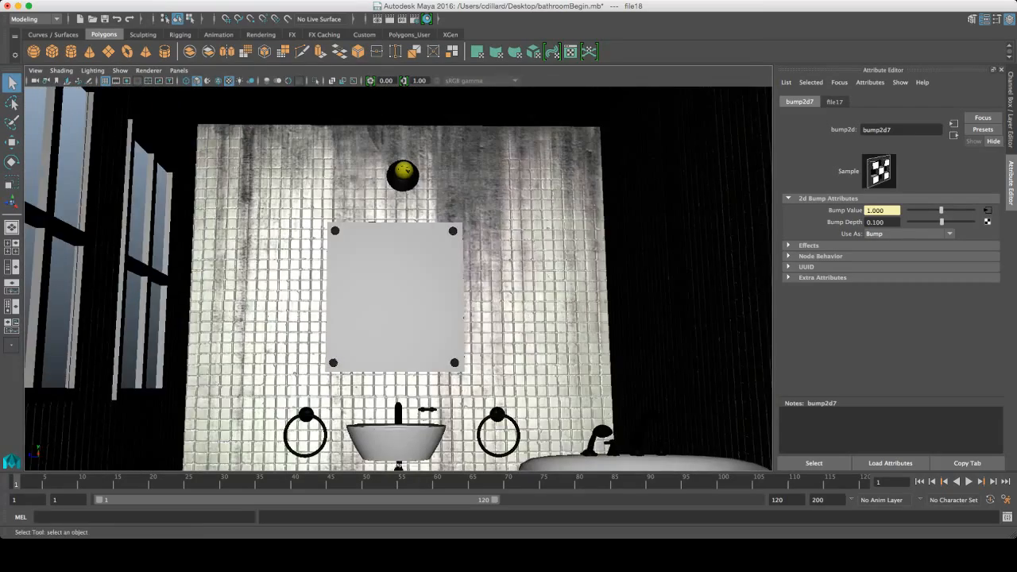
pyautogui.keyDown('alt'); pyautogui.moveTo(411, 221); pyautogui.dragTo(416, 244, button='middle'); pyautogui.keyUp('alt')
pyautogui.keyDown('alt'); pyautogui.moveTo(416, 245); pyautogui.dragTo(393, 275); pyautogui.keyUp('alt')
pyautogui.click(477, 254)
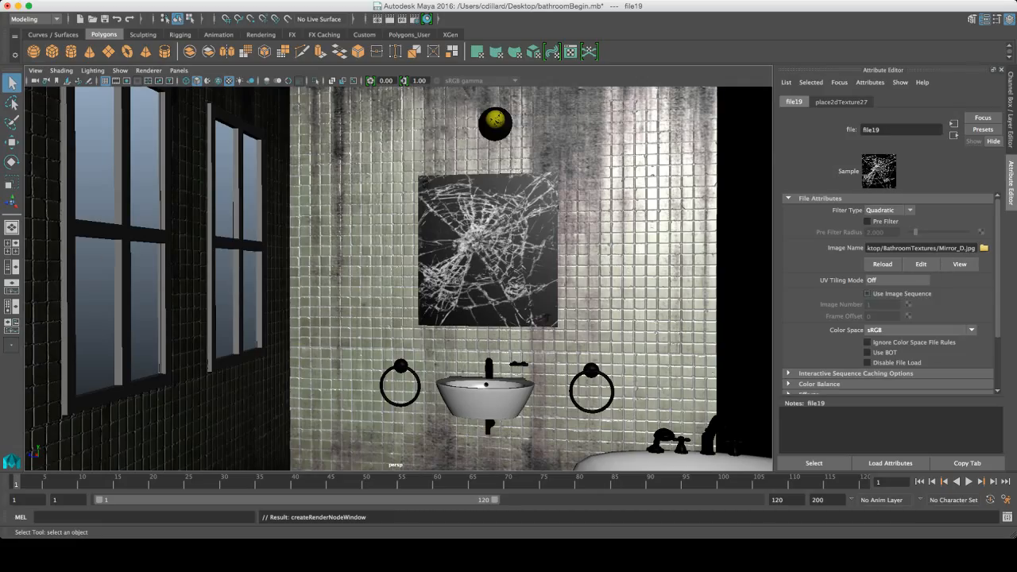
# Return from the file node to the mirror's Phong material and rename it M_Mirror.
pyautogui.click(954, 135)
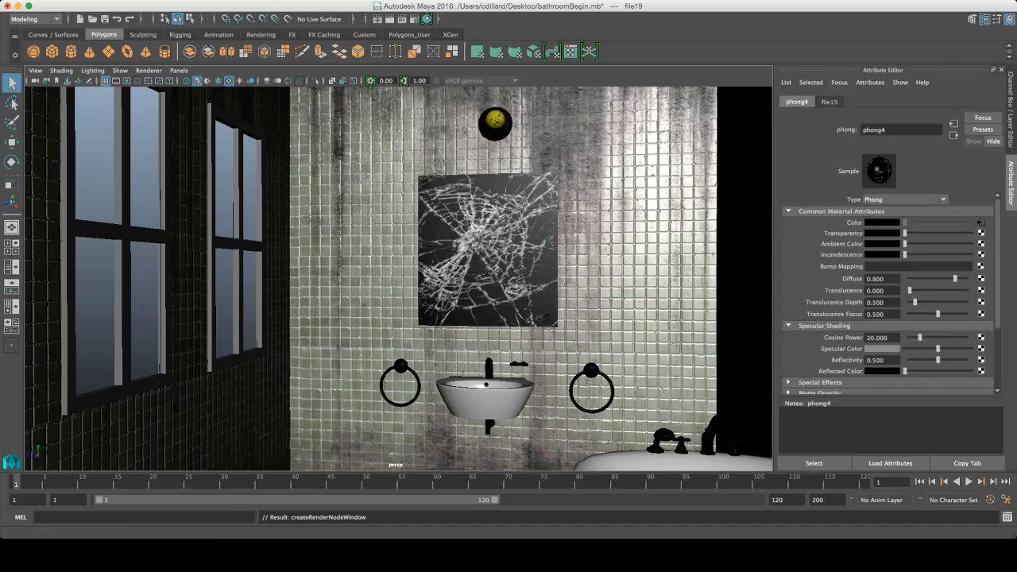
pyautogui.doubleClick(875, 130)
pyautogui.write('M_Mirror')
pyautogui.press('Return')
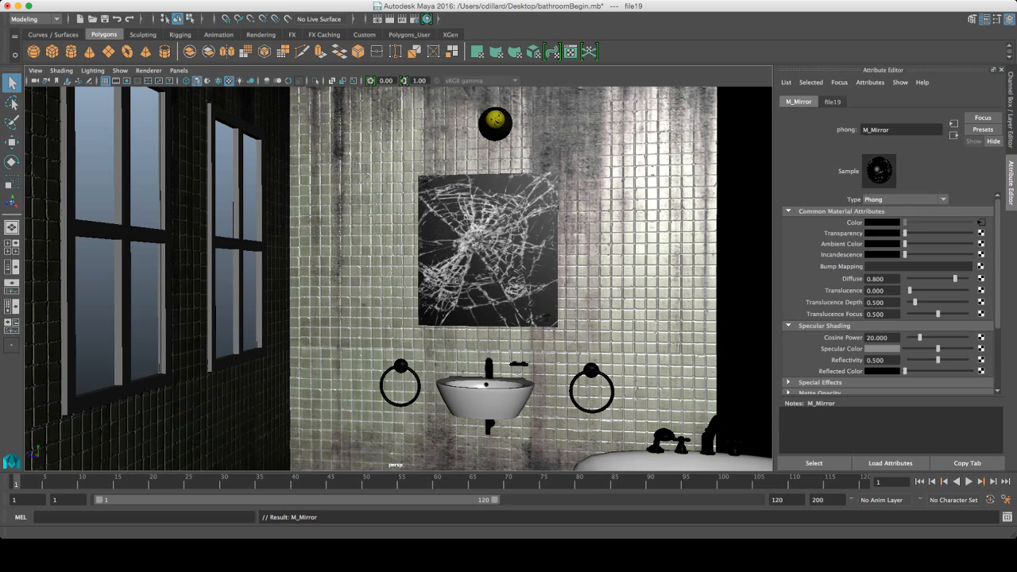
# Add a file texture to the bump mapping of M_Mirror and load Mirror_B.jpg into it.
pyautogui.click(981, 266)
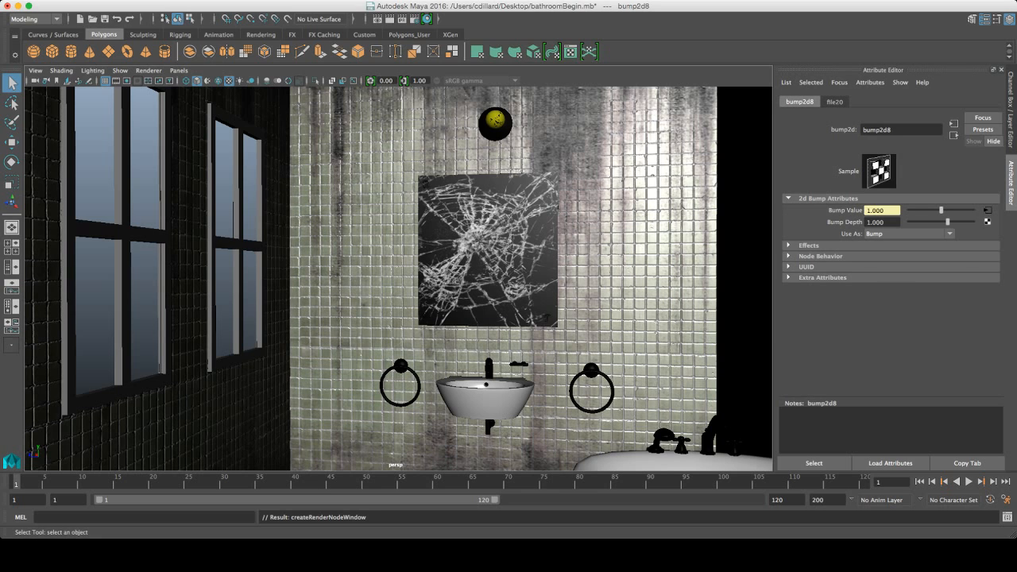
pyautogui.click(833, 102)
pyautogui.click(984, 247)
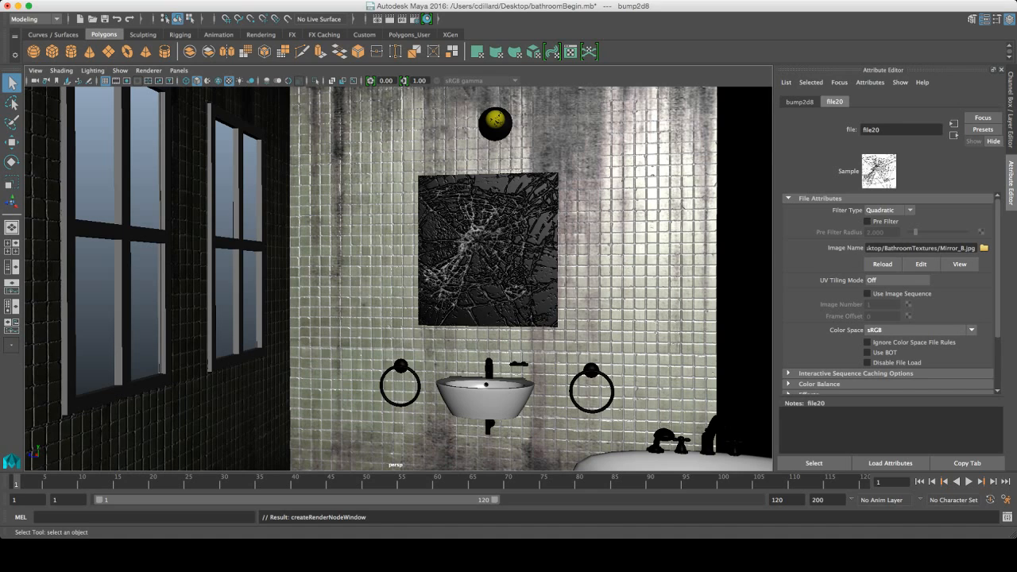
# Select the broken mirror above the sink and go to the bump node of its M_Mirror material.
pyautogui.keyDown('alt'); pyautogui.moveTo(398, 278); pyautogui.dragTo(477, 278, button='right'); pyautogui.keyUp('alt')
pyautogui.keyDown('alt'); pyautogui.moveTo(477, 278); pyautogui.dragTo(397, 270); pyautogui.keyUp('alt')
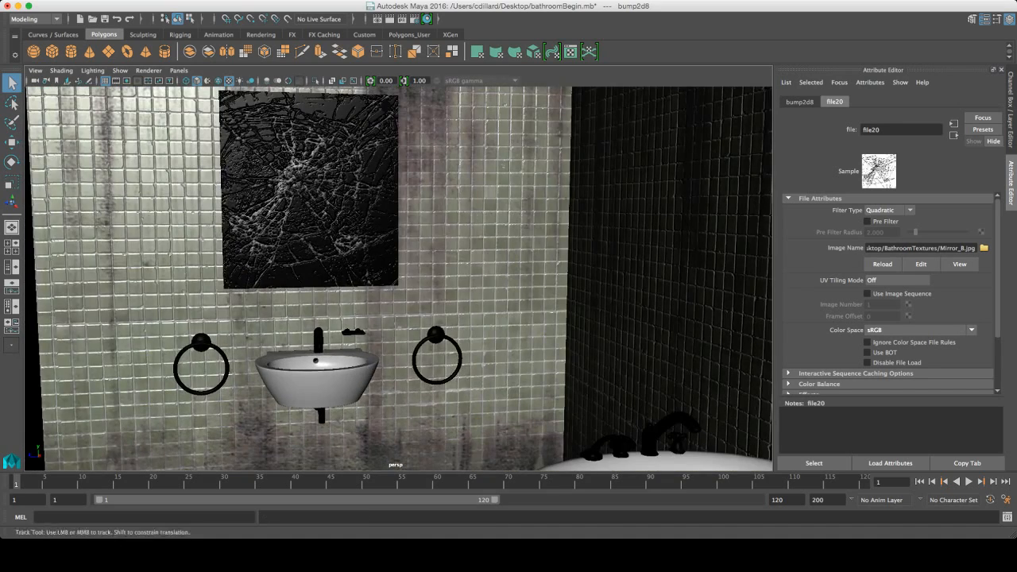
pyautogui.keyDown('alt'); pyautogui.moveTo(397, 270); pyautogui.dragTo(412, 322, button='middle'); pyautogui.keyUp('alt')
pyautogui.scroll(4, 566, 271)
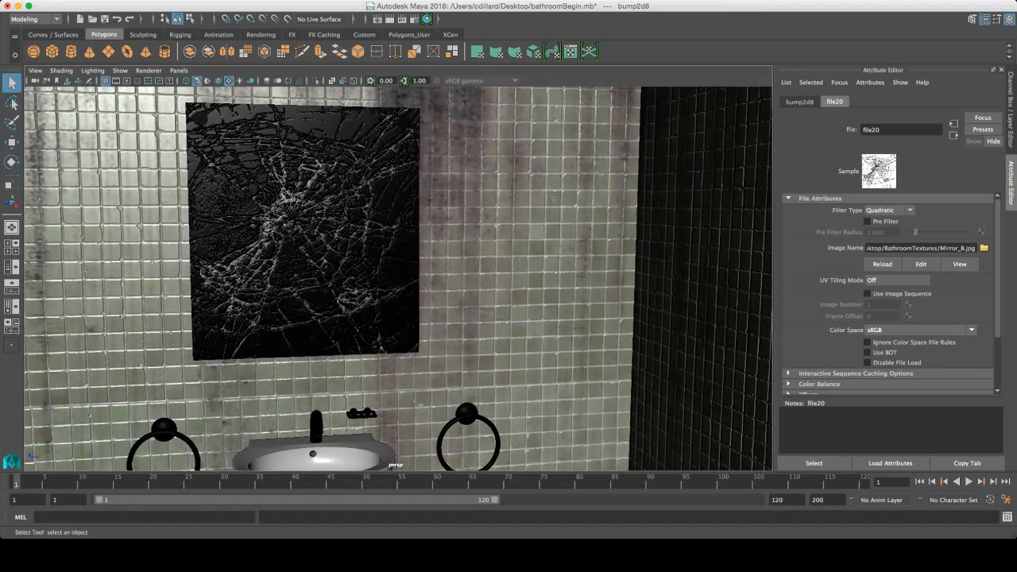
pyautogui.keyDown('alt'); pyautogui.moveTo(560, 272); pyautogui.dragTo(477, 267); pyautogui.keyUp('alt')
pyautogui.click(474, 267)
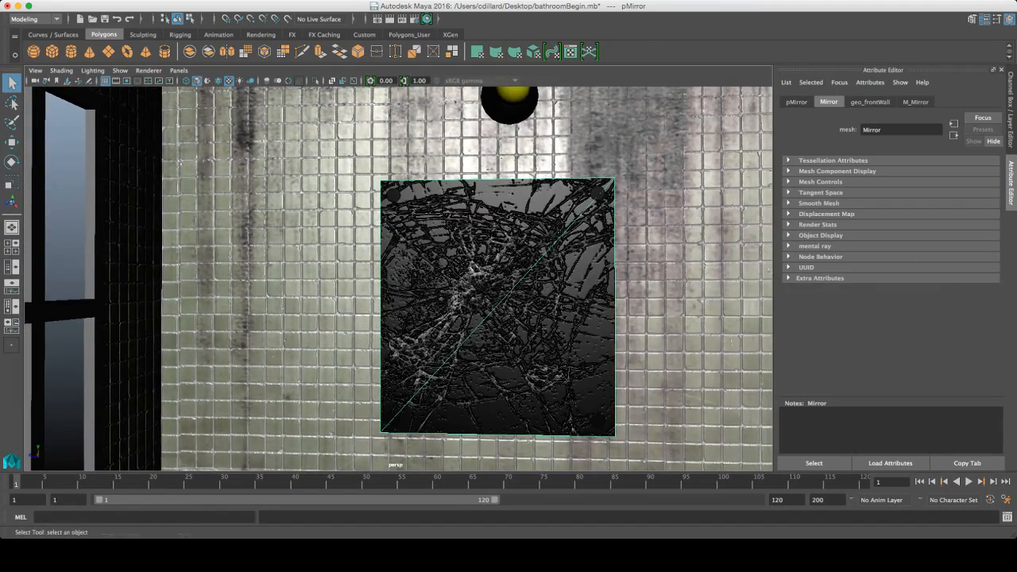
pyautogui.keyDown('alt'); pyautogui.moveTo(477, 268); pyautogui.dragTo(474, 267, button='middle'); pyautogui.keyUp('alt')
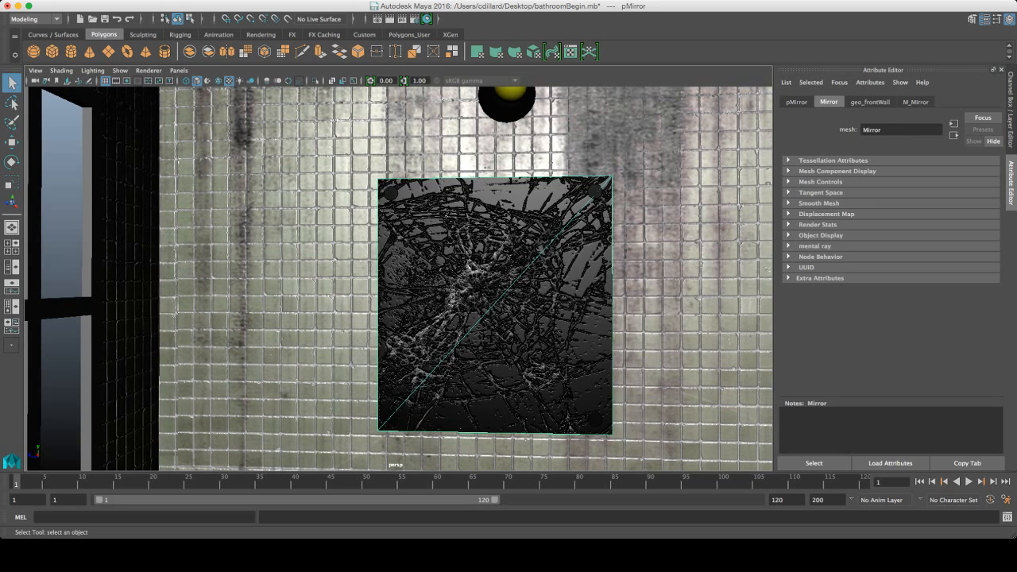
pyautogui.press('z')
pyautogui.hotkey('shift', 'z')
pyautogui.click(915, 102)
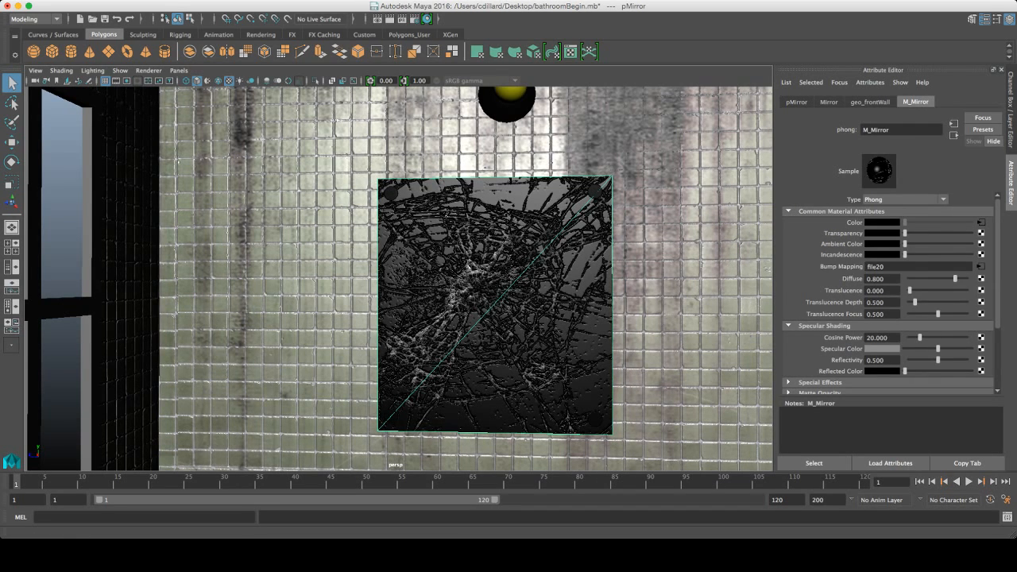
pyautogui.click(980, 267)
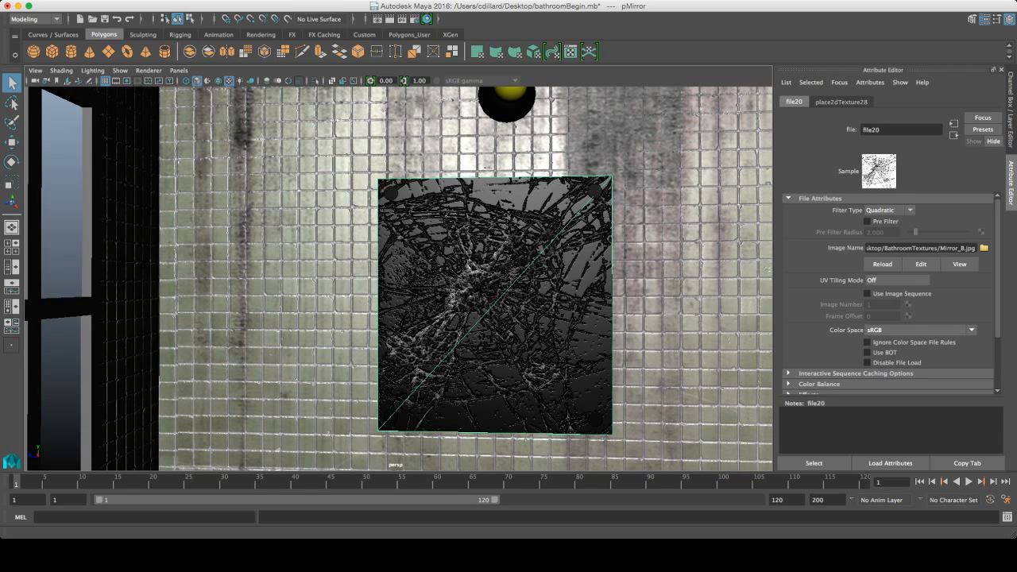
pyautogui.click(953, 135)
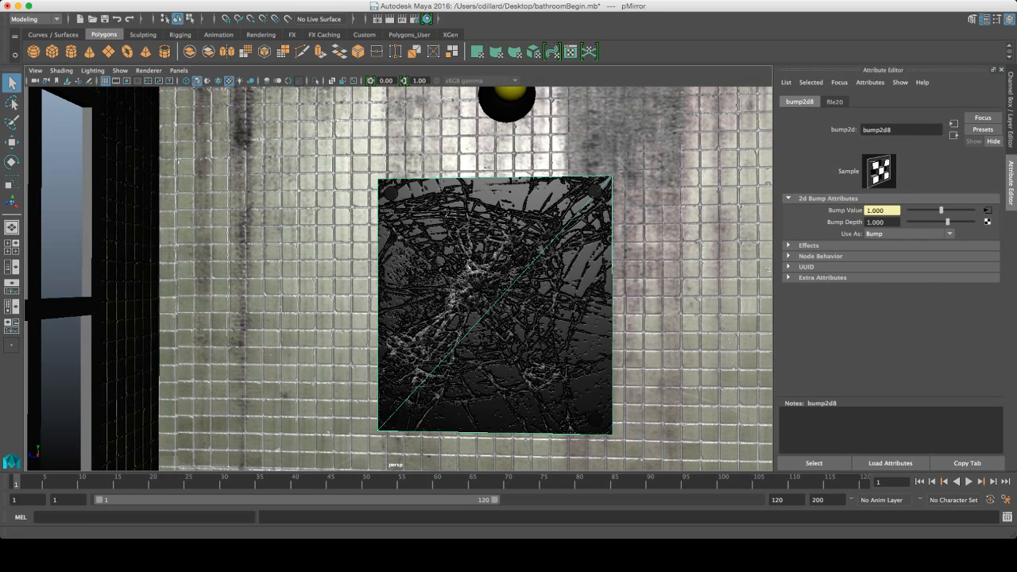
# Reduce the bump depth of M_Mirror to 0.1.
pyautogui.moveTo(947, 221); pyautogui.dragTo(943, 221)
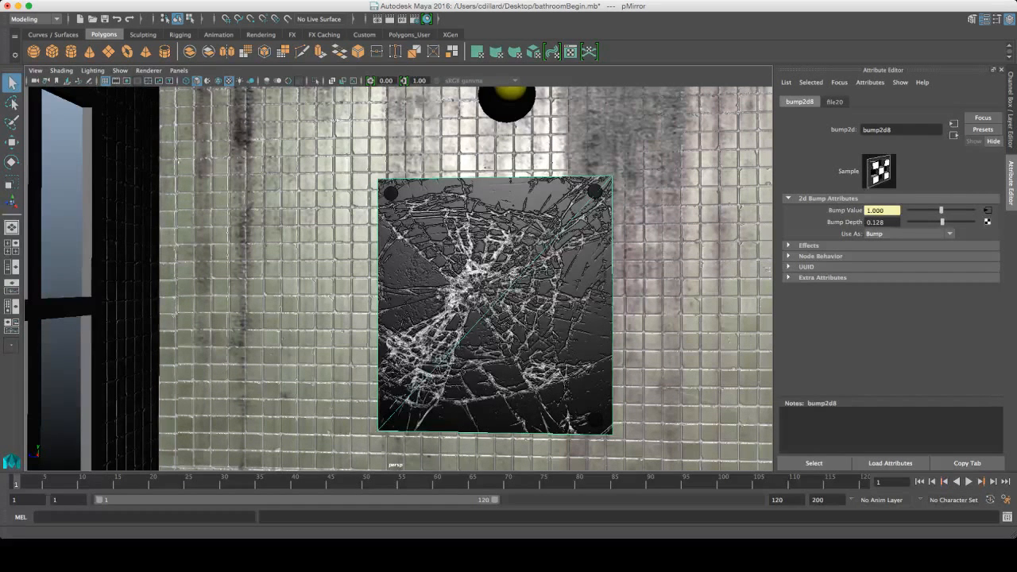
pyautogui.doubleClick(874, 222)
pyautogui.write('0.1')
pyautogui.press('Return')
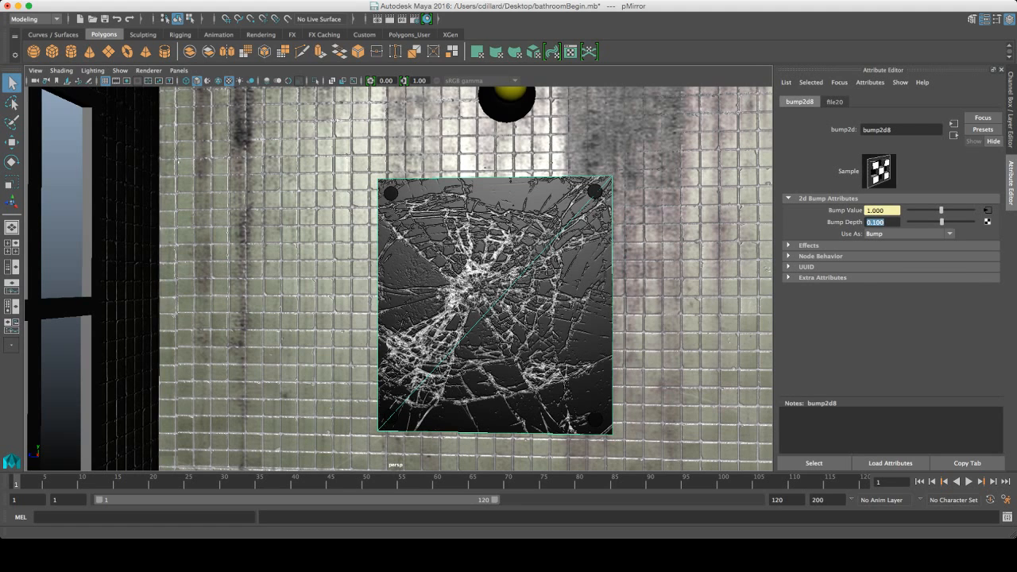
# Set the bump depth of M_Mirror to 0.01 and inspect the cracks close up.
pyautogui.write('.01')
pyautogui.press('Return')
pyautogui.moveTo(508, 286)
pyautogui.keyDown('alt'); pyautogui.mouseDown()
pyautogui.moveTo(471, 291)
pyautogui.moveTo(556, 287)
pyautogui.moveTo(541, 288)
pyautogui.moveTo(510, 246)
pyautogui.moveTo(507, 258)
pyautogui.mouseUp(); pyautogui.keyUp('alt')
pyautogui.keyDown('alt'); pyautogui.moveTo(507, 259); pyautogui.dragTo(510, 258, button='right'); pyautogui.keyUp('alt')
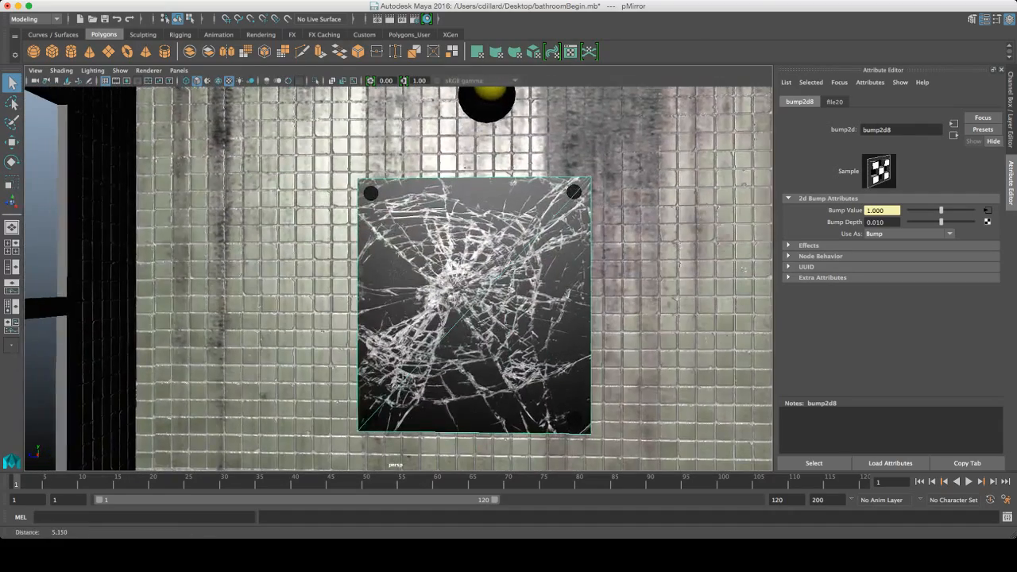
pyautogui.press('f')
pyautogui.keyDown('alt'); pyautogui.moveTo(392, 275); pyautogui.dragTo(429, 275, button='right'); pyautogui.keyUp('alt')
pyautogui.moveTo(429, 275)
pyautogui.keyDown('alt'); pyautogui.mouseDown()
pyautogui.moveTo(381, 278)
pyautogui.moveTo(461, 247)
pyautogui.moveTo(425, 257)
pyautogui.mouseUp(); pyautogui.keyUp('alt')
# Try bump depths of 0.05, 0.025 and 0.03 on M_Mirror and compare the crack relief.
pyautogui.doubleClick(875, 223)
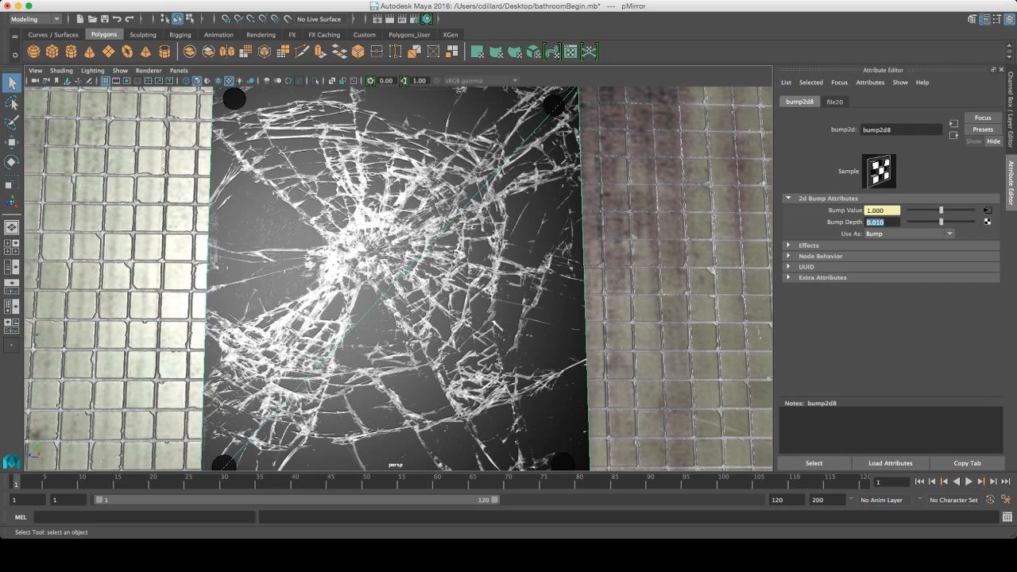
pyautogui.write('0.05')
pyautogui.press('Return')
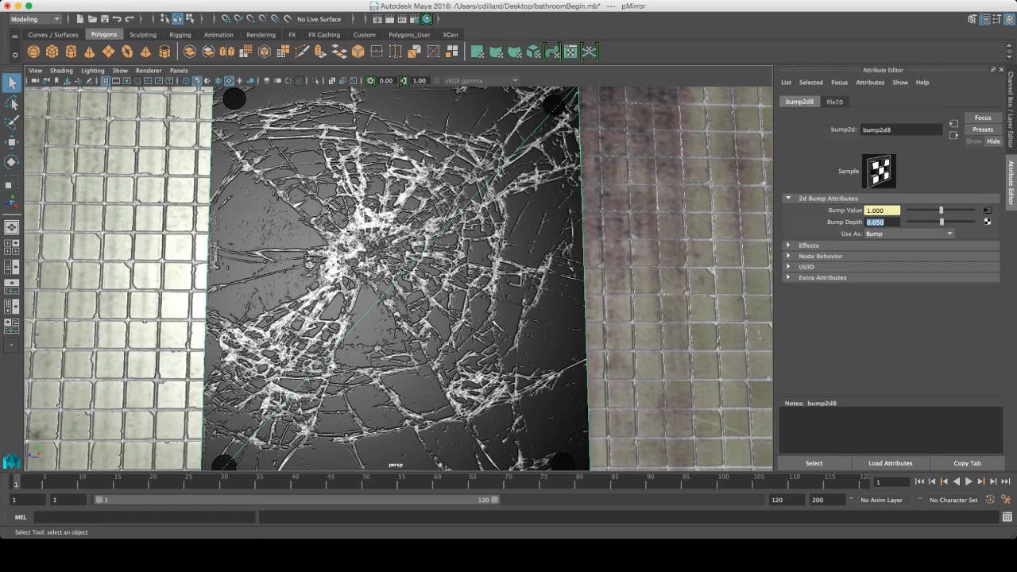
pyautogui.write('.025')
pyautogui.press('Return')
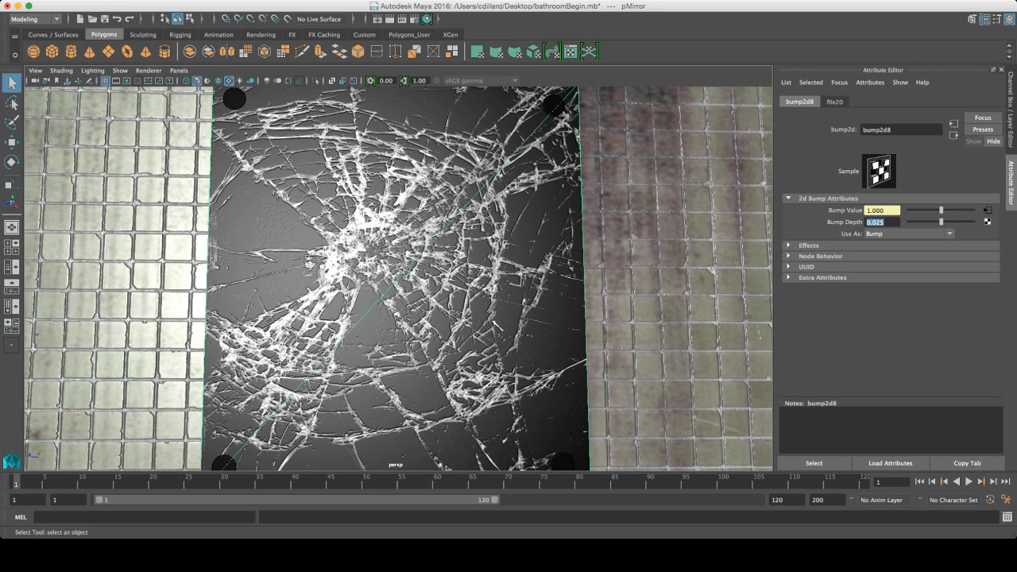
pyautogui.write('.03')
pyautogui.press('Return')
pyautogui.moveTo(397, 278)
pyautogui.keyDown('alt'); pyautogui.mouseDown()
pyautogui.moveTo(350, 280)
pyautogui.moveTo(403, 278)
pyautogui.mouseUp(); pyautogui.keyUp('alt')
# Try an inverted bump depth of -0.03 on the mirror and restore it to 0.03.
pyautogui.doubleClick(875, 222)
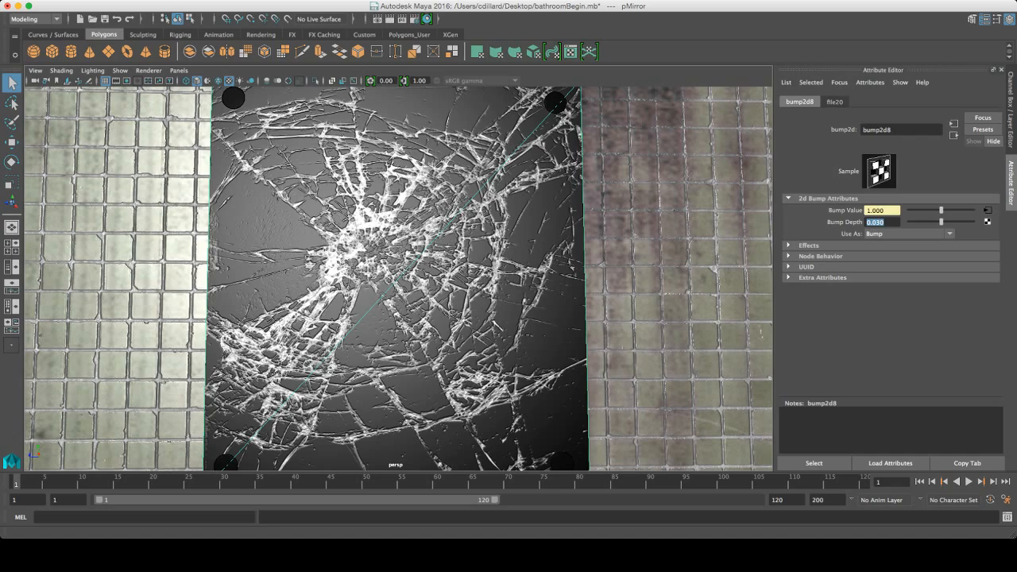
pyautogui.write('-0.03')
pyautogui.press('Return')
pyautogui.moveTo(398, 278)
pyautogui.keyDown('alt'); pyautogui.mouseDown()
pyautogui.moveTo(445, 271)
pyautogui.moveTo(397, 278)
pyautogui.moveTo(414, 275)
pyautogui.mouseUp(); pyautogui.keyUp('alt')
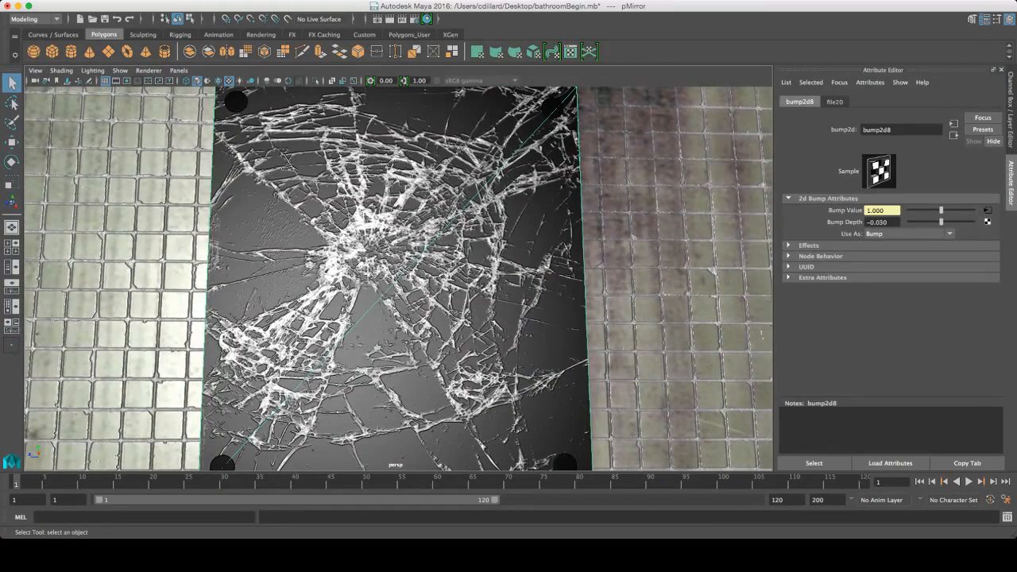
pyautogui.press('BackSpace')
pyautogui.press('BackSpace')
pyautogui.press('BackSpace')
pyautogui.press('BackSpace')
pyautogui.press('BackSpace')
pyautogui.press('BackSpace')
pyautogui.write('0.03')
pyautogui.press('Return')
pyautogui.moveTo(398, 279)
pyautogui.keyDown('alt'); pyautogui.mouseDown()
pyautogui.moveTo(437, 274)
pyautogui.moveTo(389, 279)
pyautogui.moveTo(437, 256)
pyautogui.moveTo(389, 279)
pyautogui.mouseUp(); pyautogui.keyUp('alt')
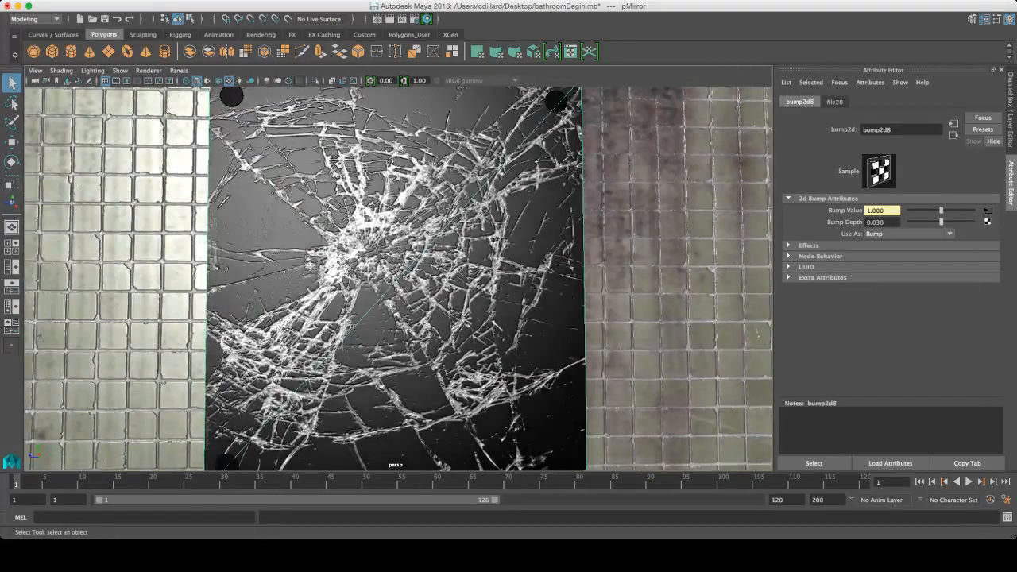
# Set the bump depth of M_Mirror to 0.035 and review the mirror from several angles and distances.
pyautogui.doubleClick(874, 222)
pyautogui.write('0.035')
pyautogui.press('Return')
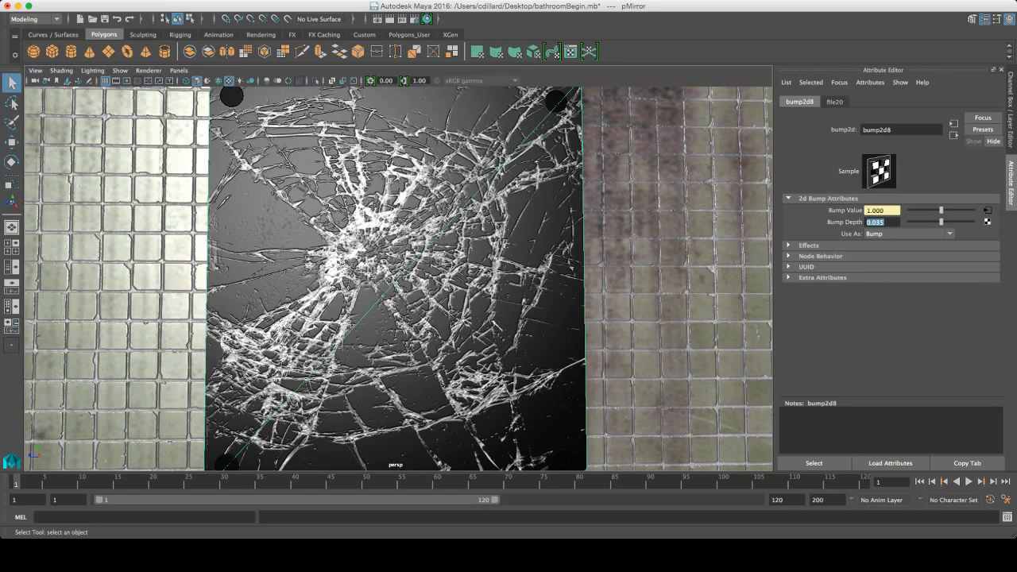
pyautogui.moveTo(397, 278)
pyautogui.keyDown('alt'); pyautogui.mouseDown()
pyautogui.moveTo(429, 270)
pyautogui.moveTo(414, 274)
pyautogui.mouseUp(); pyautogui.keyUp('alt')
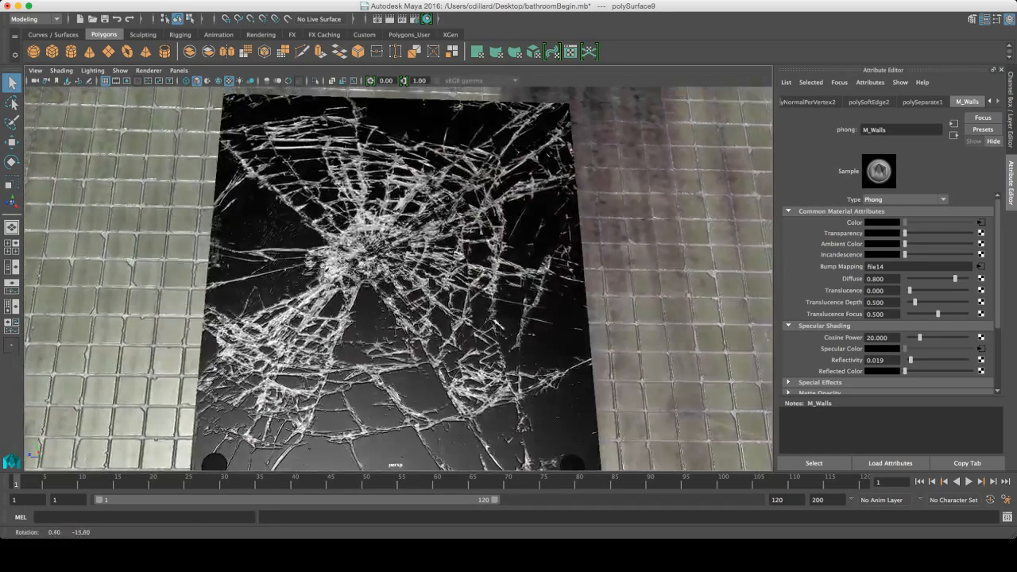
pyautogui.scroll(-5, 397, 279)
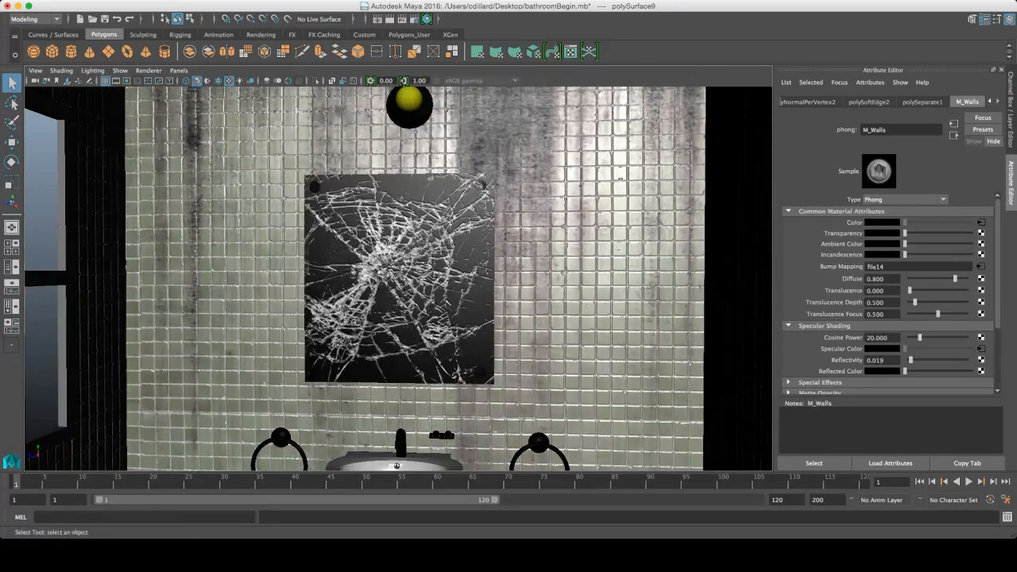
pyautogui.scroll(4, 397, 278)
pyautogui.keyDown('alt'); pyautogui.moveTo(397, 278); pyautogui.dragTo(401, 271); pyautogui.keyUp('alt')
pyautogui.scroll(-8, 401, 271)
pyautogui.keyDown('alt'); pyautogui.moveTo(402, 191); pyautogui.dragTo(404, 171); pyautogui.keyUp('alt')
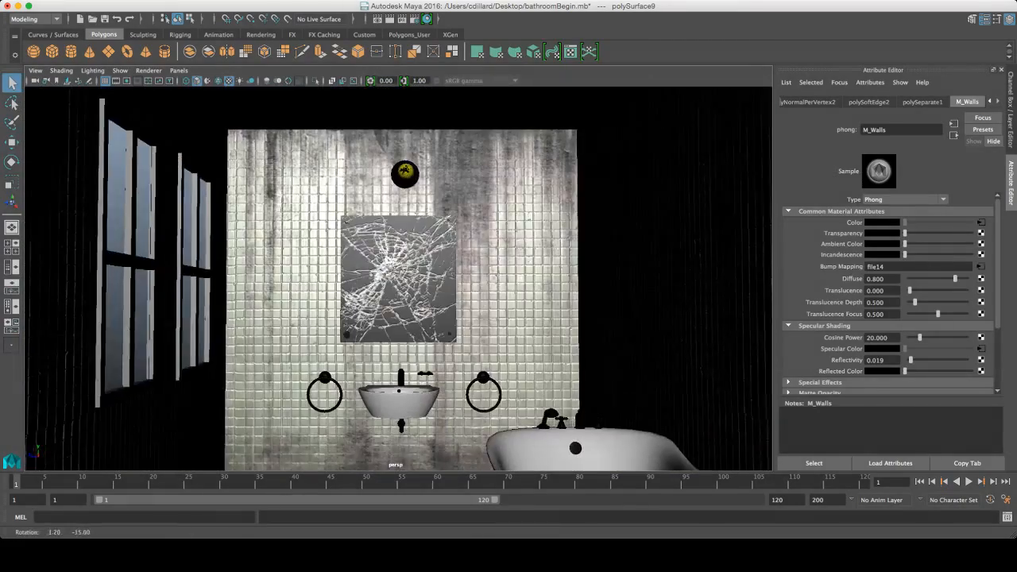
# Select the bathroom ceiling and assign it a new Lambert material.
pyautogui.keyDown('alt'); pyautogui.moveTo(398, 278); pyautogui.dragTo(321, 251); pyautogui.keyUp('alt')
pyautogui.scroll(4, 398, 278)
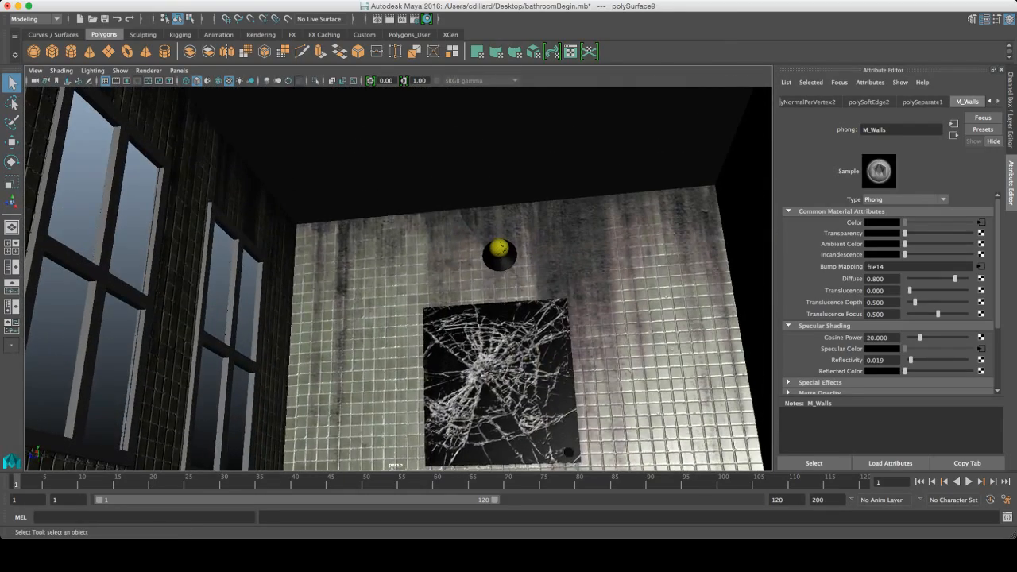
pyautogui.click(492, 143)
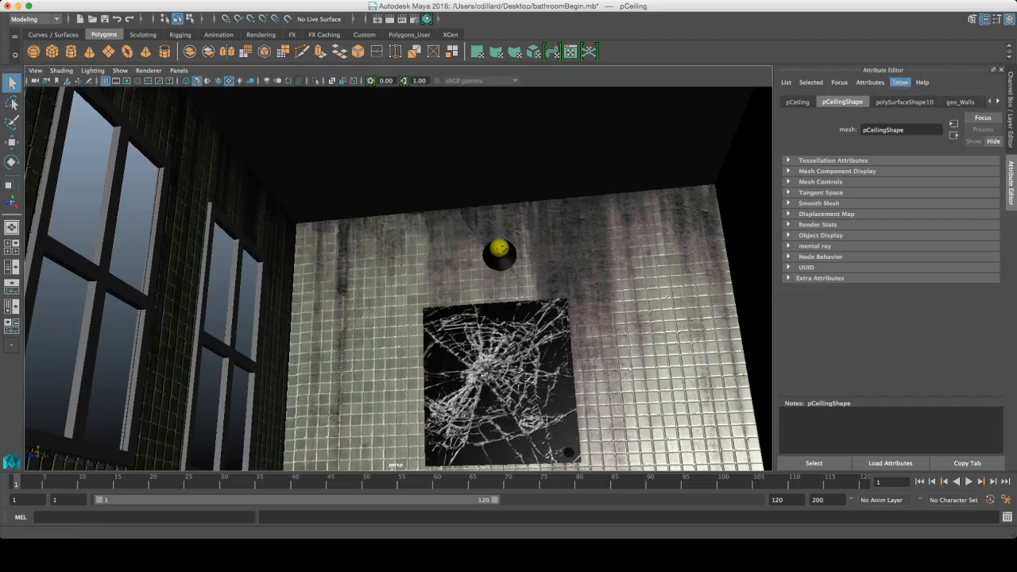
pyautogui.click(998, 101)
pyautogui.click(998, 101)
pyautogui.click(998, 101)
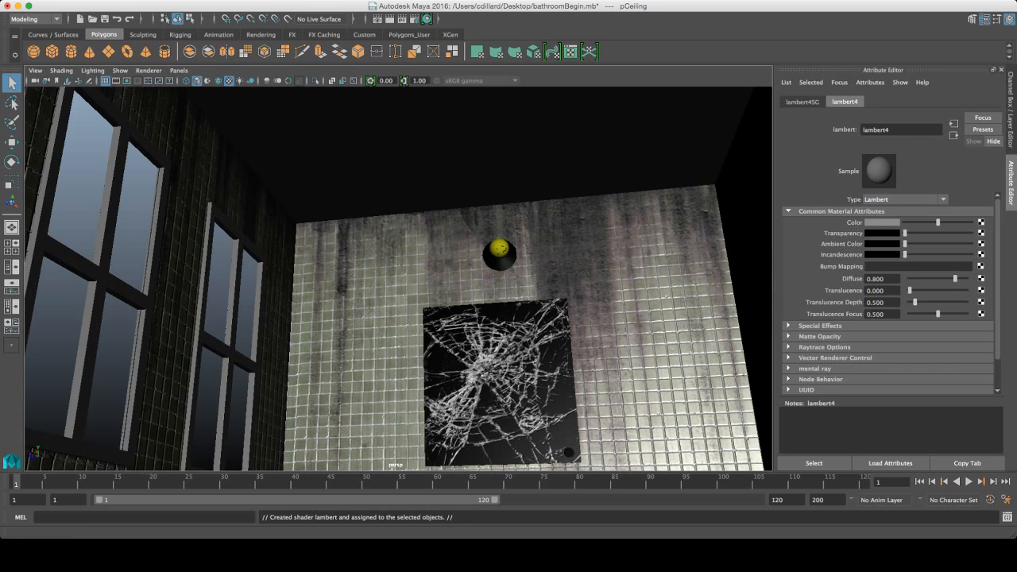
# Add a file texture to the color of the ceiling's Lambert material and load Ceiling_D.jpg into it.
pyautogui.click(981, 223)
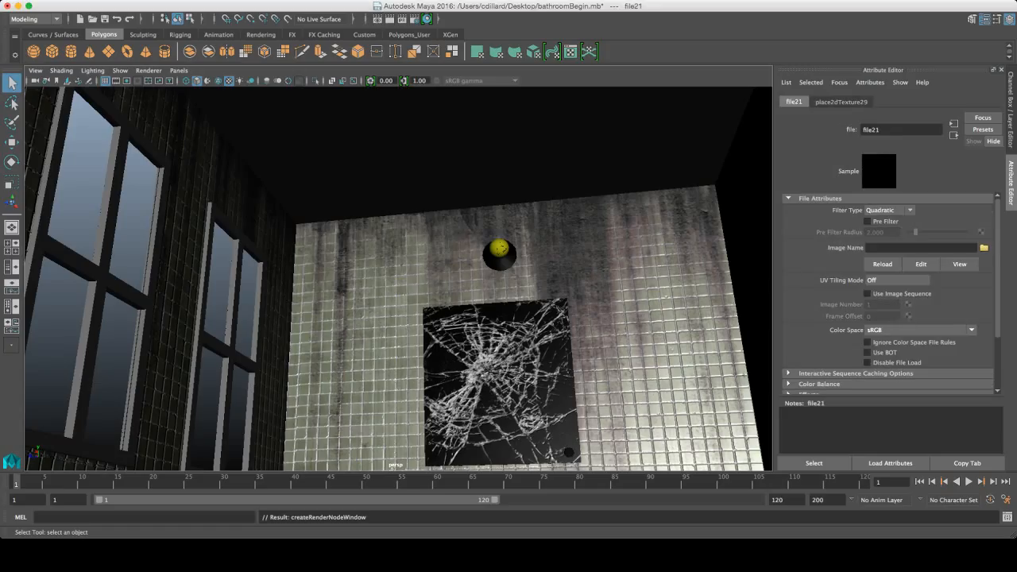
pyautogui.click(984, 247)
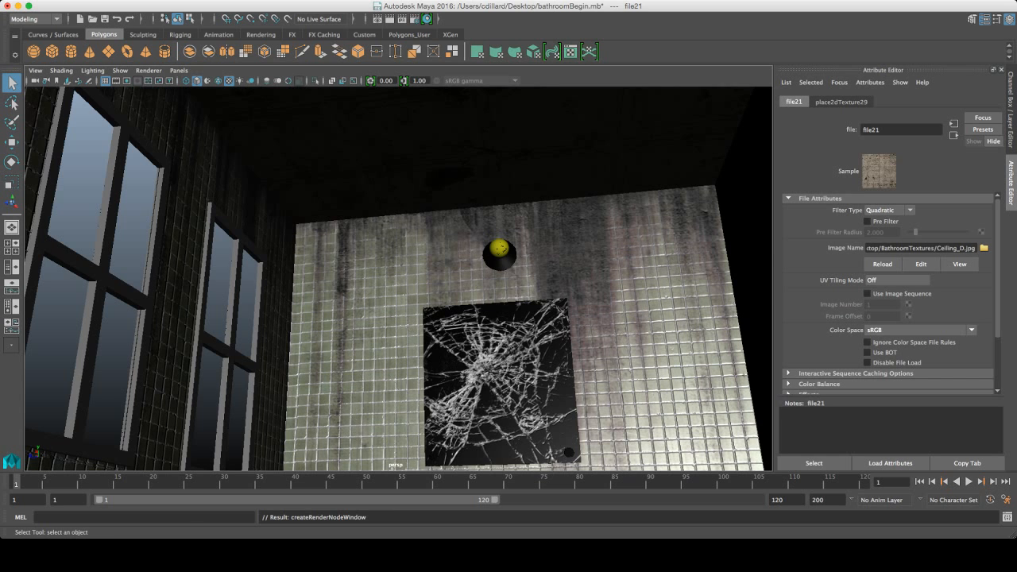
pyautogui.keyDown('alt'); pyautogui.moveTo(499, 279); pyautogui.dragTo(505, 437, button='middle'); pyautogui.keyUp('alt')
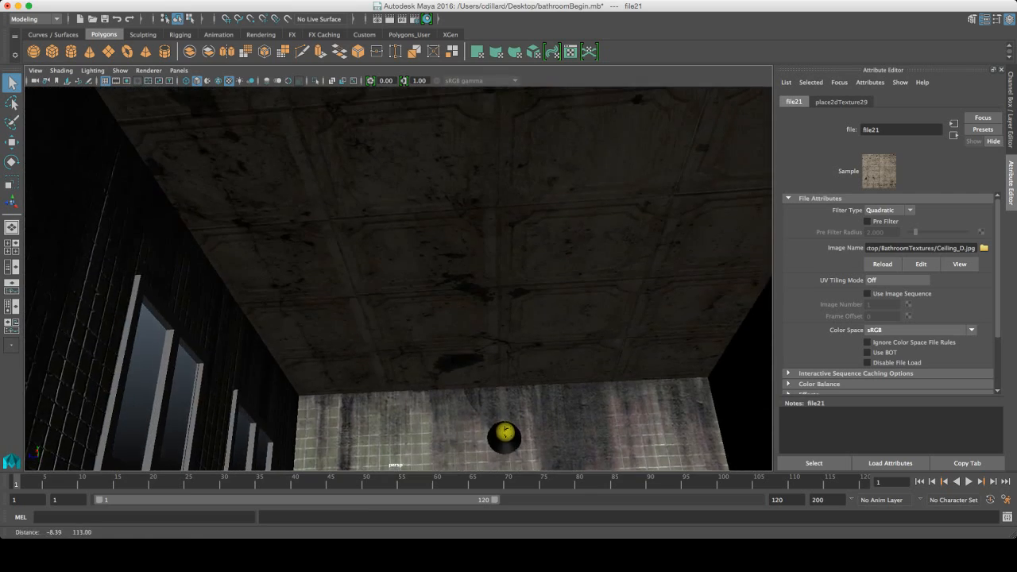
pyautogui.keyDown('alt'); pyautogui.moveTo(505, 398); pyautogui.dragTo(492, 290); pyautogui.keyUp('alt')
pyautogui.scroll(-3, 397, 278)
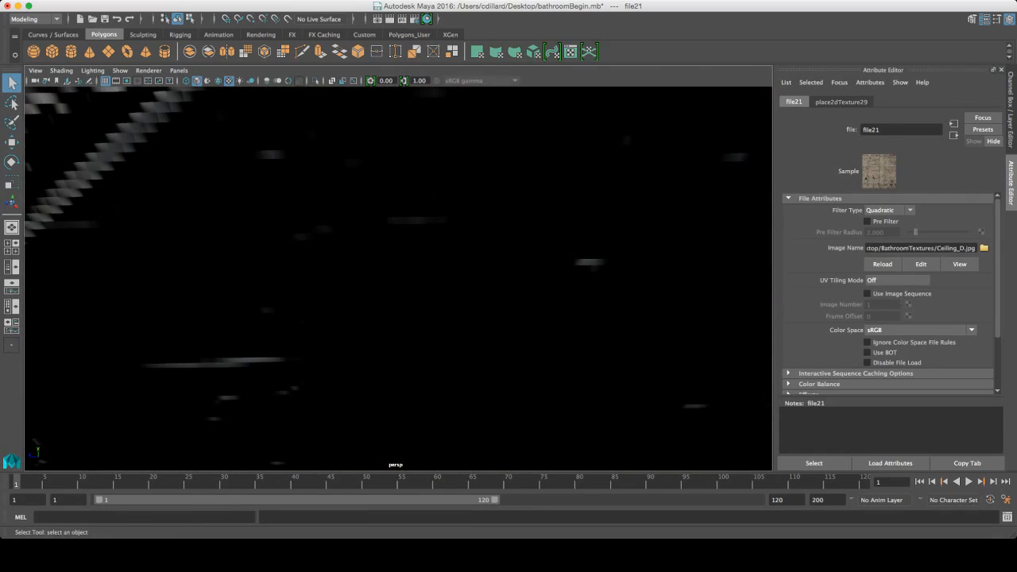
pyautogui.keyDown('alt'); pyautogui.moveTo(397, 278); pyautogui.dragTo(458, 278, button='right'); pyautogui.keyUp('alt')
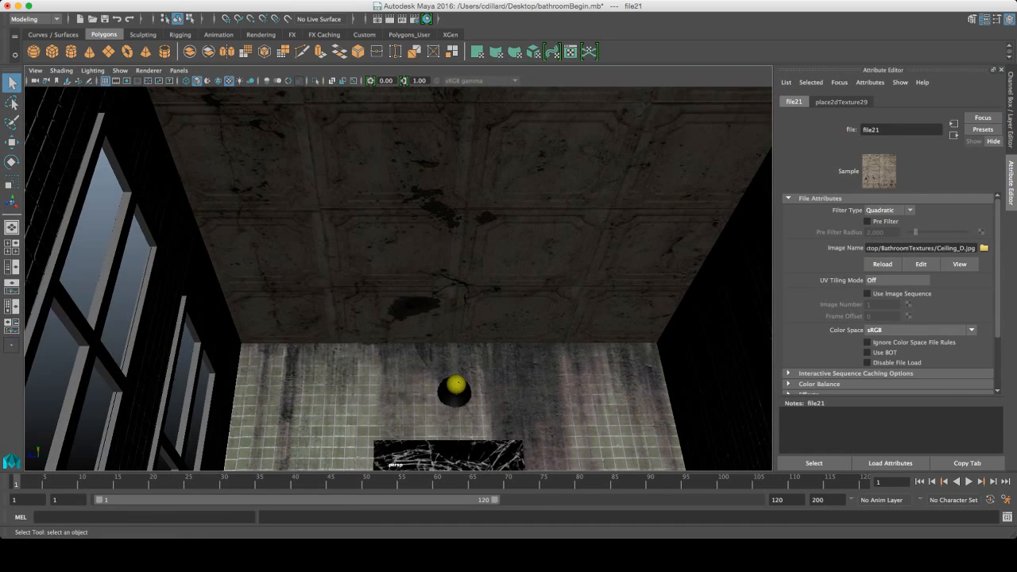
# Add a file texture to the bump mapping of the ceiling's Lambert material and load Ceiling_B.jpg into it.
pyautogui.click(954, 135)
pyautogui.click(982, 267)
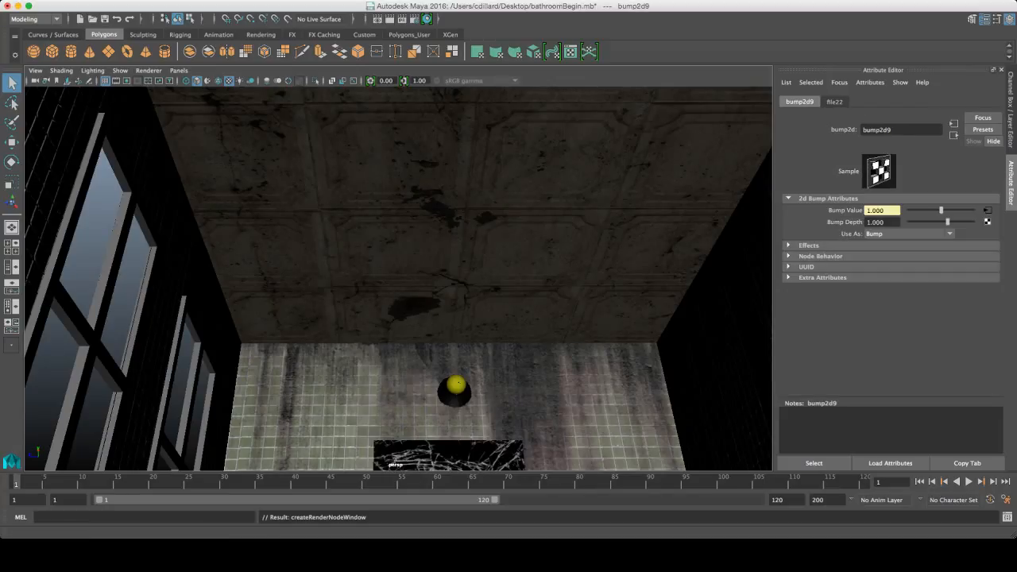
pyautogui.click(953, 135)
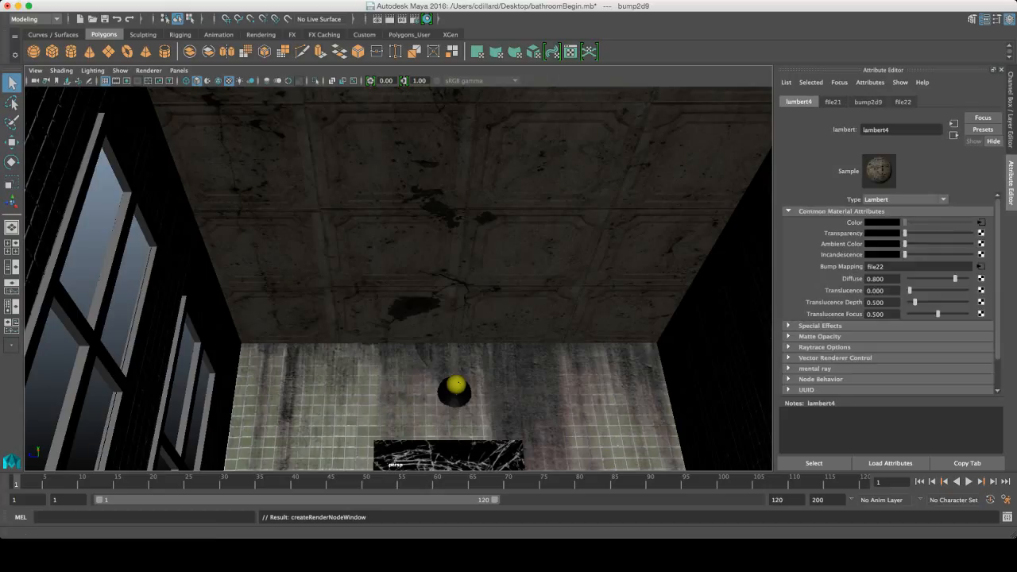
pyautogui.click(902, 102)
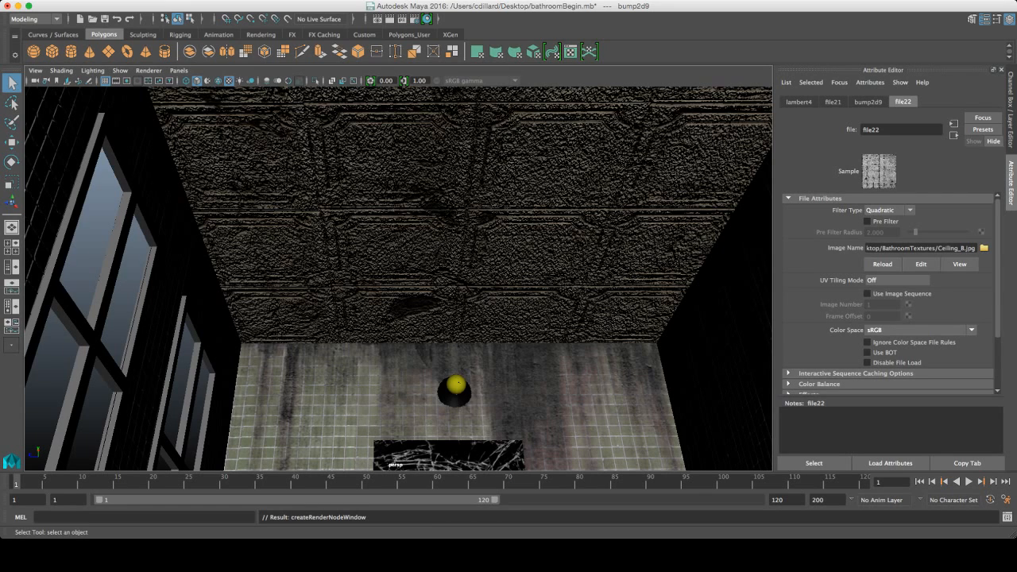
# Go to the ceiling material's bump node and lower its bump depth, trying 0.03 and settling on 0.02.
pyautogui.click(868, 101)
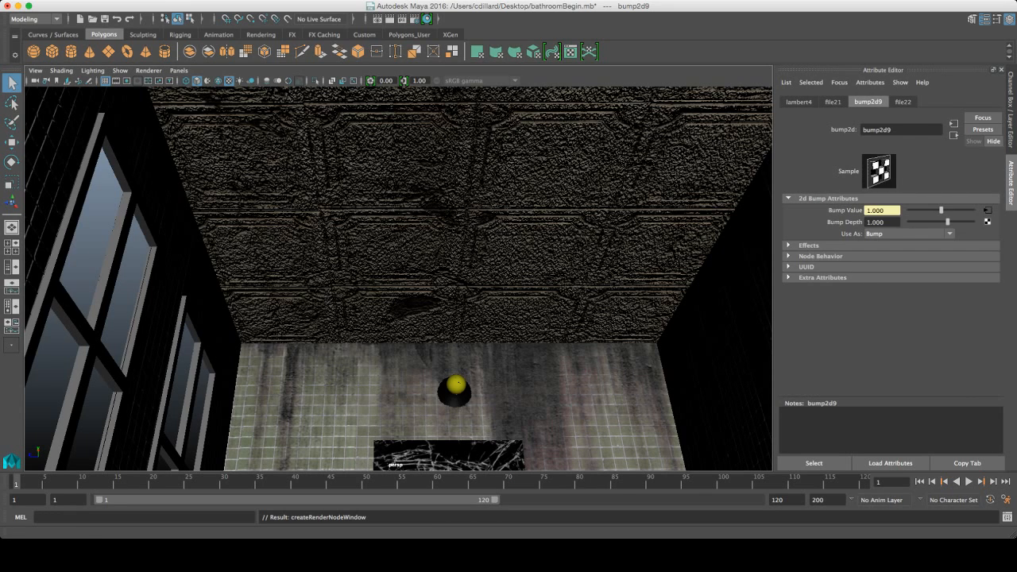
pyautogui.moveTo(947, 222); pyautogui.dragTo(942, 222)
pyautogui.doubleClick(875, 221)
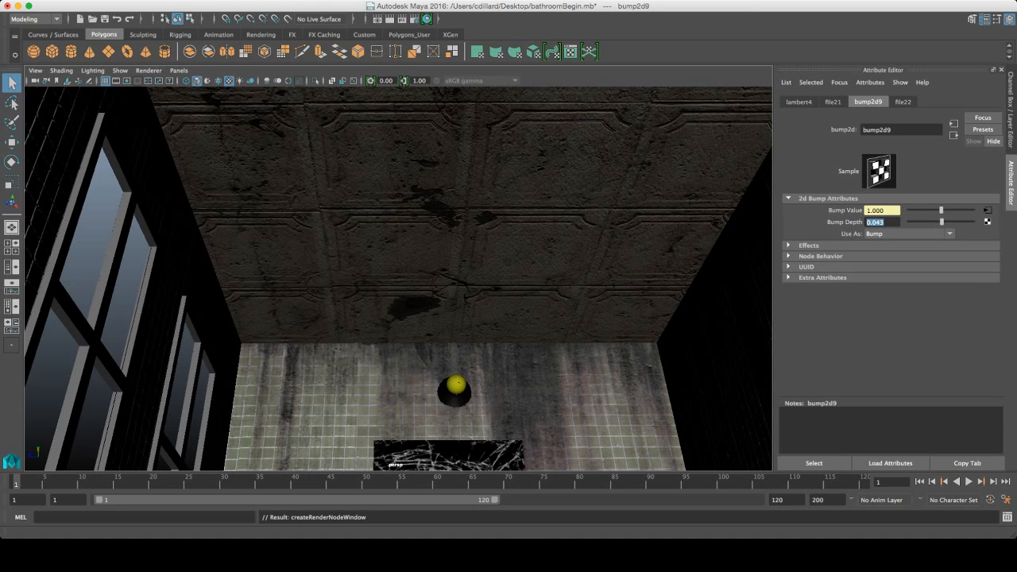
pyautogui.write('.0')
pyautogui.keyDown('alt'); pyautogui.moveTo(459, 383); pyautogui.dragTo(448, 390); pyautogui.keyUp('alt')
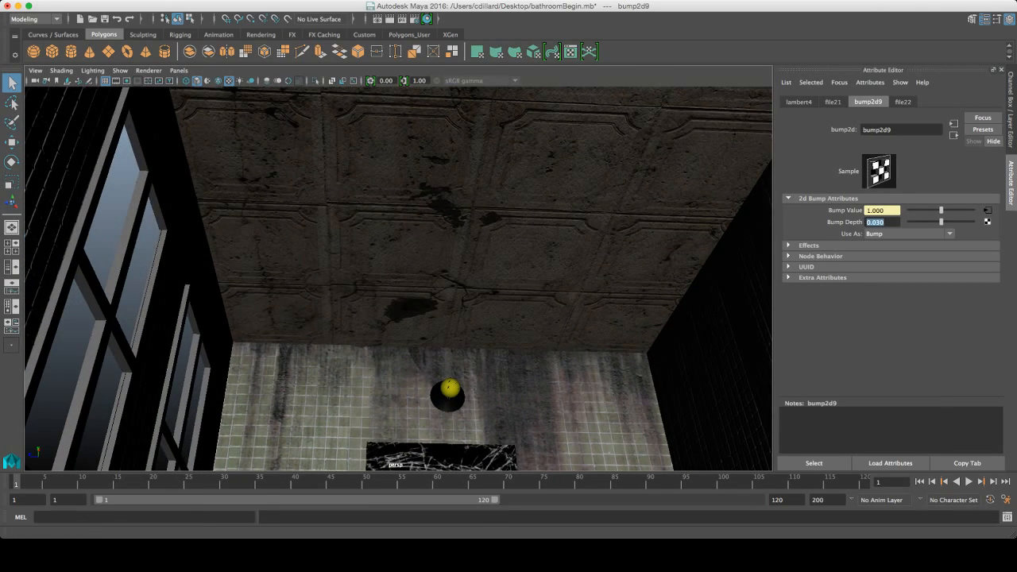
pyautogui.write('.02')
pyautogui.press('Return')
pyautogui.keyDown('alt'); pyautogui.moveTo(398, 278); pyautogui.dragTo(473, 360); pyautogui.keyUp('alt')
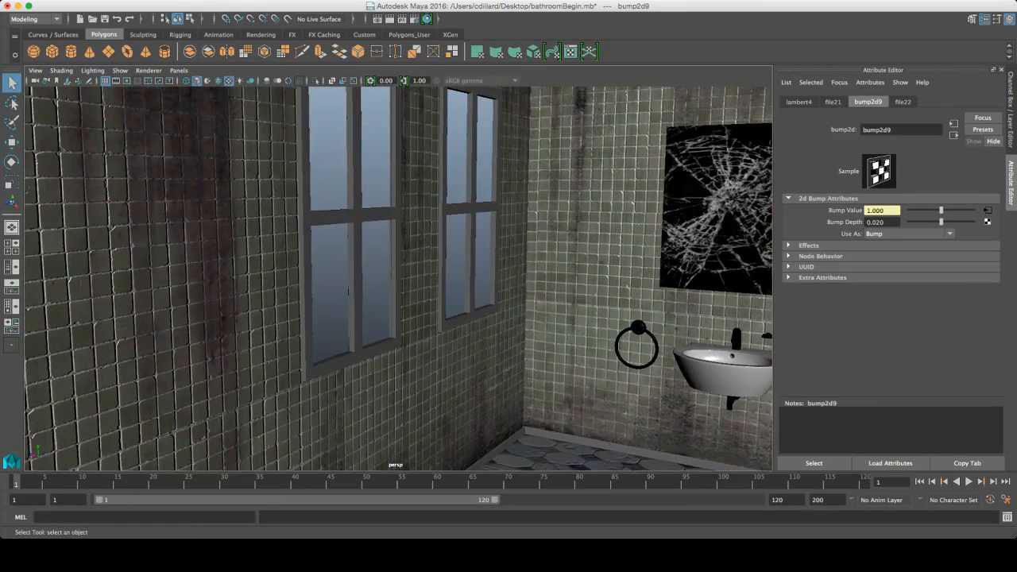
# Select both window frames and the wood baseboard panels around the floor, and assign them a new Blinn material.
pyautogui.click(354, 215)
pyautogui.keyDown('shift'); pyautogui.click(471, 208); pyautogui.keyUp('shift')
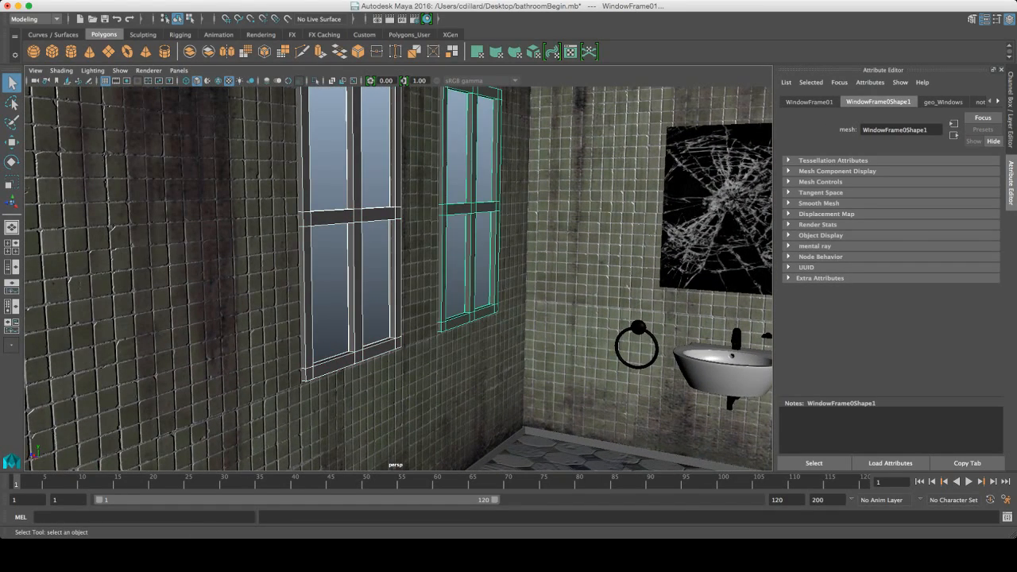
pyautogui.keyDown('shift'); pyautogui.click(604, 445); pyautogui.keyUp('shift')
pyautogui.keyDown('shift'); pyautogui.click(496, 448); pyautogui.keyUp('shift')
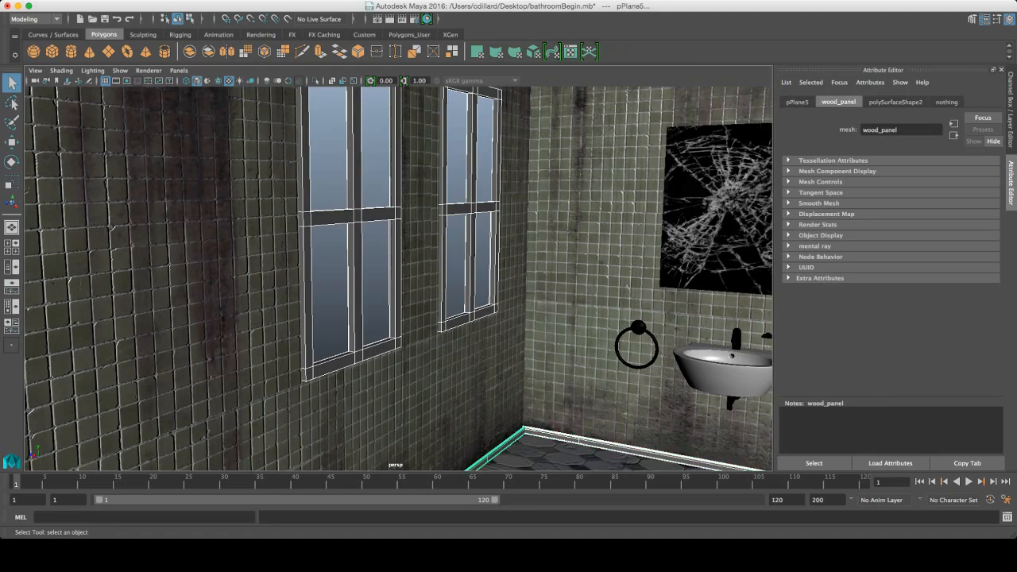
pyautogui.keyDown('alt'); pyautogui.moveTo(509, 334); pyautogui.dragTo(374, 231, button='middle'); pyautogui.keyUp('alt')
pyautogui.keyDown('alt'); pyautogui.moveTo(397, 278); pyautogui.dragTo(508, 298); pyautogui.keyUp('alt')
pyautogui.keyDown('alt'); pyautogui.moveTo(493, 270); pyautogui.dragTo(397, 290, button='middle'); pyautogui.keyUp('alt')
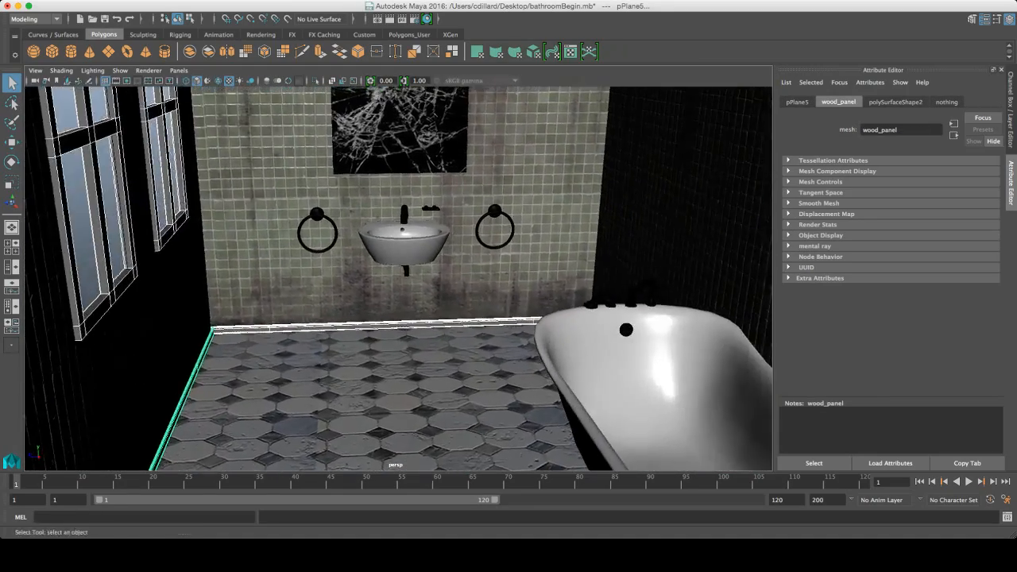
pyautogui.keyDown('alt'); pyautogui.moveTo(445, 278); pyautogui.dragTo(413, 280); pyautogui.keyUp('alt')
pyautogui.keyDown('shift'); pyautogui.click(545, 278); pyautogui.keyUp('shift')
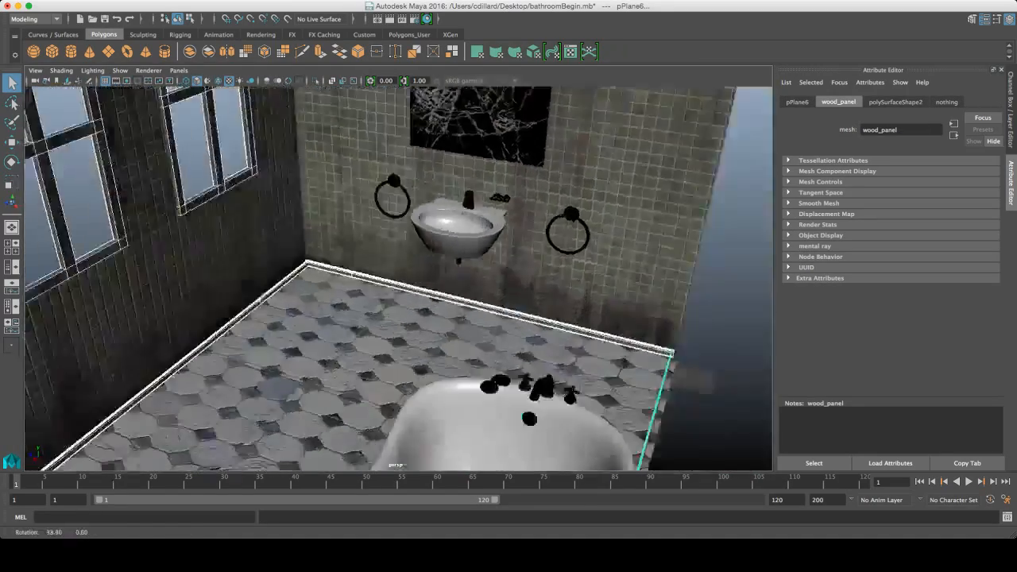
pyautogui.keyDown('alt'); pyautogui.moveTo(508, 295); pyautogui.dragTo(286, 302); pyautogui.keyUp('alt')
pyautogui.keyDown('alt'); pyautogui.moveTo(334, 263); pyautogui.dragTo(469, 334, button='middle'); pyautogui.keyUp('alt')
pyautogui.keyDown('alt'); pyautogui.moveTo(469, 302); pyautogui.dragTo(589, 294); pyautogui.keyUp('alt')
pyautogui.keyDown('shift'); pyautogui.click(370, 300); pyautogui.keyUp('shift')
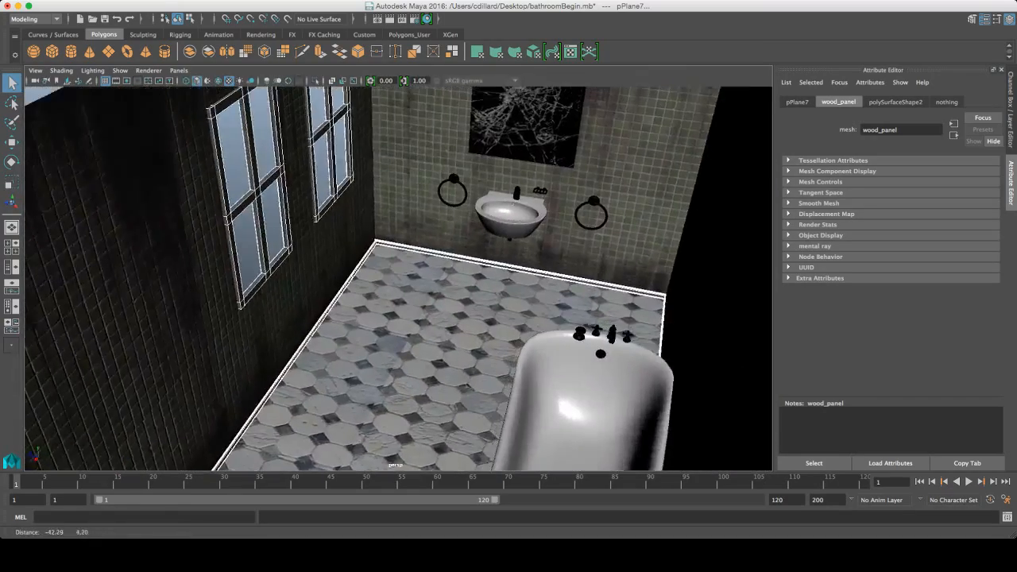
pyautogui.keyDown('alt'); pyautogui.moveTo(508, 278); pyautogui.dragTo(537, 306, button='middle'); pyautogui.keyUp('alt')
pyautogui.keyDown('alt'); pyautogui.moveTo(469, 270); pyautogui.dragTo(572, 275, button='right'); pyautogui.keyUp('alt')
pyautogui.keyDown('alt'); pyautogui.moveTo(509, 318); pyautogui.dragTo(504, 257); pyautogui.keyUp('alt')
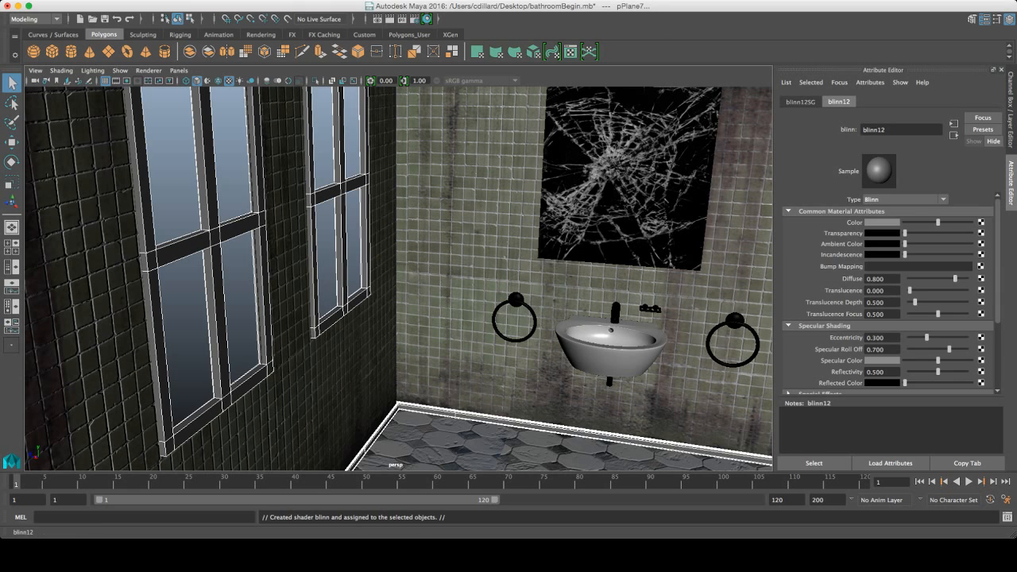
# Add a file texture to the color of the wood trim's Blinn material and load WoodGrain.jpg into it.
pyautogui.doubleClick(882, 130)
pyautogui.click(981, 222)
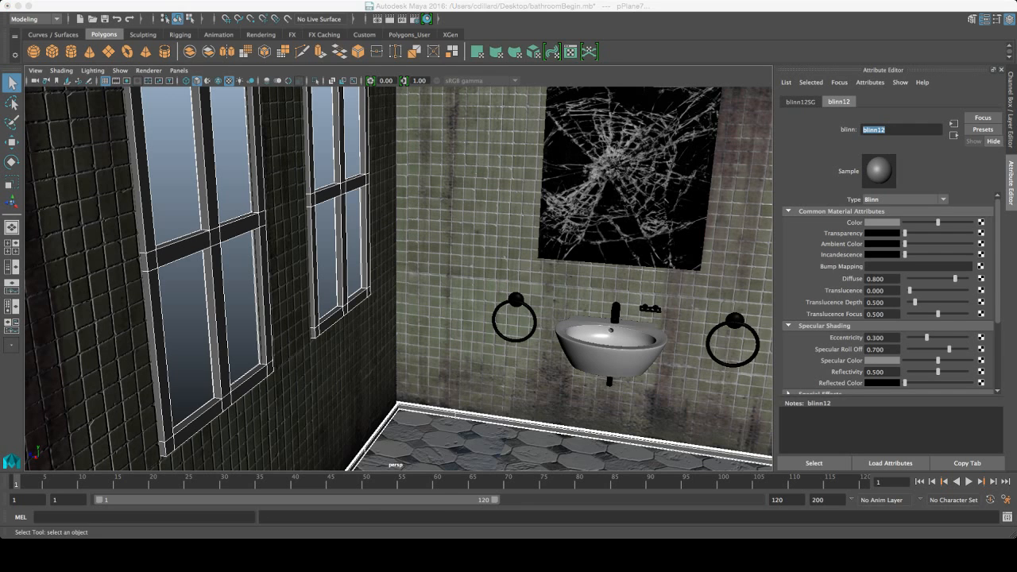
pyautogui.click(984, 247)
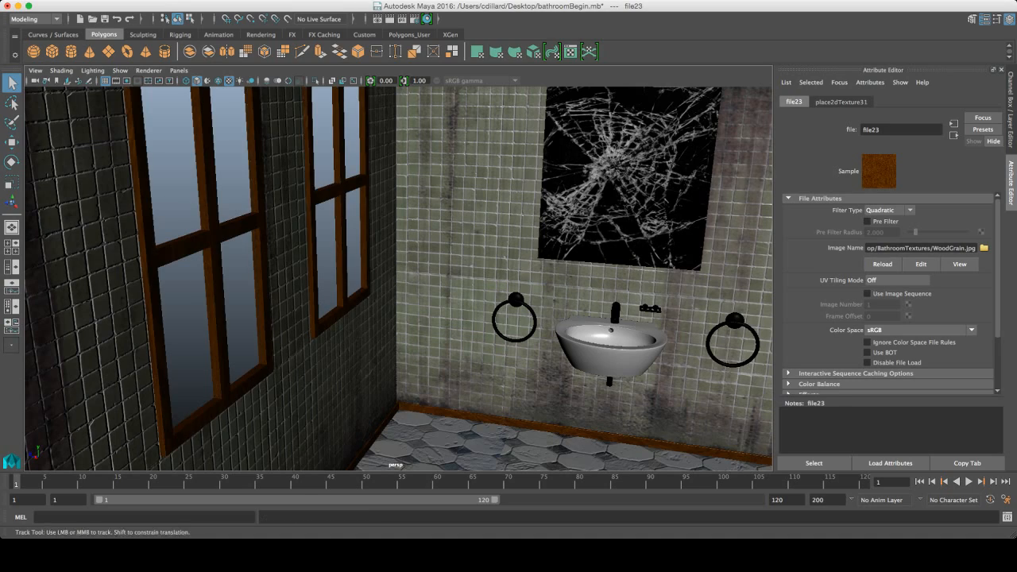
pyautogui.keyDown('alt'); pyautogui.moveTo(328, 283); pyautogui.dragTo(197, 295); pyautogui.keyUp('alt')
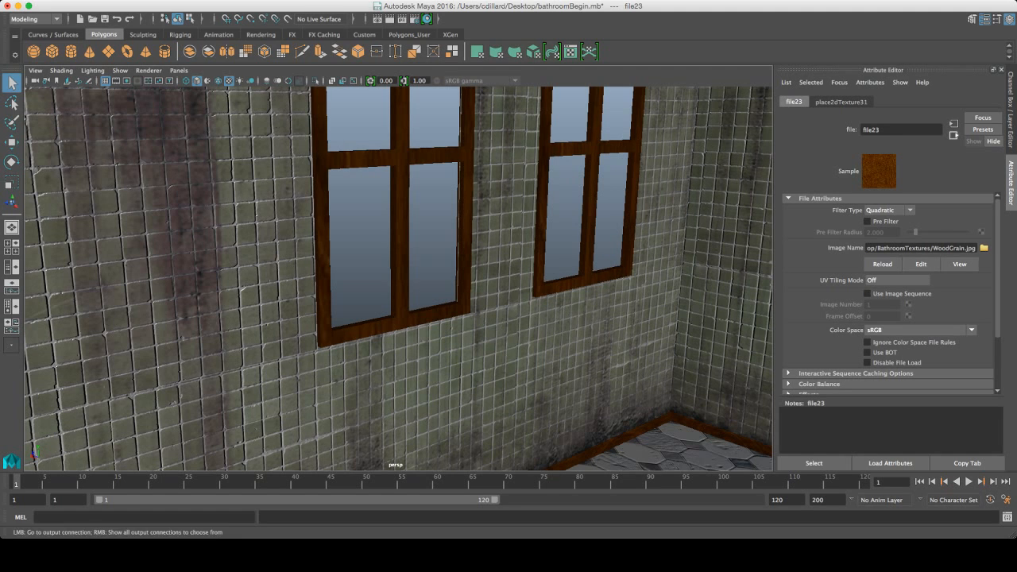
# On the wood Blinn material, brighten the reflected color slightly, darken the specular color, and set reflectivity to 0.076 and specular roll off to 0.5.
pyautogui.click(952, 135)
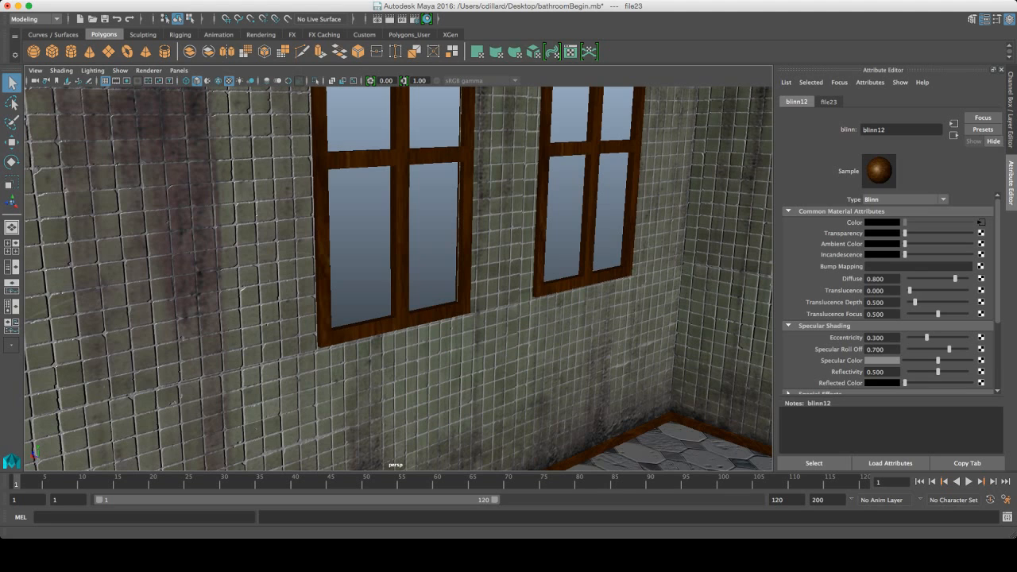
pyautogui.moveTo(905, 383)
pyautogui.mouseDown()
pyautogui.moveTo(924, 383)
pyautogui.moveTo(914, 383)
pyautogui.mouseUp()
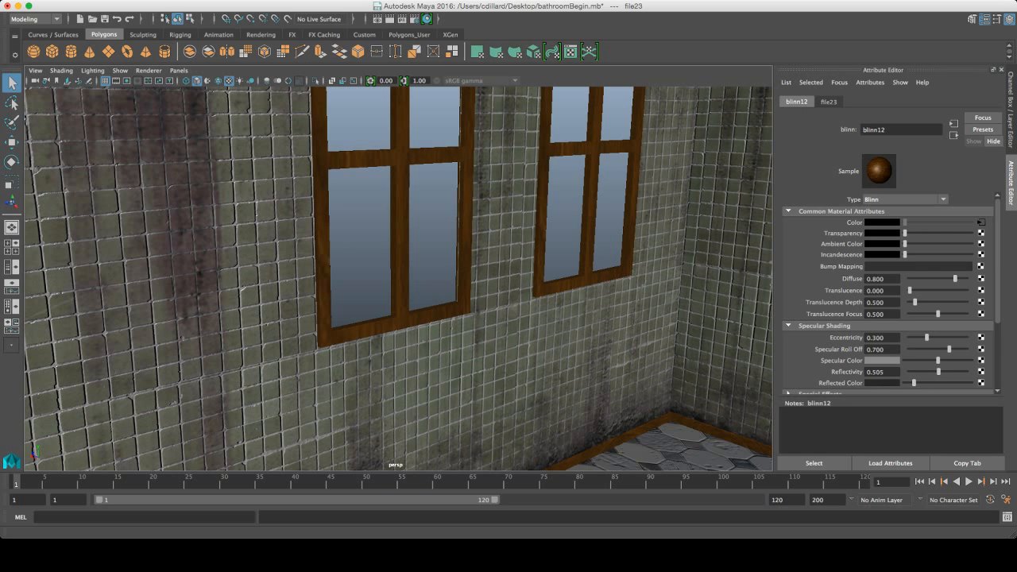
pyautogui.moveTo(938, 371); pyautogui.dragTo(936, 349)
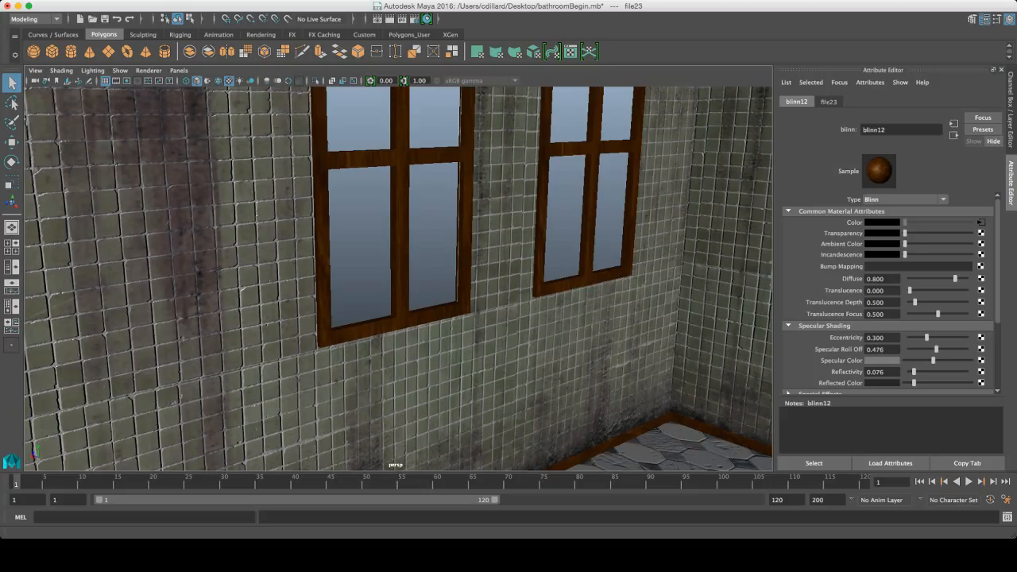
pyautogui.doubleClick(875, 349)
pyautogui.write('0.5')
pyautogui.press('Return')
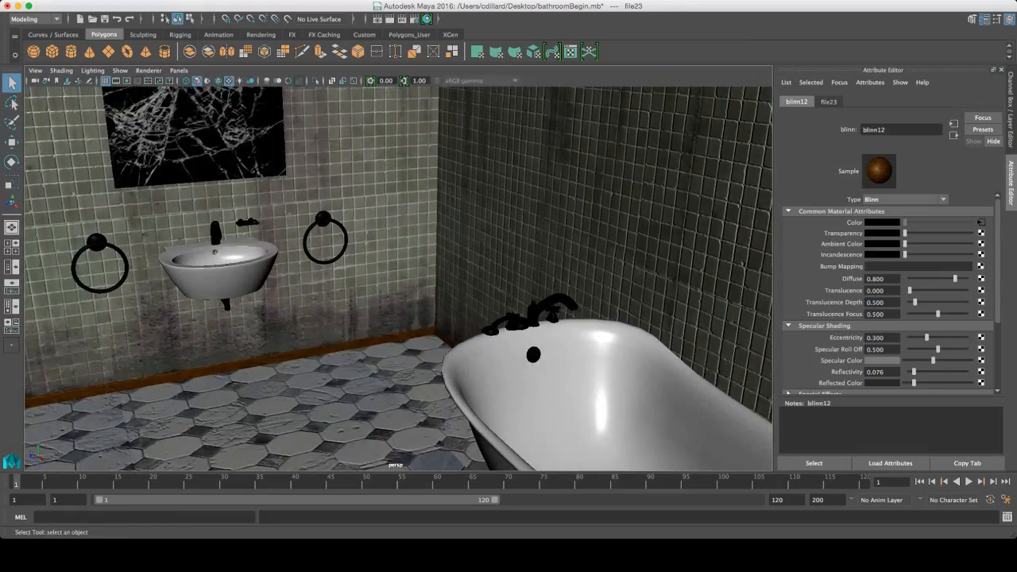
# Create a point light in the bathroom scene and switch the viewport to lighting from all scene lights.
pyautogui.scroll(2, 398, 278)
pyautogui.scroll(-8, 399, 278)
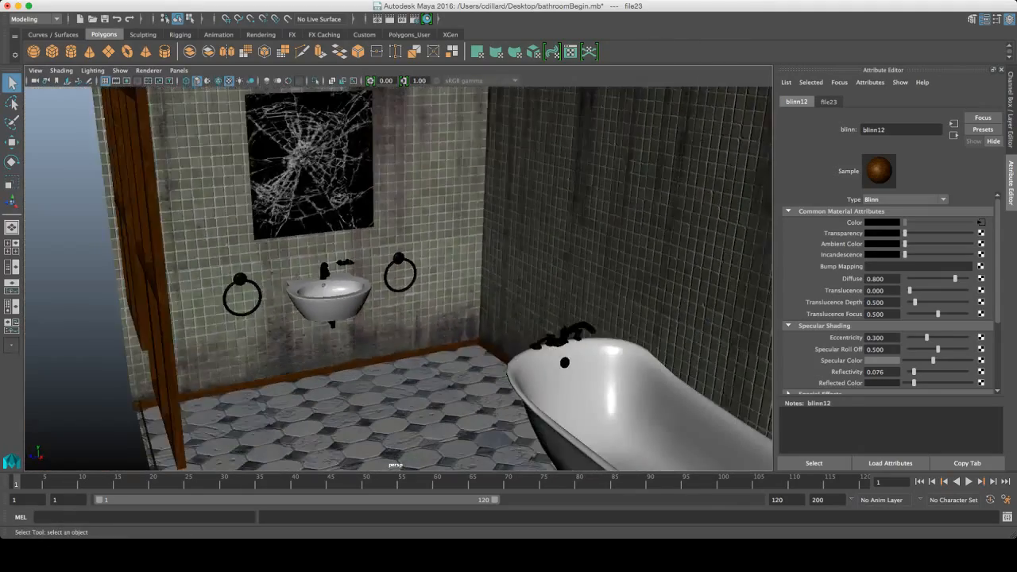
pyautogui.scroll(8, 398, 278)
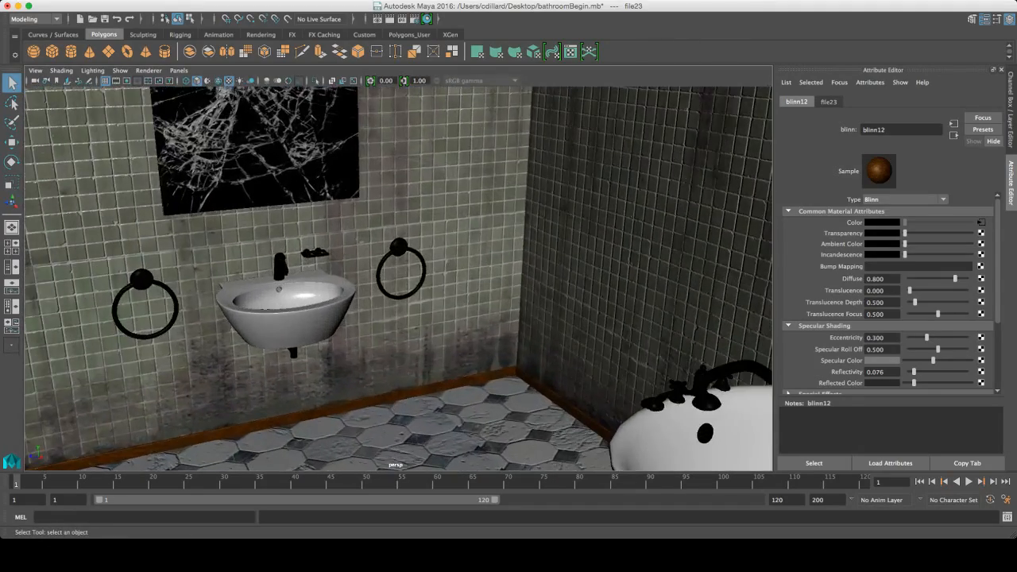
pyautogui.keyDown('alt'); pyautogui.moveTo(398, 238); pyautogui.dragTo(386, 317, button='middle'); pyautogui.keyUp('alt')
pyautogui.moveTo(397, 278)
pyautogui.keyDown('alt'); pyautogui.mouseDown()
pyautogui.moveTo(413, 286)
pyautogui.moveTo(413, 262)
pyautogui.moveTo(401, 279)
pyautogui.mouseUp(); pyautogui.keyUp('alt')
pyautogui.keyDown('alt'); pyautogui.moveTo(398, 317); pyautogui.dragTo(415, 230, button='middle'); pyautogui.keyUp('alt')
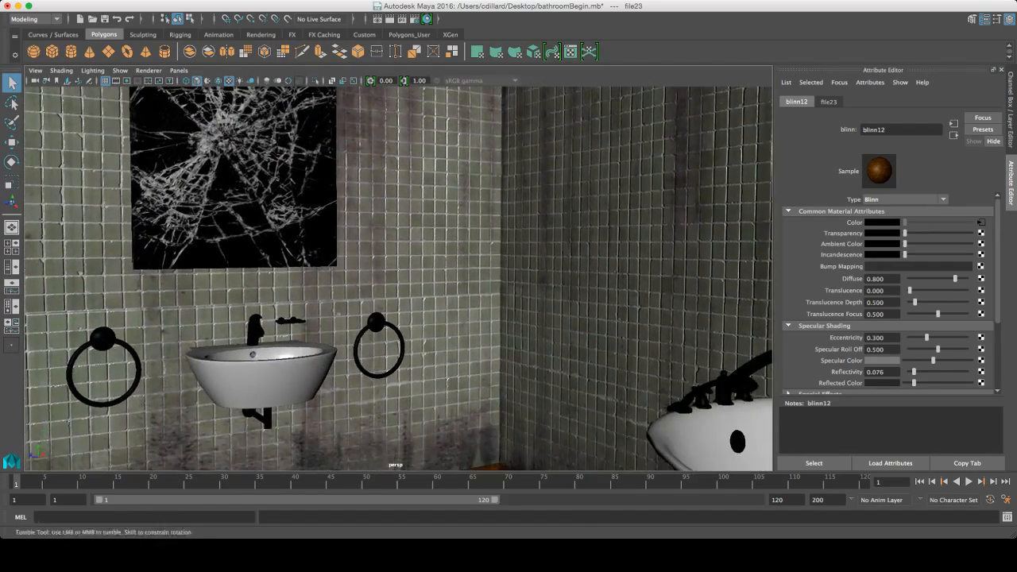
pyautogui.keyDown('alt'); pyautogui.moveTo(405, 263); pyautogui.dragTo(385, 294); pyautogui.keyUp('alt')
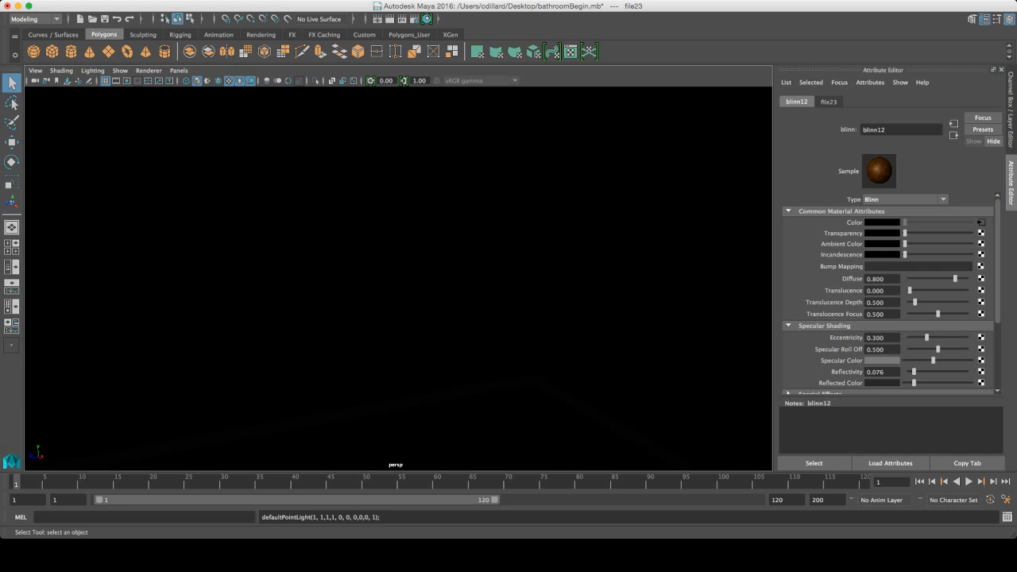
pyautogui.scroll(-5, 398, 278)
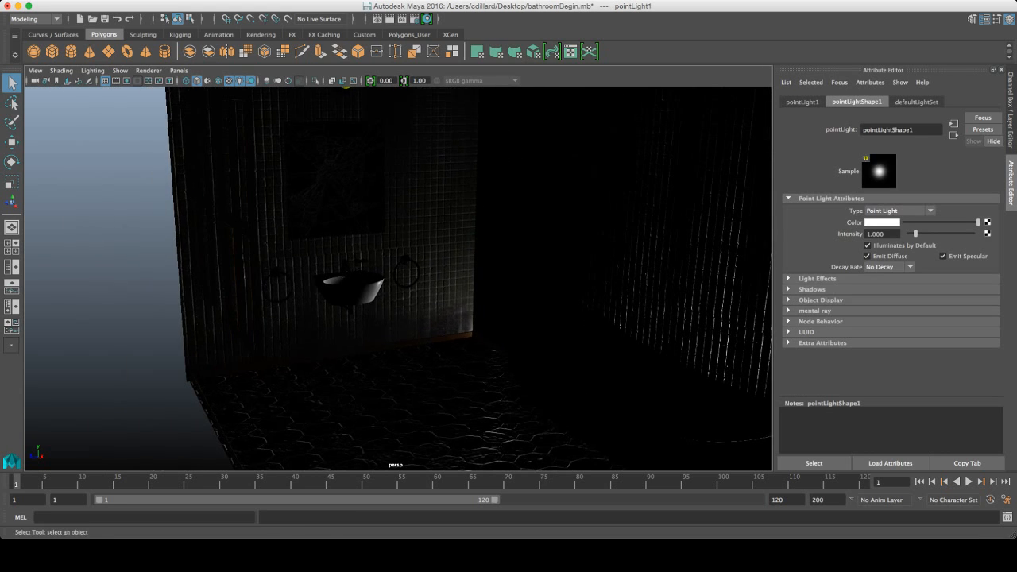
pyautogui.keyDown('alt'); pyautogui.moveTo(373, 278); pyautogui.dragTo(649, 278); pyautogui.keyUp('alt')
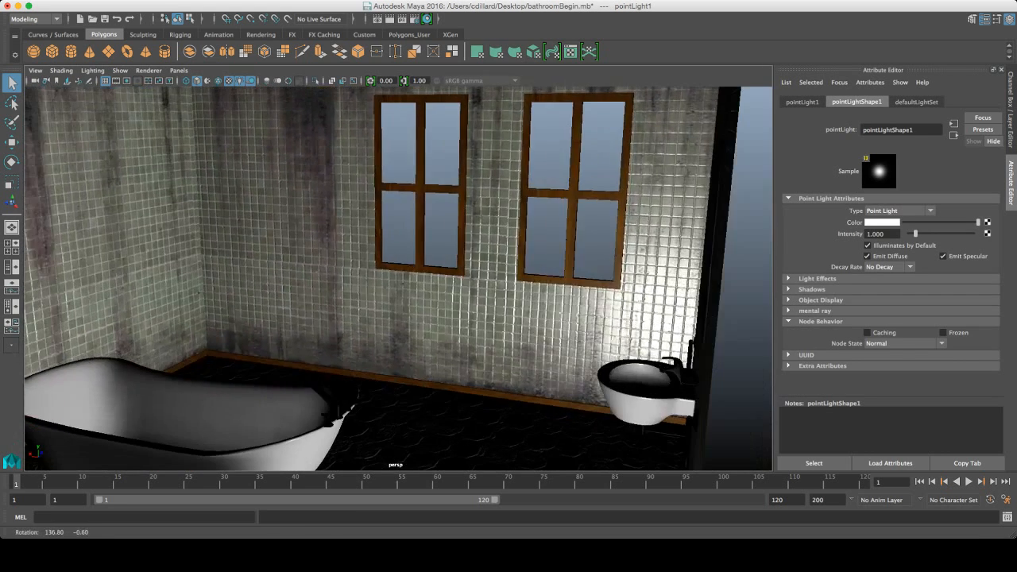
pyautogui.scroll(-8, 398, 279)
pyautogui.keyDown('alt'); pyautogui.moveTo(398, 278); pyautogui.dragTo(489, 266); pyautogui.keyUp('alt')
pyautogui.scroll(10, 398, 278)
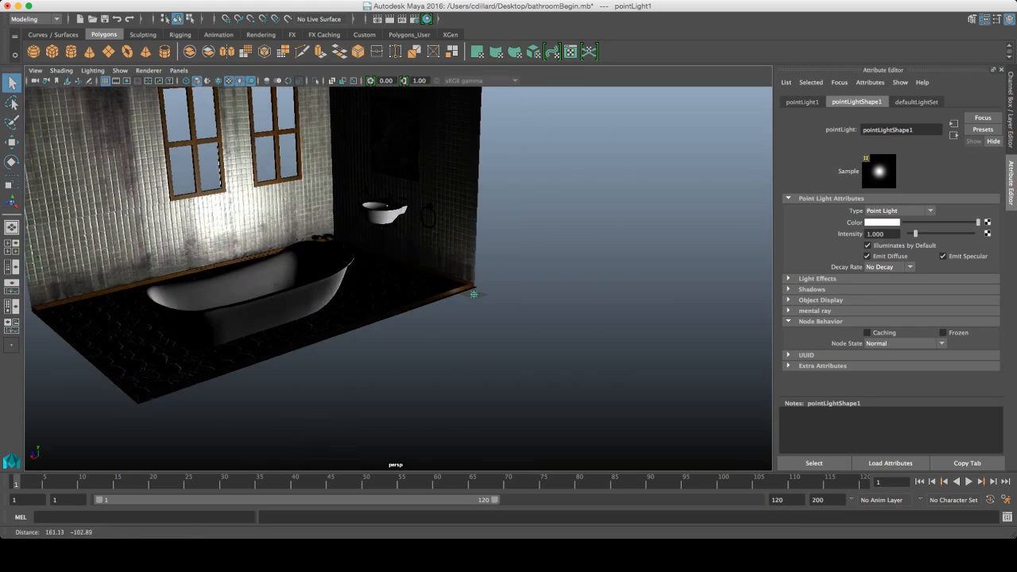
pyautogui.click(532, 307)
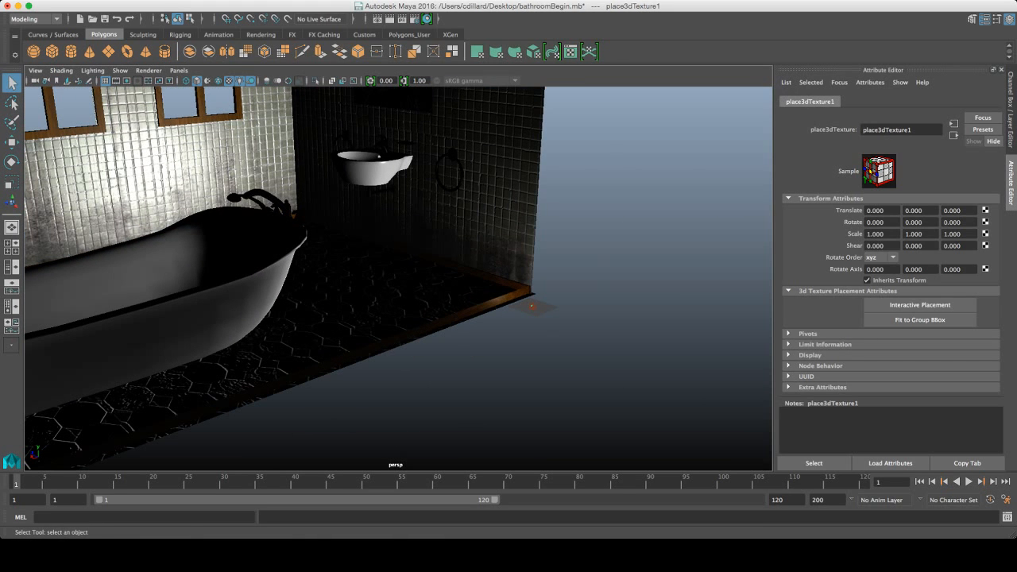
pyautogui.press('w')
pyautogui.moveTo(529, 304); pyautogui.dragTo(557, 270)
pyautogui.scroll(5, 398, 279)
pyautogui.moveTo(209, 230); pyautogui.dragTo(334, 151)
pyautogui.moveTo(188, 312); pyautogui.dragTo(260, 334)
pyautogui.click(302, 349)
pyautogui.press('z')
pyautogui.press('z')
pyautogui.press('z')
pyautogui.press('z')
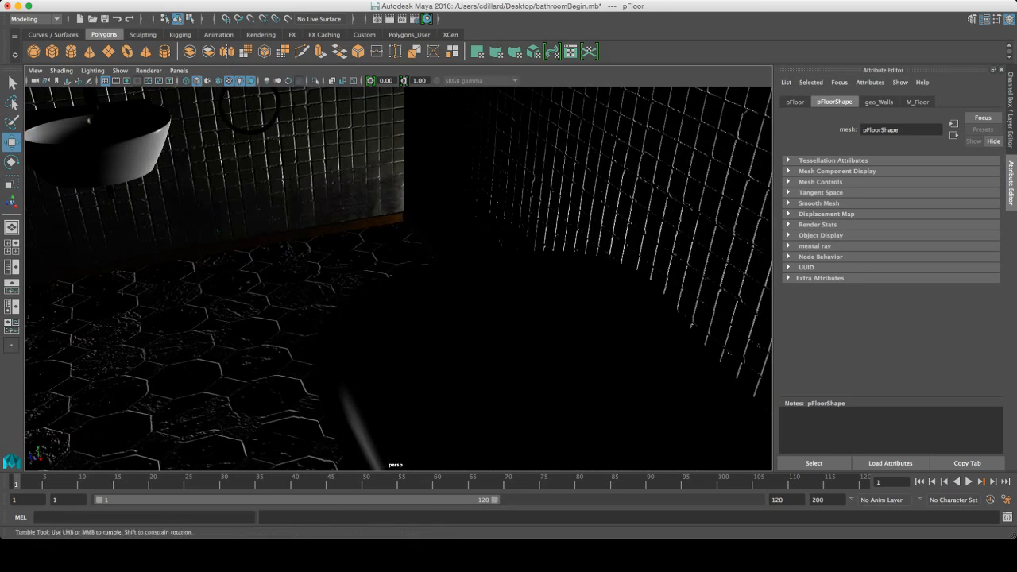
pyautogui.press('z')
pyautogui.press('z')
pyautogui.press('z')
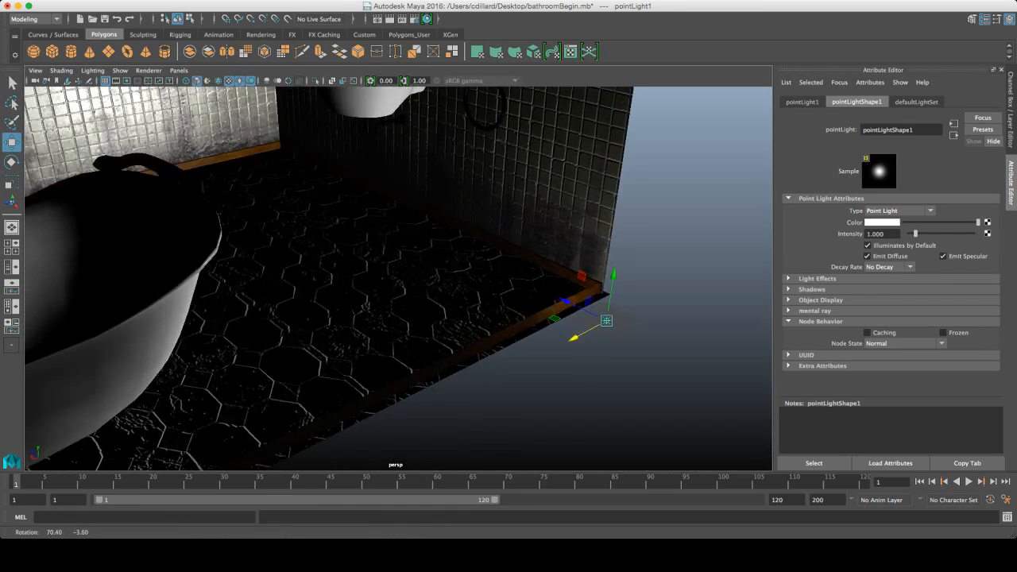
pyautogui.press('z')
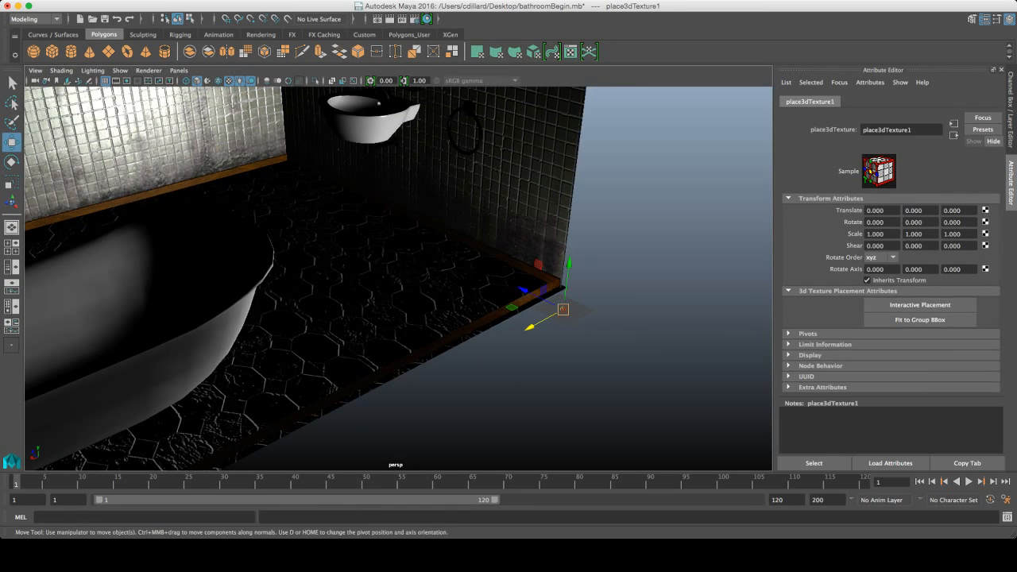
pyautogui.press('z')
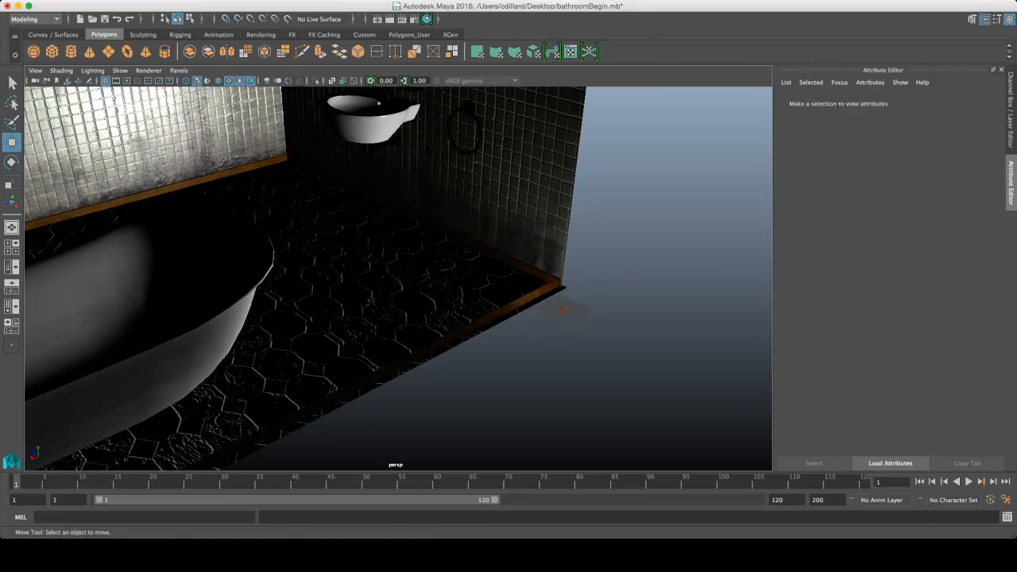
pyautogui.click(562, 309)
pyautogui.moveTo(522, 291); pyautogui.dragTo(504, 281)
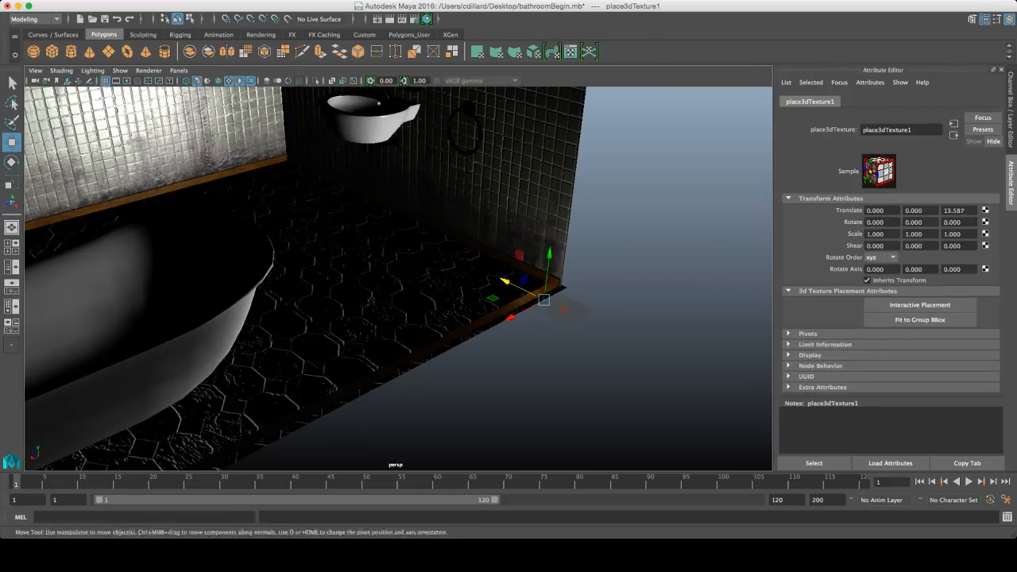
pyautogui.press('z')
pyautogui.press('z')
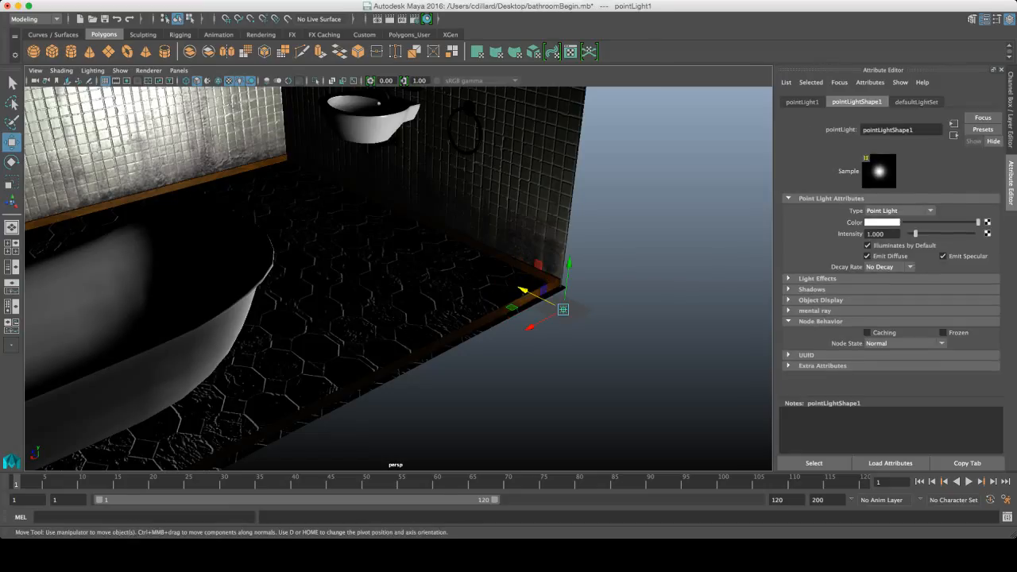
pyautogui.press('z')
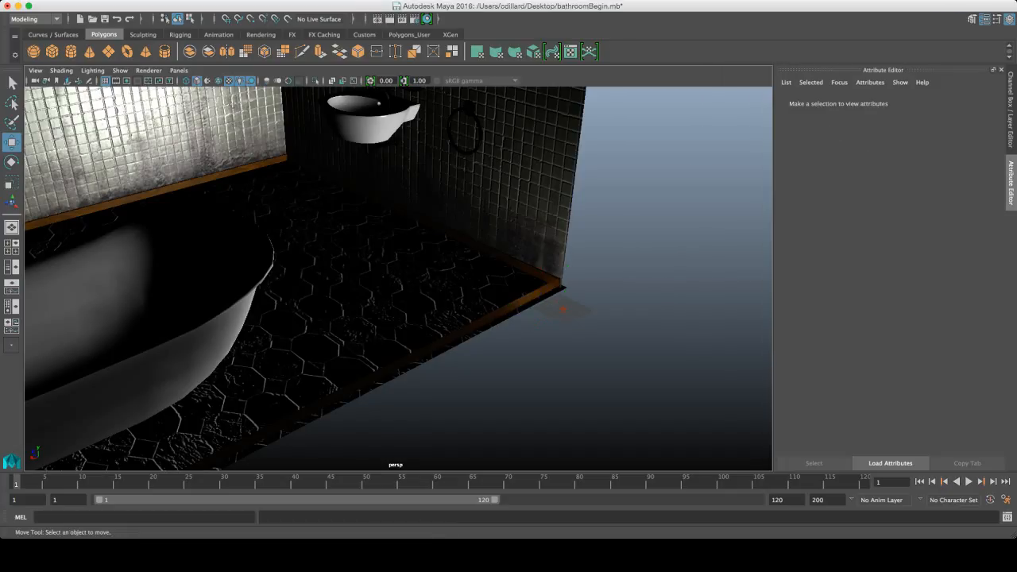
# Select the point light at the floor's corner, move it inside the room and raise it above the floor tiles.
pyautogui.keyDown('alt'); pyautogui.moveTo(341, 306); pyautogui.dragTo(405, 318); pyautogui.keyUp('alt')
pyautogui.moveTo(597, 245); pyautogui.dragTo(540, 306)
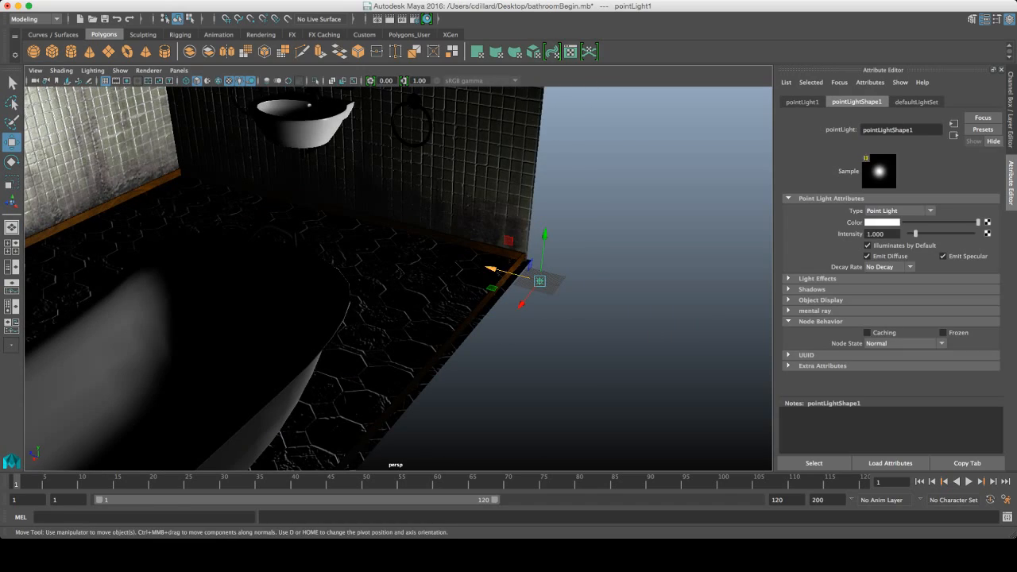
pyautogui.moveTo(491, 268); pyautogui.dragTo(557, 254)
pyautogui.keyDown('alt'); pyautogui.moveTo(397, 278); pyautogui.dragTo(469, 278, button='right'); pyautogui.keyUp('alt')
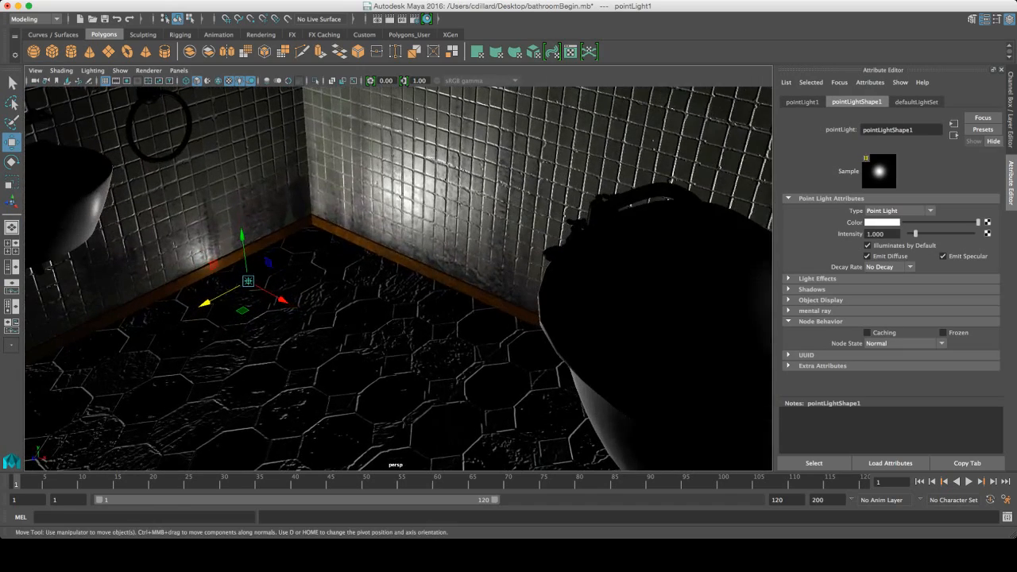
pyautogui.moveTo(243, 236); pyautogui.dragTo(231, 153)
pyautogui.keyDown('alt'); pyautogui.moveTo(334, 270); pyautogui.dragTo(477, 239); pyautogui.keyUp('alt')
pyautogui.keyDown('alt'); pyautogui.moveTo(398, 278); pyautogui.dragTo(445, 279, button='right'); pyautogui.keyUp('alt')
# Shift the point light horizontally along X and Z near the sink corner and raise it to light the wall tiles.
pyautogui.moveTo(507, 344); pyautogui.dragTo(639, 397)
pyautogui.keyDown('alt'); pyautogui.moveTo(477, 278); pyautogui.dragTo(381, 278, button='right'); pyautogui.keyUp('alt')
pyautogui.keyDown('alt'); pyautogui.moveTo(397, 278); pyautogui.dragTo(476, 270); pyautogui.keyUp('alt')
pyautogui.keyDown('alt'); pyautogui.moveTo(397, 278); pyautogui.dragTo(500, 278, button='right'); pyautogui.keyUp('alt')
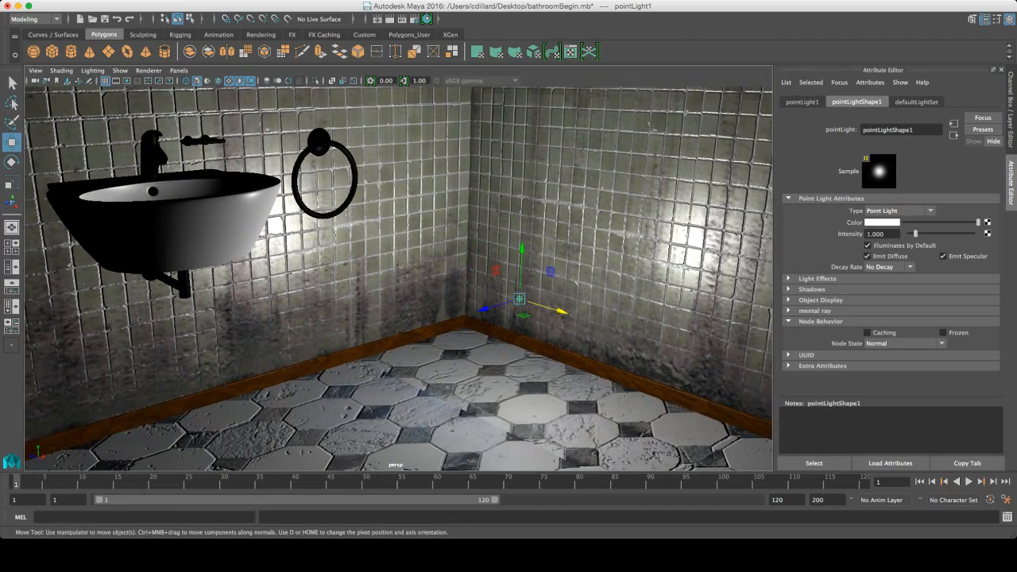
pyautogui.moveTo(485, 309); pyautogui.dragTo(425, 326)
pyautogui.moveTo(463, 268); pyautogui.dragTo(464, 193)
pyautogui.keyDown('alt'); pyautogui.moveTo(630, 411); pyautogui.dragTo(403, 140); pyautogui.keyUp('alt')
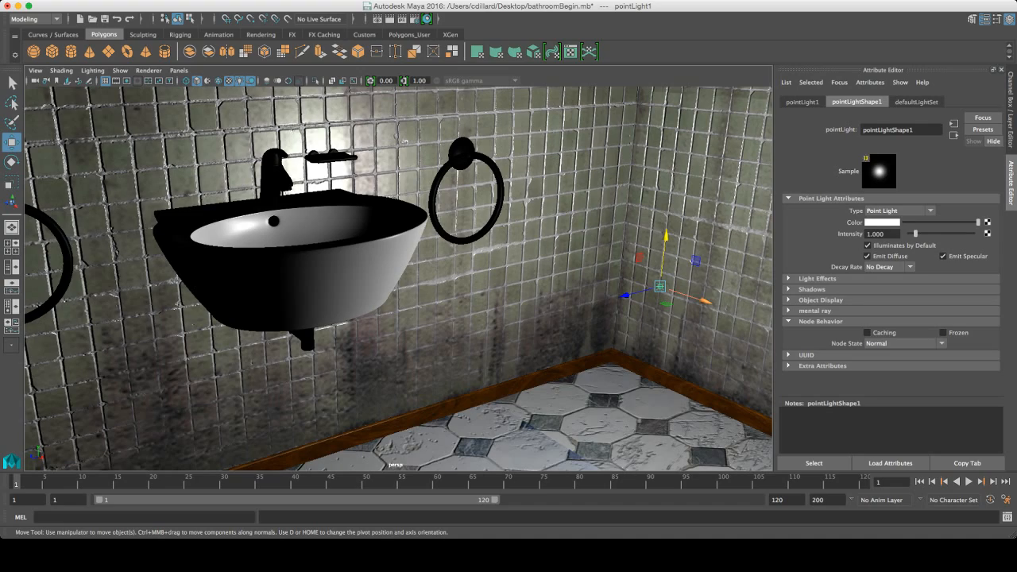
# Move the point light along X beside the towel ring and adjust its height to light the sink and mirror.
pyautogui.moveTo(706, 301); pyautogui.dragTo(652, 341)
pyautogui.keyDown('alt'); pyautogui.moveTo(652, 342); pyautogui.dragTo(457, 336, button='middle'); pyautogui.keyUp('alt')
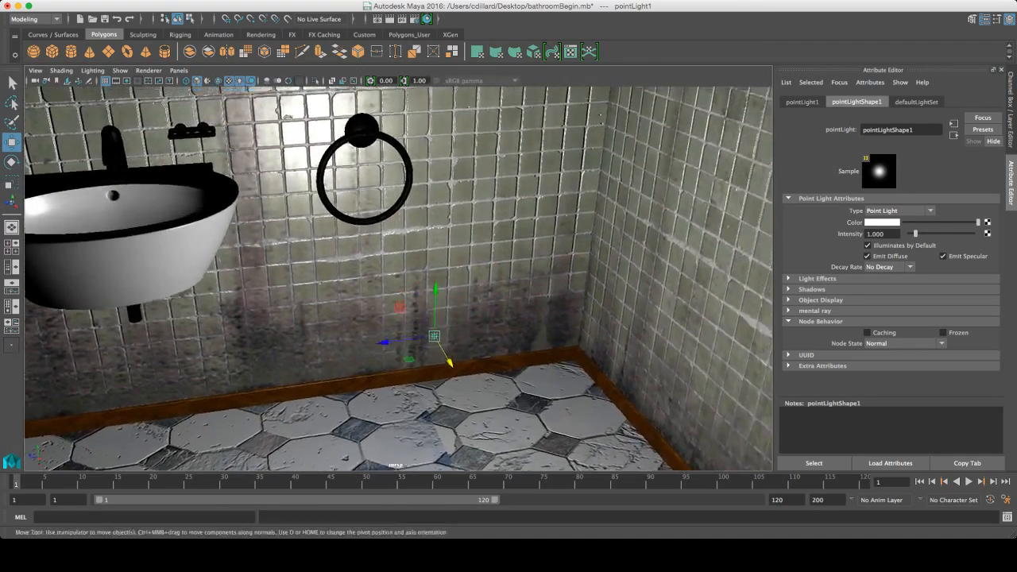
pyautogui.keyDown('alt'); pyautogui.moveTo(457, 335); pyautogui.dragTo(549, 360); pyautogui.keyUp('alt')
pyautogui.moveTo(577, 235); pyautogui.dragTo(497, 119)
pyautogui.keyDown('alt'); pyautogui.moveTo(496, 119); pyautogui.dragTo(568, 195, button='middle'); pyautogui.keyUp('alt')
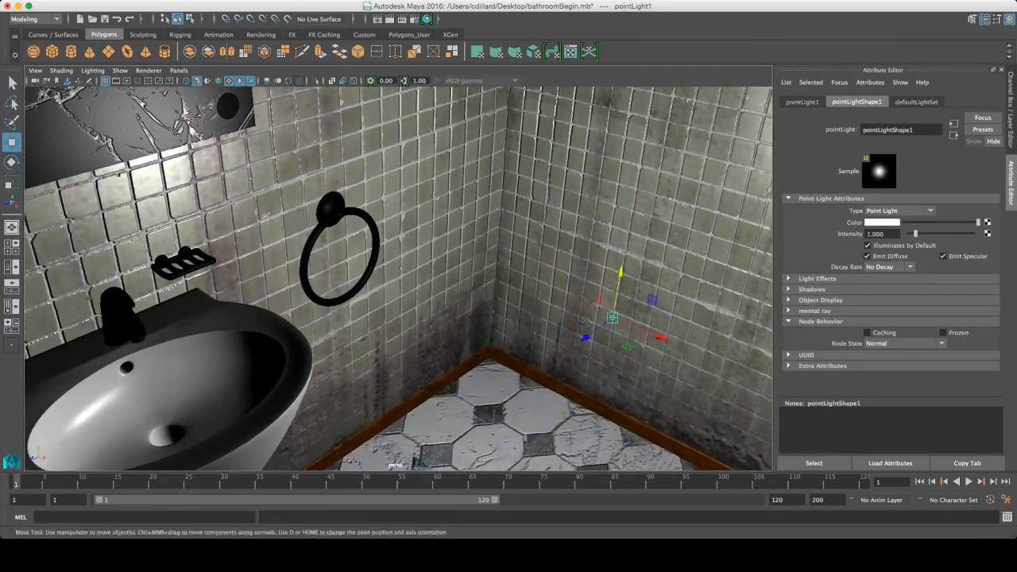
# Raise the point light further and shift it along Z to test the highlights on the tiled walls and cracked mirror.
pyautogui.keyDown('alt'); pyautogui.moveTo(569, 194); pyautogui.dragTo(485, 283); pyautogui.keyUp('alt')
pyautogui.keyDown('alt'); pyautogui.moveTo(485, 282); pyautogui.dragTo(548, 278, button='right'); pyautogui.keyUp('alt')
pyautogui.moveTo(528, 212); pyautogui.dragTo(529, 160)
pyautogui.moveTo(487, 215); pyautogui.dragTo(381, 224)
pyautogui.keyDown('alt'); pyautogui.moveTo(397, 184); pyautogui.dragTo(481, 208); pyautogui.keyUp('alt')
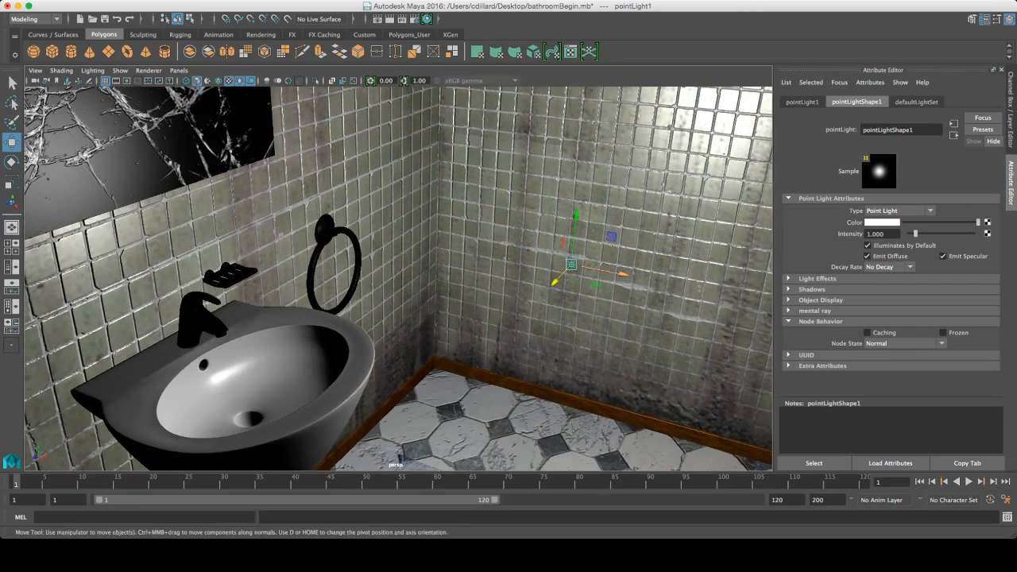
# Move the point light horizontally away from the tiled corner and raise it to a height of about 267 cm above the mirror.
pyautogui.moveTo(623, 274); pyautogui.dragTo(608, 240)
pyautogui.keyDown('alt'); pyautogui.moveTo(608, 240); pyautogui.dragTo(659, 278, button='middle'); pyautogui.keyUp('alt')
pyautogui.keyDown('alt'); pyautogui.moveTo(659, 279); pyautogui.dragTo(620, 275, button='right'); pyautogui.keyUp('alt')
pyautogui.keyDown('alt'); pyautogui.moveTo(620, 274); pyautogui.dragTo(651, 317); pyautogui.keyUp('alt')
pyautogui.moveTo(601, 246); pyautogui.dragTo(509, 143)
pyautogui.keyDown('alt'); pyautogui.moveTo(509, 143); pyautogui.dragTo(429, 187, button='right'); pyautogui.keyUp('alt')
pyautogui.moveTo(426, 191); pyautogui.dragTo(427, 98)
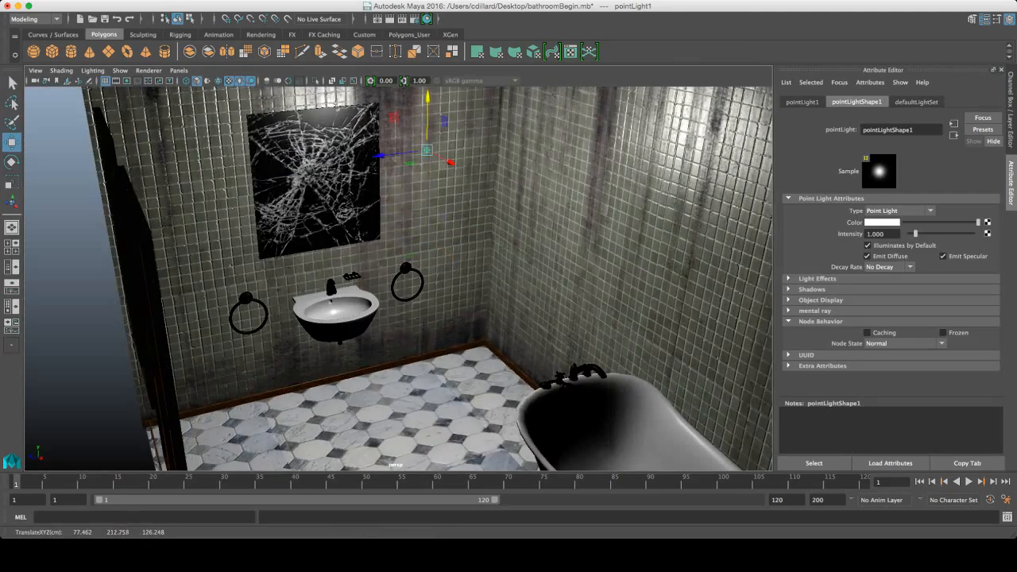
pyautogui.keyDown('alt'); pyautogui.moveTo(429, 107); pyautogui.dragTo(521, 334, button='middle'); pyautogui.keyUp('alt')
pyautogui.moveTo(530, 361); pyautogui.dragTo(534, 283)
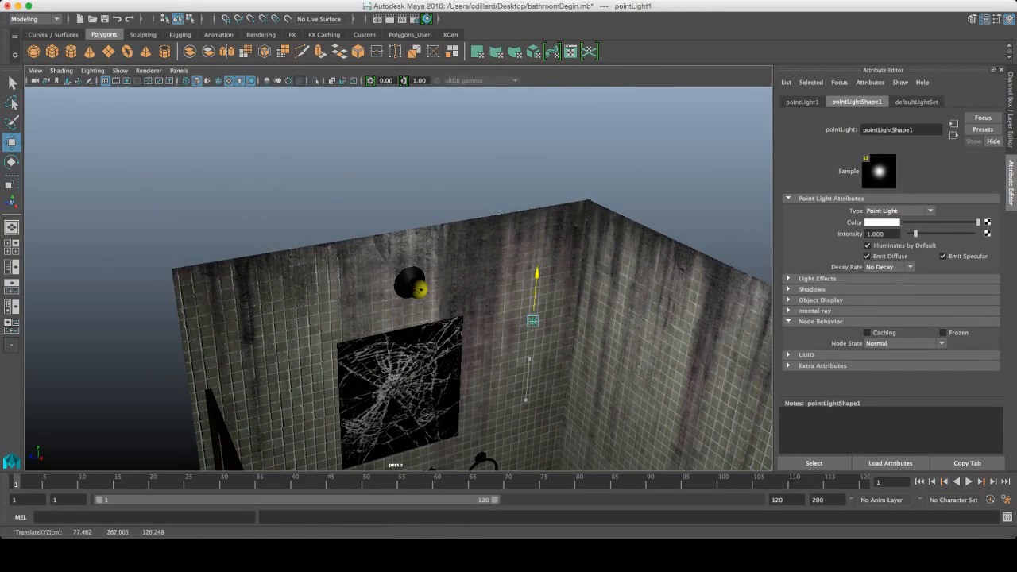
# Shift the point light along X and Z toward the wall bulb above the cracked mirror.
pyautogui.moveTo(559, 341); pyautogui.dragTo(502, 297)
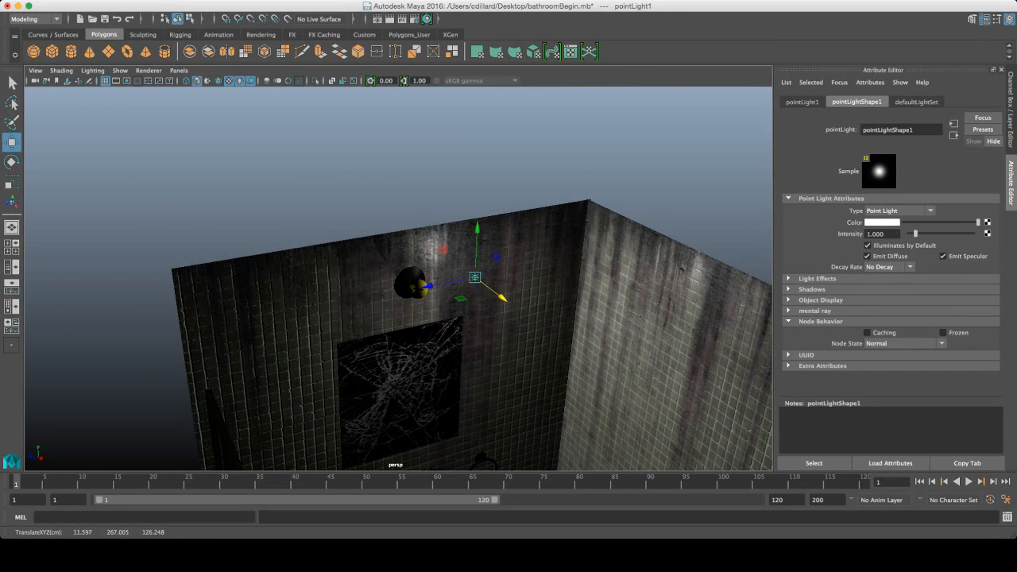
pyautogui.moveTo(427, 287); pyautogui.dragTo(509, 314)
pyautogui.keyDown('alt'); pyautogui.moveTo(509, 314); pyautogui.dragTo(649, 289, button='right'); pyautogui.keyUp('alt')
pyautogui.moveTo(714, 277); pyautogui.dragTo(663, 268)
pyautogui.moveTo(613, 212); pyautogui.dragTo(612, 225)
# Fine-tune the point light's position inside the bulb glass and set its intensity to 1.368.
pyautogui.moveTo(612, 226); pyautogui.dragTo(457, 247)
pyautogui.moveTo(376, 270); pyautogui.dragTo(457, 262)
pyautogui.moveTo(458, 212); pyautogui.dragTo(488, 233)
pyautogui.keyDown('alt'); pyautogui.moveTo(488, 234); pyautogui.dragTo(628, 238, button='right'); pyautogui.keyUp('alt')
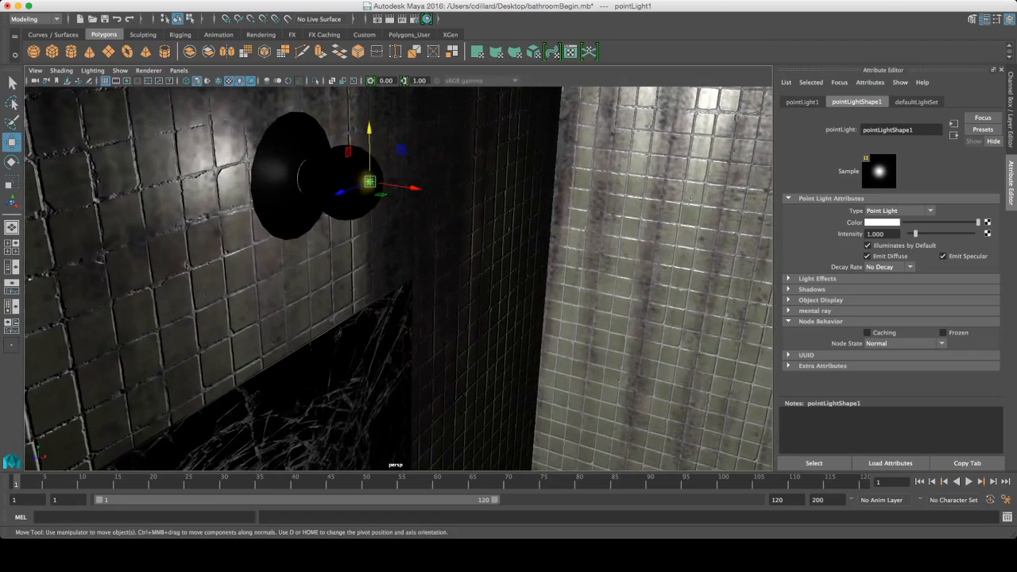
pyautogui.moveTo(915, 233); pyautogui.dragTo(918, 234)
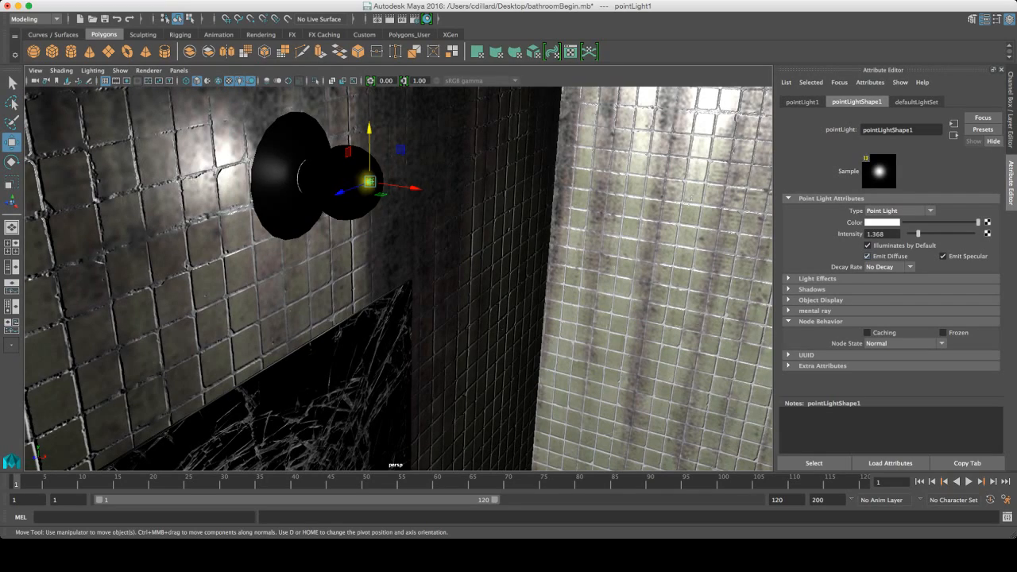
# Examine how the point light illuminates the bulb fixture, tiled walls, mirror and ceiling from several angles.
pyautogui.keyDown('alt'); pyautogui.moveTo(509, 278); pyautogui.dragTo(374, 271); pyautogui.keyUp('alt')
pyautogui.keyDown('alt'); pyautogui.moveTo(374, 270); pyautogui.dragTo(476, 346, button='middle'); pyautogui.keyUp('alt')
pyautogui.keyDown('alt'); pyautogui.moveTo(398, 278); pyautogui.dragTo(429, 278, button='right'); pyautogui.keyUp('alt')
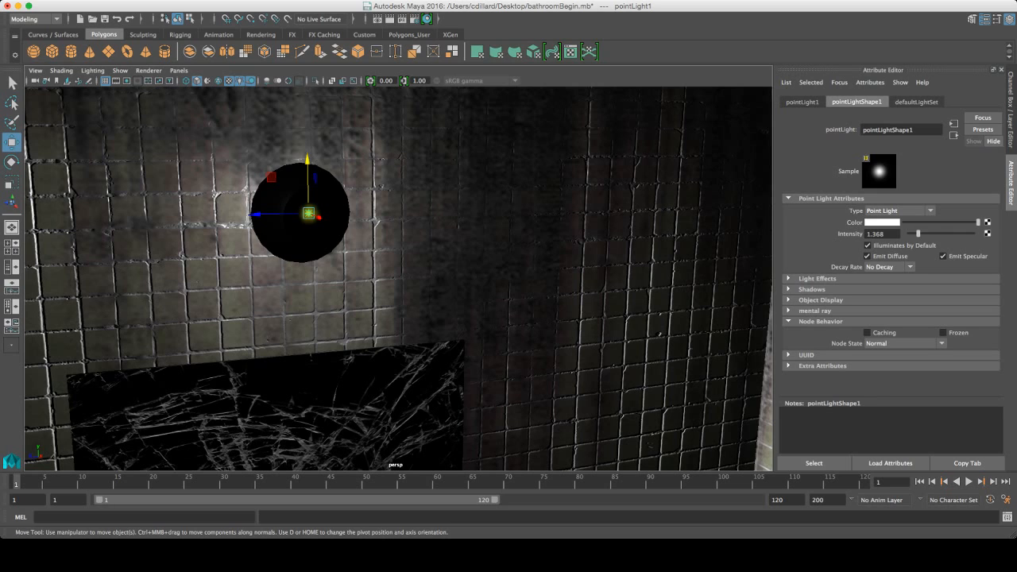
pyautogui.scroll(-3, 321, 217)
pyautogui.keyDown('alt'); pyautogui.moveTo(321, 216); pyautogui.dragTo(366, 224); pyautogui.keyUp('alt')
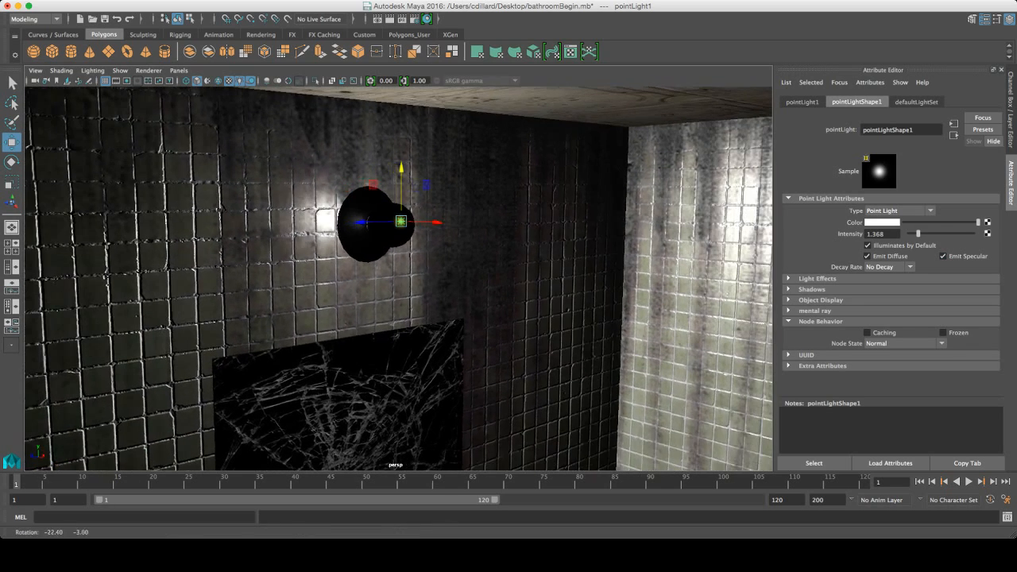
pyautogui.keyDown('alt'); pyautogui.moveTo(366, 223); pyautogui.dragTo(226, 193, button='middle'); pyautogui.keyUp('alt')
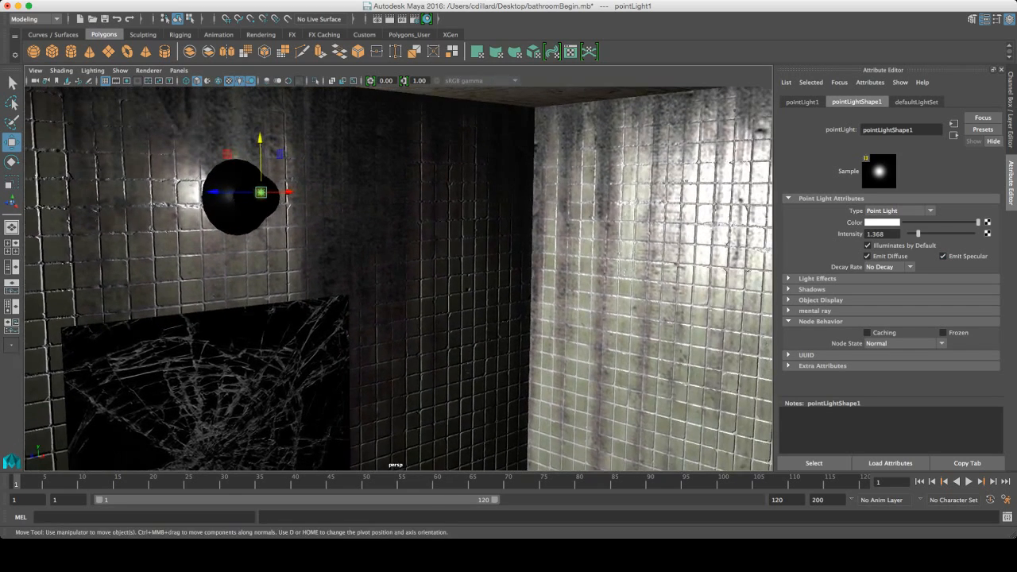
pyautogui.keyDown('alt'); pyautogui.moveTo(226, 193); pyautogui.dragTo(262, 193); pyautogui.keyUp('alt')
pyautogui.moveTo(263, 193)
pyautogui.keyDown('alt'); pyautogui.mouseDown(button='right')
pyautogui.moveTo(321, 193)
pyautogui.moveTo(278, 193)
pyautogui.mouseUp(button='right'); pyautogui.keyUp('alt')
pyautogui.keyDown('alt'); pyautogui.moveTo(278, 193); pyautogui.dragTo(256, 180); pyautogui.keyUp('alt')
pyautogui.keyDown('alt'); pyautogui.moveTo(256, 180); pyautogui.dragTo(374, 245, button='middle'); pyautogui.keyUp('alt')
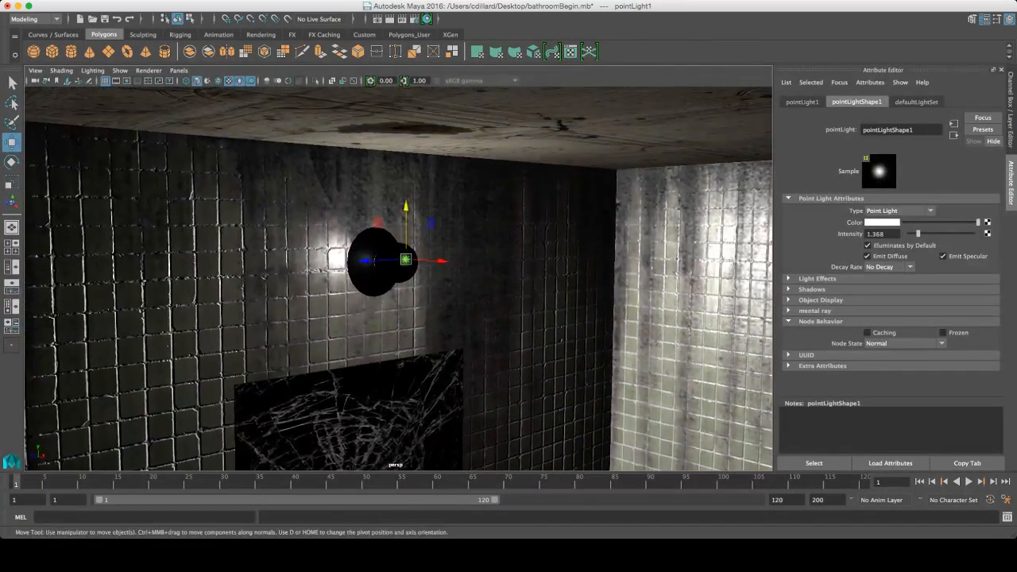
pyautogui.keyDown('alt'); pyautogui.moveTo(374, 244); pyautogui.dragTo(421, 244, button='right'); pyautogui.keyUp('alt')
pyautogui.keyDown('alt'); pyautogui.moveTo(409, 251); pyautogui.dragTo(418, 209, button='middle'); pyautogui.keyUp('alt')
pyautogui.keyDown('alt'); pyautogui.moveTo(418, 209); pyautogui.dragTo(374, 209, button='right'); pyautogui.keyUp('alt')
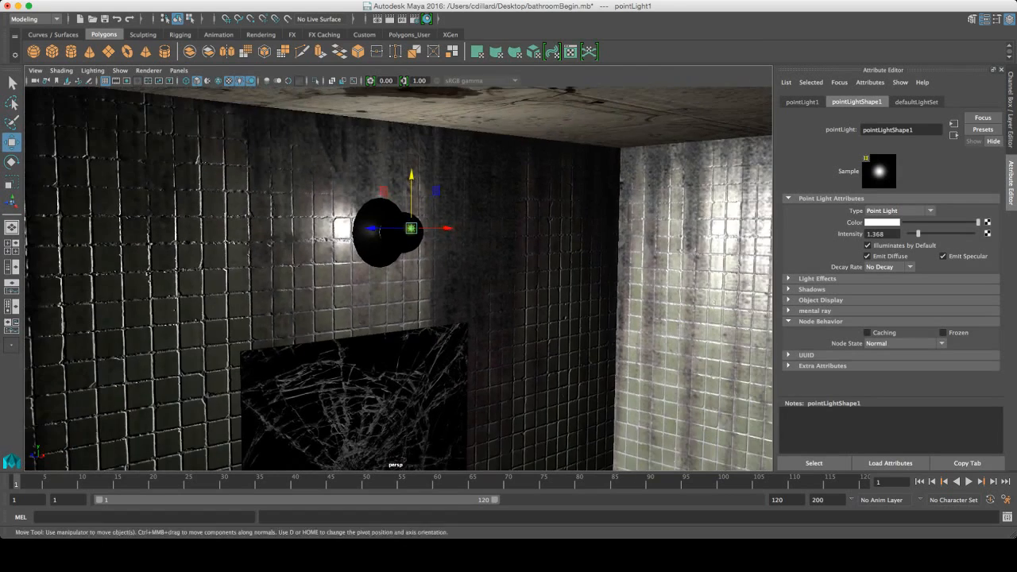
pyautogui.keyDown('alt'); pyautogui.moveTo(373, 209); pyautogui.dragTo(349, 188); pyautogui.keyUp('alt')
pyautogui.keyDown('alt'); pyautogui.moveTo(350, 188); pyautogui.dragTo(364, 230, button='middle'); pyautogui.keyUp('alt')
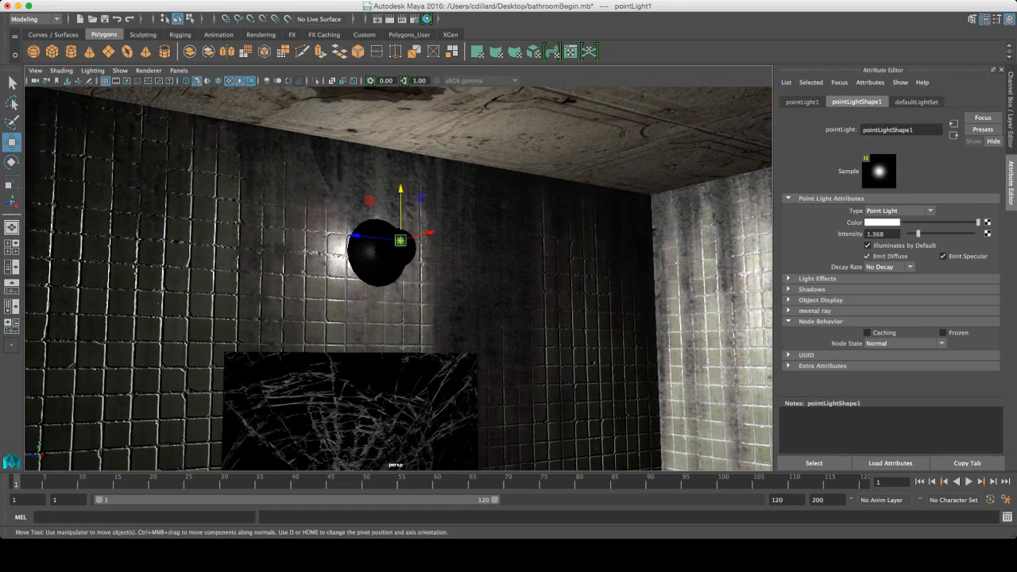
# Toggle the point light's Emit Diffuse and Emit Specular options off and back on to compare their contributions.
pyautogui.click(868, 256)
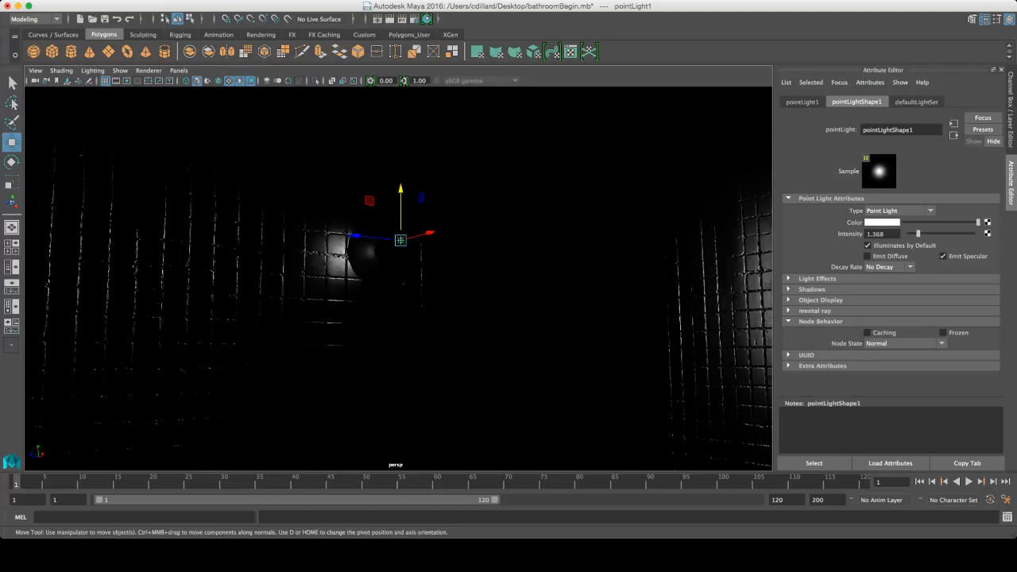
pyautogui.click(868, 256)
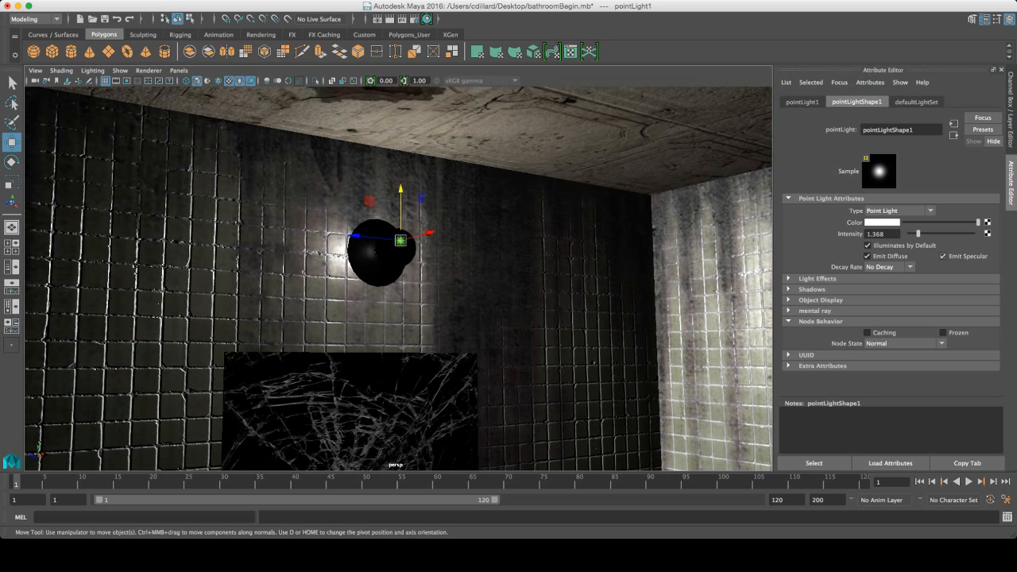
pyautogui.click(944, 256)
pyautogui.click(944, 256)
pyautogui.click(943, 256)
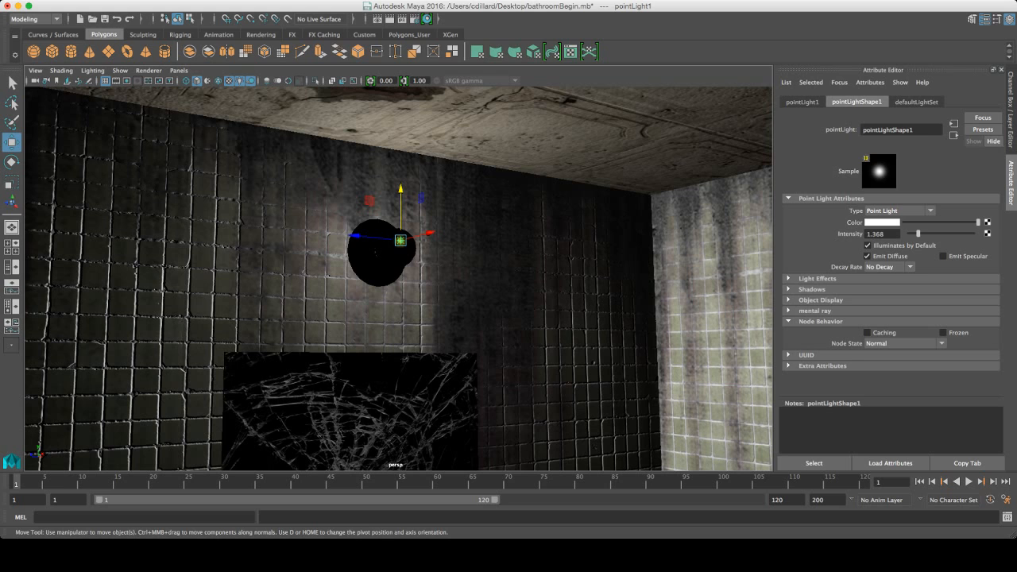
pyautogui.click(944, 256)
pyautogui.click(943, 256)
pyautogui.click(943, 256)
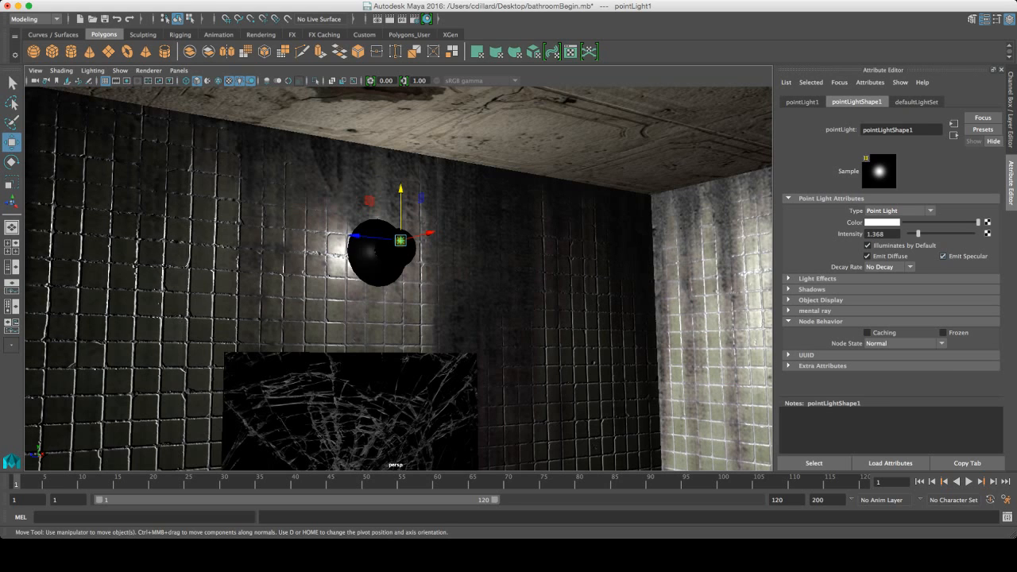
pyautogui.click(943, 256)
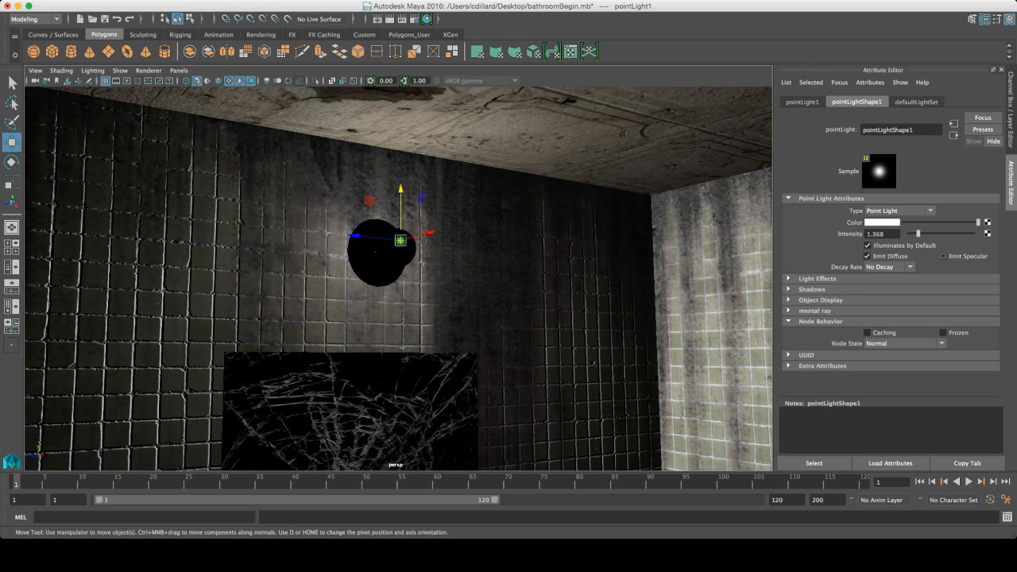
pyautogui.click(943, 256)
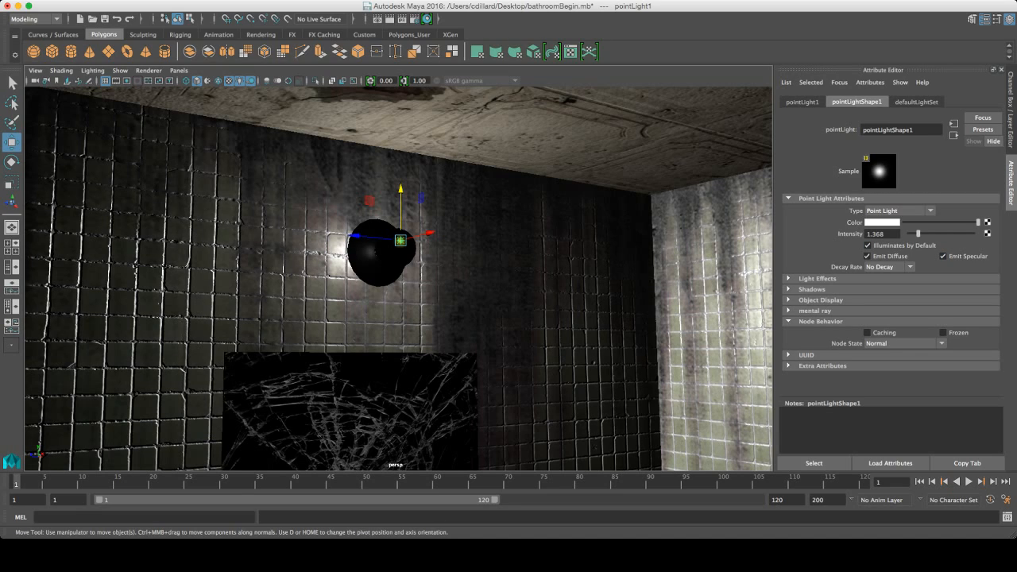
# Select the bulb glass and set the Glow Intensity of its lambert2 material to 0.390.
pyautogui.keyDown('alt'); pyautogui.moveTo(397, 278); pyautogui.dragTo(401, 222); pyautogui.keyUp('alt')
pyautogui.scroll(5, 398, 278)
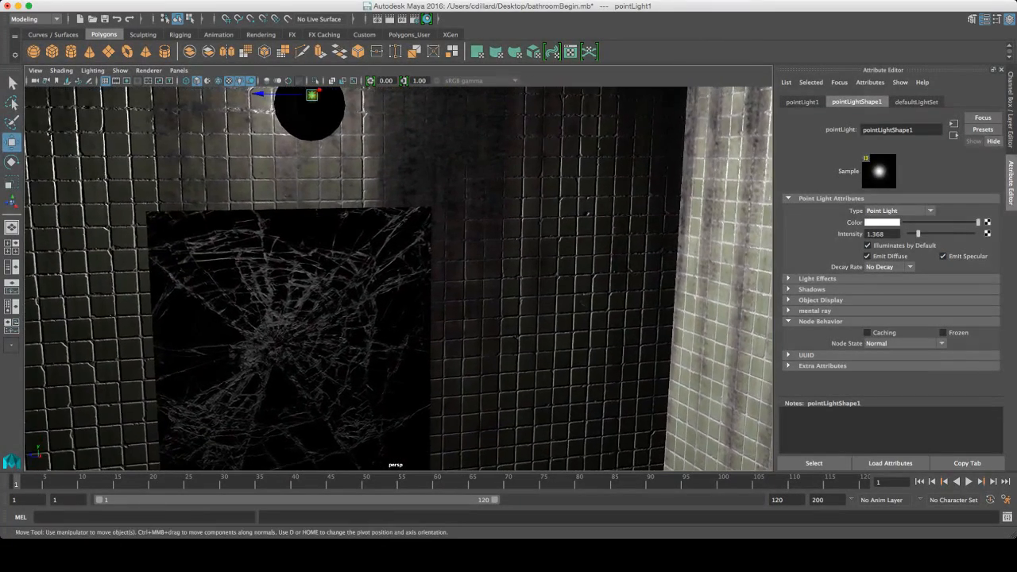
pyautogui.moveTo(397, 278)
pyautogui.keyDown('alt'); pyautogui.mouseDown()
pyautogui.moveTo(401, 250)
pyautogui.moveTo(453, 253)
pyautogui.moveTo(412, 265)
pyautogui.mouseUp(); pyautogui.keyUp('alt')
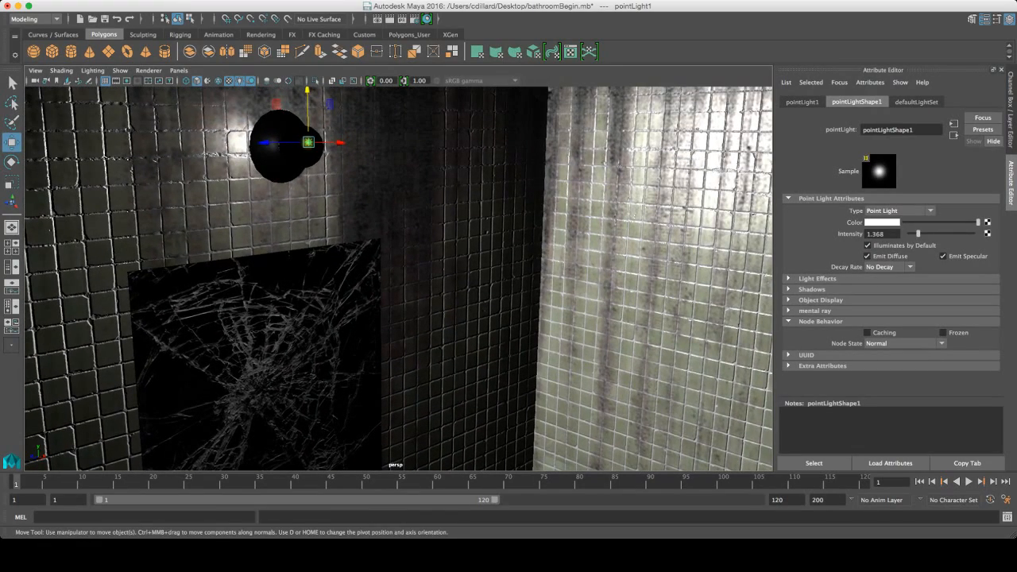
pyautogui.keyDown('alt'); pyautogui.moveTo(411, 266); pyautogui.dragTo(429, 262); pyautogui.keyUp('alt')
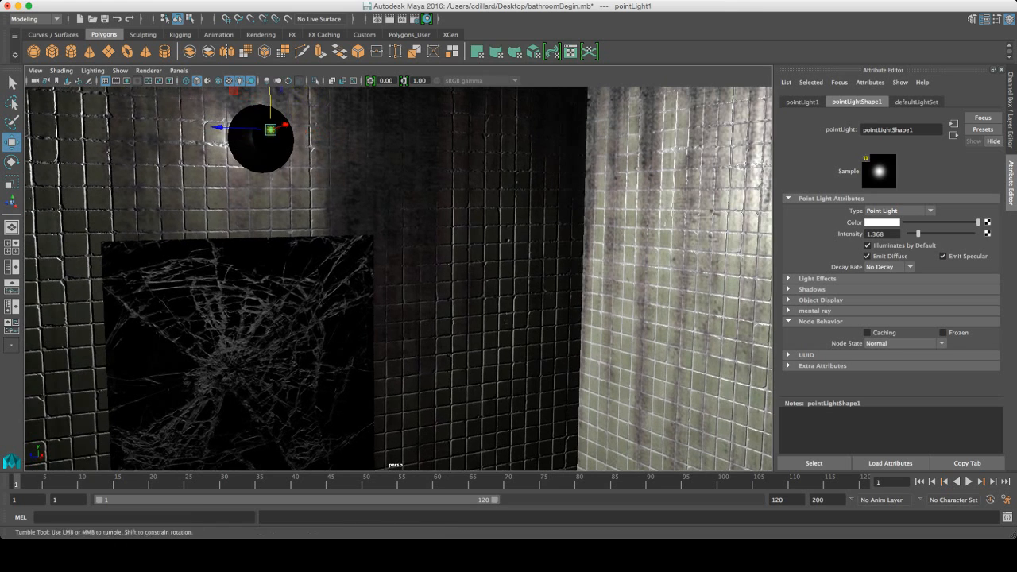
pyautogui.press('Up')
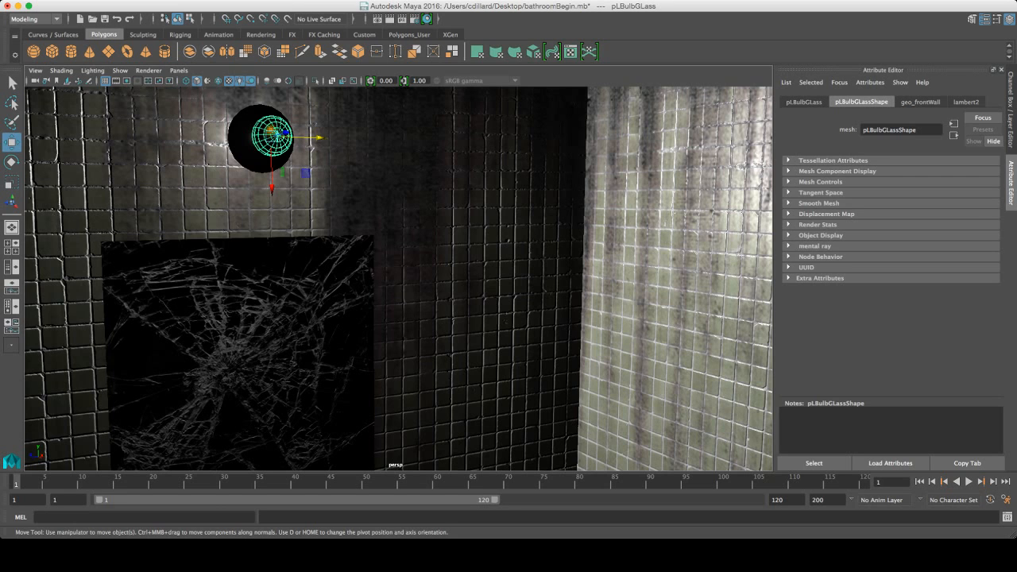
pyautogui.click(966, 101)
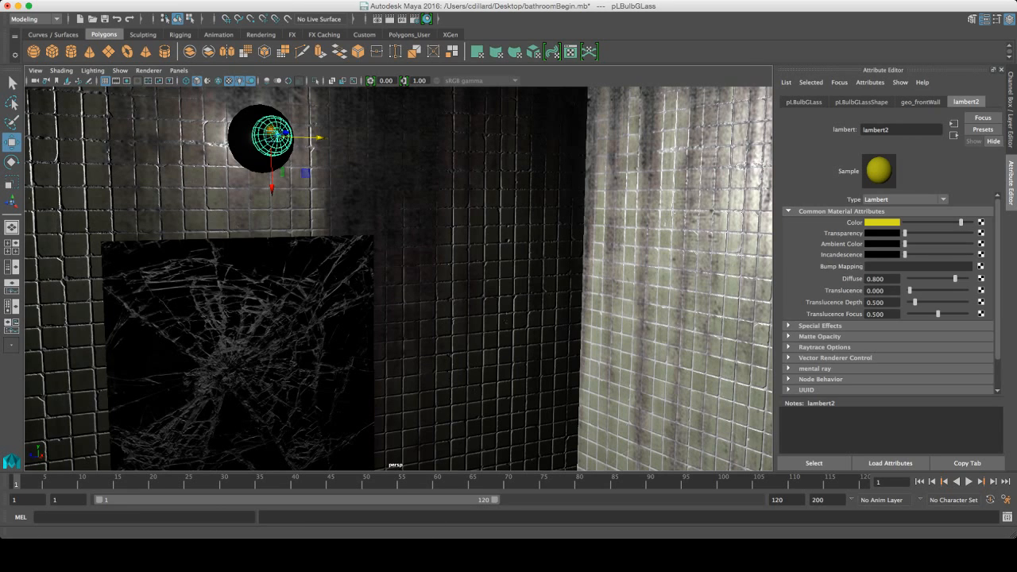
pyautogui.click(820, 326)
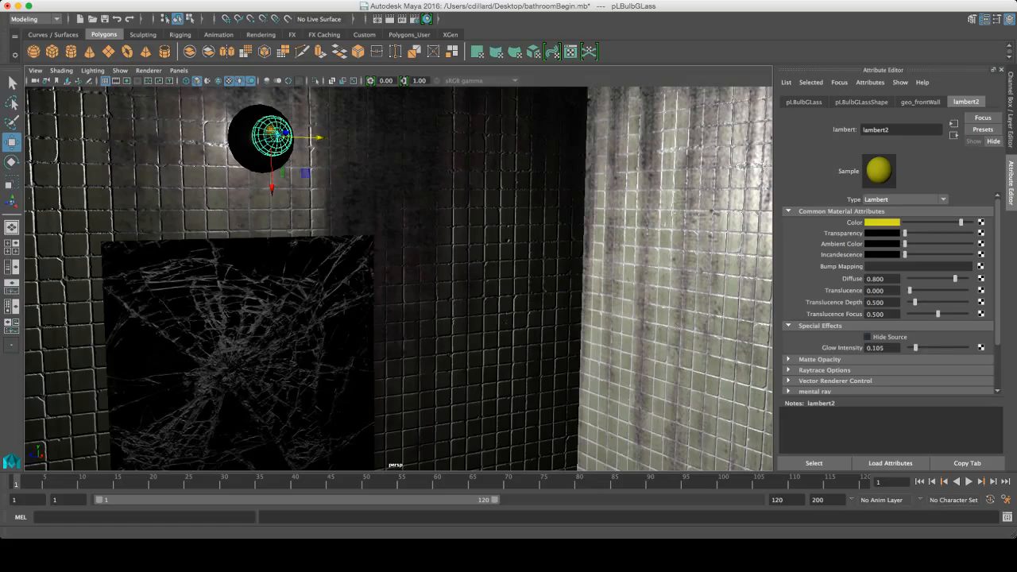
pyautogui.moveTo(915, 347); pyautogui.dragTo(931, 348)
# Test-render the lit bulb and mirror, and set the lambert2 material's Glow Intensity to 0.610.
pyautogui.keyDown('alt'); pyautogui.moveTo(397, 278); pyautogui.dragTo(394, 241); pyautogui.keyUp('alt')
pyautogui.keyDown('alt'); pyautogui.moveTo(397, 262); pyautogui.dragTo(499, 322, button='middle'); pyautogui.keyUp('alt')
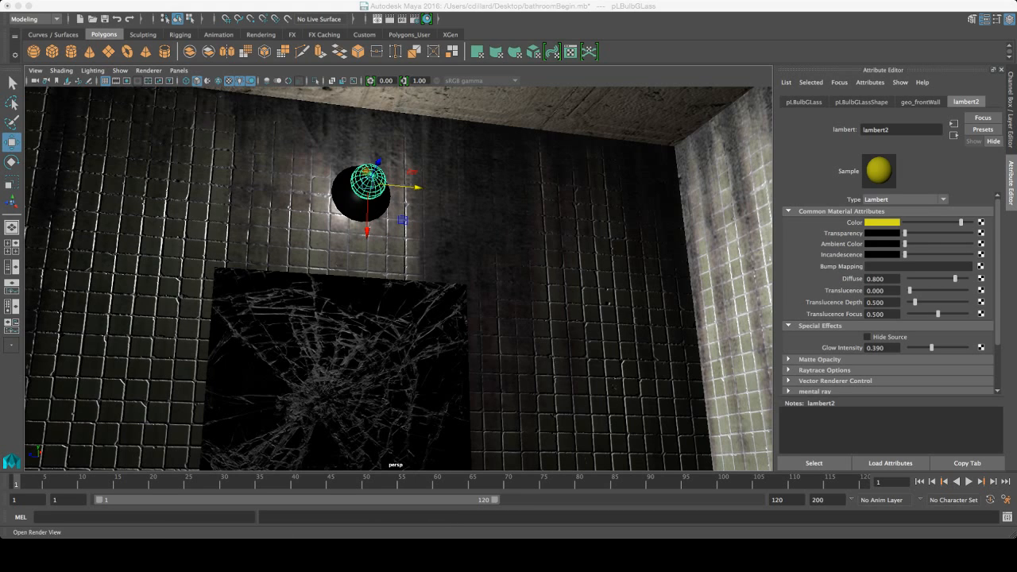
pyautogui.click(390, 18)
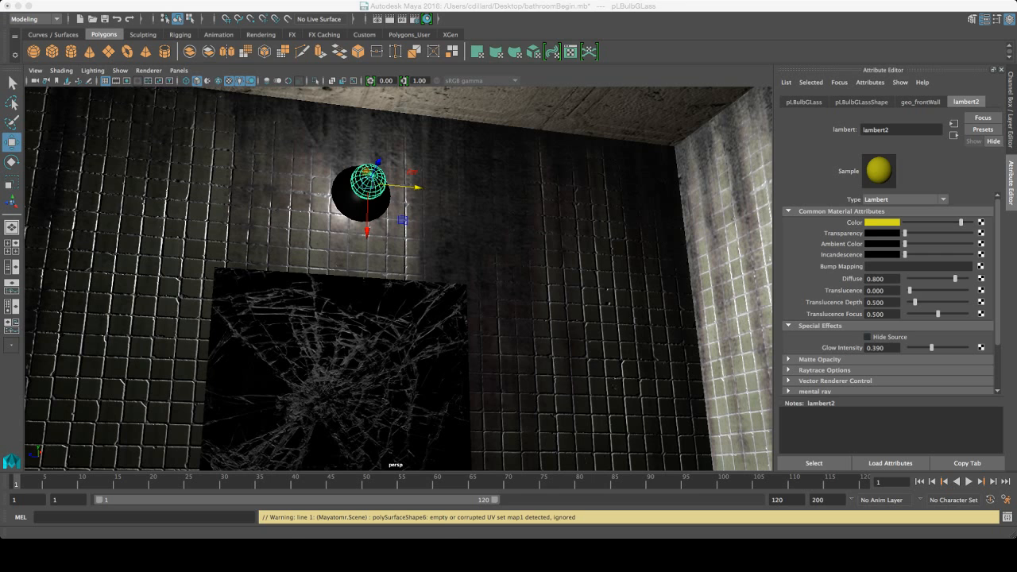
pyautogui.moveTo(931, 348); pyautogui.dragTo(944, 348)
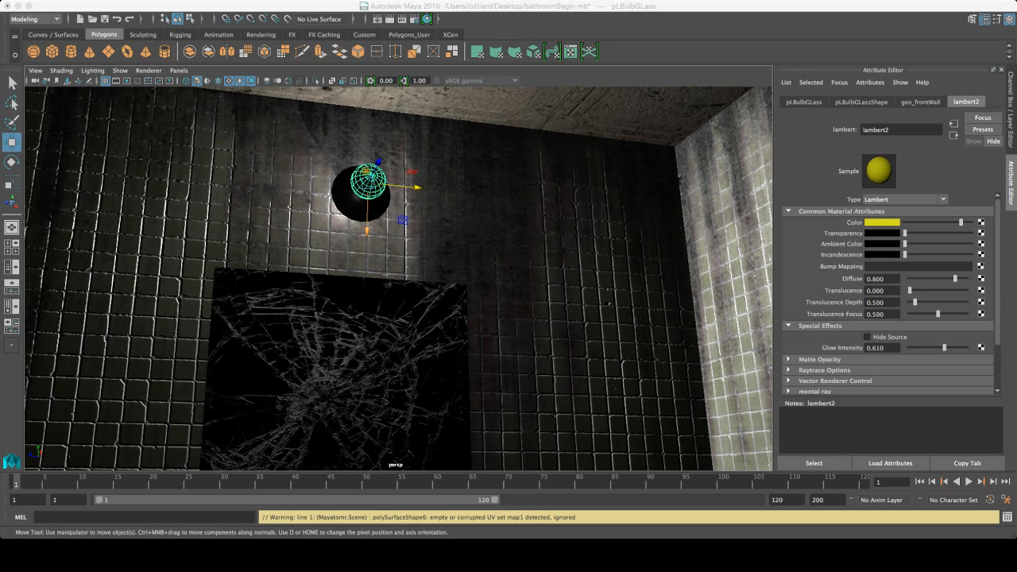
pyautogui.keyDown('alt'); pyautogui.moveTo(367, 214); pyautogui.dragTo(484, 329); pyautogui.keyUp('alt')
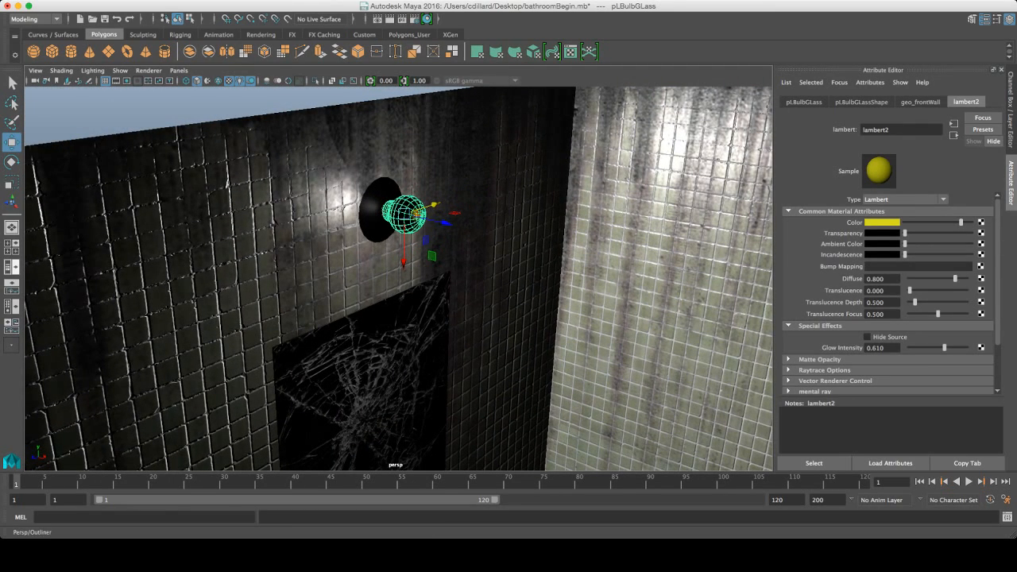
# Show the Outliner beside the perspective view and look through its node list for the lights.
pyautogui.click(11, 267)
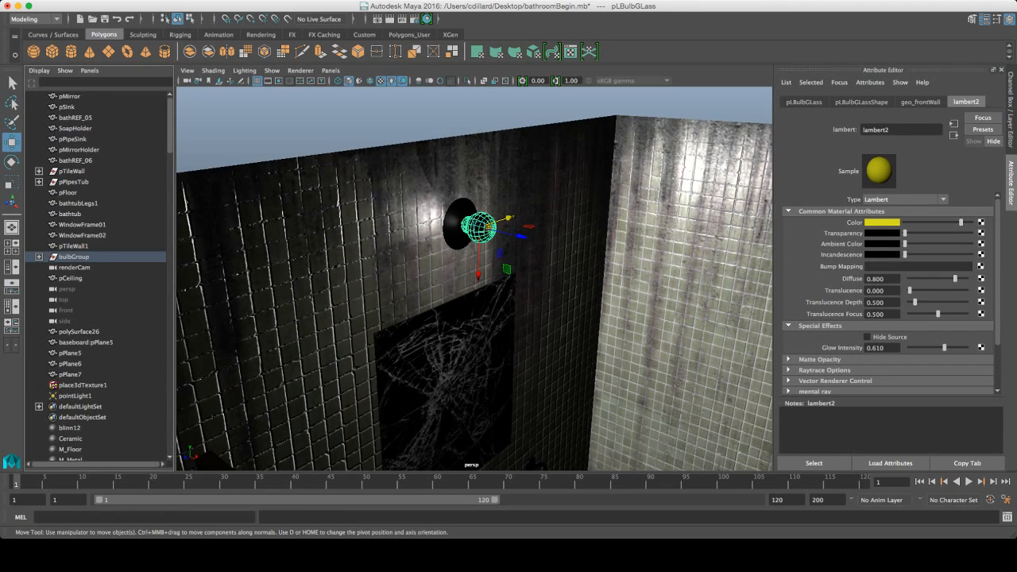
pyautogui.scroll(-15, 99, 278)
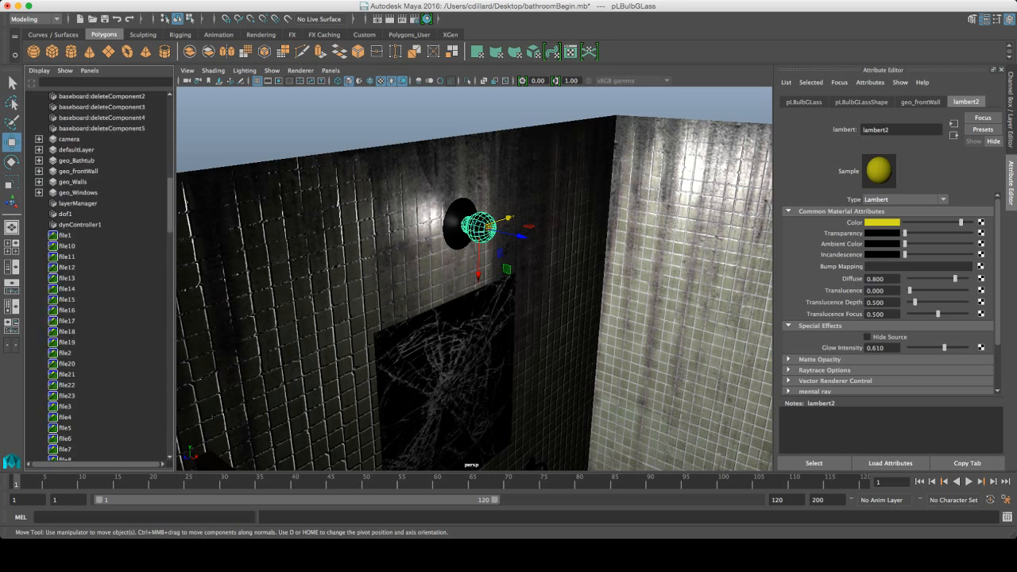
pyautogui.scroll(10, 100, 278)
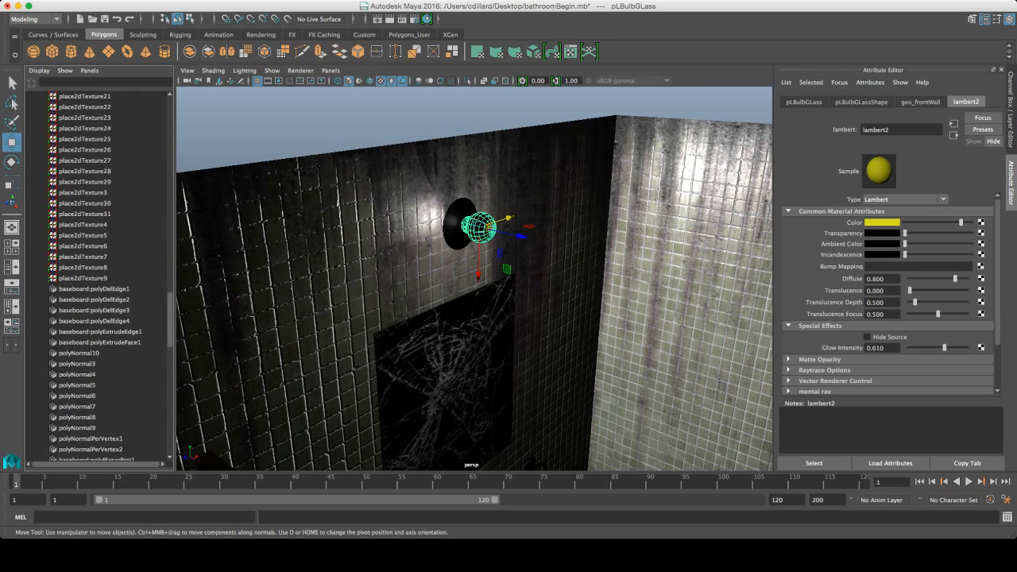
pyautogui.scroll(6, 99, 278)
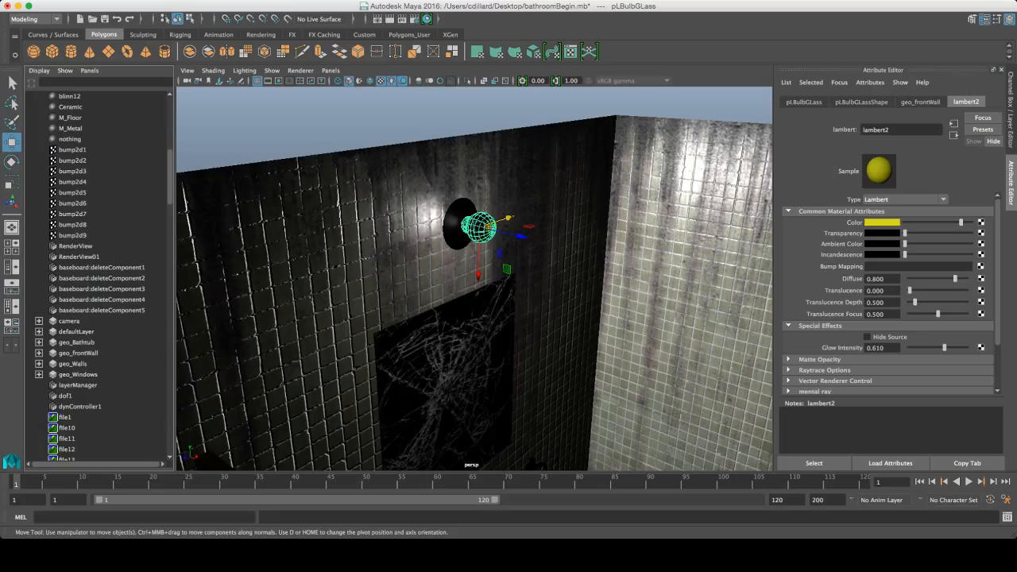
# Search the Outliner for "light" and "point", then clear the filter and deselect the bulb glass.
pyautogui.click(90, 82)
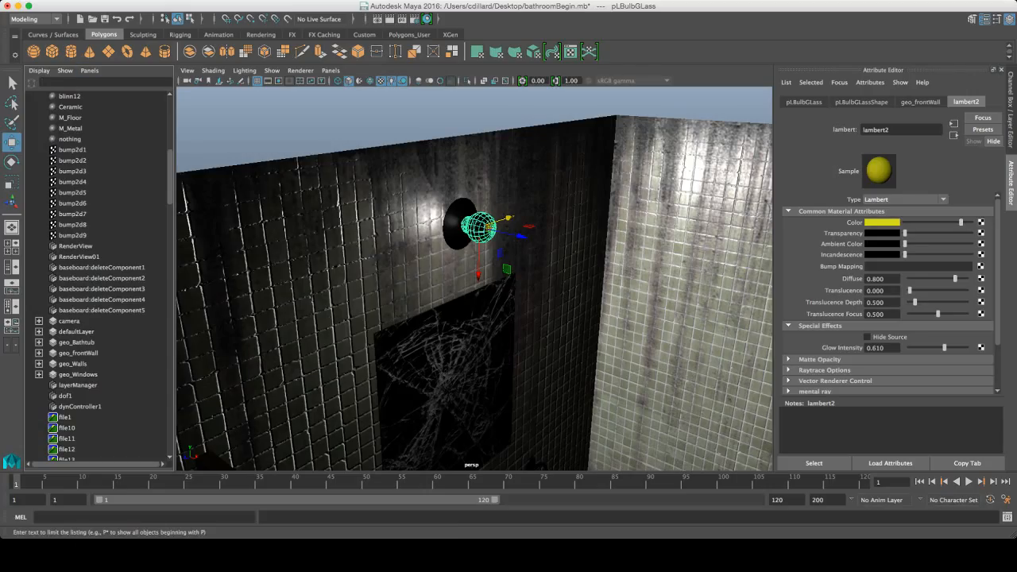
pyautogui.write('light')
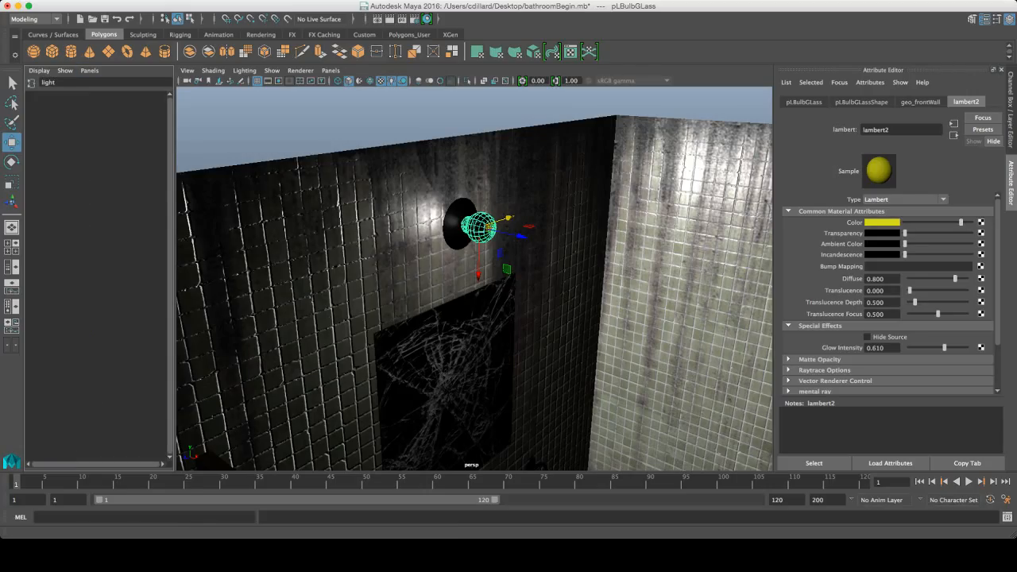
pyautogui.press('Return')
pyautogui.write('point')
pyautogui.doubleClick(50, 82)
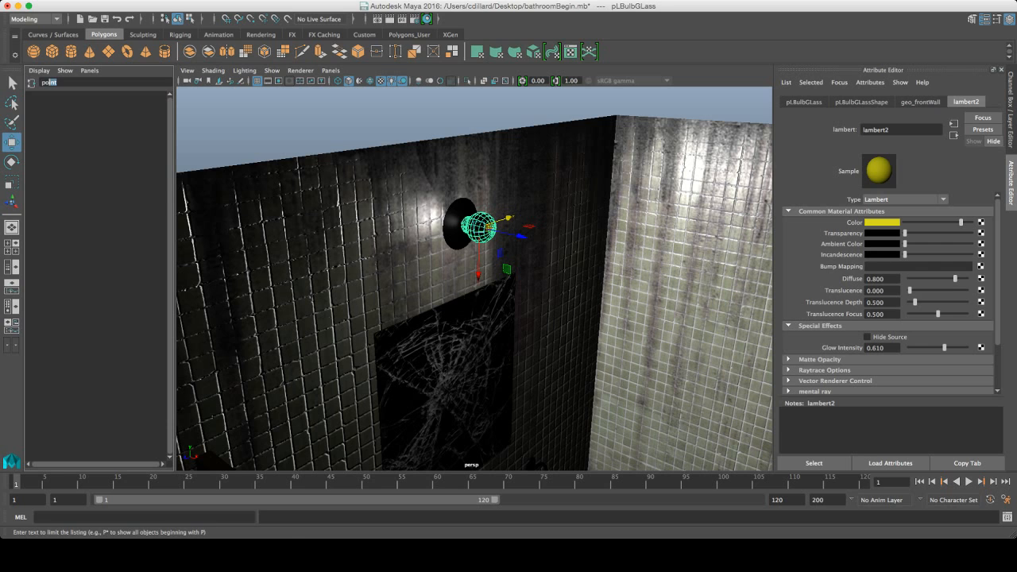
pyautogui.press('BackSpace')
pyautogui.click(272, 119)
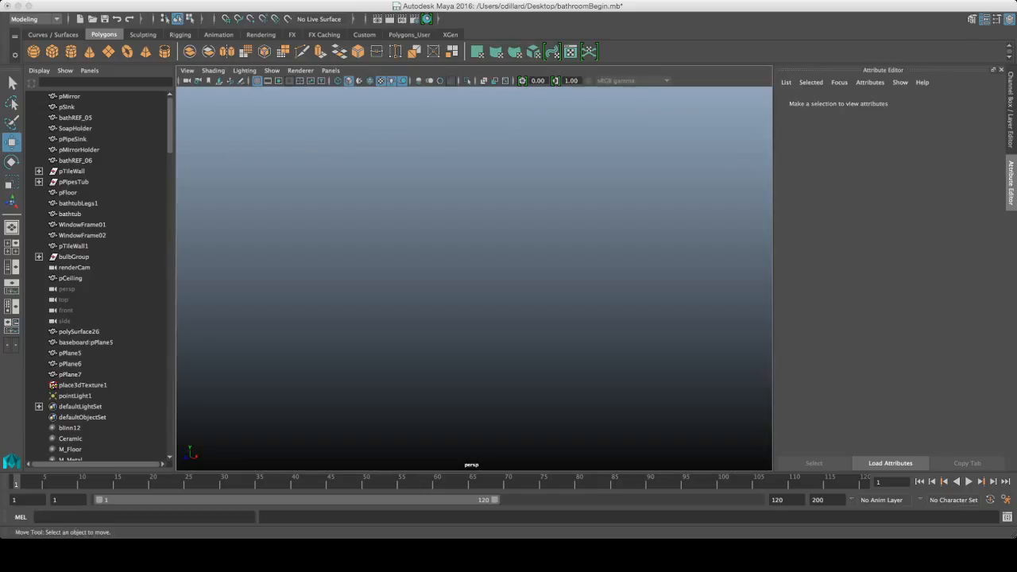
# Select the point light at the wall fixture and move it back into the middle of the bulb glass.
pyautogui.moveTo(458, 208); pyautogui.dragTo(521, 245)
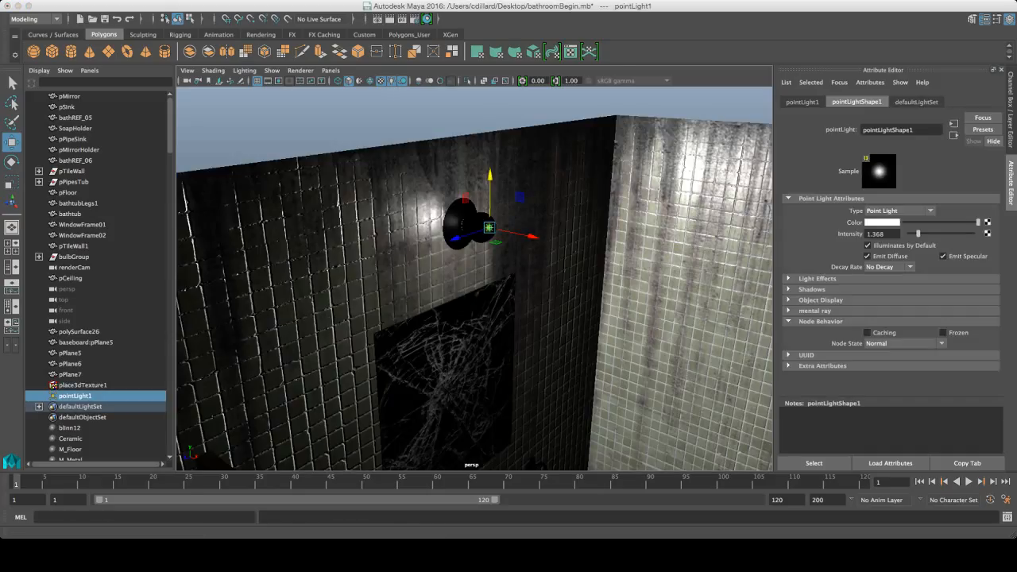
pyautogui.press('t')
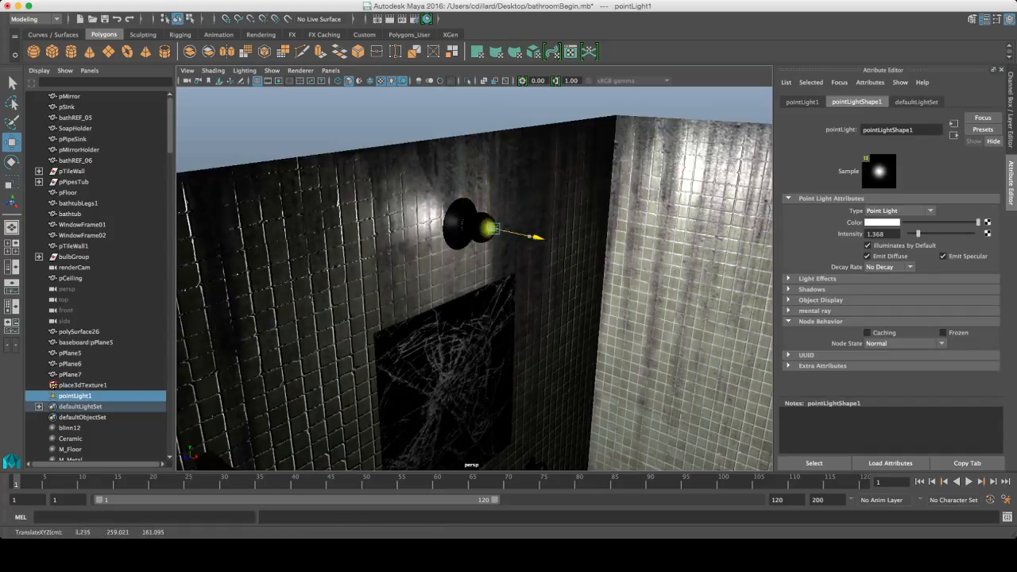
pyautogui.keyDown('alt'); pyautogui.moveTo(474, 279); pyautogui.dragTo(554, 278, button='right'); pyautogui.keyUp('alt')
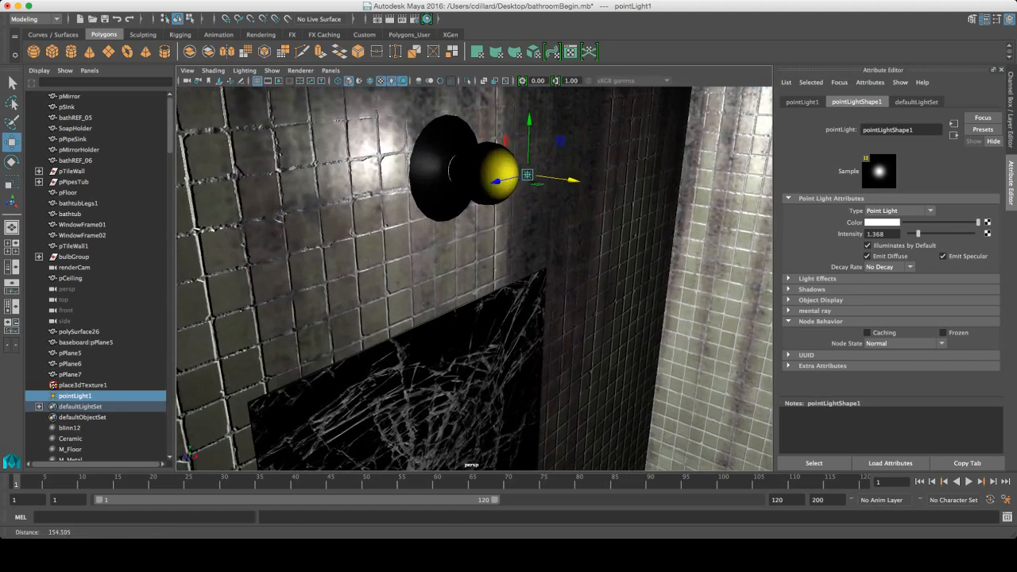
pyautogui.keyDown('alt'); pyautogui.moveTo(554, 279); pyautogui.dragTo(485, 295); pyautogui.keyUp('alt')
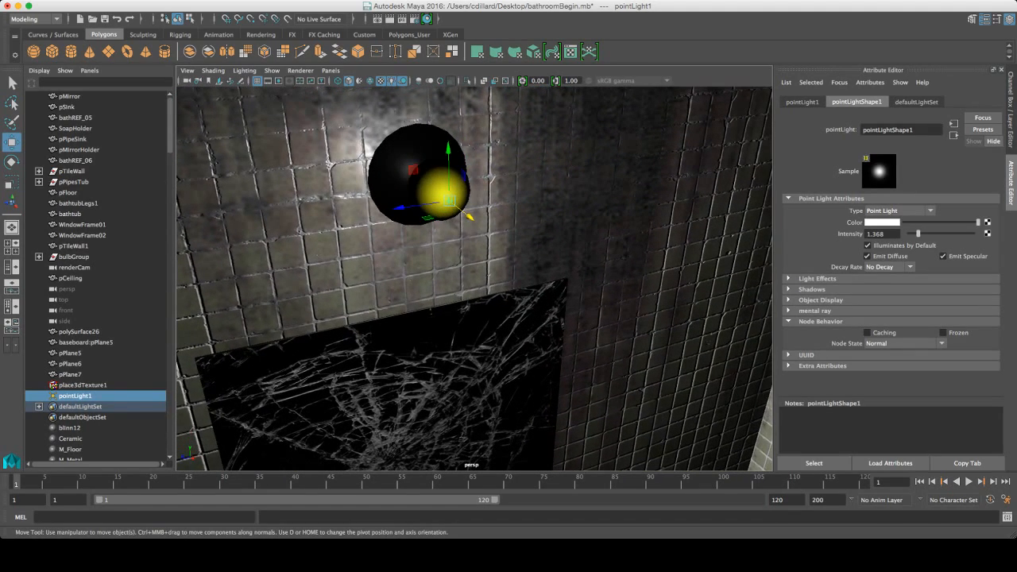
pyautogui.press('t')
pyautogui.moveTo(466, 213); pyautogui.dragTo(453, 201)
# Select the bulb glass and raise the Transparency of its lambert2 material so the glass is slightly see-through.
pyautogui.click(440, 205)
pyautogui.click(966, 102)
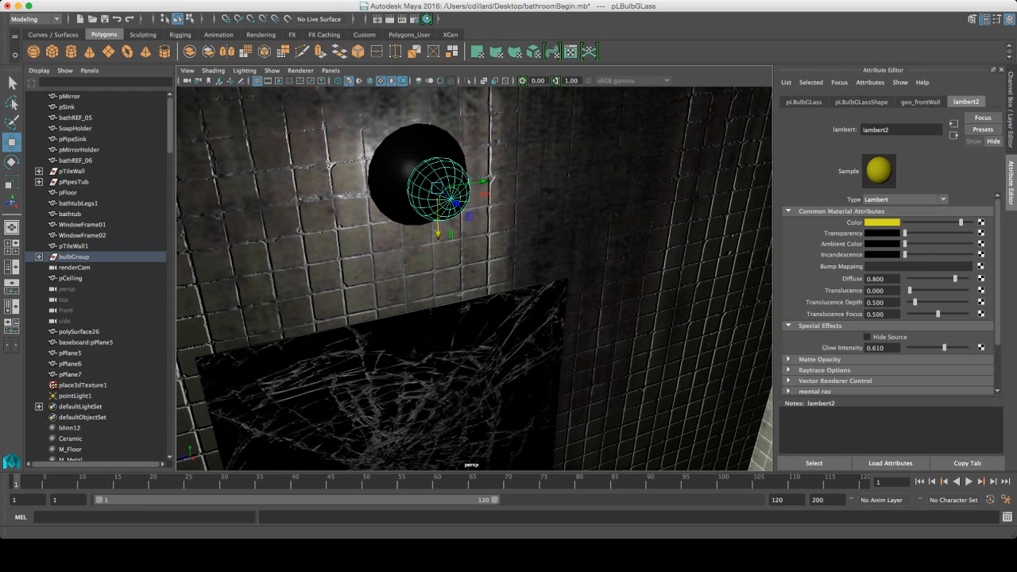
pyautogui.moveTo(905, 233); pyautogui.dragTo(934, 233)
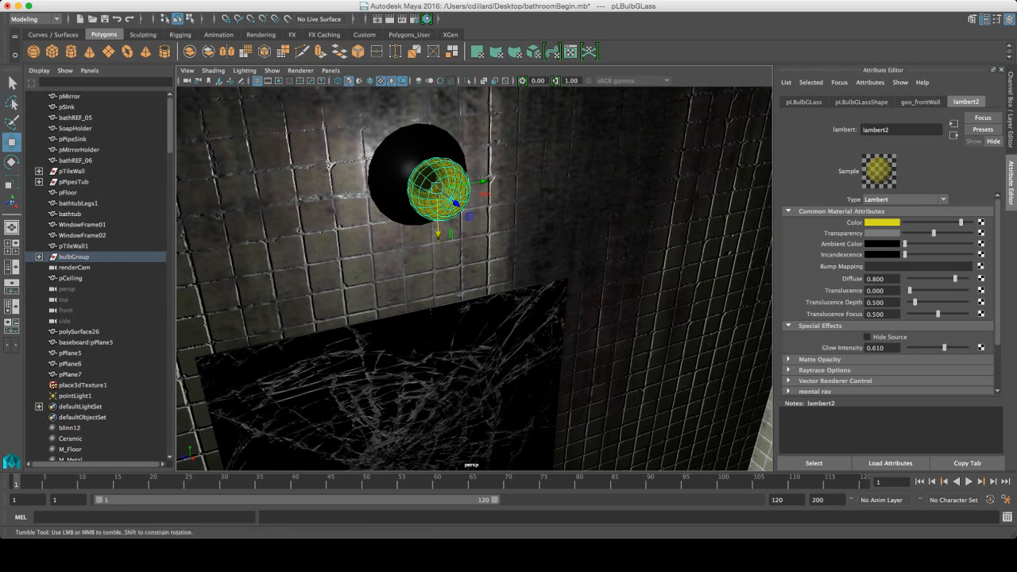
pyautogui.keyDown('alt'); pyautogui.moveTo(474, 279); pyautogui.dragTo(556, 278); pyautogui.keyUp('alt')
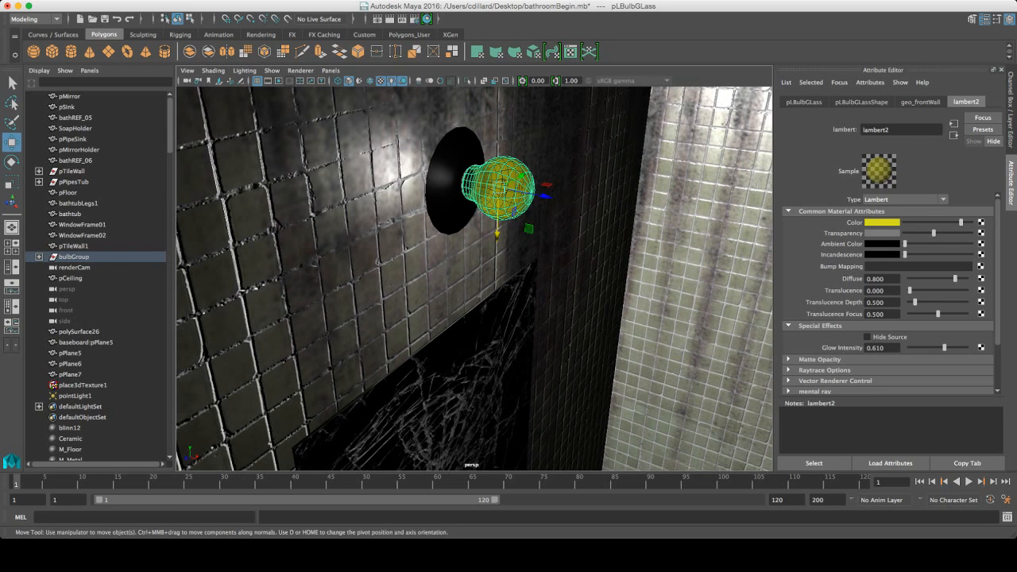
pyautogui.scroll(-6, 95, 270)
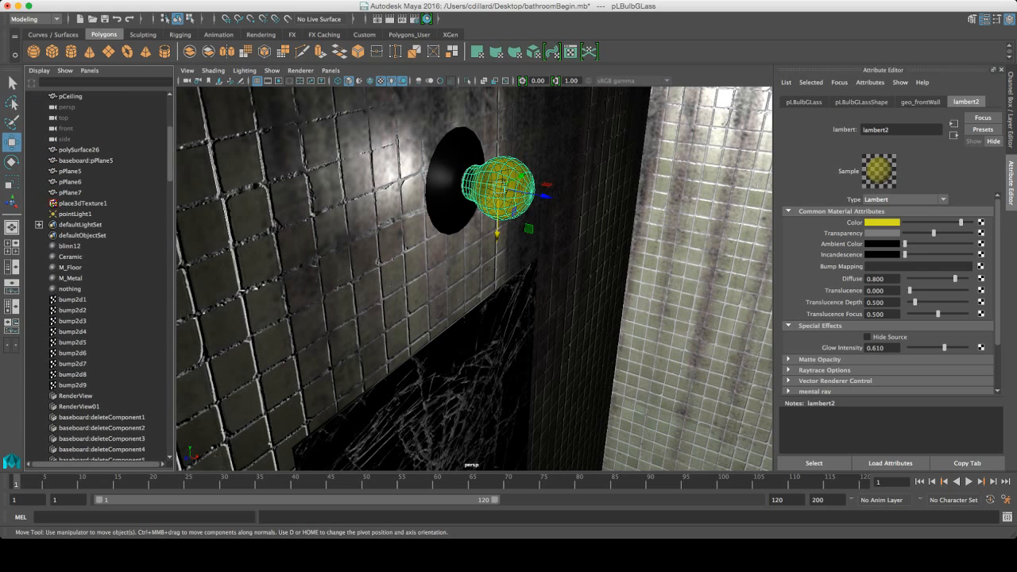
pyautogui.moveTo(933, 233); pyautogui.dragTo(915, 233)
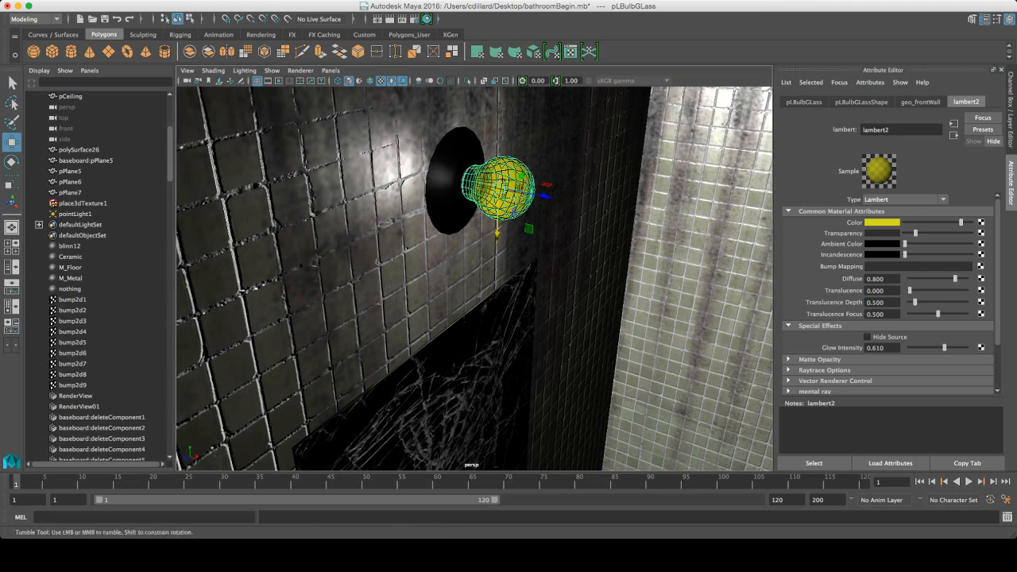
# Hide the polygons in the perspective view, select the point light inside the bulb, and show the polygons again.
pyautogui.keyDown('alt'); pyautogui.moveTo(398, 286); pyautogui.dragTo(279, 294); pyautogui.keyUp('alt')
pyautogui.scroll(-4, 334, 286)
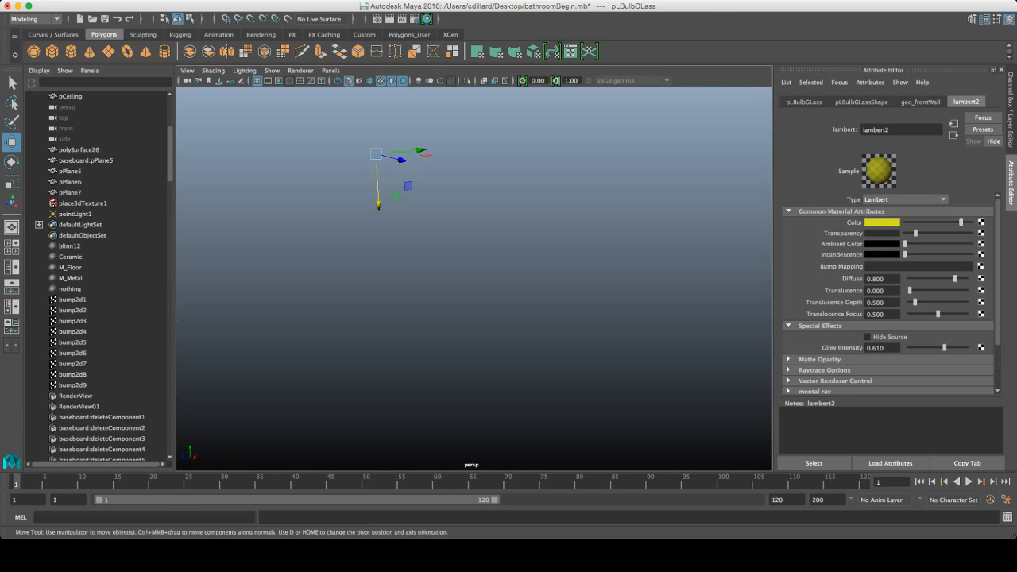
pyautogui.click(396, 139)
pyautogui.moveTo(396, 138); pyautogui.dragTo(420, 153)
pyautogui.moveTo(342, 162); pyautogui.dragTo(424, 197)
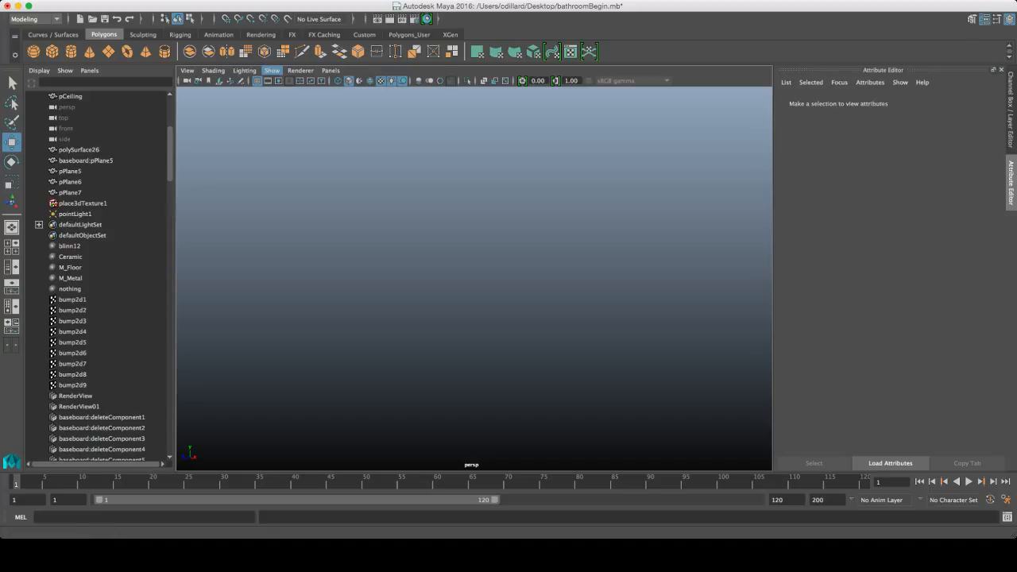
pyautogui.click(378, 151)
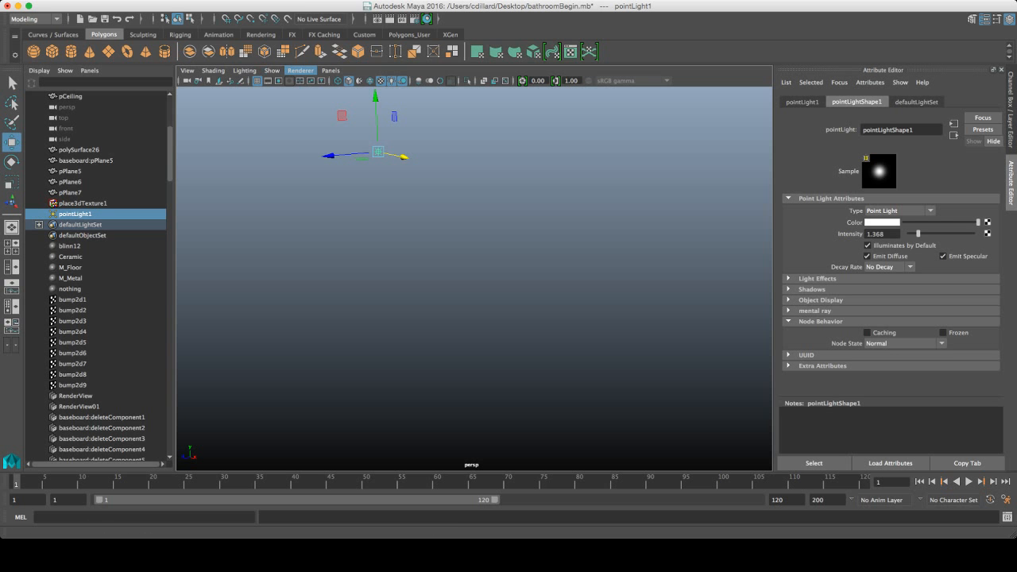
pyautogui.click(275, 82)
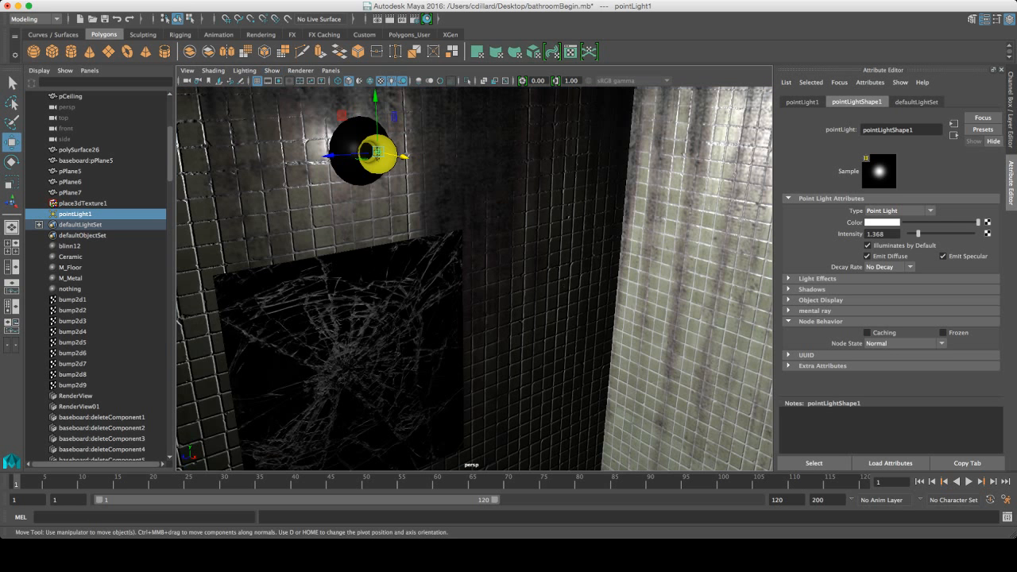
pyautogui.keyDown('alt'); pyautogui.moveTo(413, 183); pyautogui.dragTo(448, 191); pyautogui.keyUp('alt')
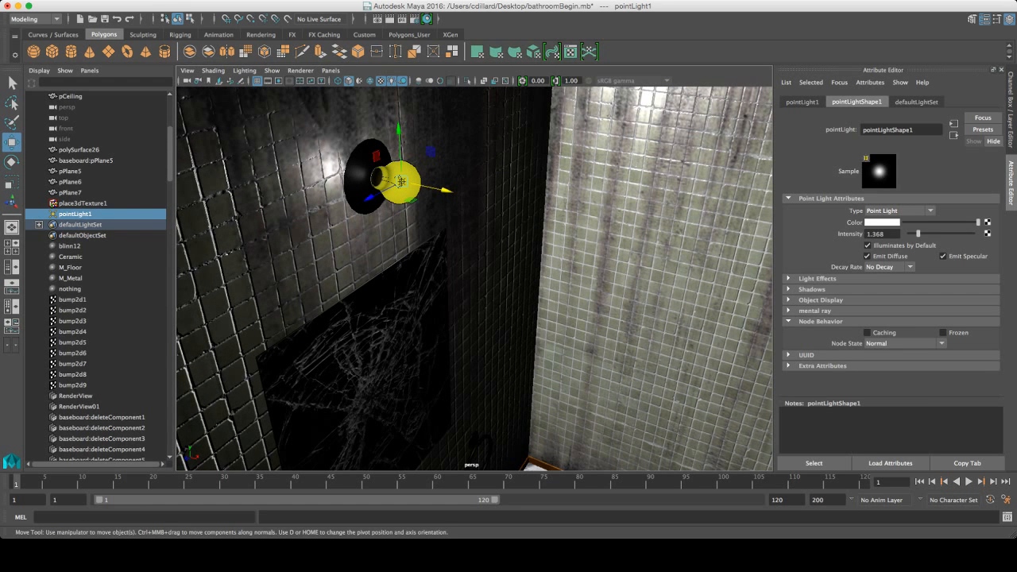
# Try Linear and Quadratic decay on the point light with intensities of 2.137, 3.675 and 2.393.
pyautogui.moveTo(918, 234); pyautogui.dragTo(923, 233)
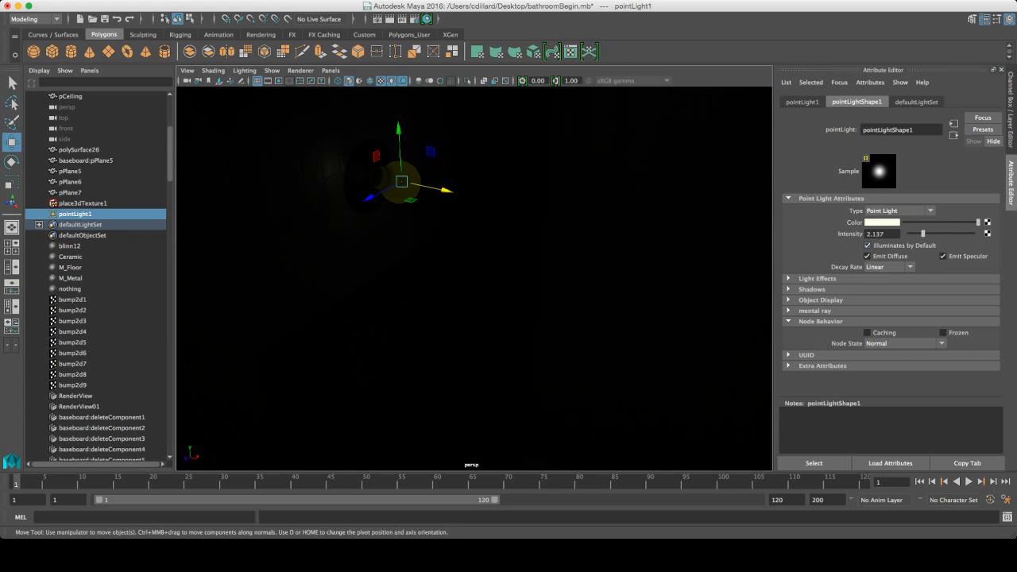
pyautogui.moveTo(923, 233); pyautogui.dragTo(932, 233)
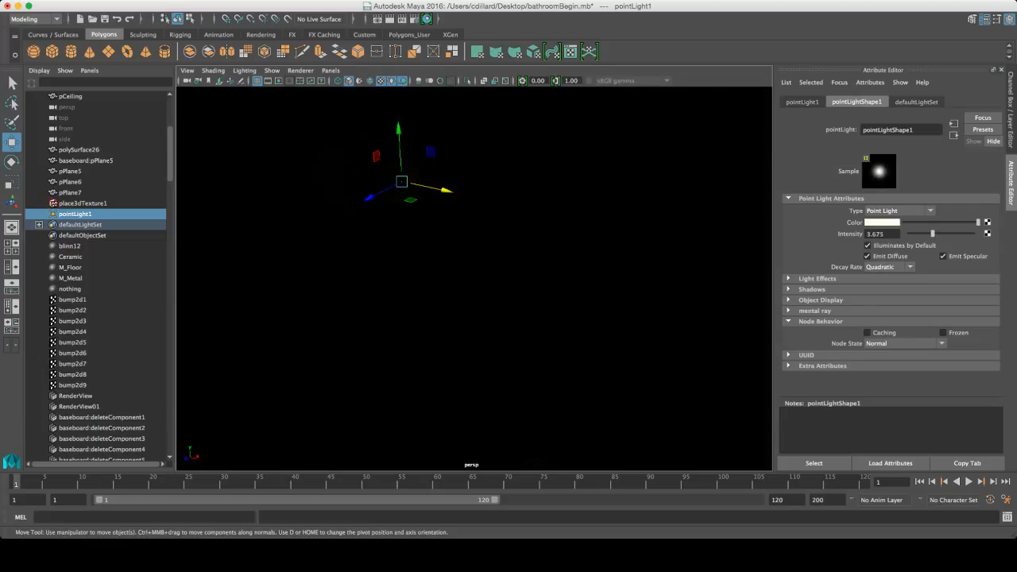
pyautogui.moveTo(933, 233); pyautogui.dragTo(924, 233)
# Try the light as an Area Light with No Decay, and as an Ambient Light with an intensity of 1.197.
pyautogui.click(894, 211)
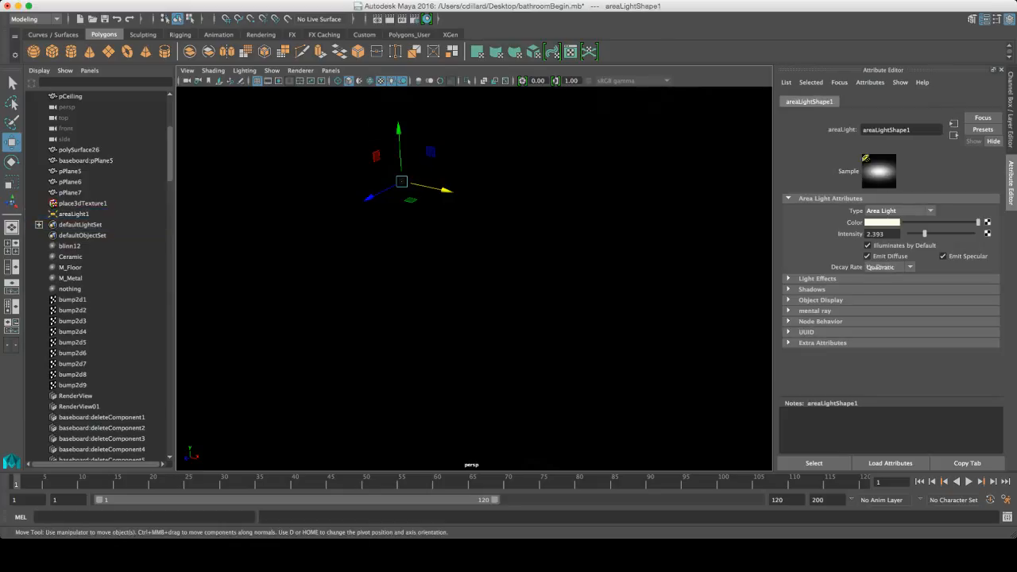
pyautogui.moveTo(881, 268); pyautogui.dragTo(874, 246)
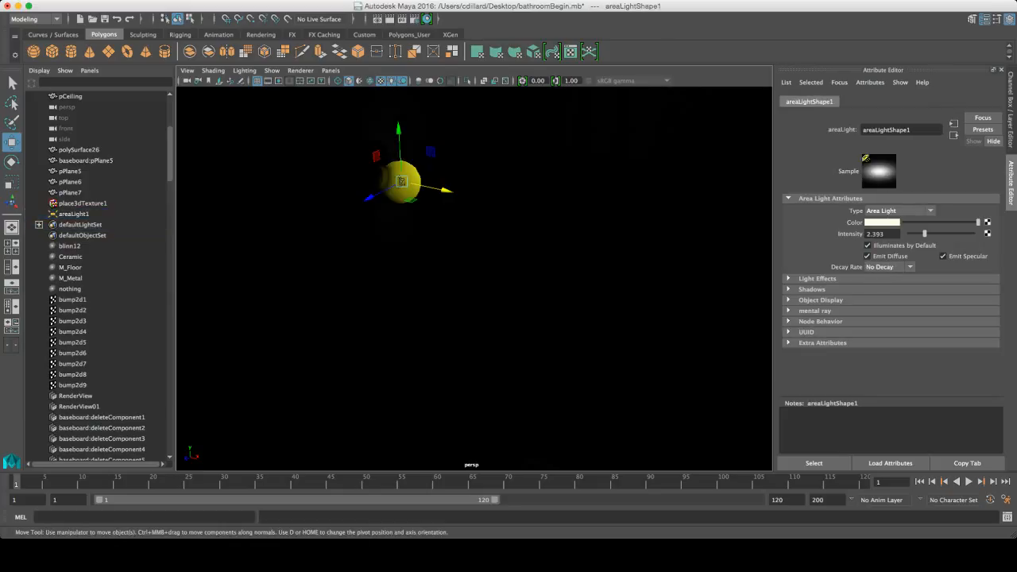
pyautogui.press('t')
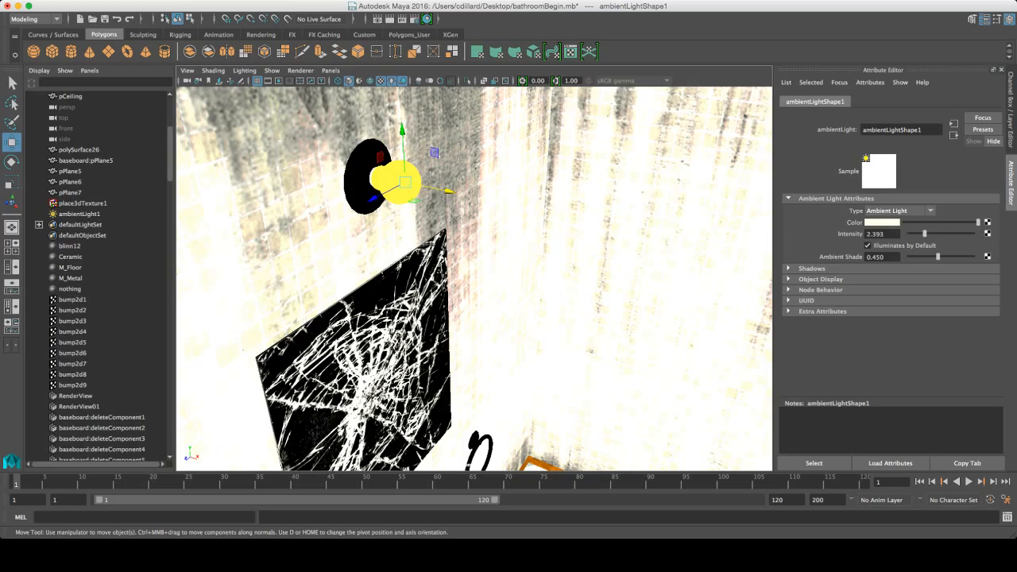
pyautogui.moveTo(924, 233); pyautogui.dragTo(915, 234)
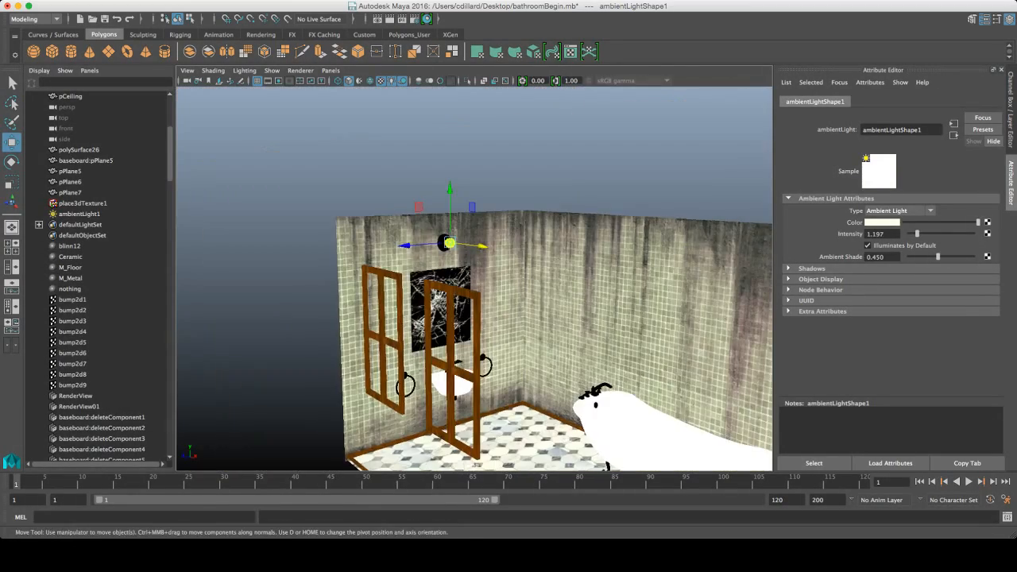
# Try the light as a Volume Light, raise its intensity to 1.864, and undo the intensity change.
pyautogui.keyDown('alt'); pyautogui.moveTo(534, 258); pyautogui.dragTo(568, 258, button='right'); pyautogui.keyUp('alt')
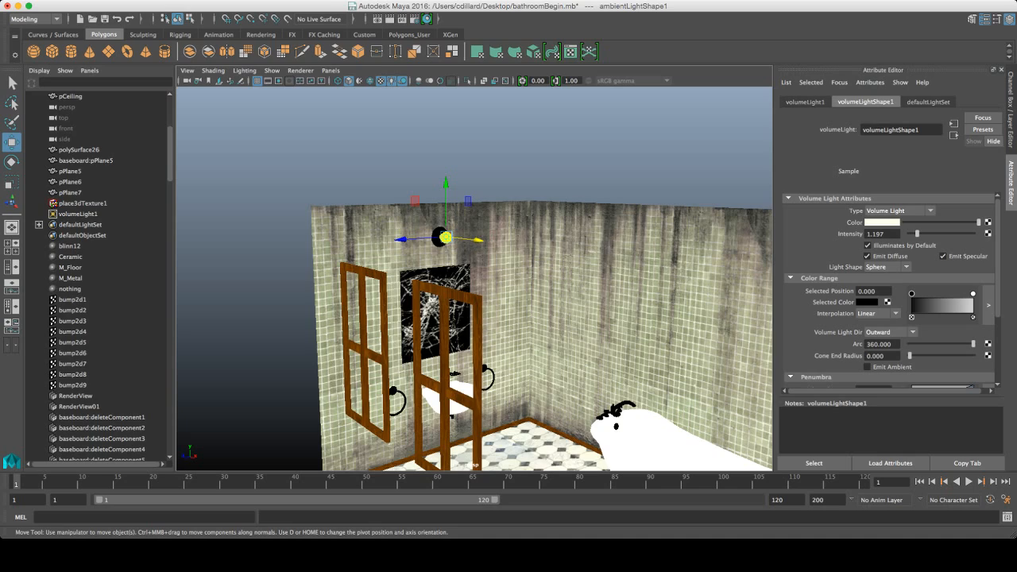
pyautogui.keyDown('alt'); pyautogui.moveTo(474, 278); pyautogui.dragTo(532, 279, button='right'); pyautogui.keyUp('alt')
pyautogui.keyDown('alt'); pyautogui.moveTo(475, 278); pyautogui.dragTo(500, 222); pyautogui.keyUp('alt')
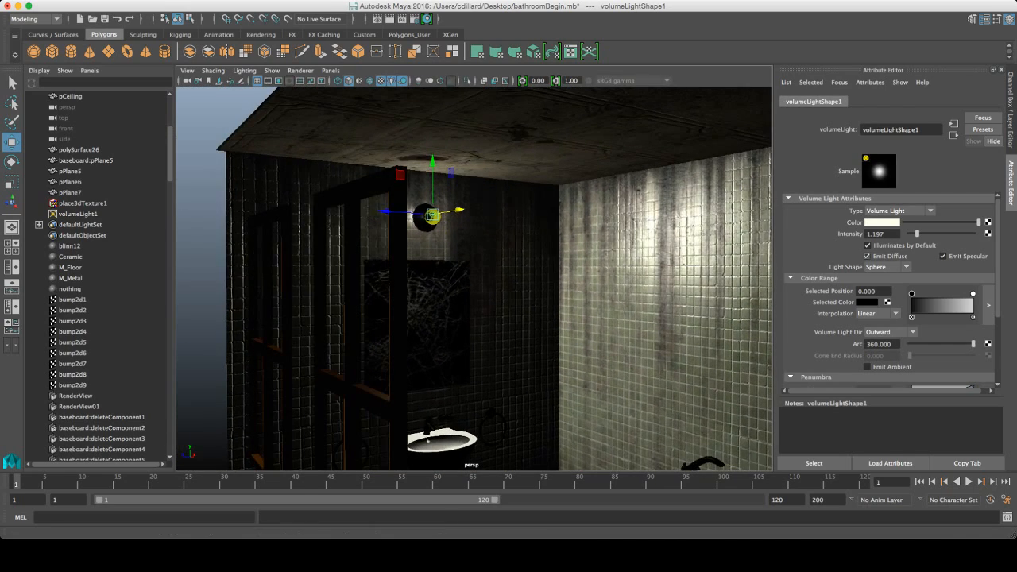
pyautogui.moveTo(917, 233); pyautogui.dragTo(922, 234)
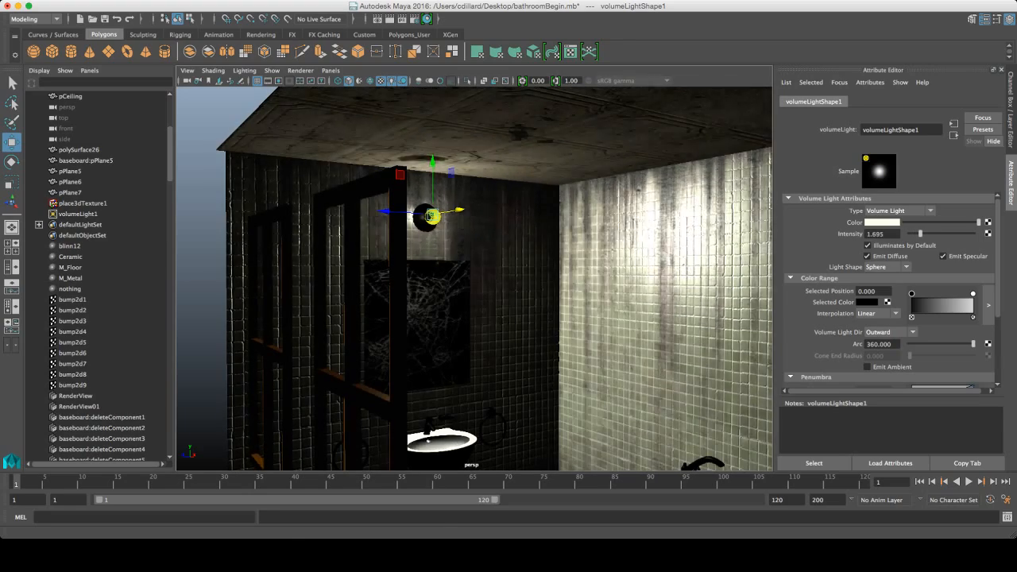
pyautogui.keyDown('alt'); pyautogui.moveTo(474, 278); pyautogui.dragTo(421, 278, button='right'); pyautogui.keyUp('alt')
pyautogui.keyDown('alt'); pyautogui.moveTo(493, 279); pyautogui.dragTo(425, 341); pyautogui.keyUp('alt')
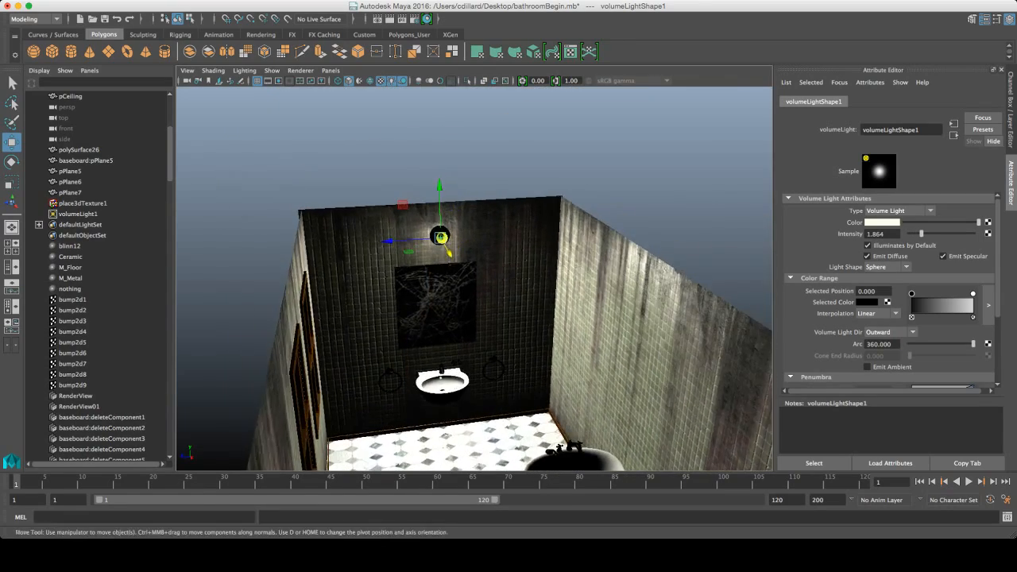
pyautogui.keyDown('alt'); pyautogui.moveTo(430, 374); pyautogui.dragTo(474, 249, button='middle'); pyautogui.keyUp('alt')
pyautogui.keyDown('alt'); pyautogui.moveTo(445, 251); pyautogui.dragTo(492, 251, button='right'); pyautogui.keyUp('alt')
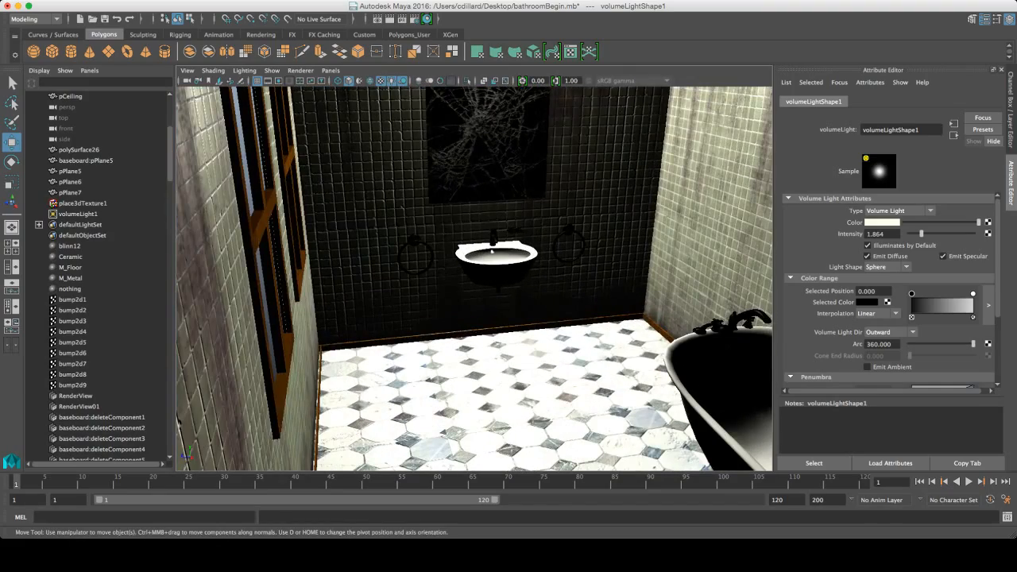
pyautogui.press('z')
pyautogui.press('z')
# Examine how the volume light falls on the mirror, sink, floor and walls, and test-render that view.
pyautogui.keyDown('alt'); pyautogui.moveTo(492, 252); pyautogui.dragTo(492, 273); pyautogui.keyUp('alt')
pyautogui.keyDown('alt'); pyautogui.moveTo(492, 273); pyautogui.dragTo(428, 406, button='middle'); pyautogui.keyUp('alt')
pyautogui.keyDown('alt'); pyautogui.moveTo(427, 406); pyautogui.dragTo(451, 367); pyautogui.keyUp('alt')
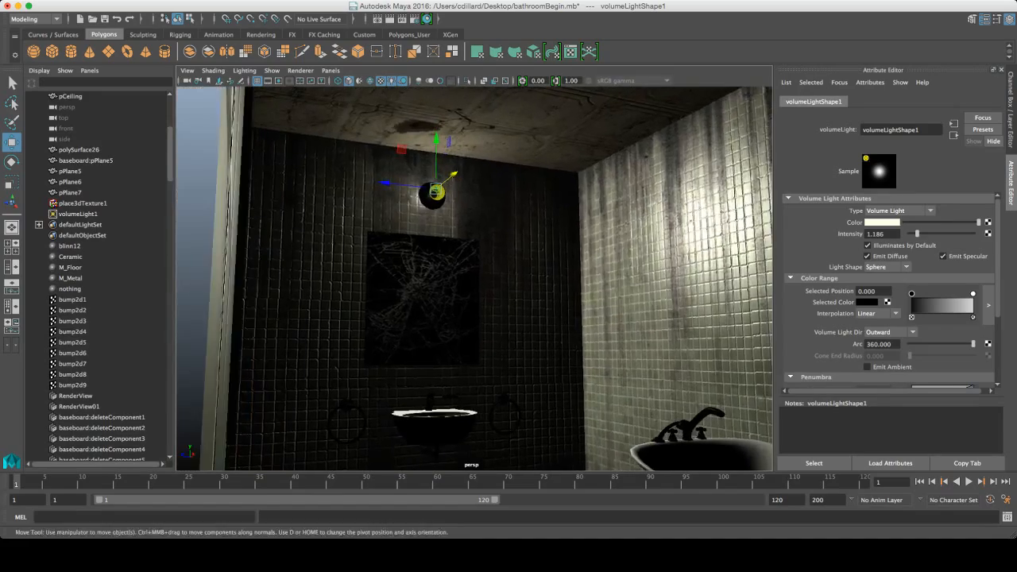
pyautogui.keyDown('alt'); pyautogui.moveTo(451, 368); pyautogui.dragTo(501, 367, button='right'); pyautogui.keyUp('alt')
pyautogui.keyDown('alt'); pyautogui.moveTo(501, 367); pyautogui.dragTo(496, 281, button='middle'); pyautogui.keyUp('alt')
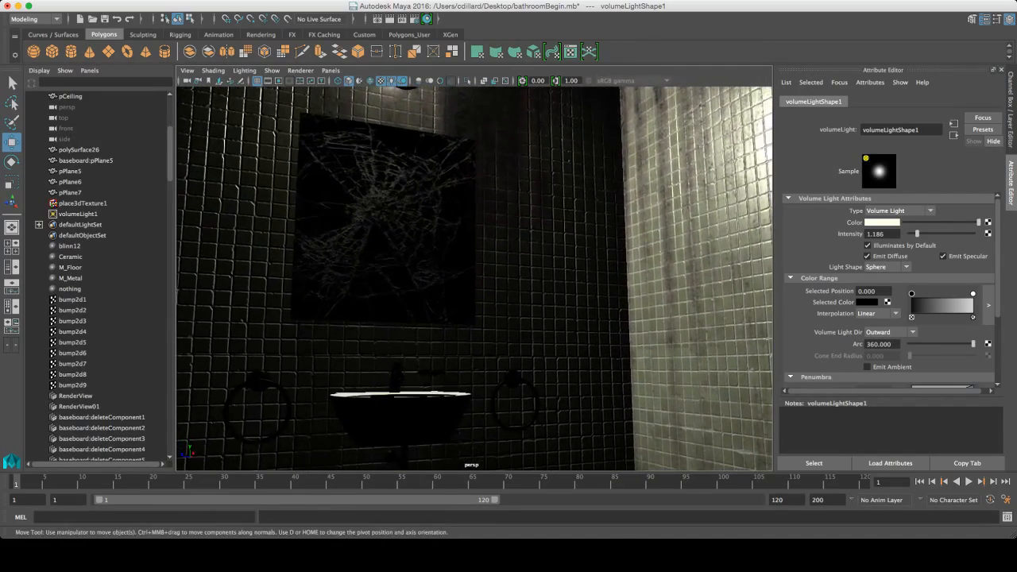
pyautogui.keyDown('alt'); pyautogui.moveTo(496, 281); pyautogui.dragTo(467, 350); pyautogui.keyUp('alt')
pyautogui.keyDown('alt'); pyautogui.moveTo(467, 350); pyautogui.dragTo(469, 459, button='middle'); pyautogui.keyUp('alt')
pyautogui.keyDown('alt'); pyautogui.moveTo(469, 459); pyautogui.dragTo(429, 459, button='right'); pyautogui.keyUp('alt')
pyautogui.keyDown('alt'); pyautogui.moveTo(429, 459); pyautogui.dragTo(421, 407, button='middle'); pyautogui.keyUp('alt')
pyautogui.keyDown('alt'); pyautogui.moveTo(421, 407); pyautogui.dragTo(415, 437); pyautogui.keyUp('alt')
pyautogui.keyDown('alt'); pyautogui.moveTo(415, 437); pyautogui.dragTo(375, 437, button='right'); pyautogui.keyUp('alt')
pyautogui.keyDown('alt'); pyautogui.moveTo(413, 413); pyautogui.dragTo(410, 396); pyautogui.keyUp('alt')
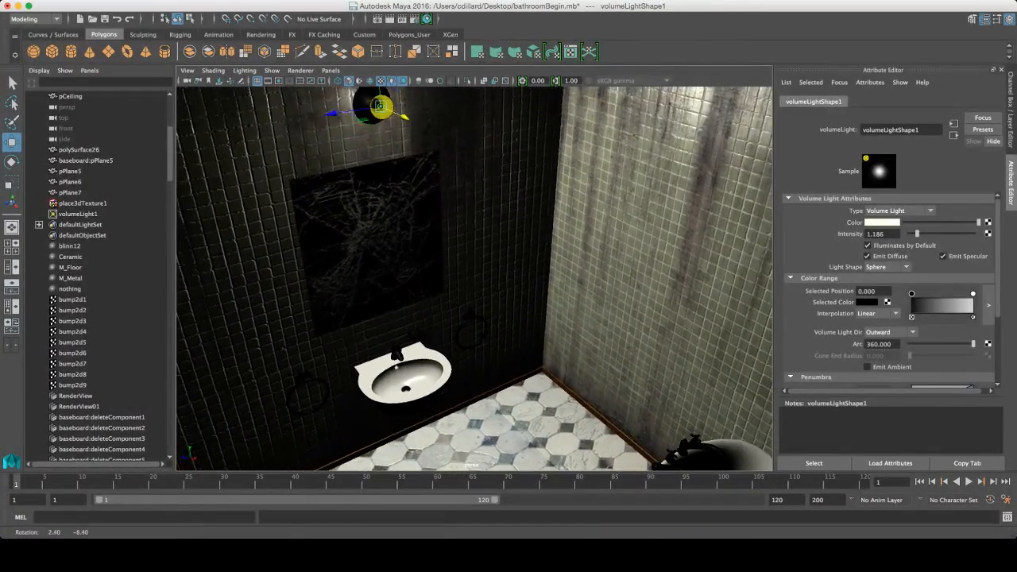
pyautogui.keyDown('alt'); pyautogui.moveTo(410, 396); pyautogui.dragTo(411, 429, button='middle'); pyautogui.keyUp('alt')
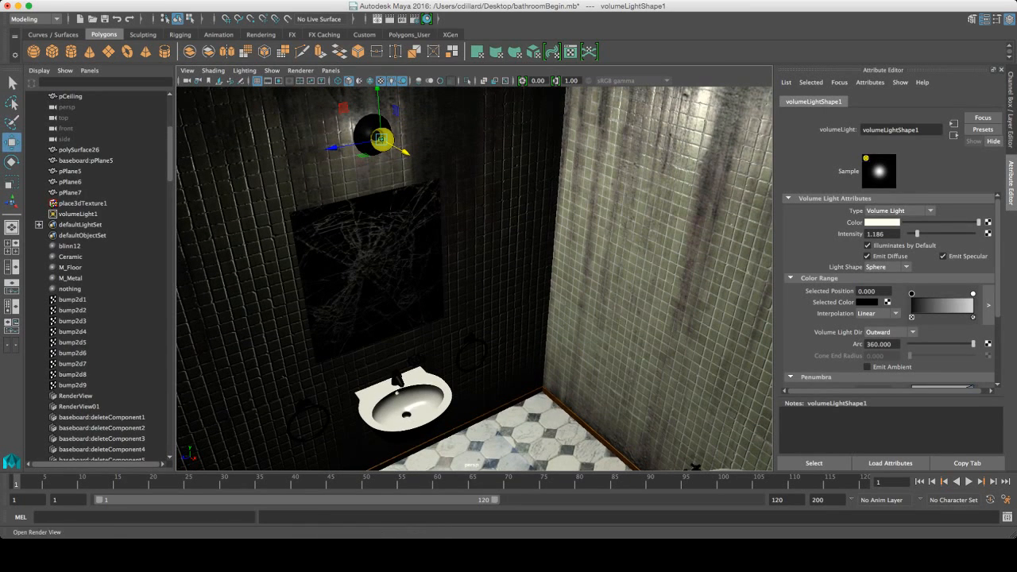
pyautogui.click(389, 19)
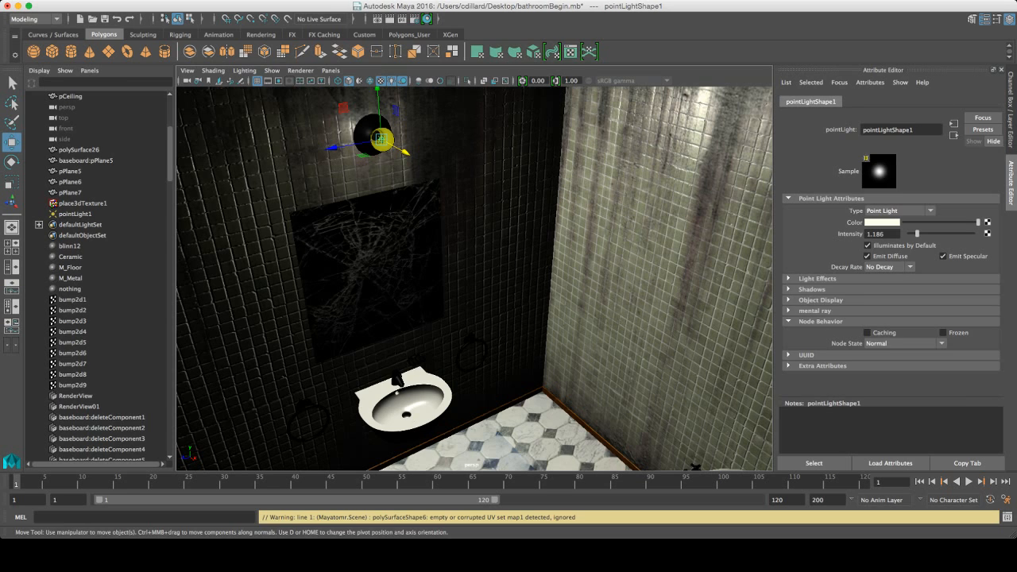
# Change the light back to a Point Light, set its intensity to 1.624, and test-render the sink corner.
pyautogui.moveTo(917, 233); pyautogui.dragTo(920, 234)
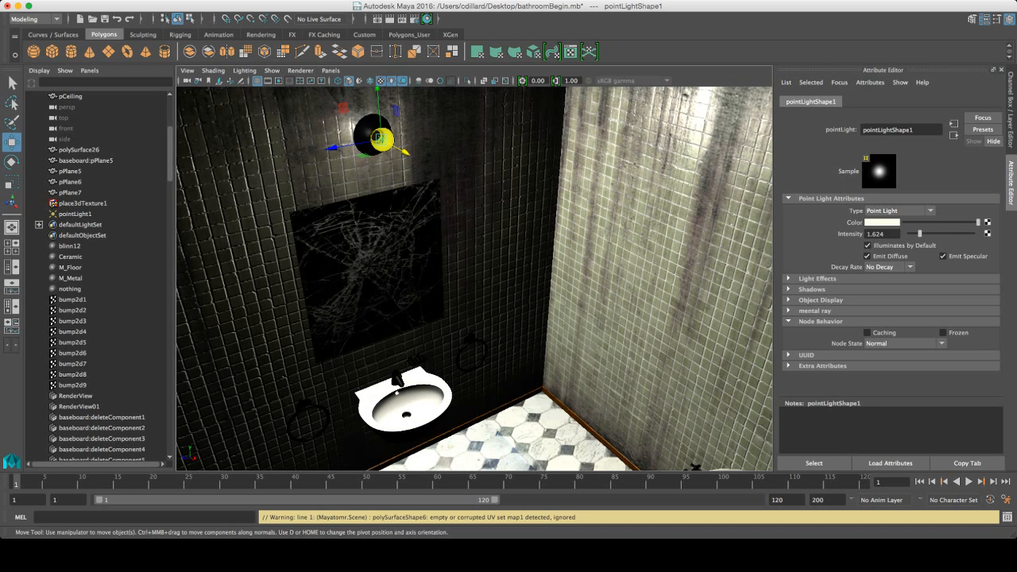
pyautogui.click(391, 19)
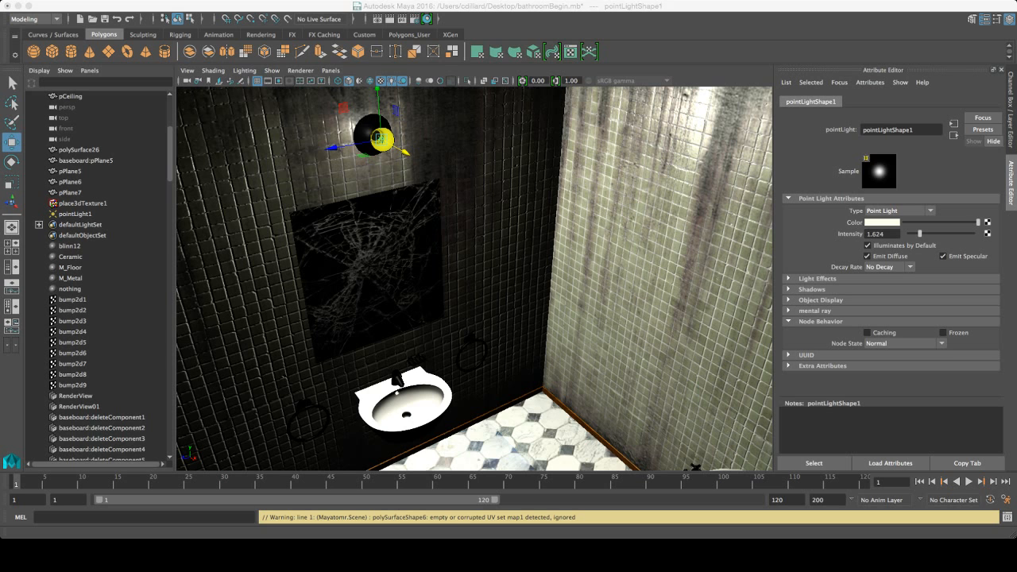
# Examine the point light's shading and highlights on the inside of the bathtub.
pyautogui.keyDown('alt'); pyautogui.moveTo(397, 381); pyautogui.dragTo(401, 350); pyautogui.keyUp('alt')
pyautogui.keyDown('alt'); pyautogui.moveTo(402, 386); pyautogui.dragTo(381, 219, button='middle'); pyautogui.keyUp('alt')
pyautogui.keyDown('alt'); pyautogui.moveTo(445, 302); pyautogui.dragTo(358, 282); pyautogui.keyUp('alt')
pyautogui.keyDown('alt'); pyautogui.moveTo(414, 294); pyautogui.dragTo(497, 294, button='right'); pyautogui.keyUp('alt')
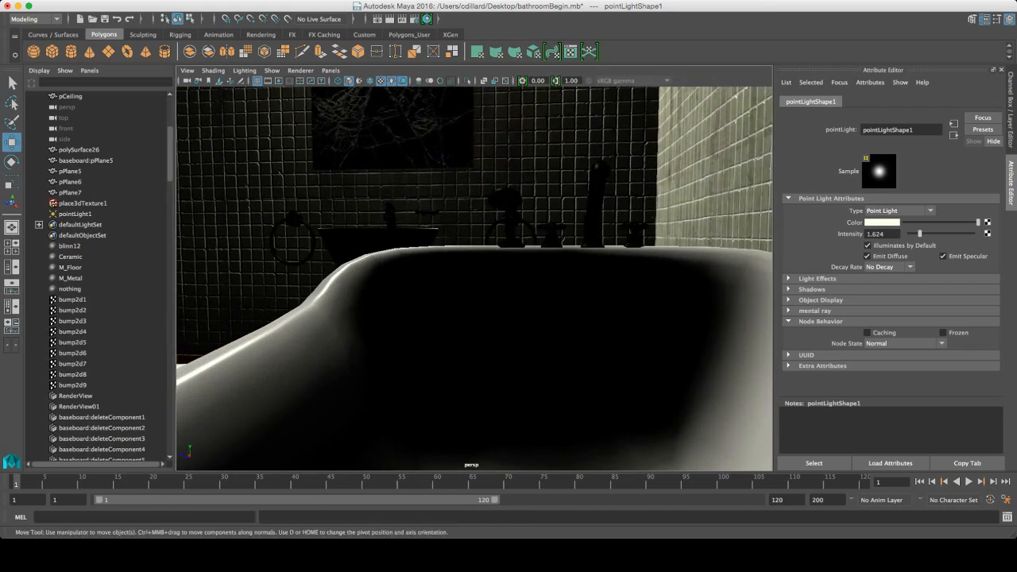
pyautogui.moveTo(476, 294)
pyautogui.keyDown('alt'); pyautogui.mouseDown()
pyautogui.moveTo(445, 297)
pyautogui.moveTo(449, 314)
pyautogui.moveTo(476, 312)
pyautogui.mouseUp(); pyautogui.keyUp('alt')
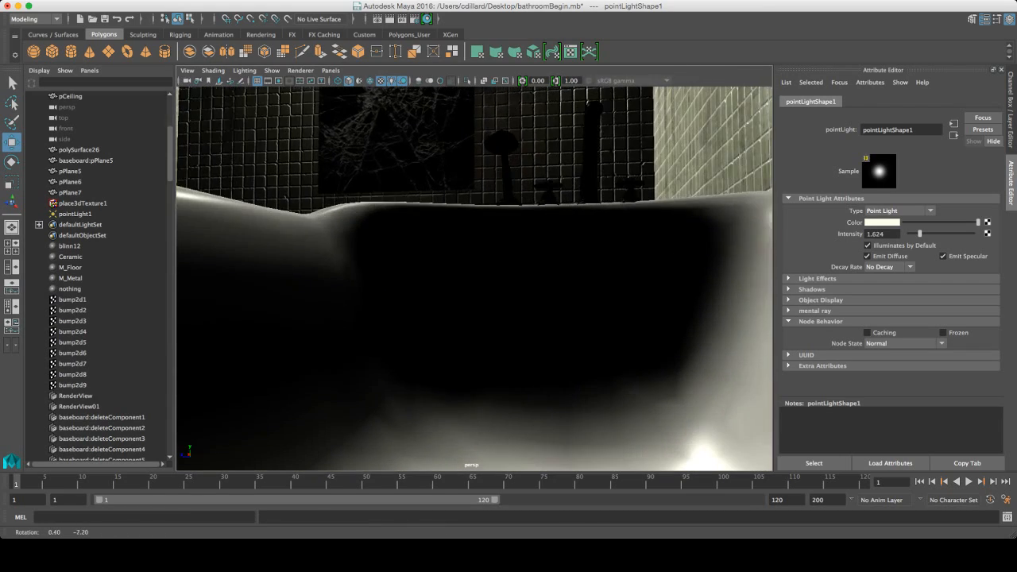
pyautogui.keyDown('alt'); pyautogui.moveTo(477, 310); pyautogui.dragTo(445, 310, button='right'); pyautogui.keyUp('alt')
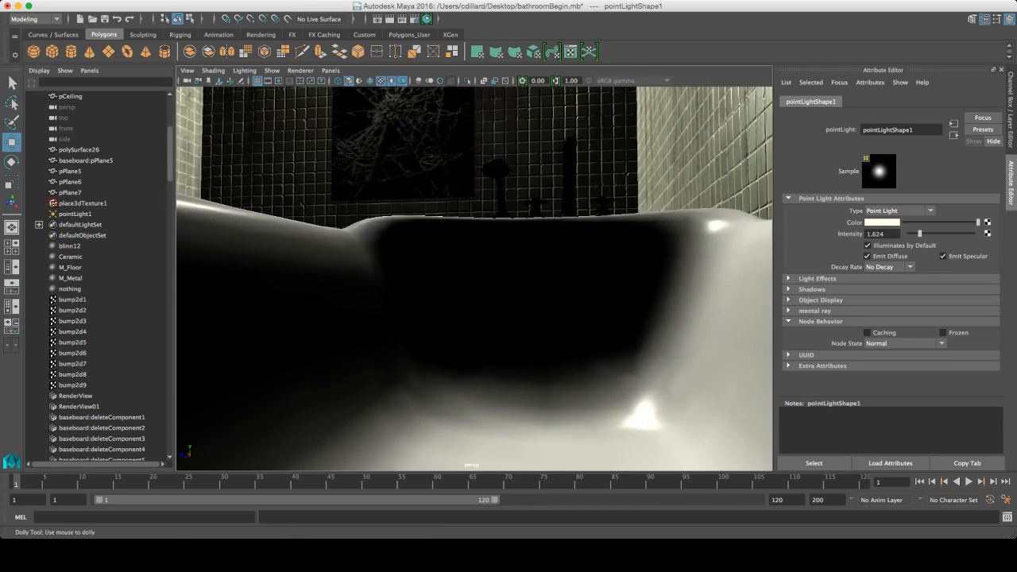
# Move the point light back inside the wall bulb and test-render the view over the bathtub rim.
pyautogui.keyDown('alt'); pyautogui.moveTo(445, 310); pyautogui.dragTo(485, 358); pyautogui.keyUp('alt')
pyautogui.keyDown('alt'); pyautogui.moveTo(477, 191); pyautogui.dragTo(468, 413, button='middle'); pyautogui.keyUp('alt')
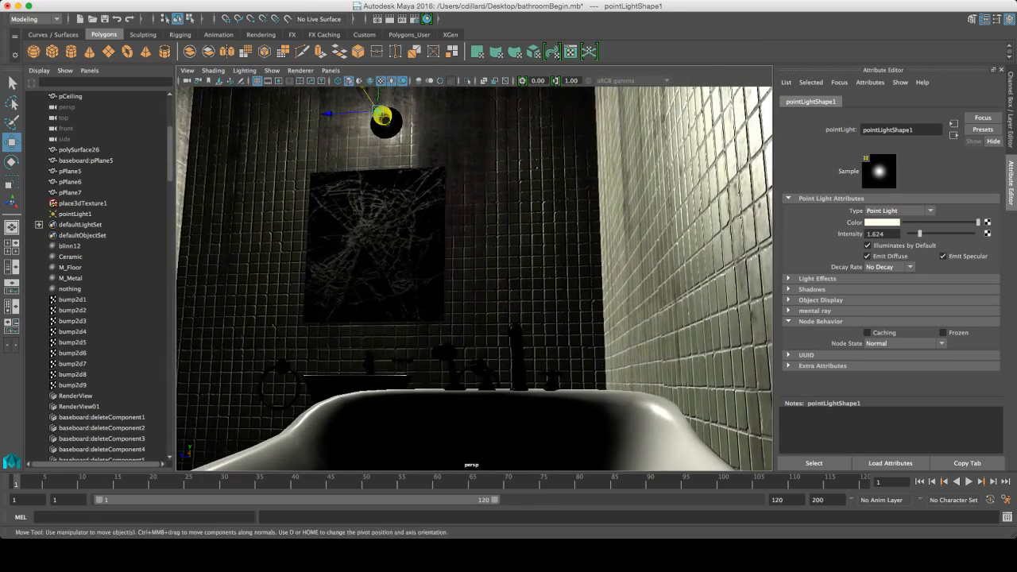
pyautogui.keyDown('alt'); pyautogui.moveTo(469, 318); pyautogui.dragTo(465, 317); pyautogui.keyUp('alt')
pyautogui.keyDown('alt'); pyautogui.moveTo(465, 316); pyautogui.dragTo(464, 350, button='middle'); pyautogui.keyUp('alt')
pyautogui.keyDown('alt'); pyautogui.moveTo(465, 350); pyautogui.dragTo(459, 366); pyautogui.keyUp('alt')
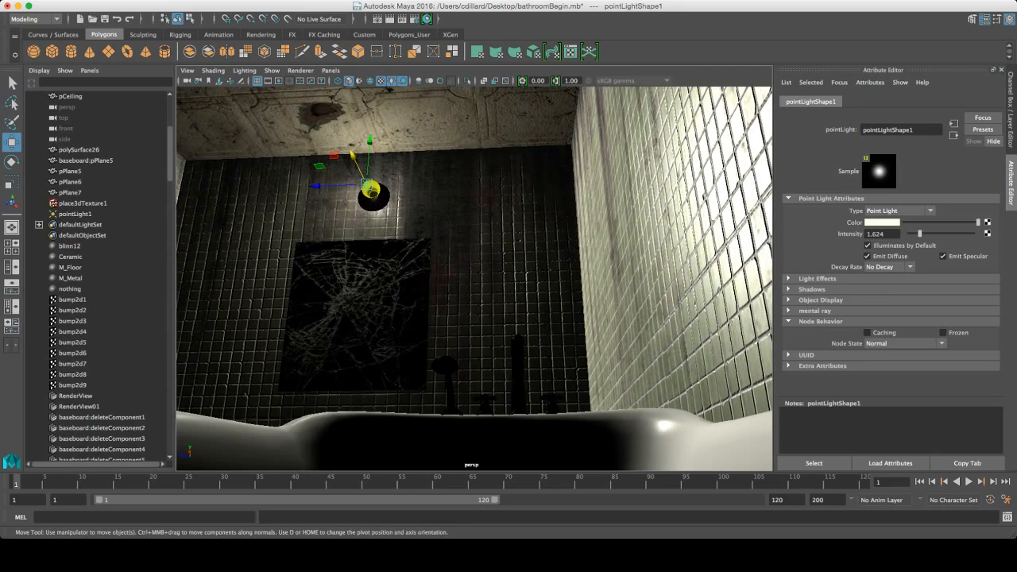
pyautogui.keyDown('alt'); pyautogui.moveTo(460, 349); pyautogui.dragTo(459, 362, button='middle'); pyautogui.keyUp('alt')
pyautogui.keyDown('alt'); pyautogui.moveTo(459, 362); pyautogui.dragTo(477, 362, button='right'); pyautogui.keyUp('alt')
pyautogui.keyDown('alt'); pyautogui.moveTo(469, 342); pyautogui.dragTo(469, 360); pyautogui.keyUp('alt')
pyautogui.keyDown('alt'); pyautogui.moveTo(469, 359); pyautogui.dragTo(518, 274, button='middle'); pyautogui.keyUp('alt')
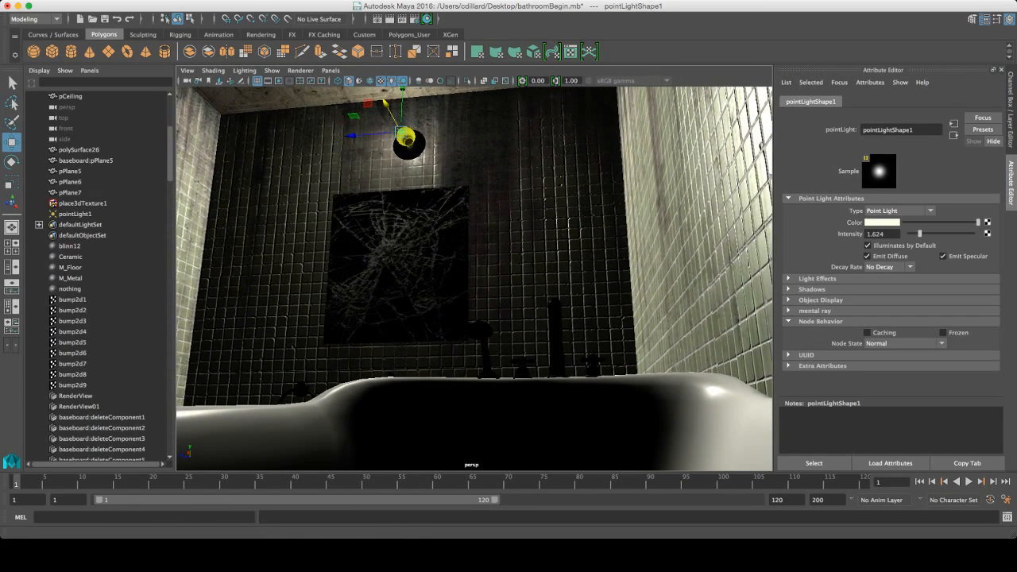
pyautogui.moveTo(385, 105); pyautogui.dragTo(388, 105)
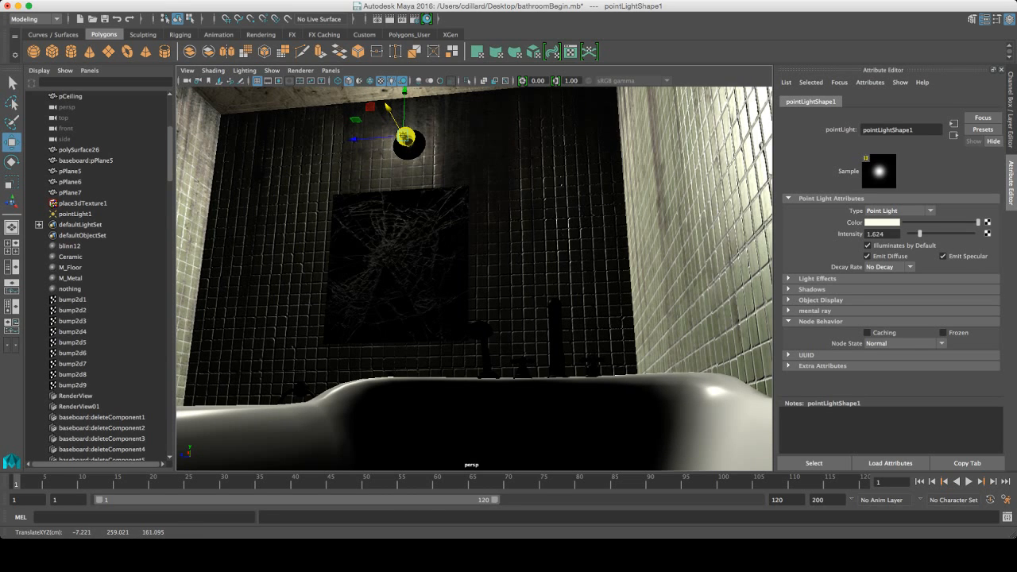
pyautogui.click(390, 18)
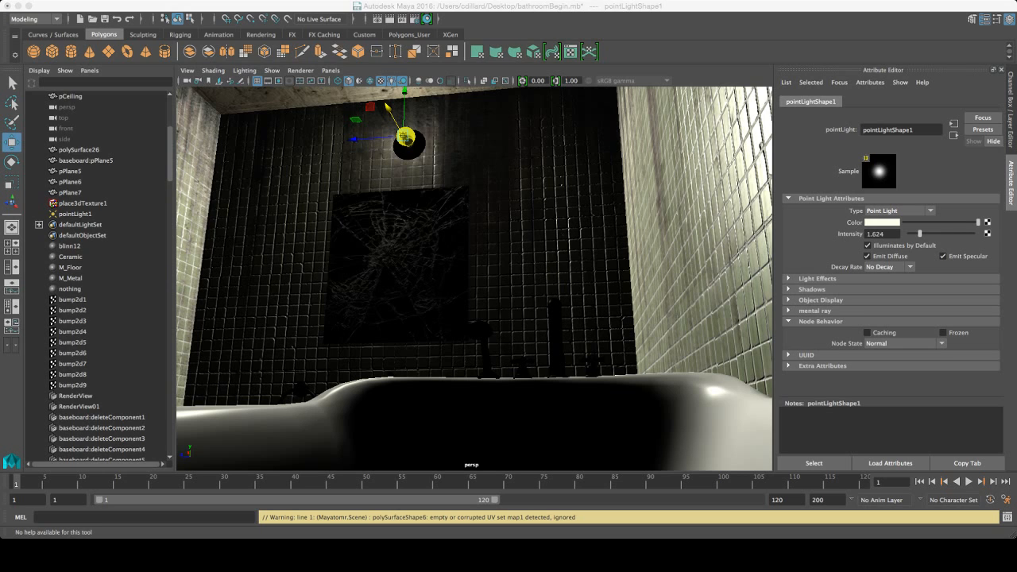
# Lower the point light's intensity to 1.026 and the bulb glass material's glow intensity to 0.314, and test-render the frame.
pyautogui.moveTo(920, 233); pyautogui.dragTo(916, 234)
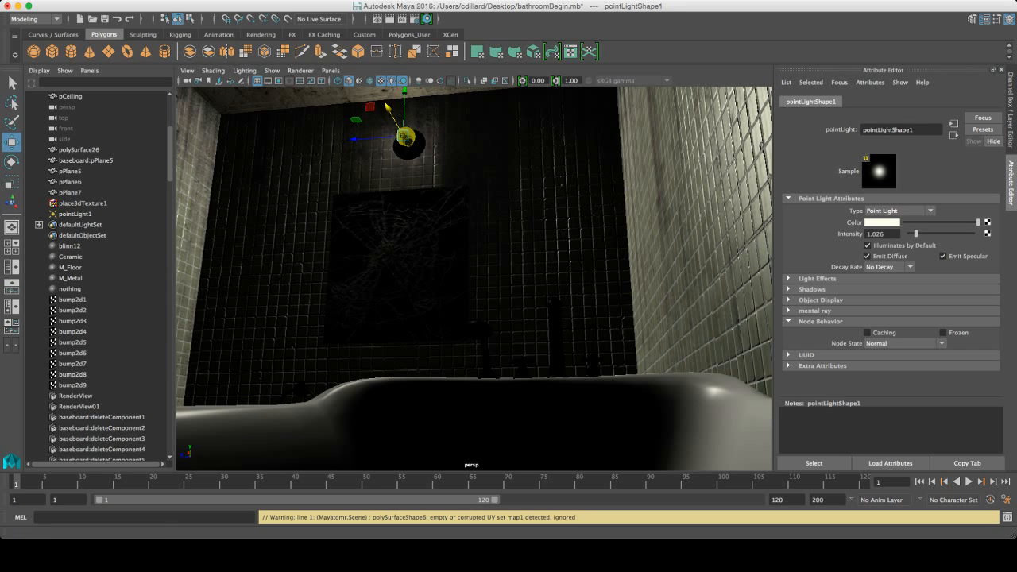
pyautogui.click(405, 136)
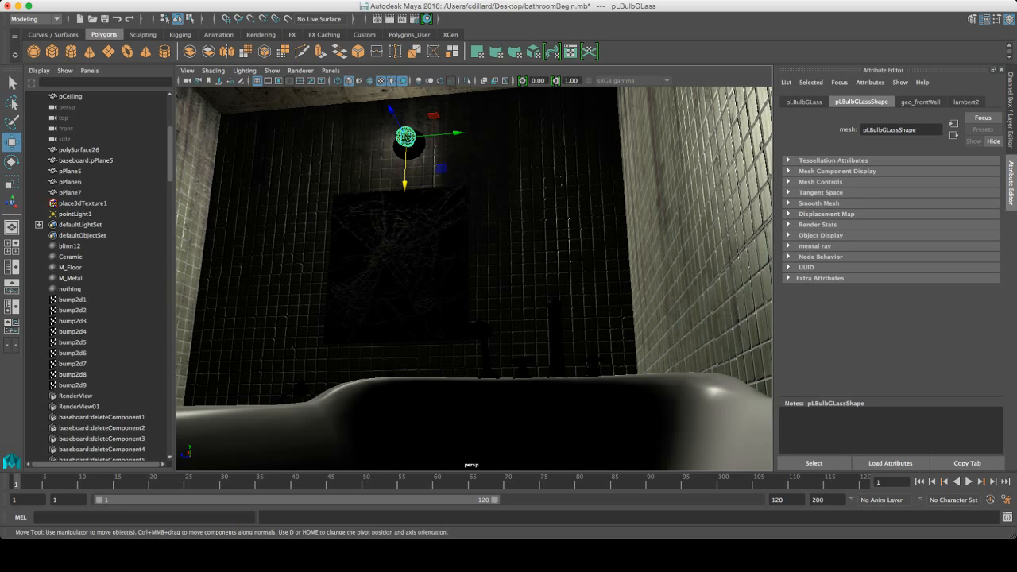
pyautogui.click(966, 102)
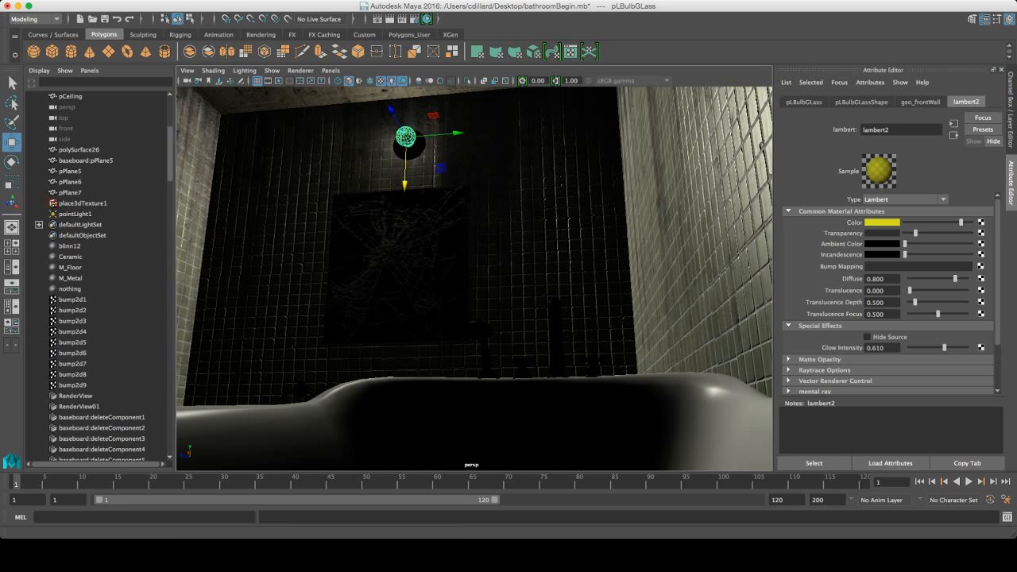
pyautogui.moveTo(944, 348); pyautogui.dragTo(928, 347)
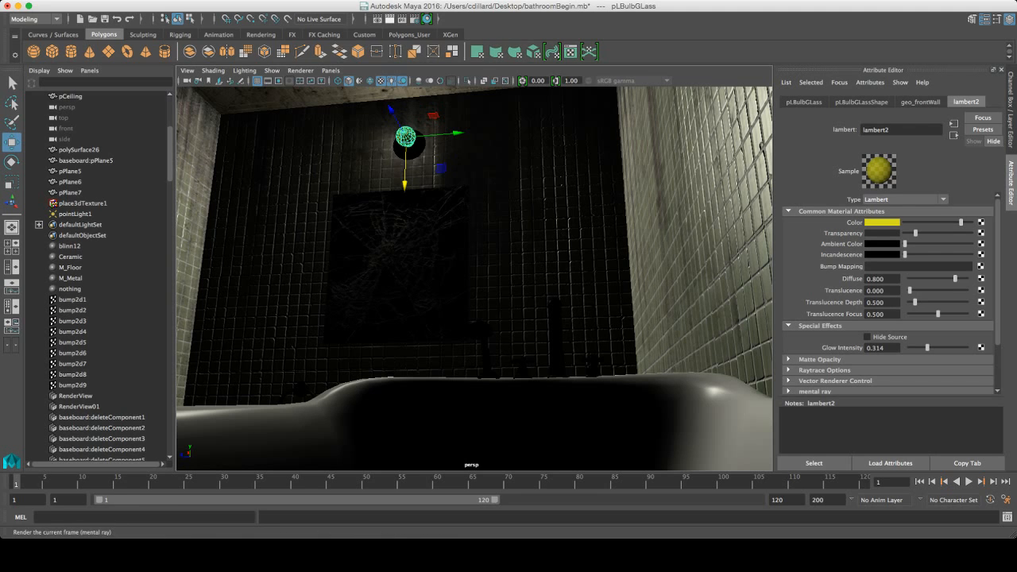
pyautogui.click(390, 18)
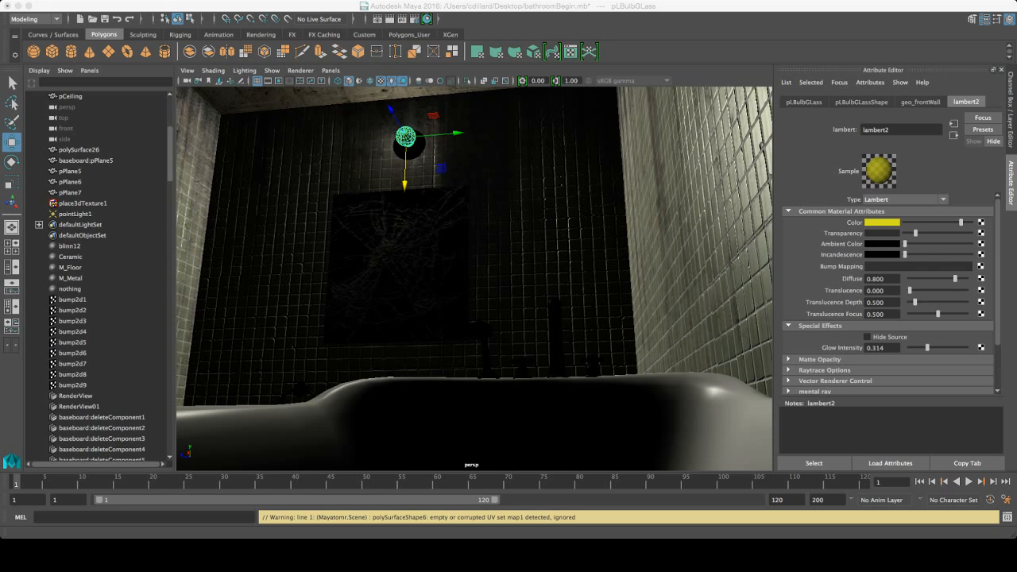
# Set the bulb glass material's glow intensity to 0 and test-render the same view.
pyautogui.press('super+Tab')
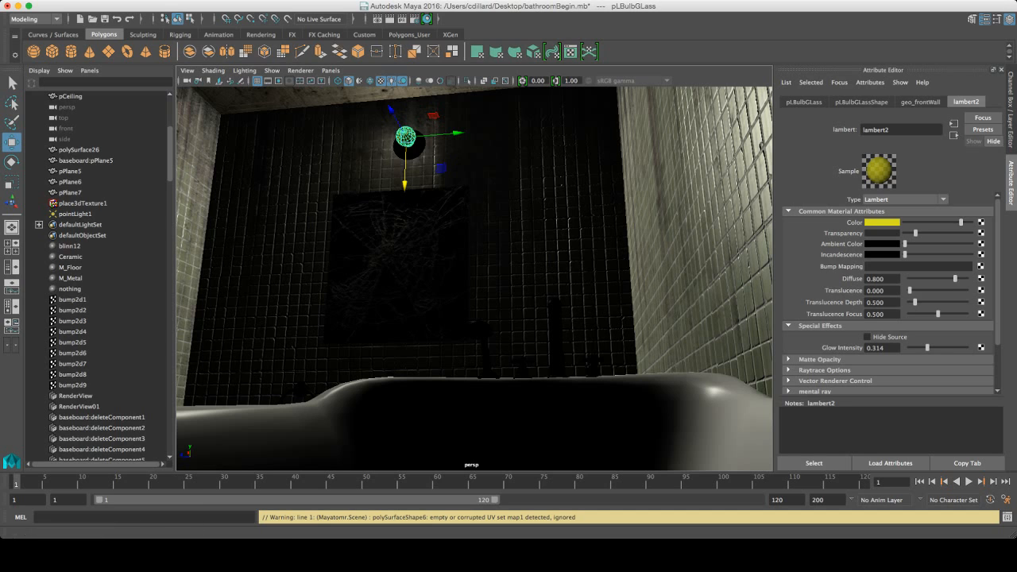
pyautogui.click(427, 17)
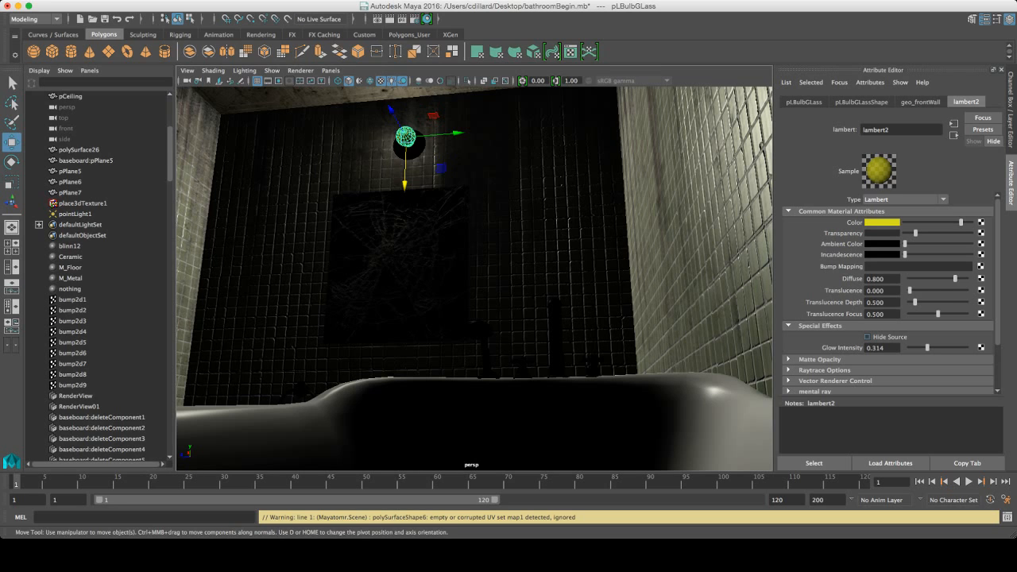
pyautogui.moveTo(928, 347); pyautogui.dragTo(909, 348)
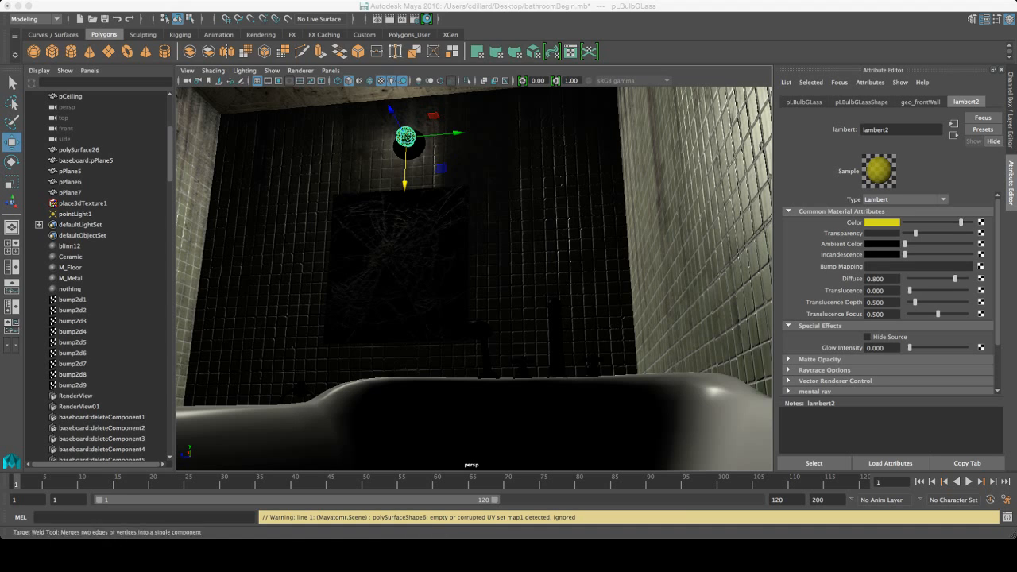
pyautogui.click(390, 19)
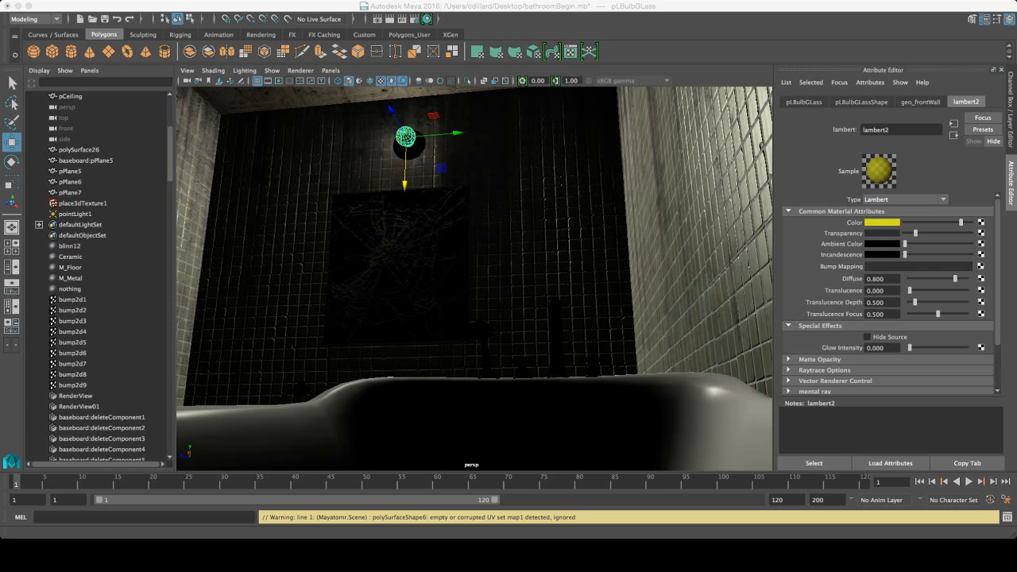
# Try moving the bulb glass along its axis, and undo that move and the recent glow intensity changes.
pyautogui.moveTo(391, 110); pyautogui.dragTo(385, 98)
pyautogui.hotkey('ctrl', 'z')
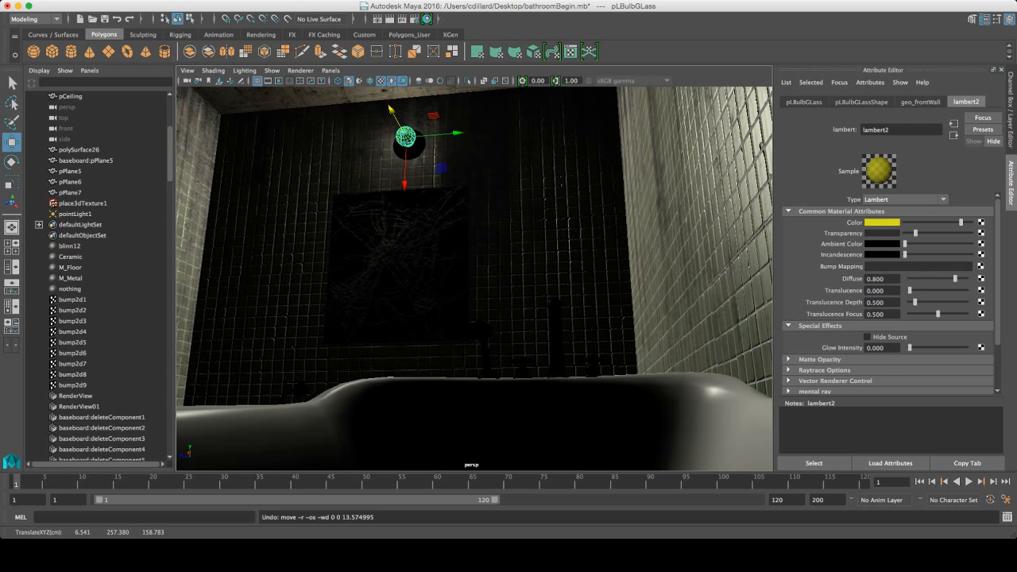
pyautogui.hotkey('ctrl', 'z')
pyautogui.hotkey('ctrl', 'z')
pyautogui.hotkey('ctrl', 'z')
pyautogui.hotkey('ctrl', 'z')
pyautogui.hotkey('ctrl', 'z')
pyautogui.hotkey('ctrl', 'z')
pyautogui.hotkey('ctrl', 'z')
pyautogui.hotkey('ctrl', 'z')
pyautogui.hotkey('ctrl', 'z')
pyautogui.hotkey('ctrl', 'z')
pyautogui.hotkey('ctrl', 'z')
pyautogui.hotkey('ctrl', 'z')
# Pull the point light out in front of the wall bulb and raise its intensity to 1.538.
pyautogui.moveTo(388, 108); pyautogui.dragTo(384, 101)
pyautogui.keyDown('alt'); pyautogui.moveTo(397, 270); pyautogui.dragTo(430, 270); pyautogui.keyUp('alt')
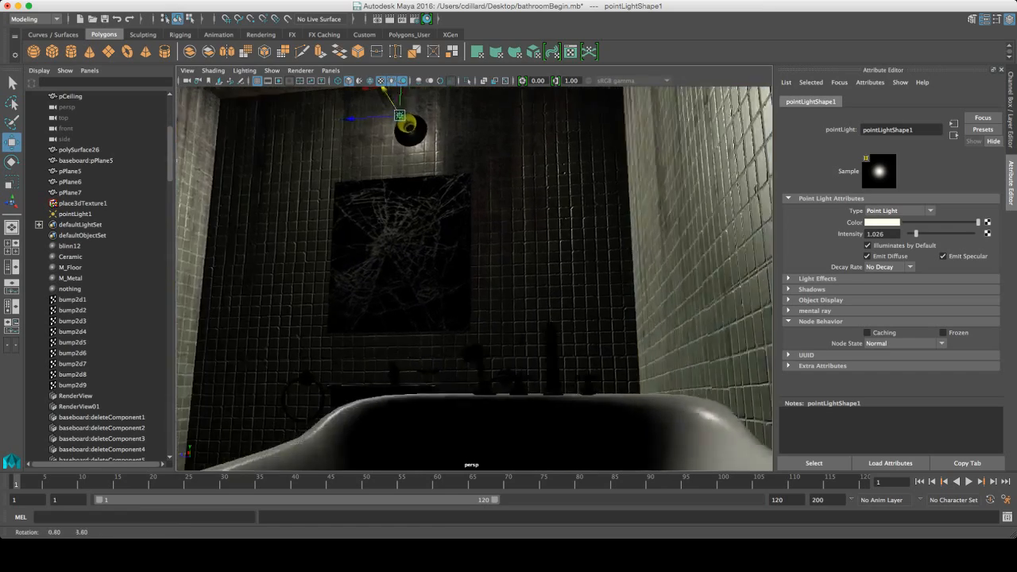
pyautogui.keyDown('alt'); pyautogui.moveTo(429, 270); pyautogui.dragTo(509, 270, button='right'); pyautogui.keyUp('alt')
pyautogui.keyDown('alt'); pyautogui.moveTo(508, 270); pyautogui.dragTo(586, 369, button='middle'); pyautogui.keyUp('alt')
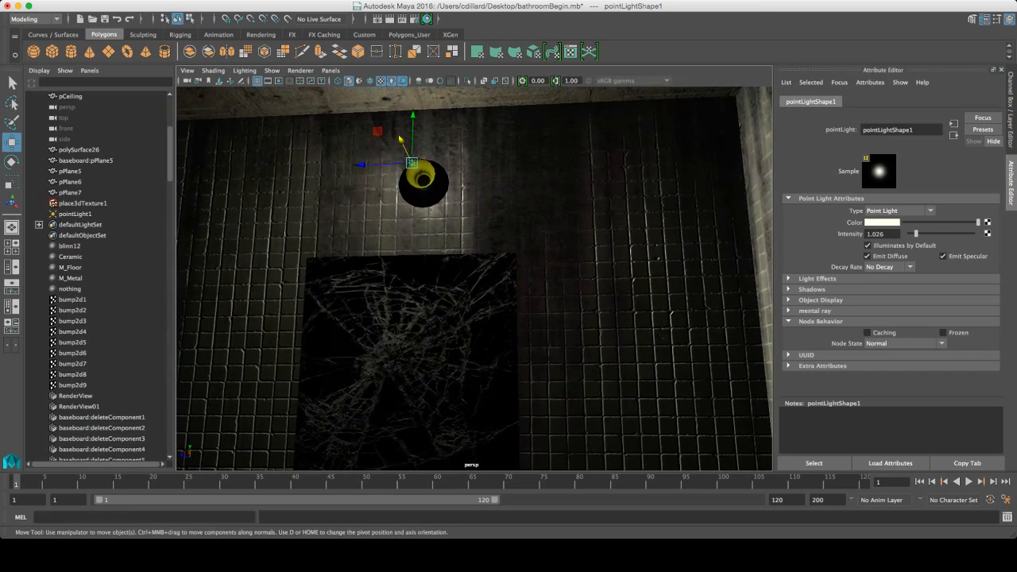
pyautogui.keyDown('alt'); pyautogui.moveTo(477, 318); pyautogui.dragTo(643, 343, button='middle'); pyautogui.keyUp('alt')
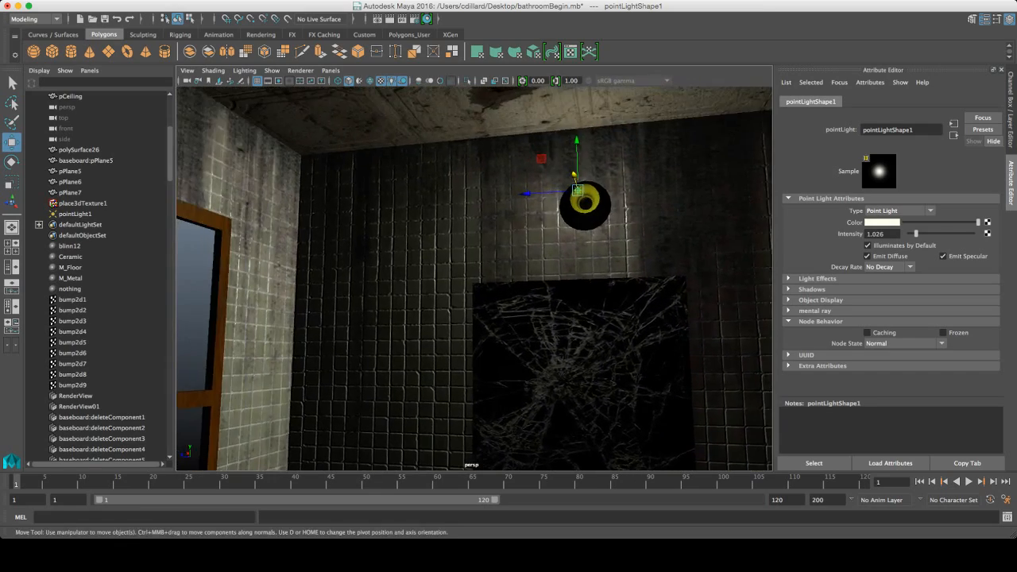
pyautogui.moveTo(916, 234); pyautogui.dragTo(920, 234)
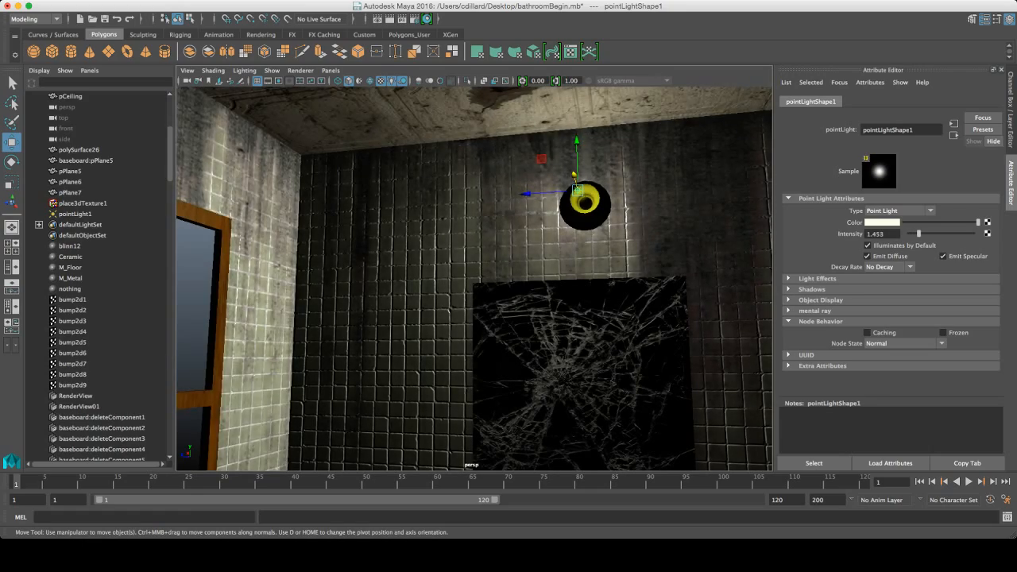
# Lower the point light slightly and slide it toward the wall into the bulb, at -5.623, 258.534, 161.095.
pyautogui.keyDown('alt'); pyautogui.moveTo(612, 380); pyautogui.dragTo(668, 381); pyautogui.keyUp('alt')
pyautogui.keyDown('alt'); pyautogui.moveTo(429, 279); pyautogui.dragTo(557, 302, button='middle'); pyautogui.keyUp('alt')
pyautogui.keyDown('alt'); pyautogui.moveTo(493, 290); pyautogui.dragTo(578, 292); pyautogui.keyUp('alt')
pyautogui.keyDown('alt'); pyautogui.moveTo(579, 292); pyautogui.dragTo(719, 315, button='middle'); pyautogui.keyUp('alt')
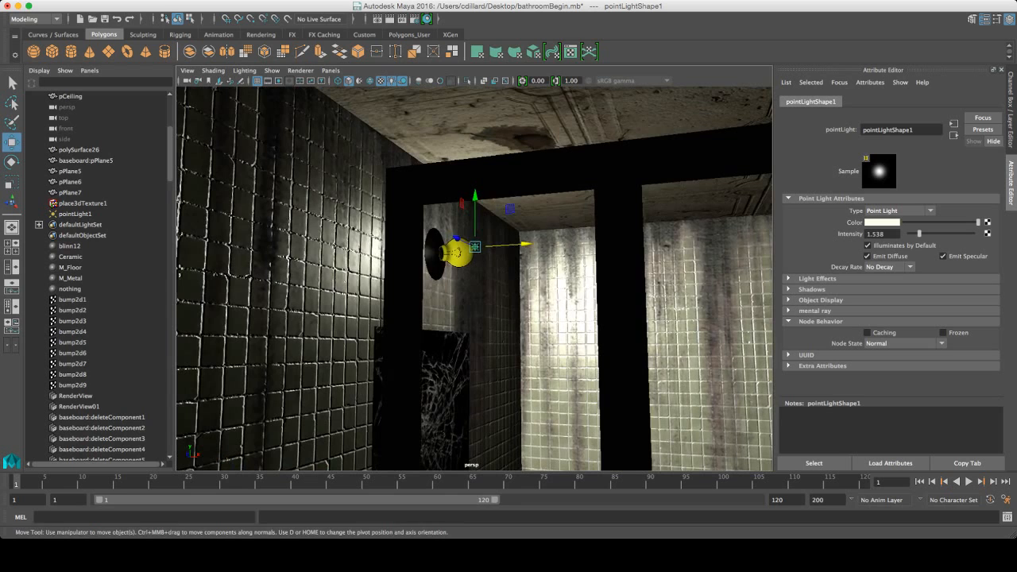
pyautogui.moveTo(475, 199)
pyautogui.mouseDown()
pyautogui.moveTo(475, 220)
pyautogui.moveTo(475, 196)
pyautogui.mouseUp()
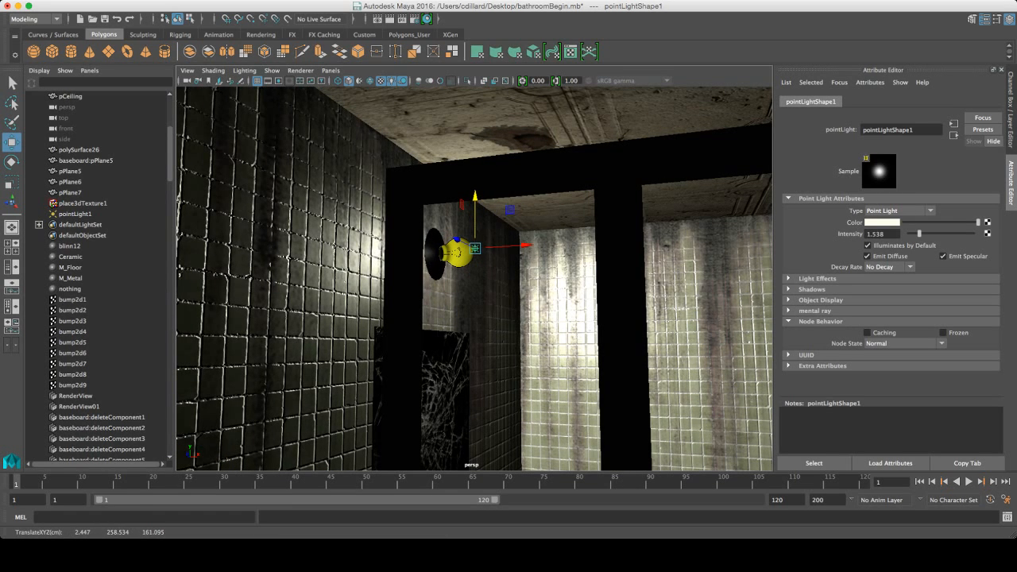
pyautogui.moveTo(509, 247); pyautogui.dragTo(445, 317)
# Raise the transparency of the bulb glass's lambert2 material to a light grey, nearly clear.
pyautogui.keyDown('alt'); pyautogui.moveTo(642, 170); pyautogui.dragTo(476, 193, button='middle'); pyautogui.keyUp('alt')
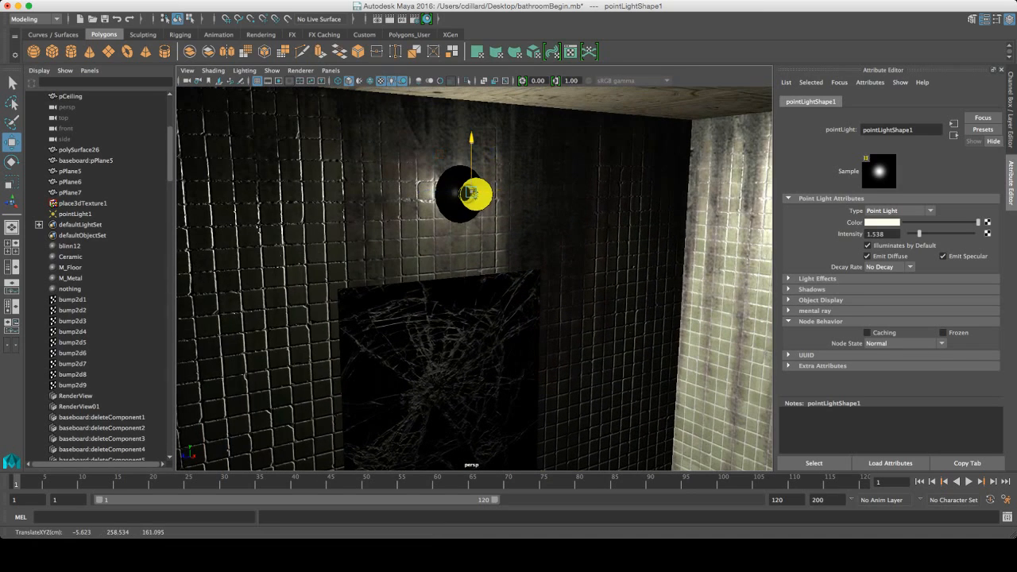
pyautogui.click(471, 193)
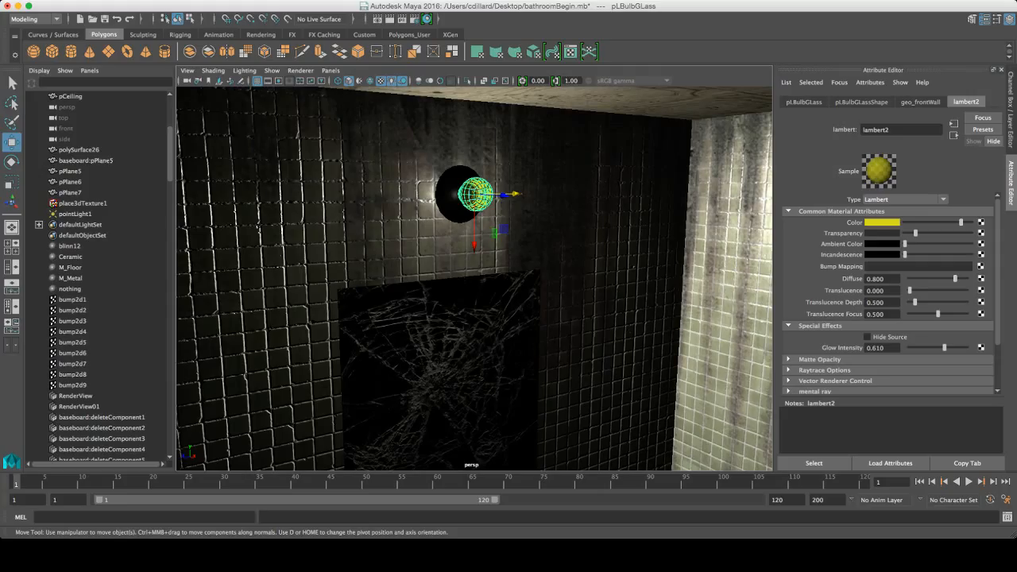
pyautogui.moveTo(915, 233); pyautogui.dragTo(959, 233)
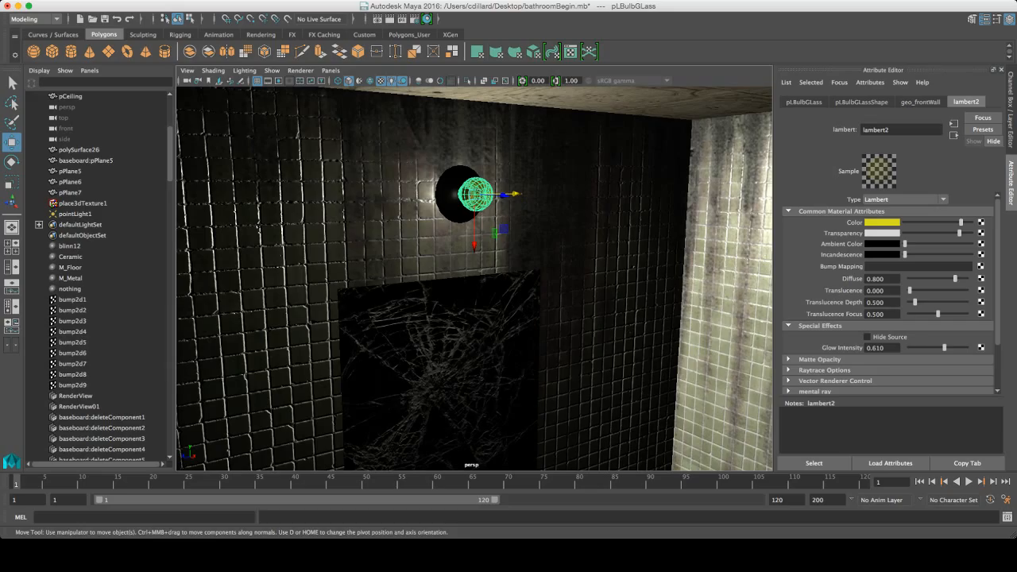
# Examine how the light falls on the mirror wall, sink, windows and ceiling, and test-render the view beneath the bulb.
pyautogui.keyDown('alt'); pyautogui.moveTo(476, 278); pyautogui.dragTo(441, 197, button='middle'); pyautogui.keyUp('alt')
pyautogui.keyDown('alt'); pyautogui.moveTo(475, 278); pyautogui.dragTo(429, 279, button='right'); pyautogui.keyUp('alt')
pyautogui.moveTo(476, 278)
pyautogui.keyDown('alt'); pyautogui.mouseDown()
pyautogui.moveTo(533, 254)
pyautogui.moveTo(468, 223)
pyautogui.moveTo(509, 246)
pyautogui.moveTo(513, 239)
pyautogui.moveTo(485, 270)
pyautogui.moveTo(485, 159)
pyautogui.moveTo(485, 278)
pyautogui.mouseUp(); pyautogui.keyUp('alt')
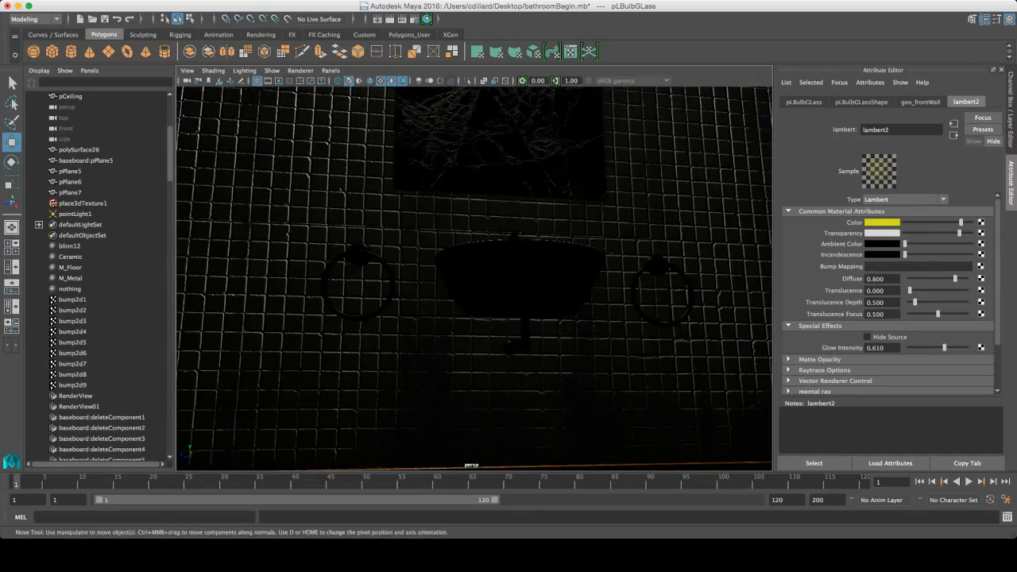
pyautogui.keyDown('alt'); pyautogui.moveTo(475, 279); pyautogui.dragTo(472, 320, button='middle'); pyautogui.keyUp('alt')
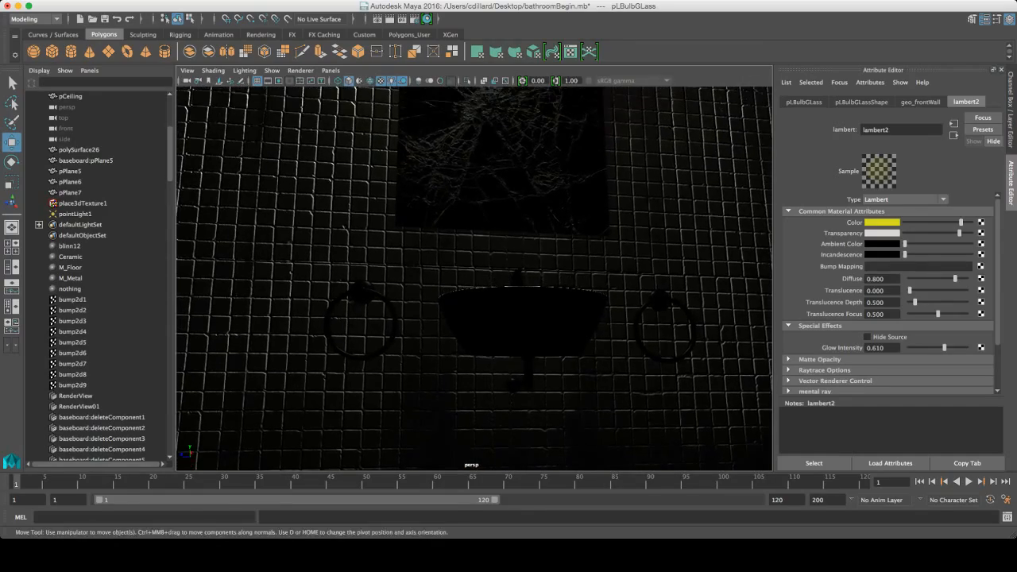
pyautogui.keyDown('alt'); pyautogui.moveTo(509, 278); pyautogui.dragTo(222, 302); pyautogui.keyUp('alt')
pyautogui.keyDown('alt'); pyautogui.moveTo(475, 278); pyautogui.dragTo(501, 263, button='middle'); pyautogui.keyUp('alt')
pyautogui.keyDown('alt'); pyautogui.moveTo(475, 278); pyautogui.dragTo(480, 238); pyautogui.keyUp('alt')
pyautogui.keyDown('alt'); pyautogui.moveTo(475, 278); pyautogui.dragTo(475, 332, button='middle'); pyautogui.keyUp('alt')
pyautogui.keyDown('alt'); pyautogui.moveTo(475, 278); pyautogui.dragTo(417, 278, button='right'); pyautogui.keyUp('alt')
pyautogui.keyDown('alt'); pyautogui.moveTo(445, 357); pyautogui.dragTo(469, 348); pyautogui.keyUp('alt')
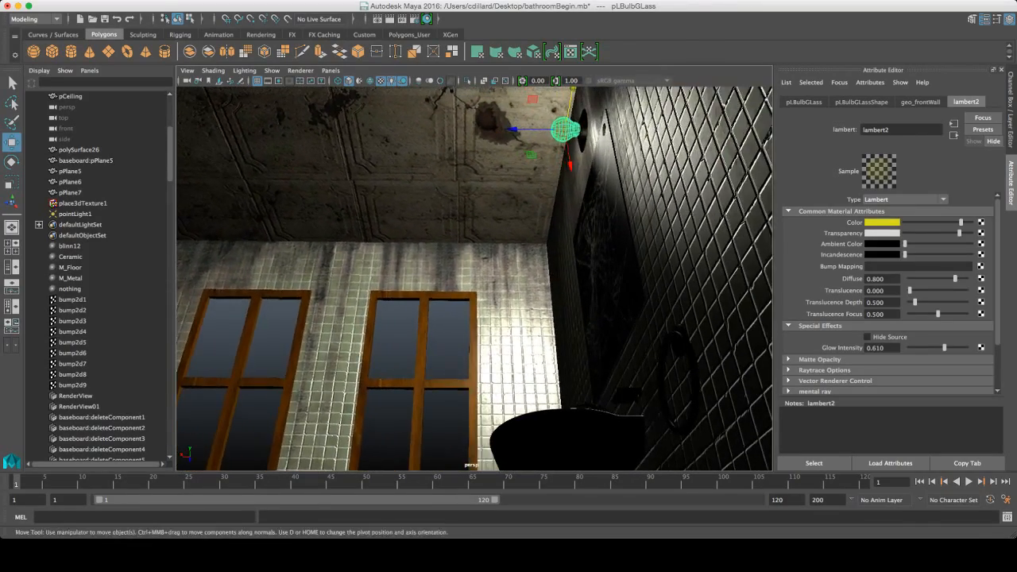
pyautogui.keyDown('alt'); pyautogui.moveTo(469, 348); pyautogui.dragTo(480, 326, button='middle'); pyautogui.keyUp('alt')
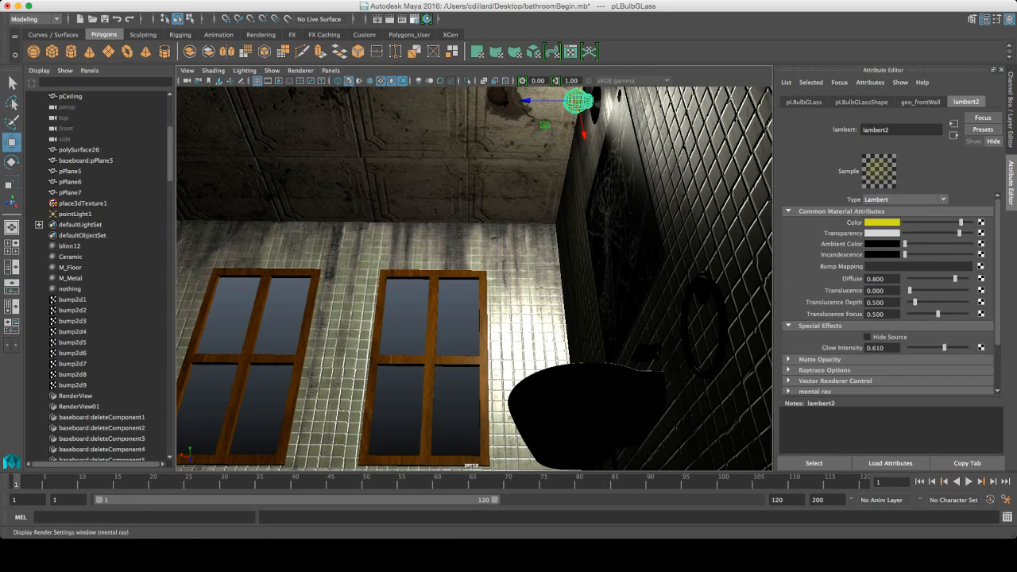
pyautogui.click(391, 18)
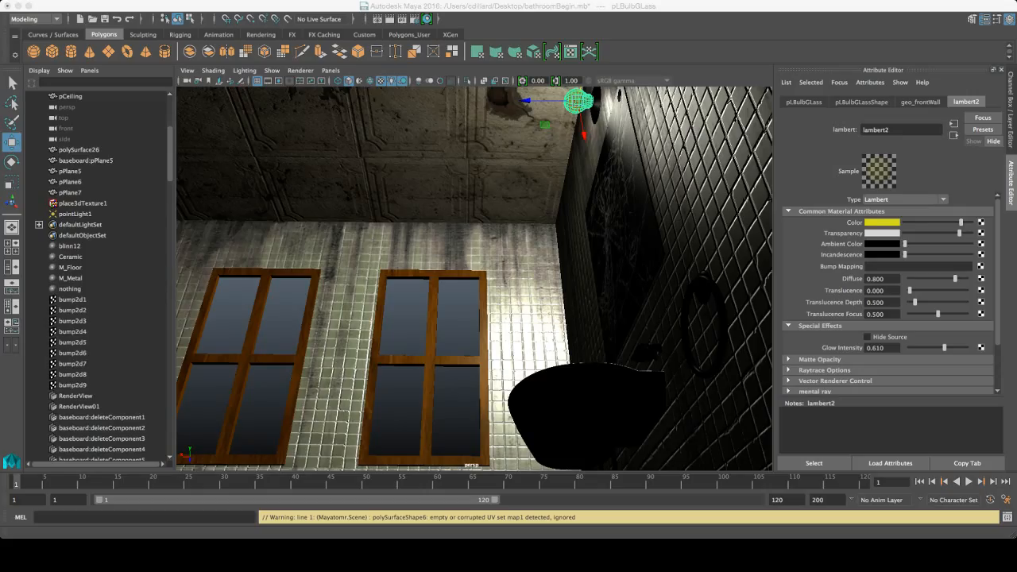
pyautogui.press('super+Tab')
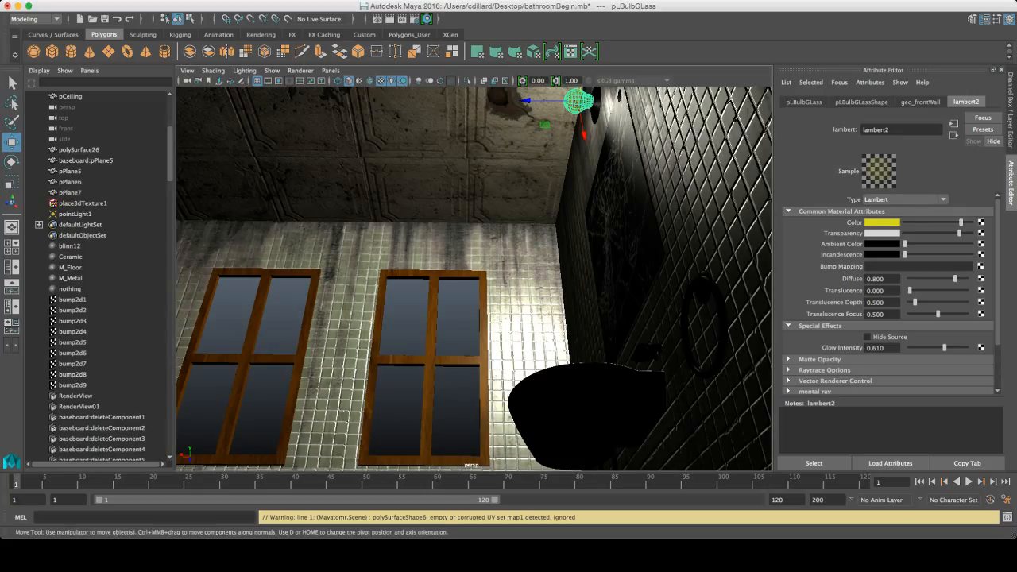
# Frame the room corner with both windows, the bulb, mirror and sink, and test-render it.
pyautogui.keyDown('alt'); pyautogui.moveTo(476, 278); pyautogui.dragTo(397, 258); pyautogui.keyUp('alt')
pyautogui.keyDown('alt'); pyautogui.moveTo(541, 302); pyautogui.dragTo(596, 357); pyautogui.keyUp('alt')
pyautogui.keyDown('alt'); pyautogui.moveTo(596, 358); pyautogui.dragTo(553, 366, button='right'); pyautogui.keyUp('alt')
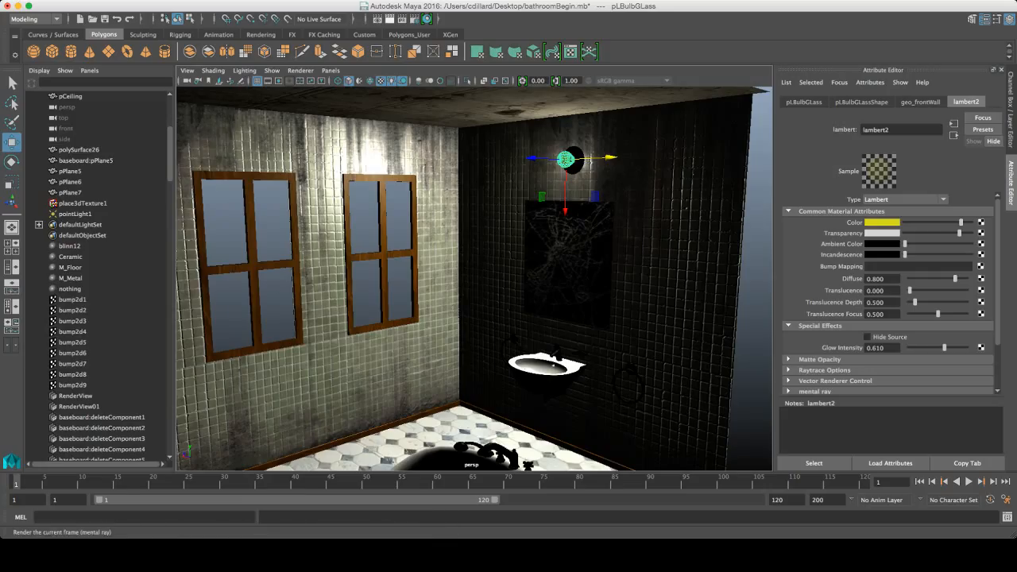
pyautogui.click(389, 18)
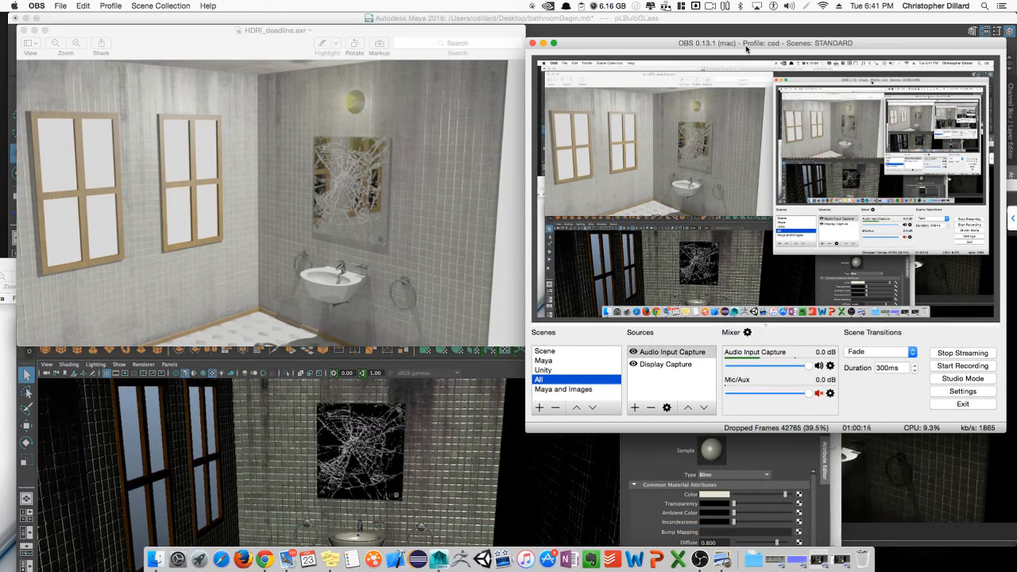
# Arrange the mental ray render beside the HDRI_deadline.exr reference image and compare their lighting.
pyautogui.moveTo(747, 45); pyautogui.dragTo(747, 471)
pyautogui.moveTo(747, 183); pyautogui.dragTo(735, 51)
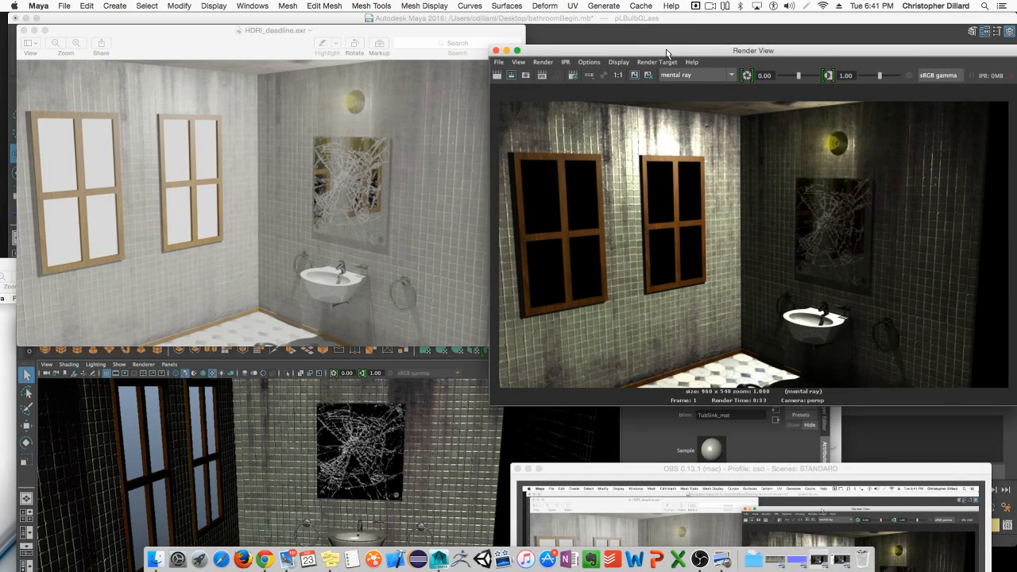
pyautogui.moveTo(666, 54); pyautogui.dragTo(710, 35)
pyautogui.moveTo(437, 38); pyautogui.dragTo(454, 49)
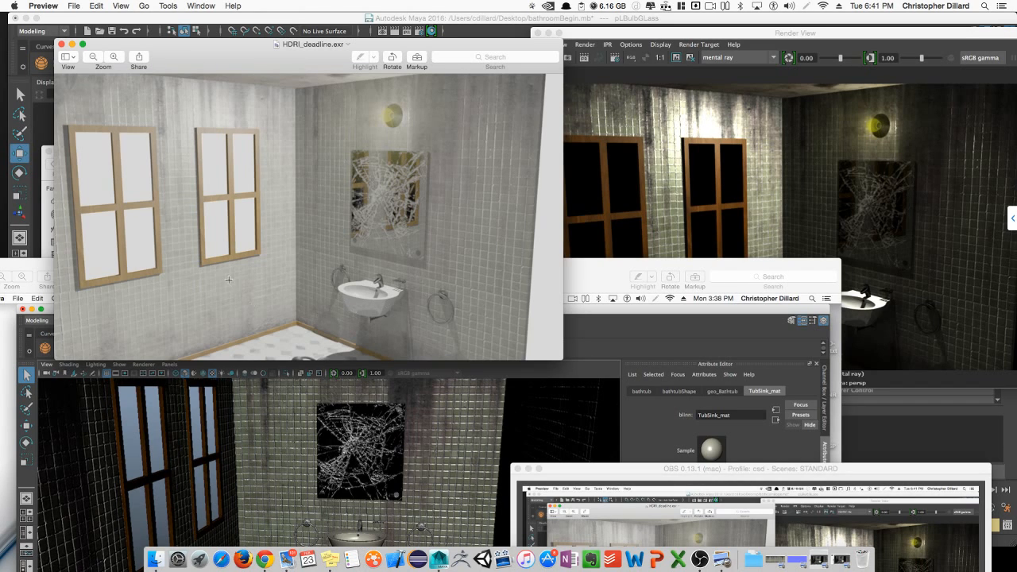
pyautogui.click(785, 35)
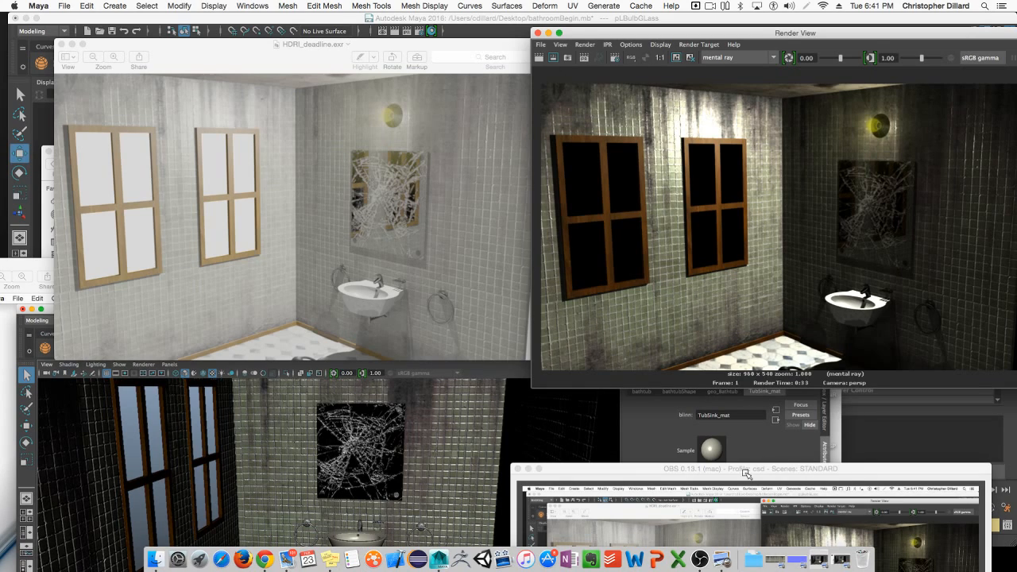
# Switch to OBS and activate the Maya and Images scene.
pyautogui.moveTo(747, 475); pyautogui.dragTo(756, 110)
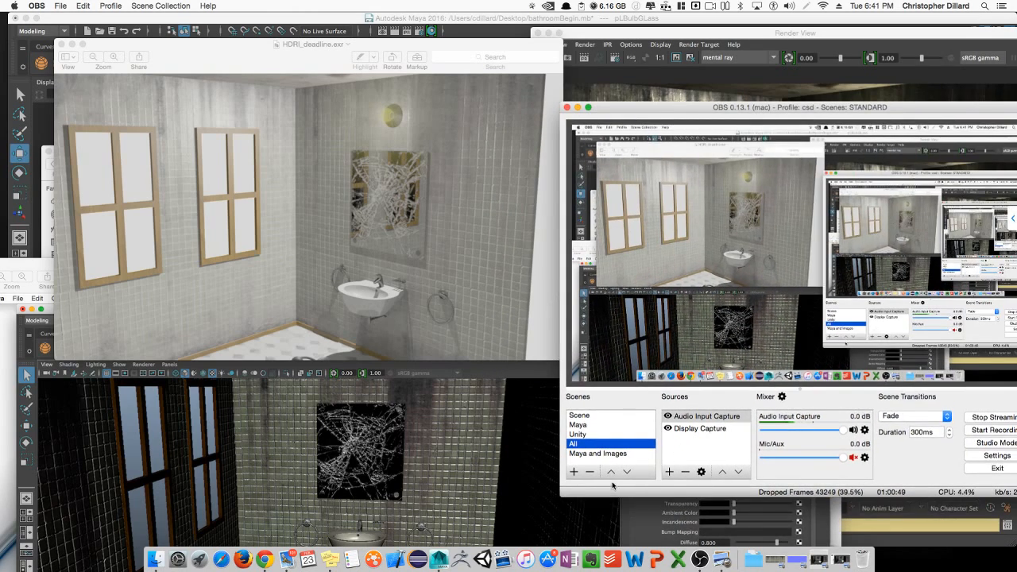
pyautogui.click(586, 455)
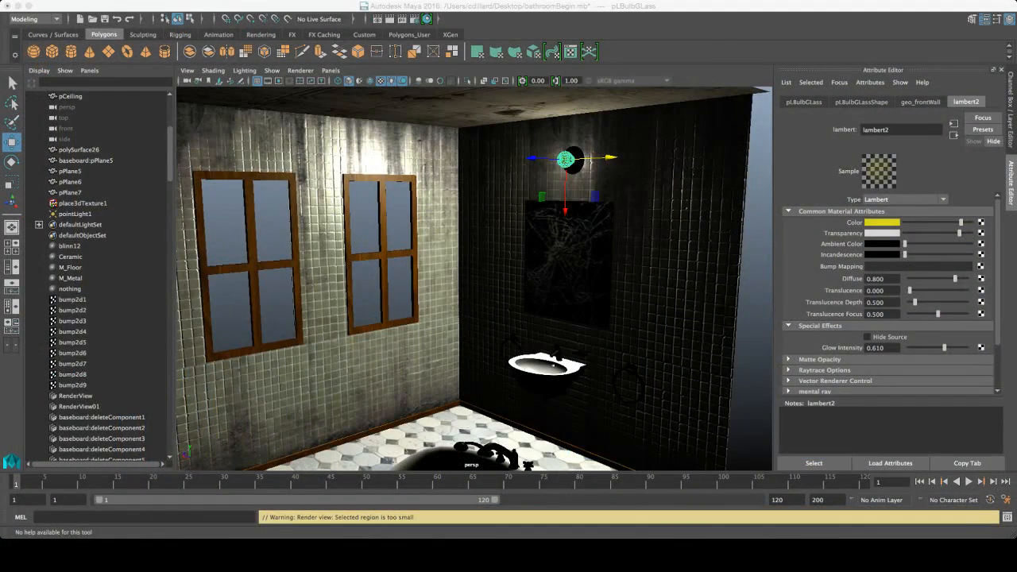